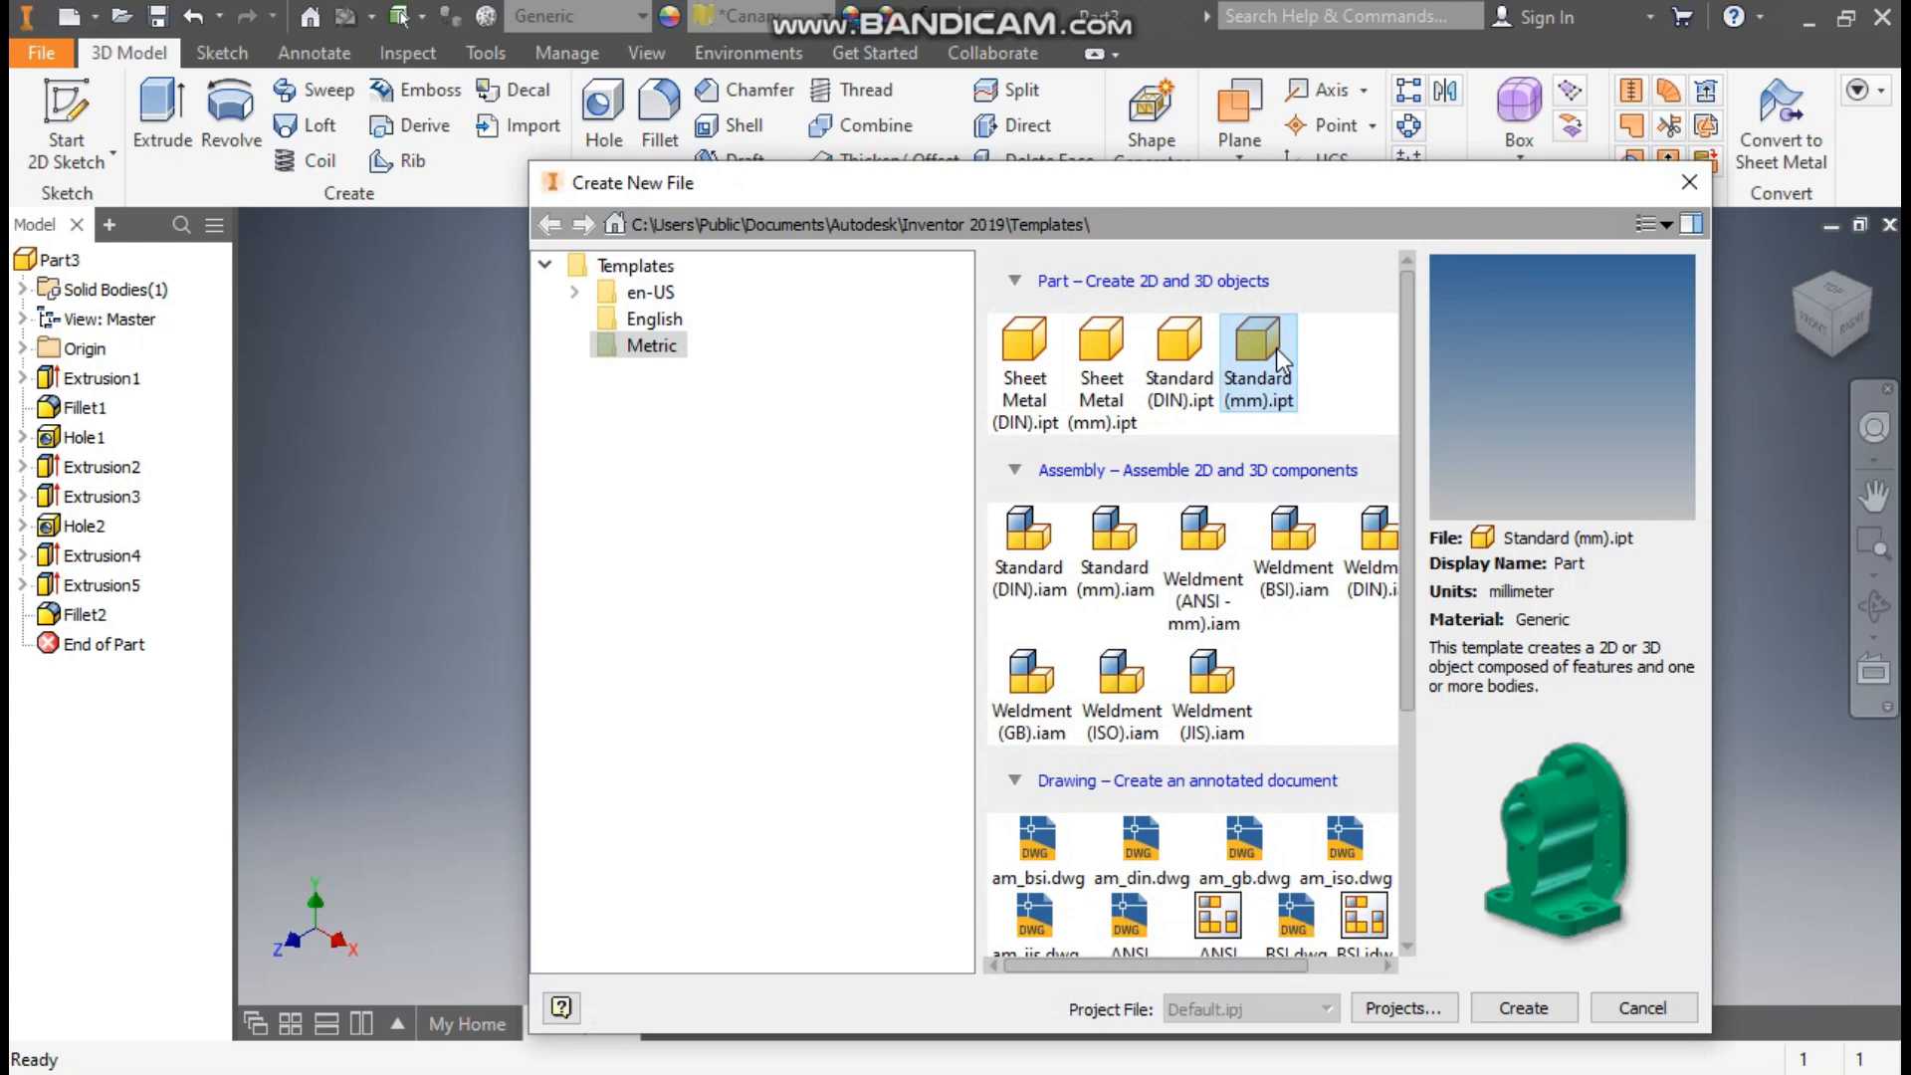
Step: Create a part from the Standard (mm).ipt template and start a sketch on the horizontal XZ plane with X pointing right
left_click(1533, 1008)
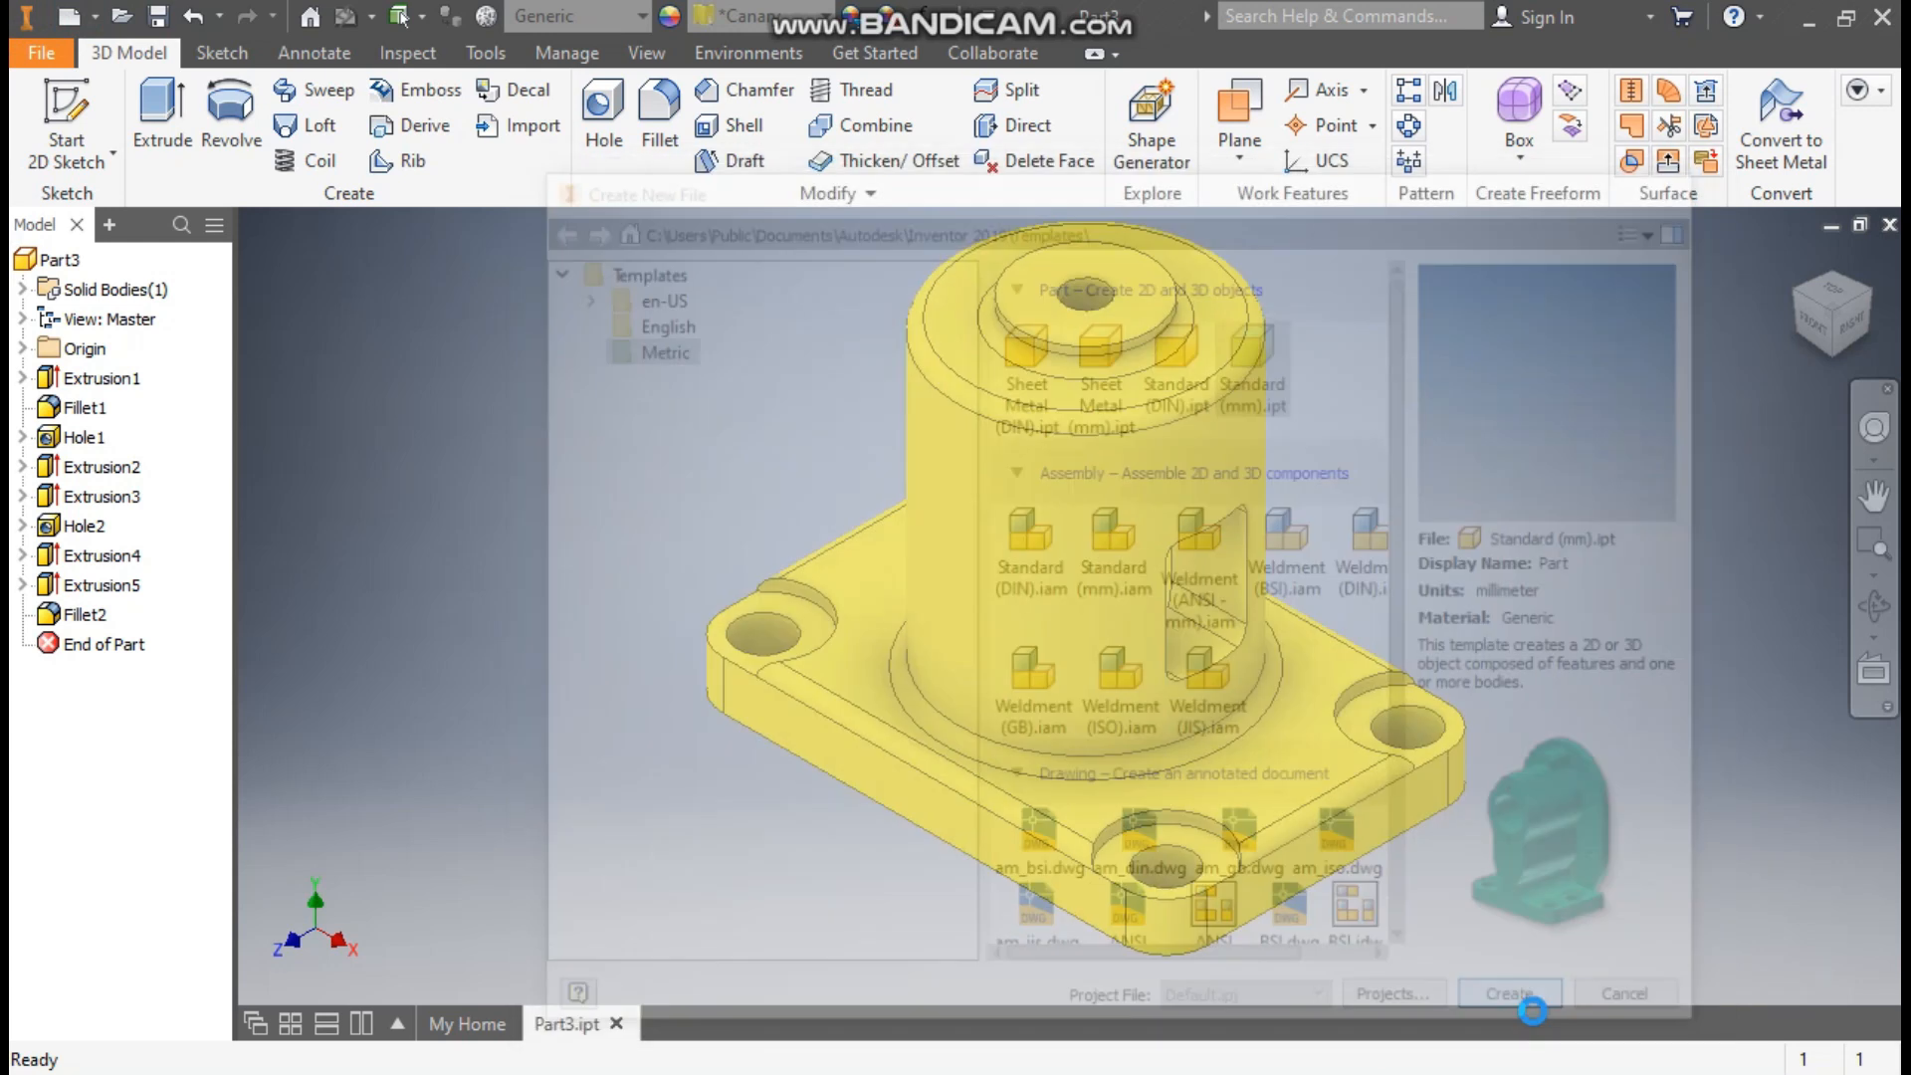
left_click(71, 118)
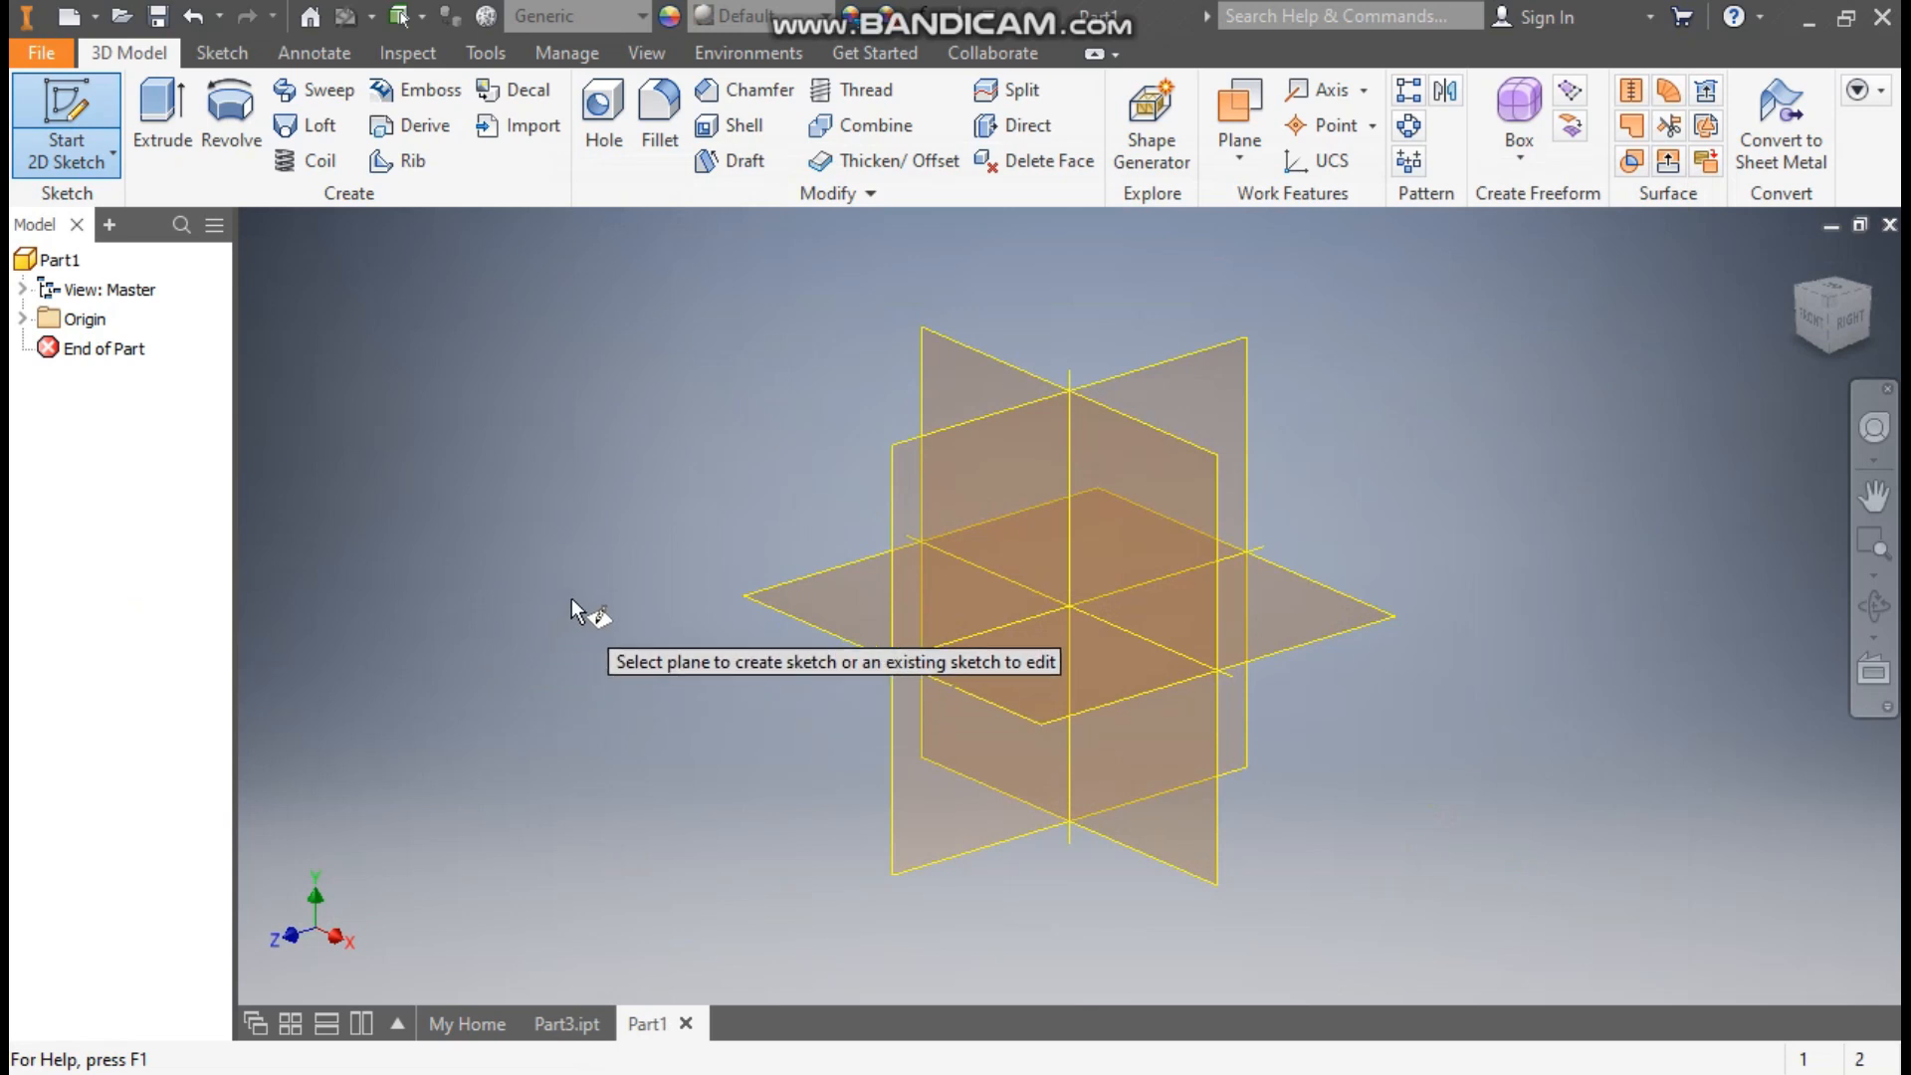
left_click(837, 583)
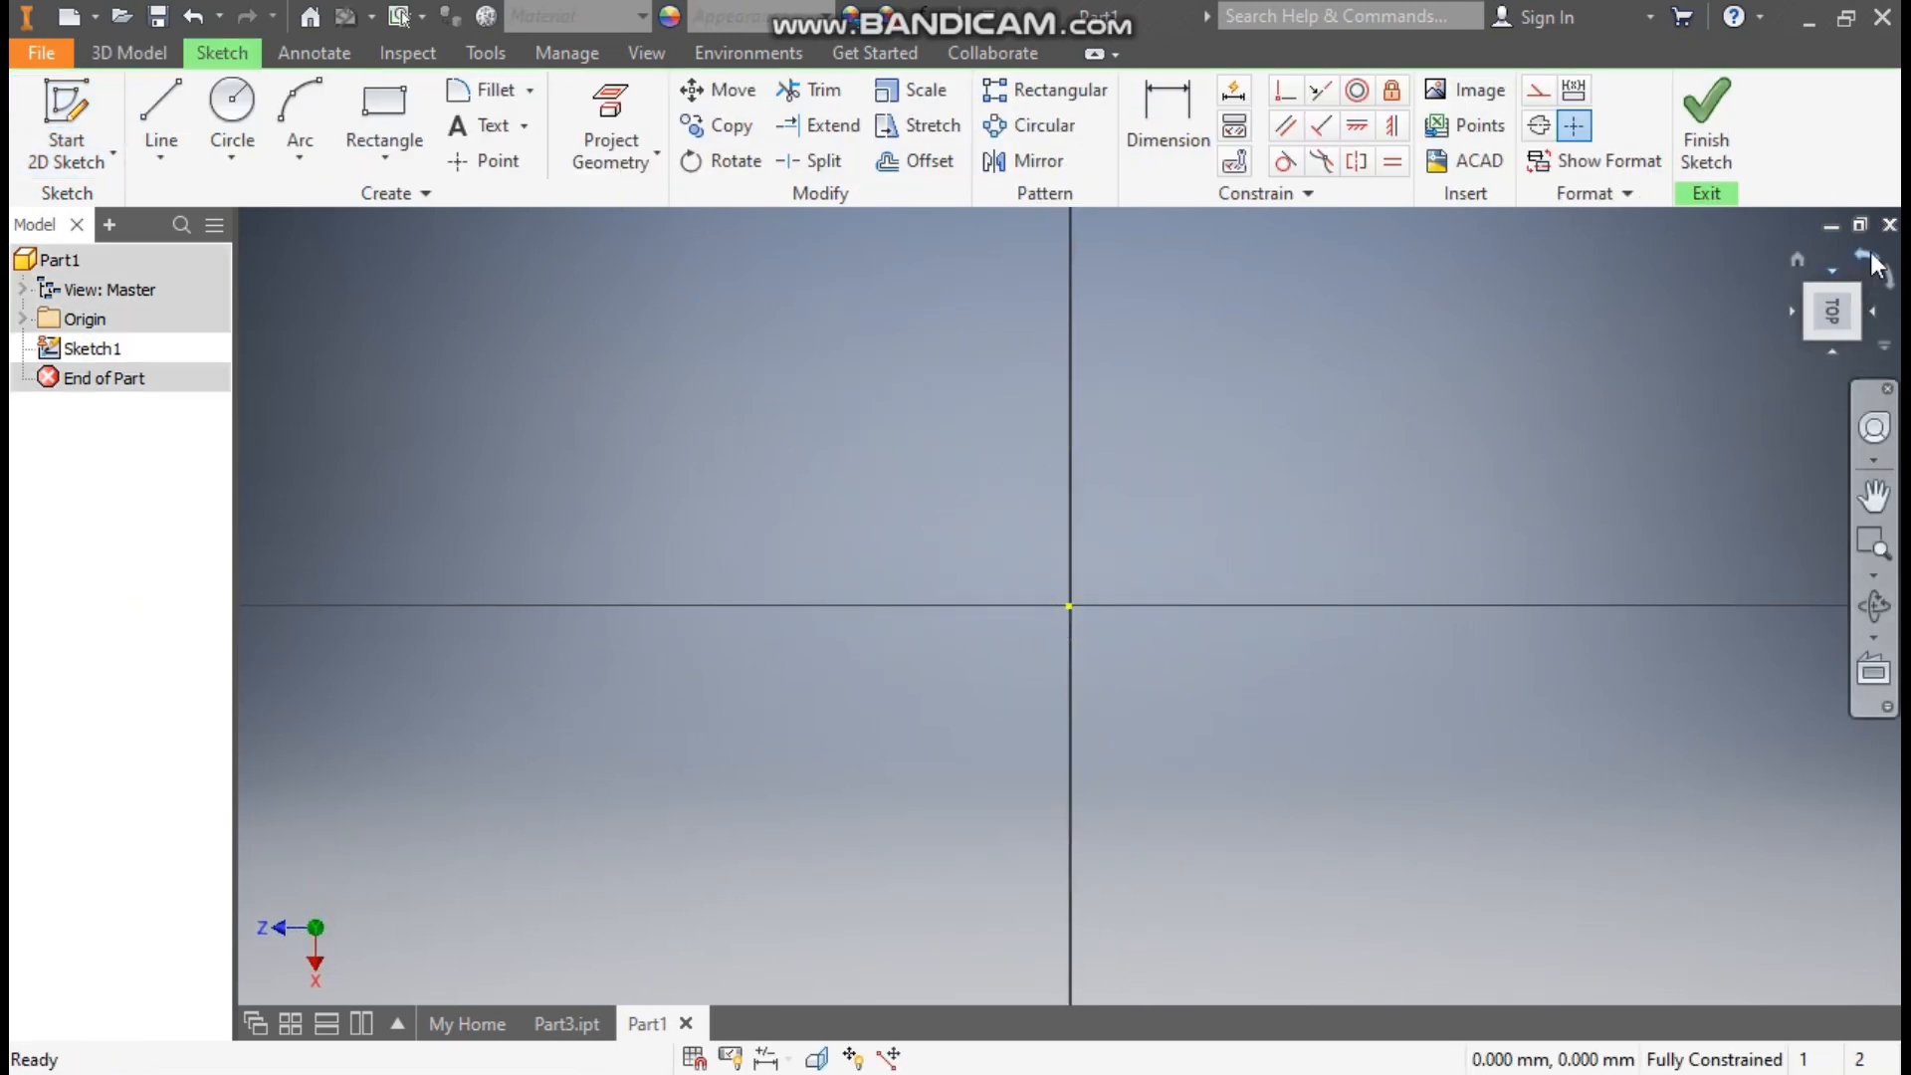
left_click(1874, 263)
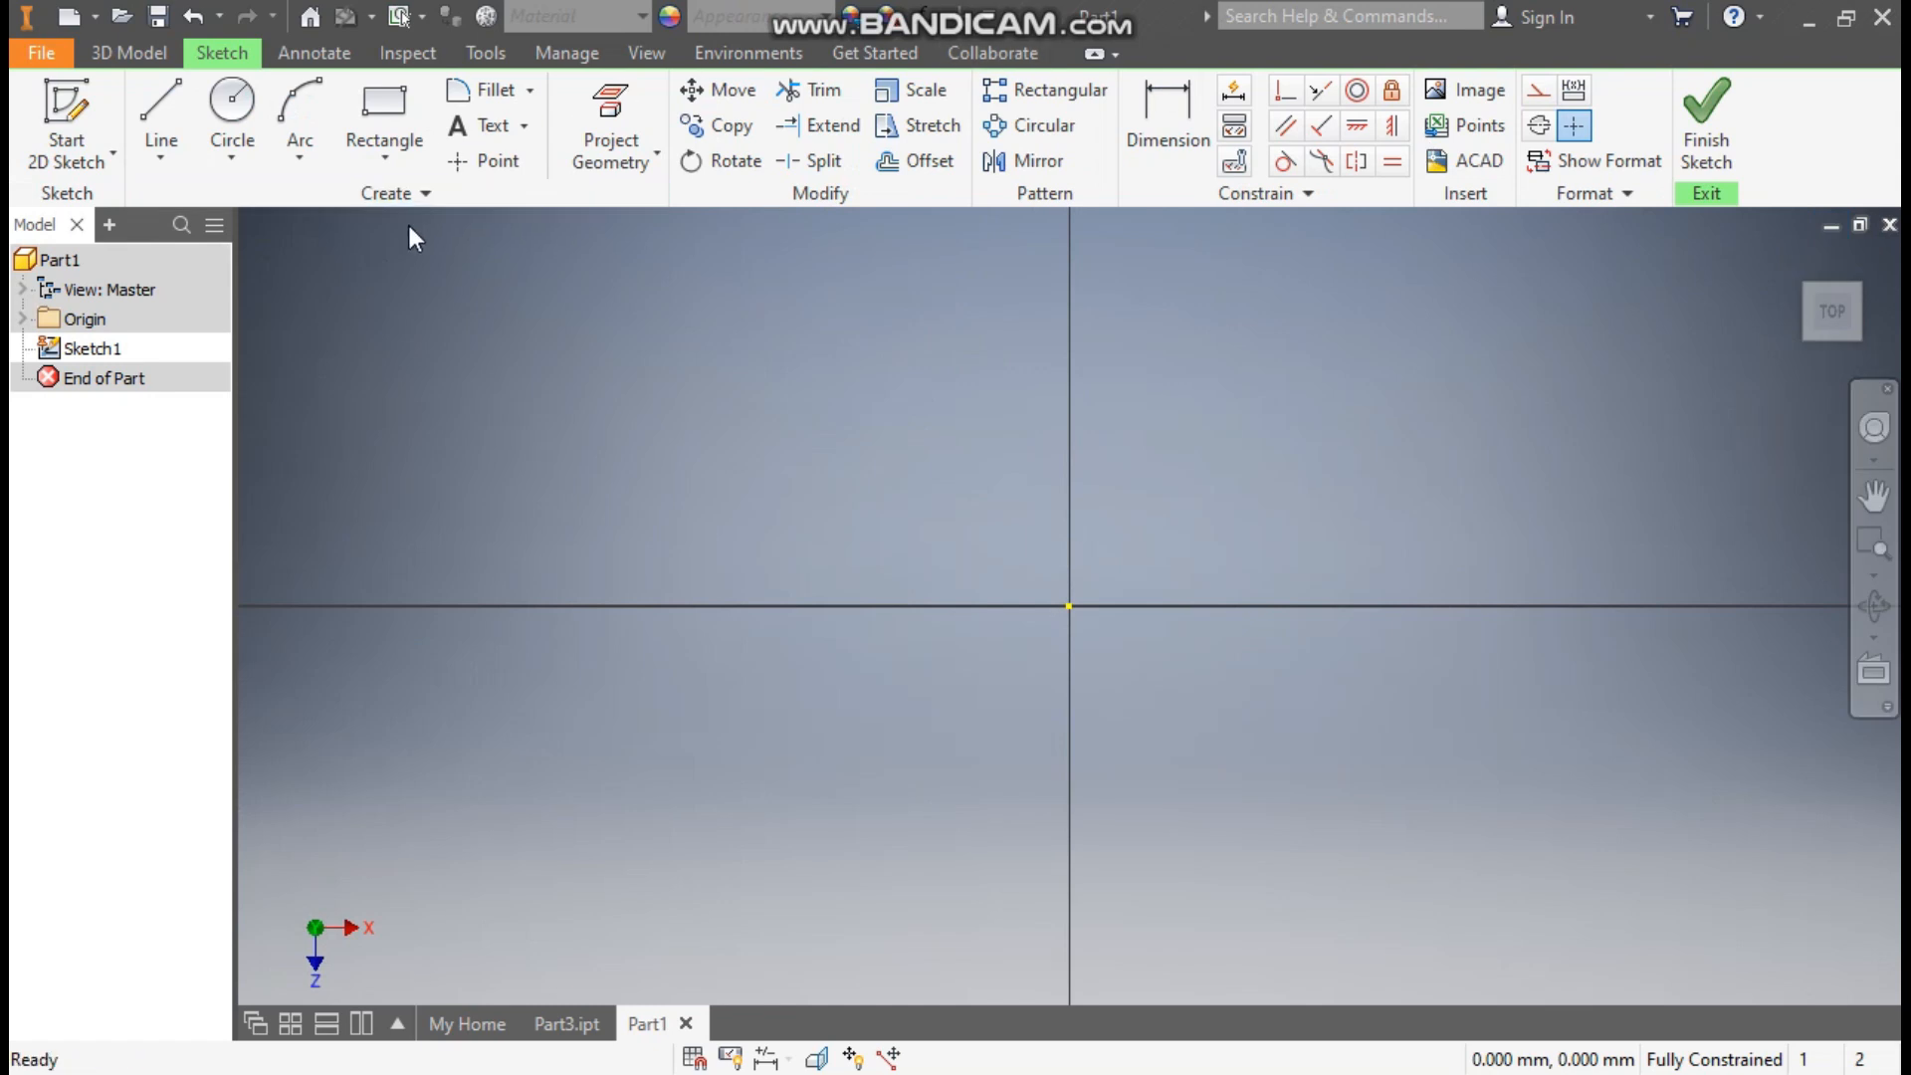
Step: Sketch a two-point center rectangle about 265 by 178 mm centred on the origin
left_click(373, 150)
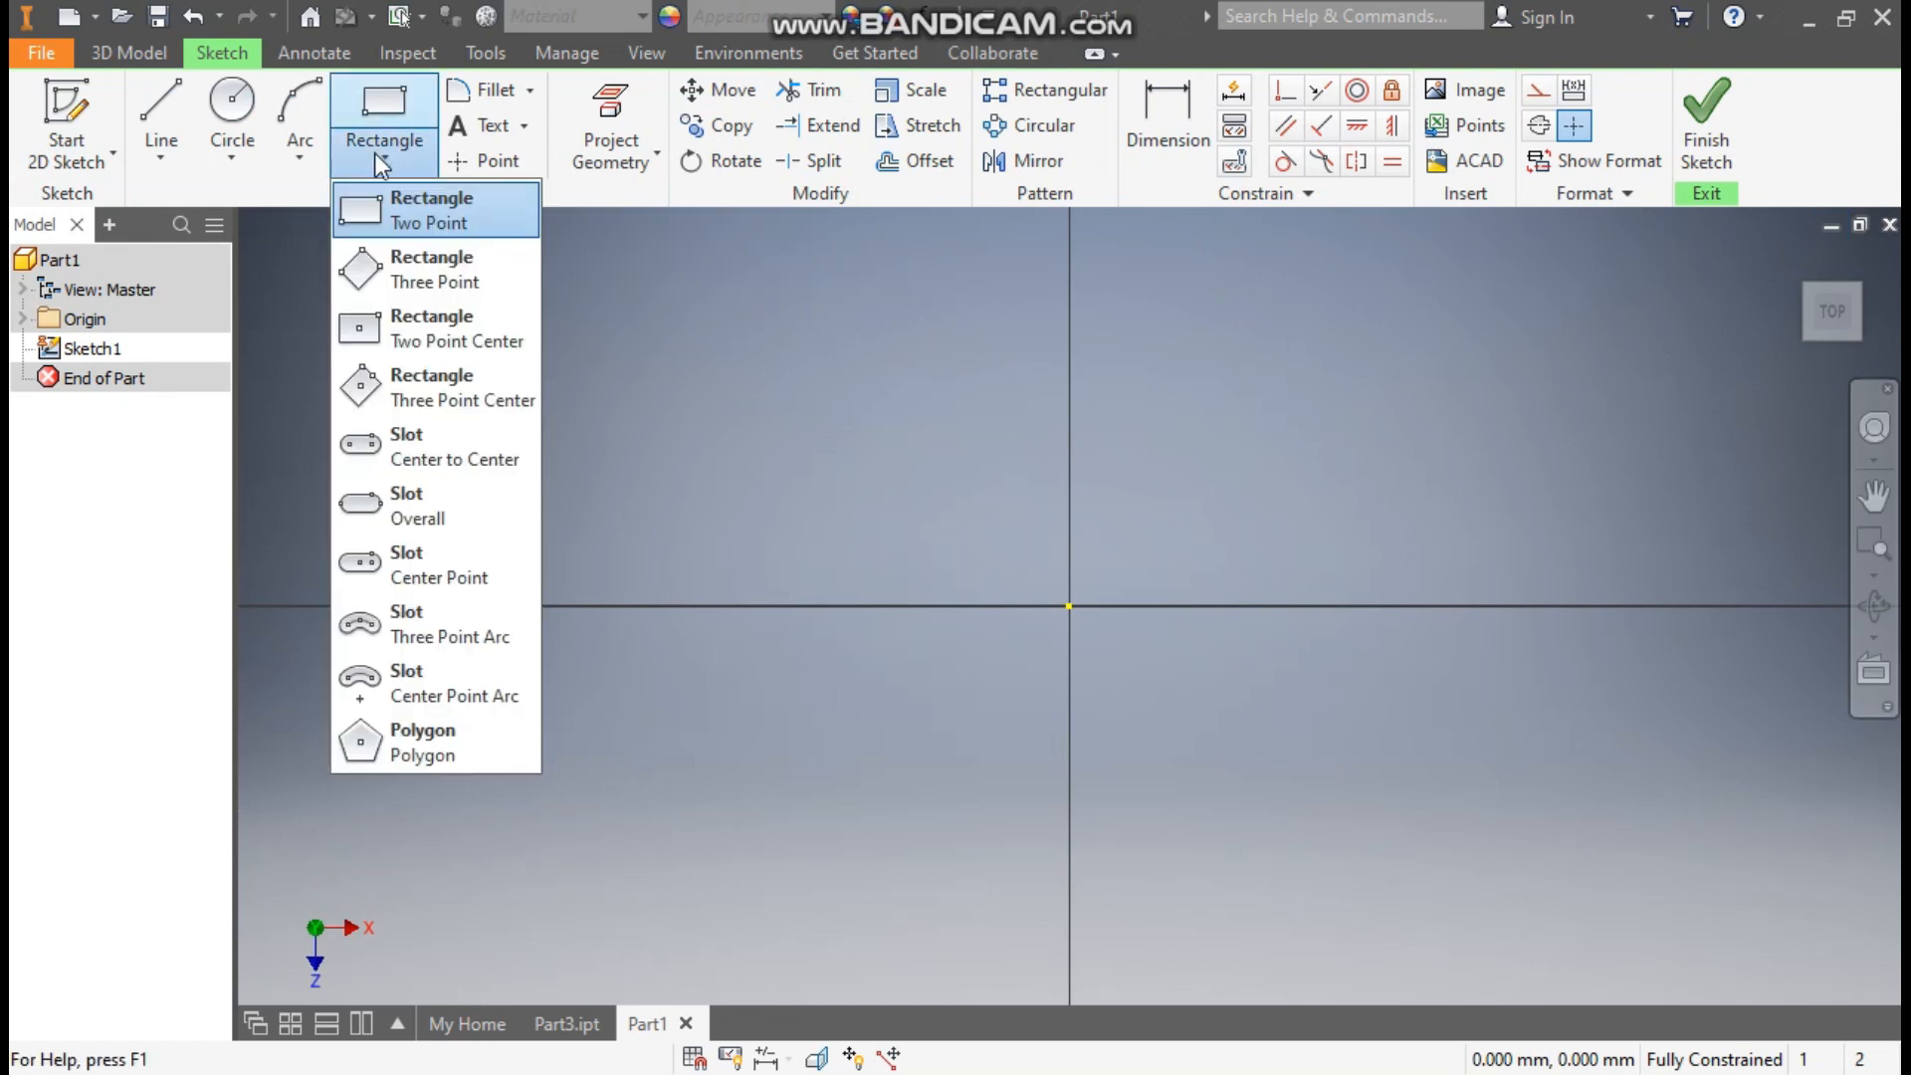
left_click(432, 324)
left_click(1069, 605)
left_click(1367, 406)
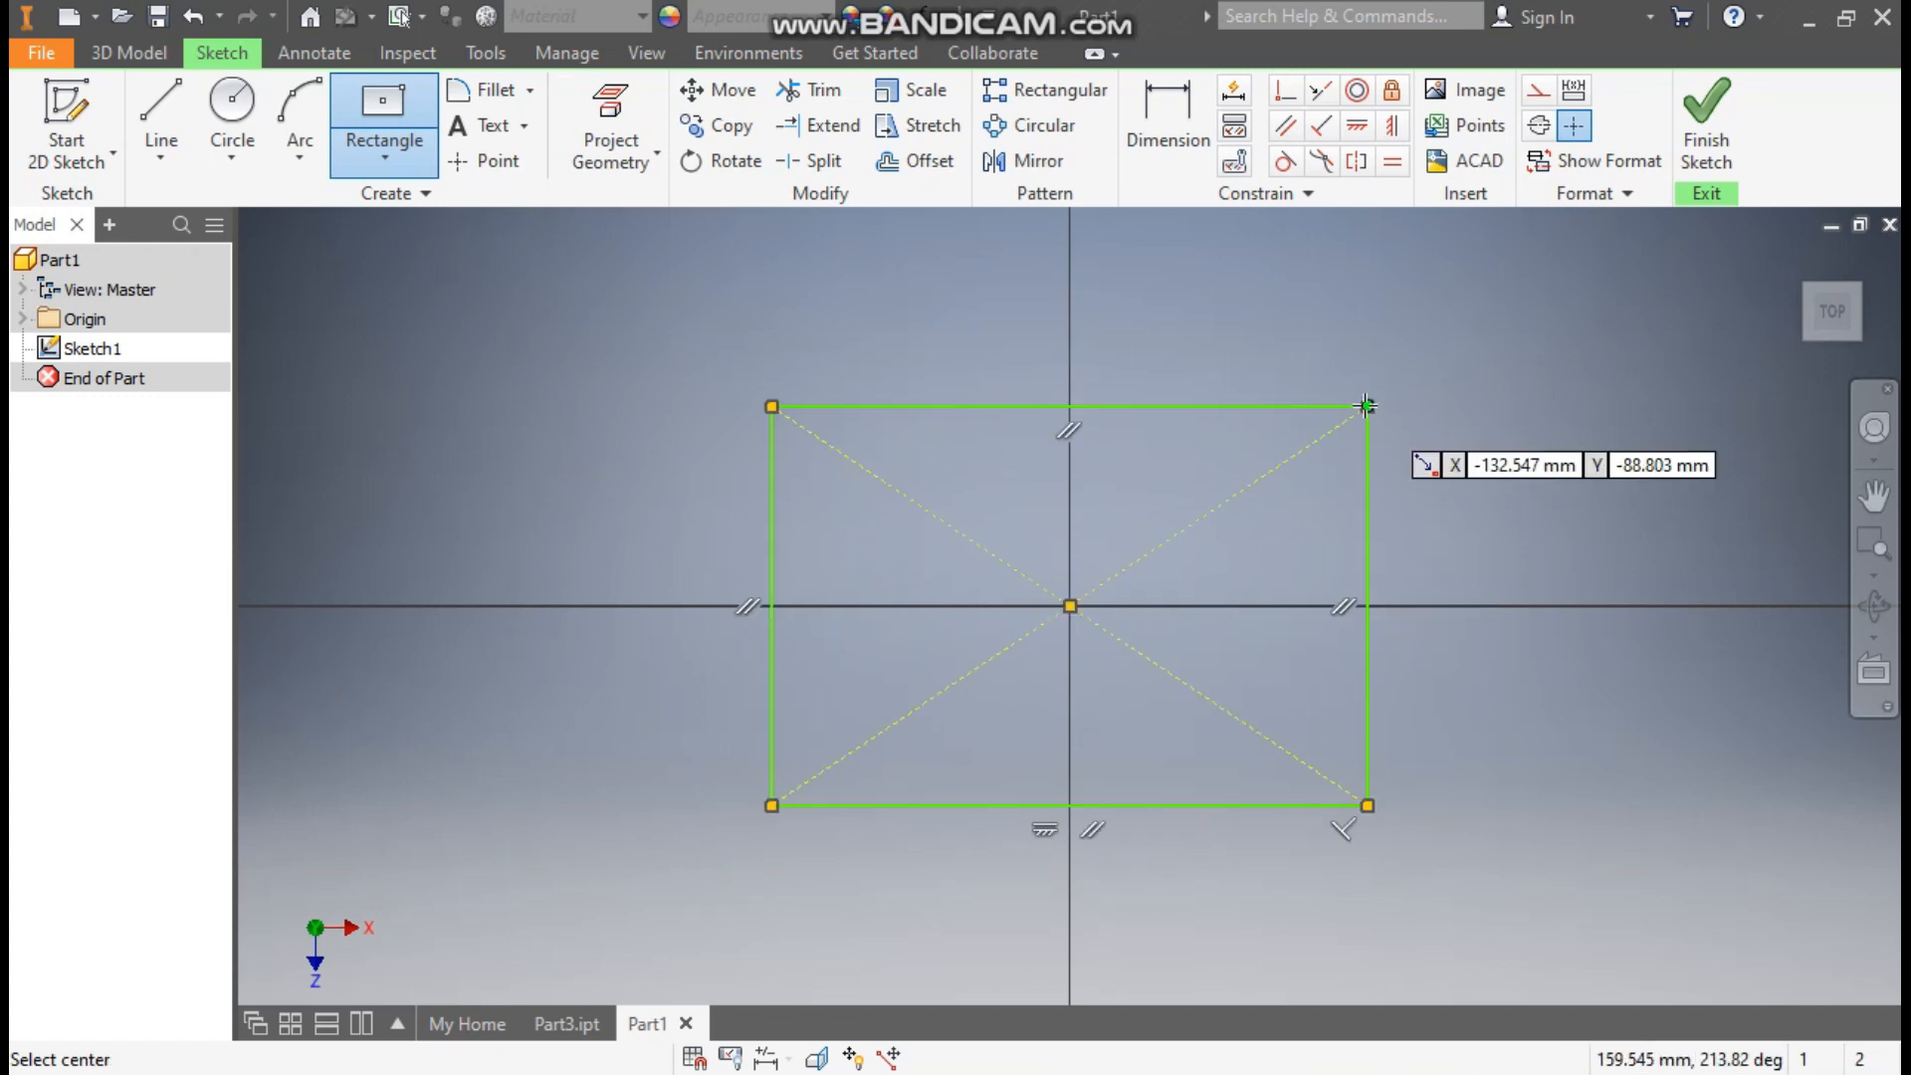
Step: Dimension the rectangle 120 mm wide and 80 mm high
left_click(1175, 118)
left_click(1123, 410)
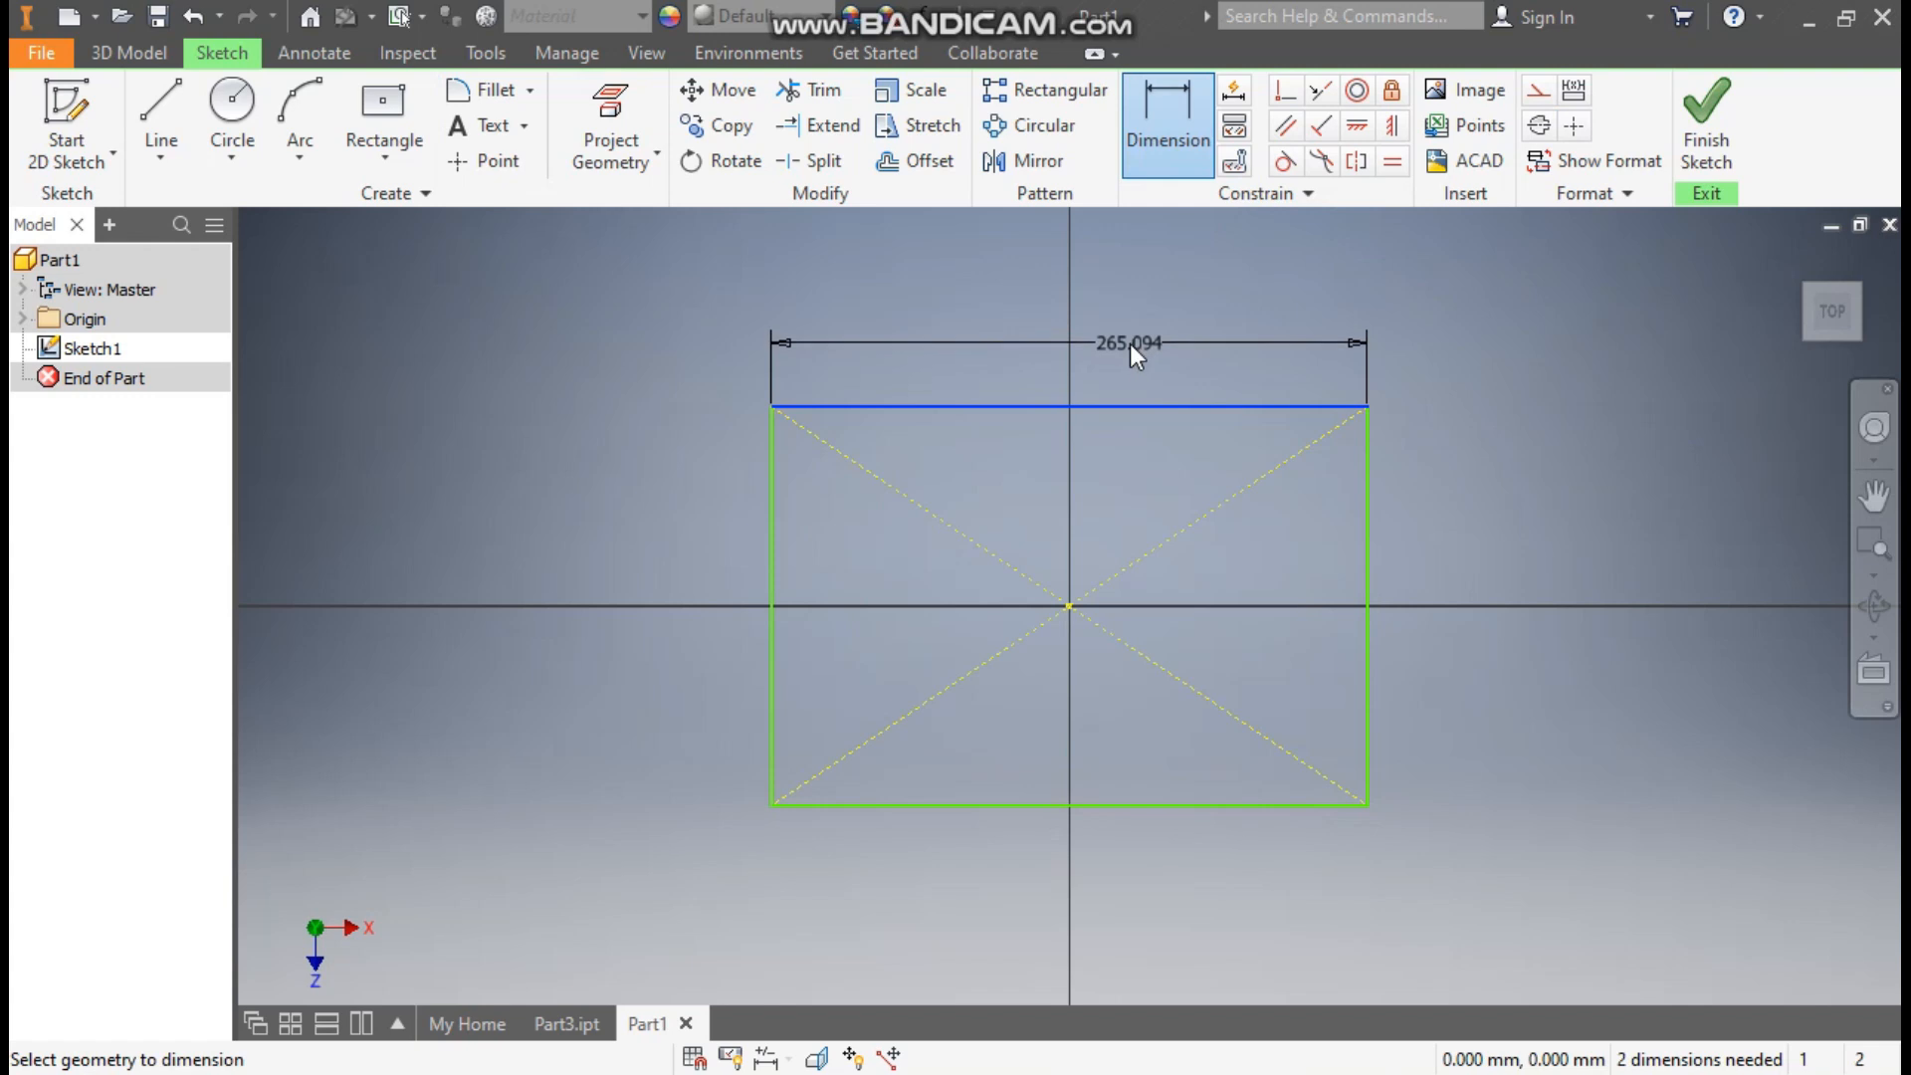
left_click(1131, 343)
type("120")
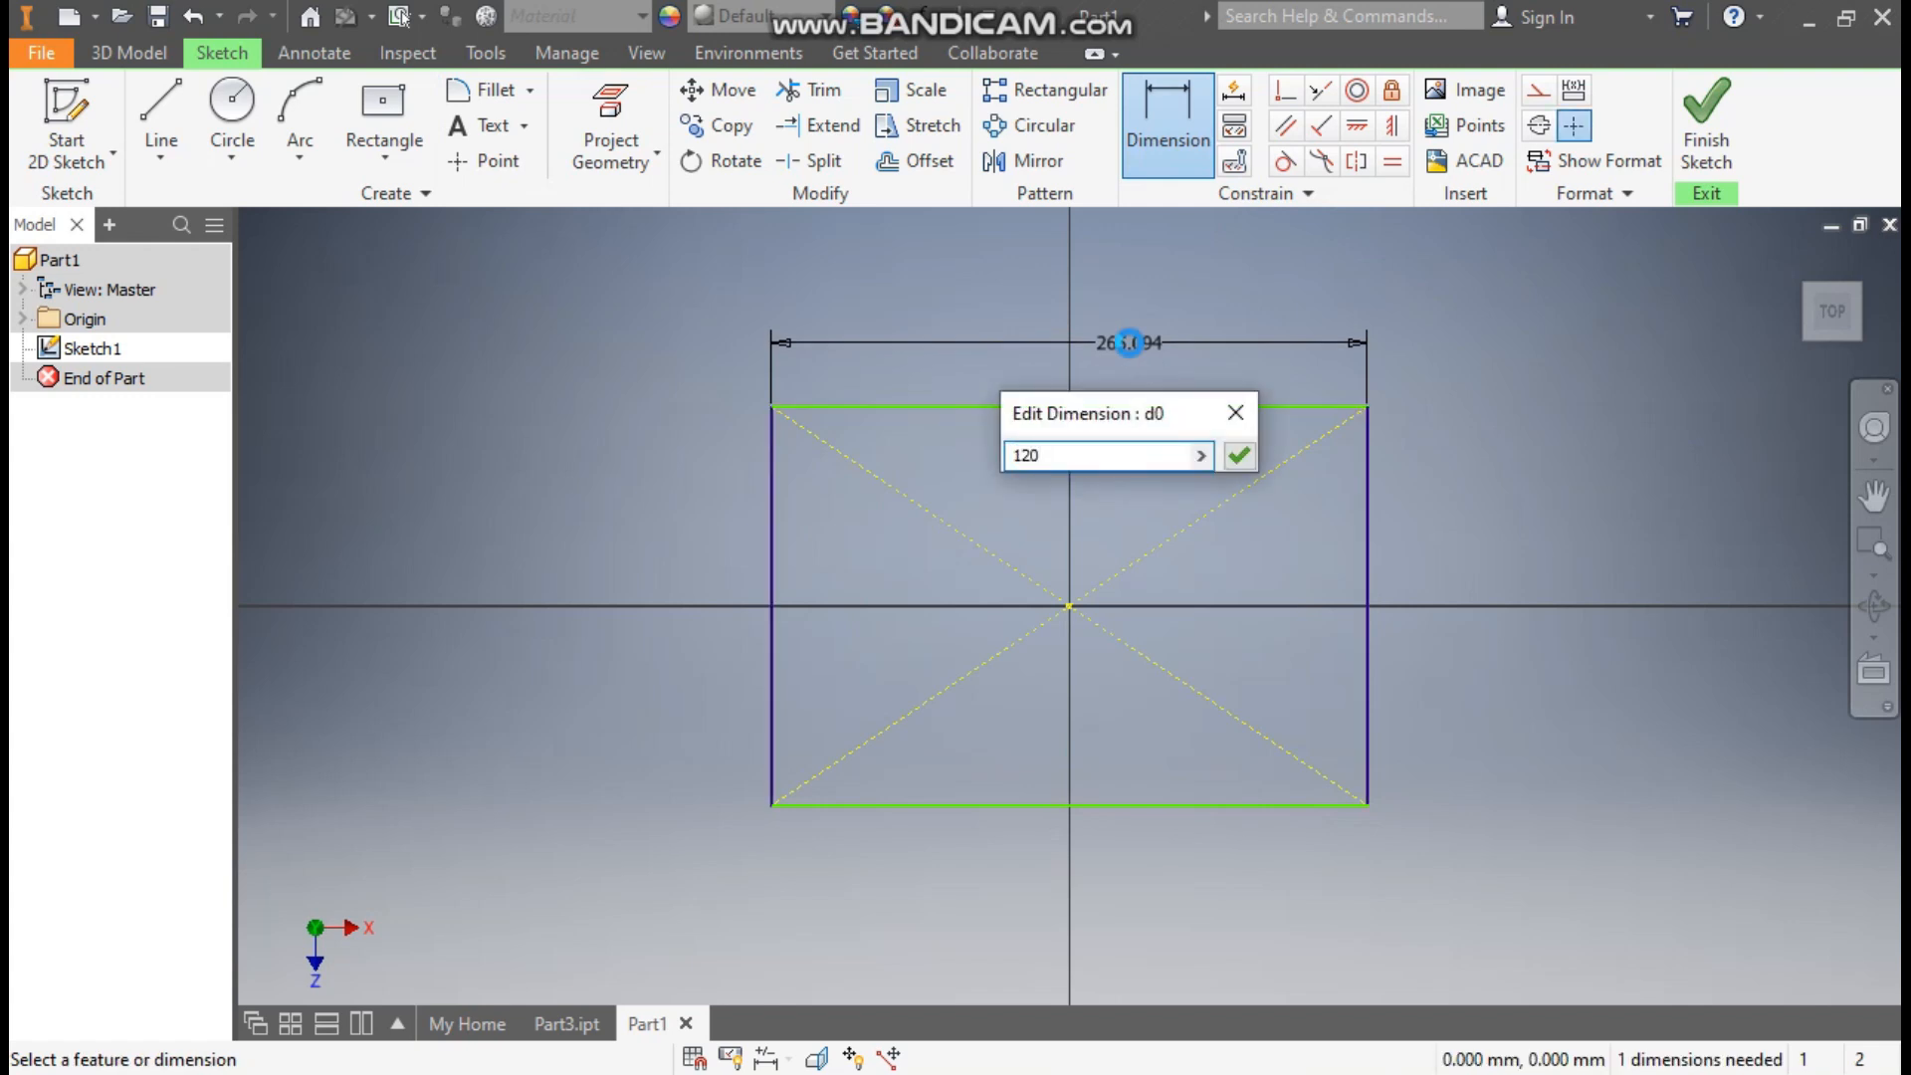
key("Return")
left_click(943, 584)
left_click(880, 589)
type("80")
key("Return")
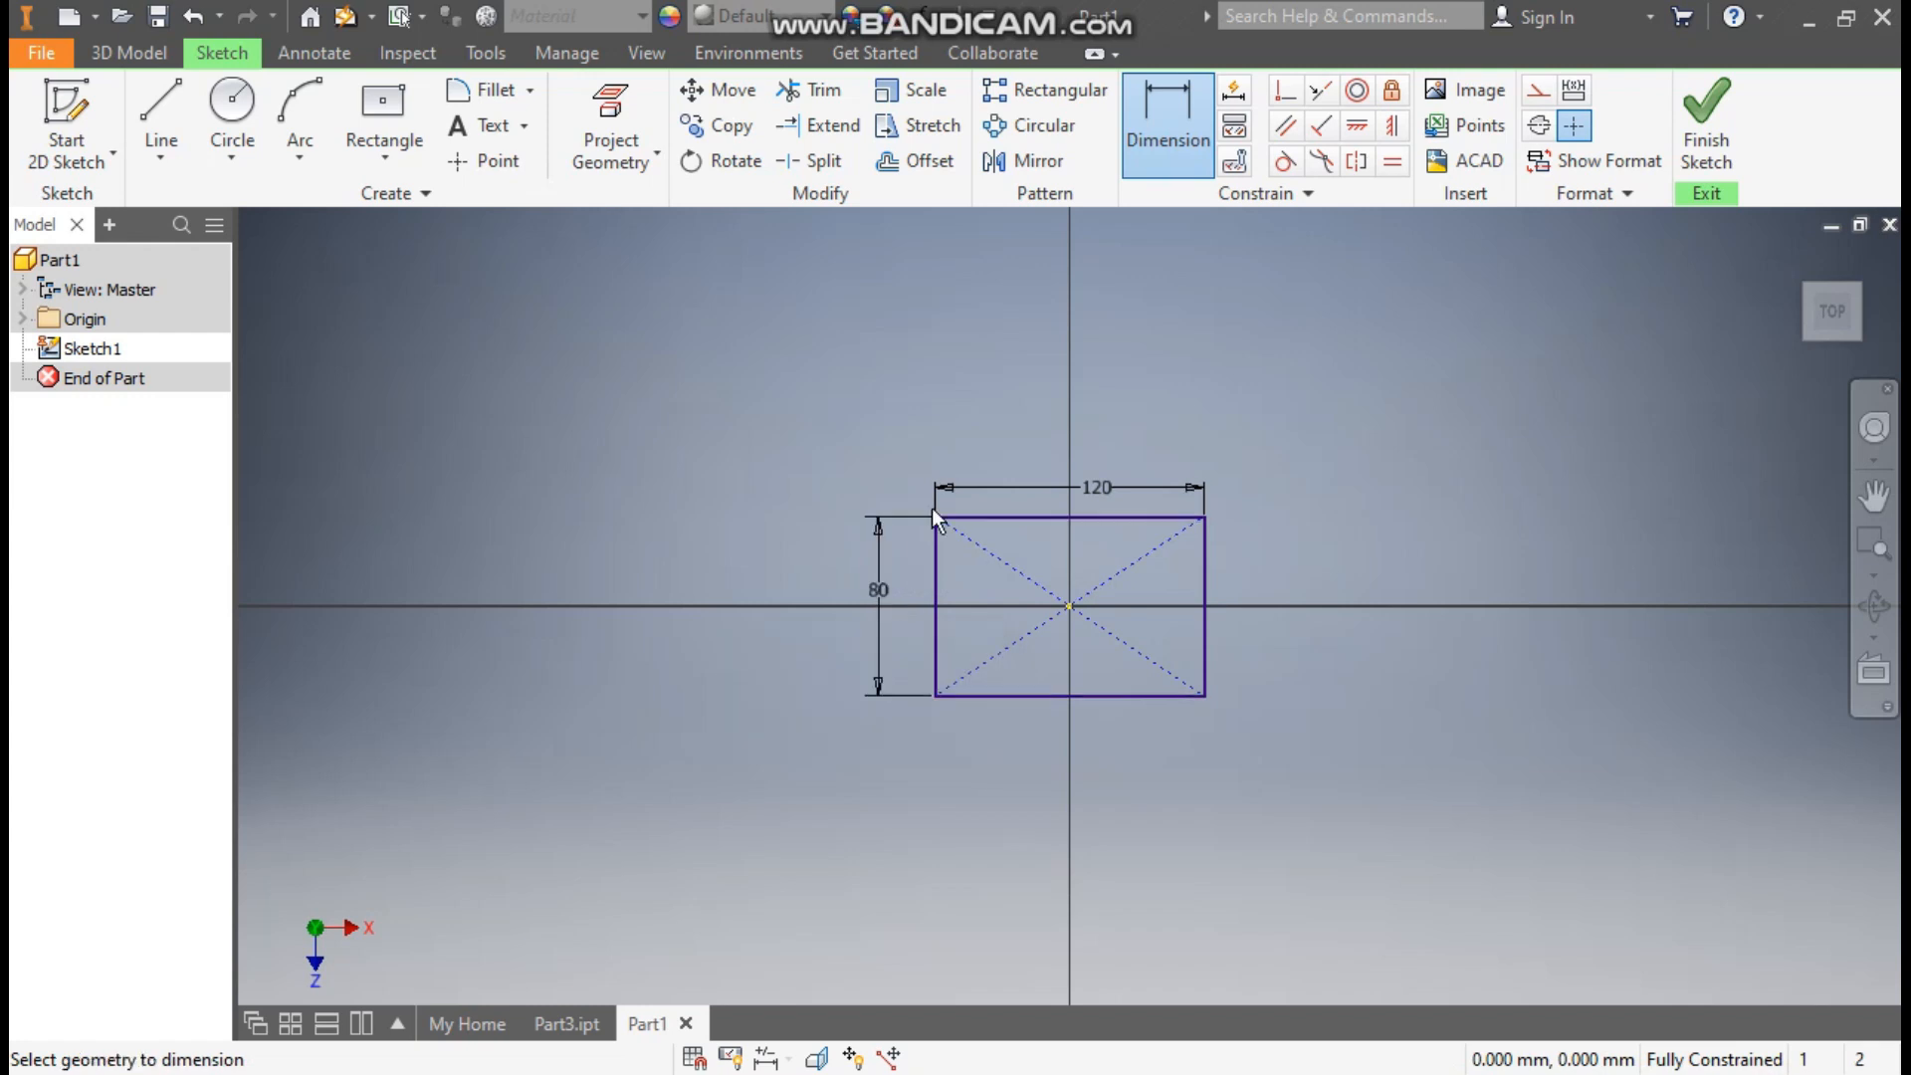
Step: Finish the sketch and extrude the rectangle 15 mm upward as a solid plate
left_click(1706, 117)
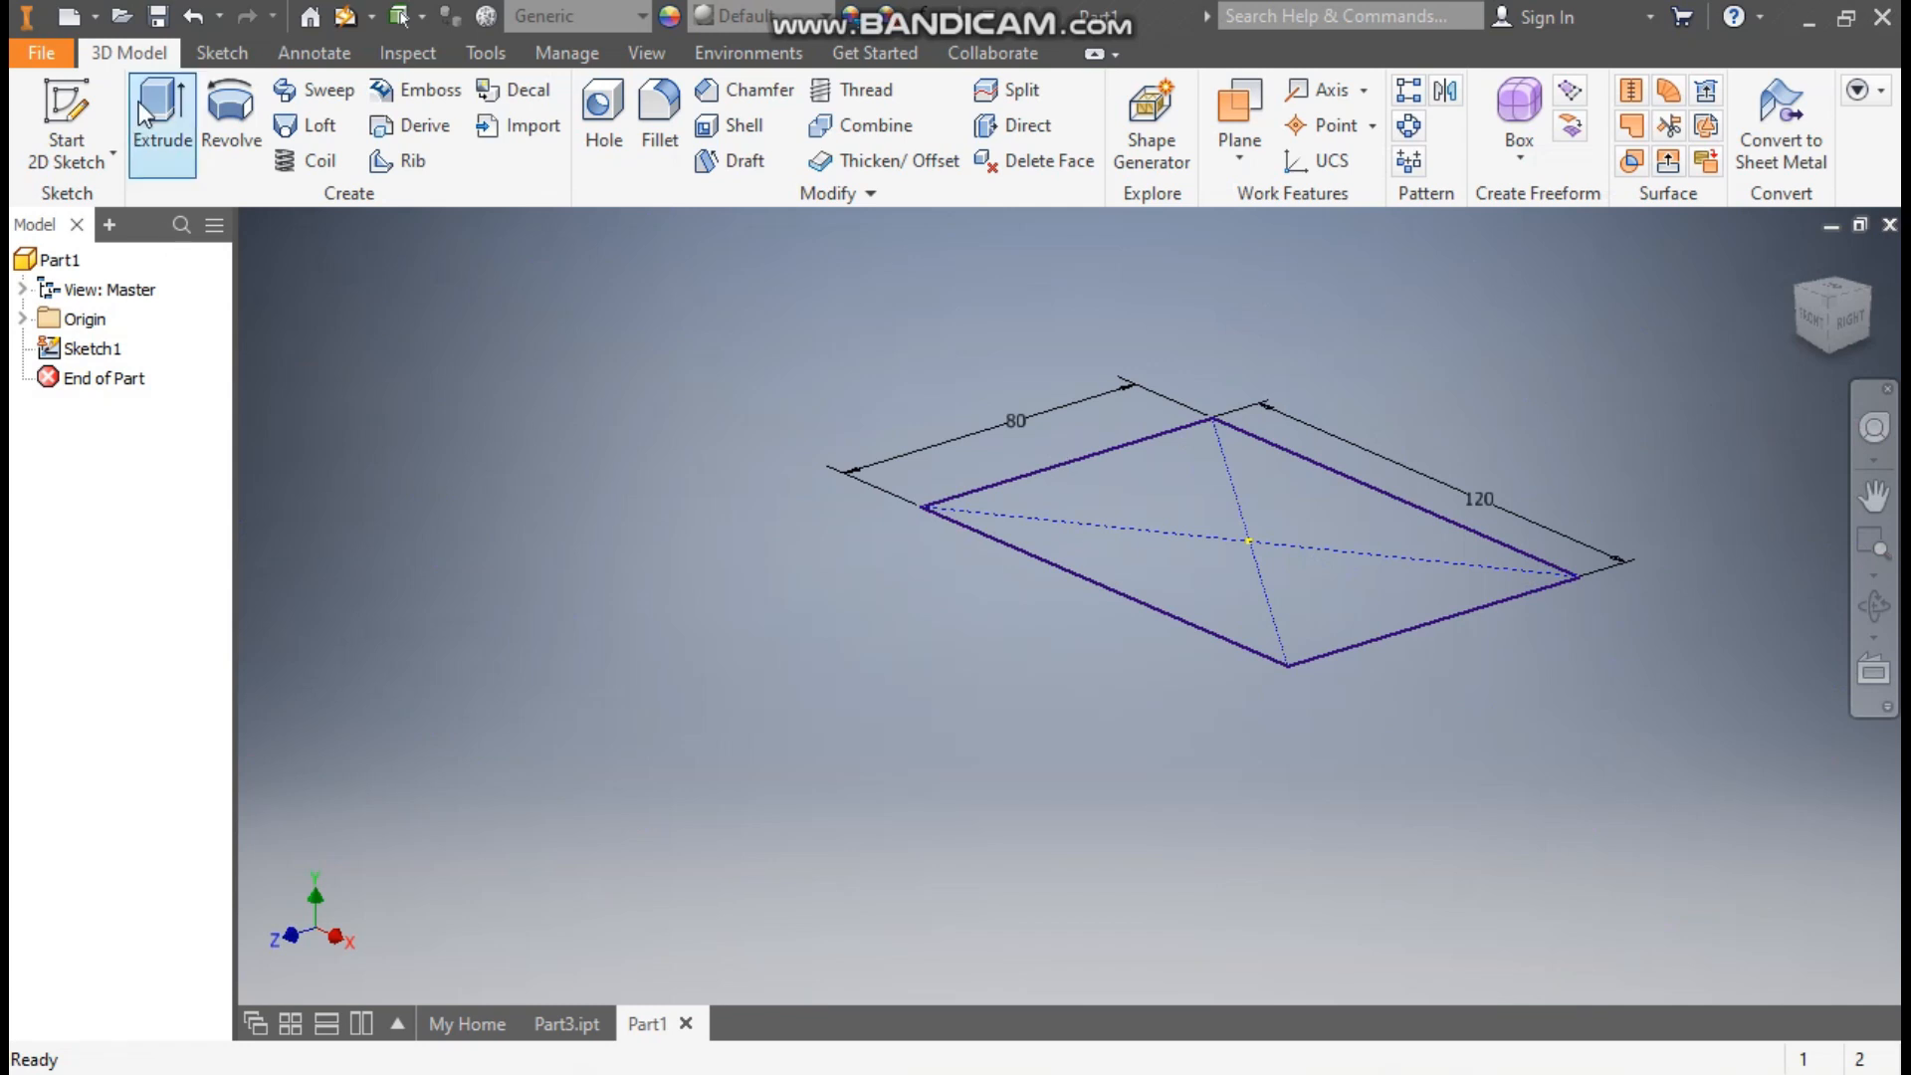
left_click(162, 110)
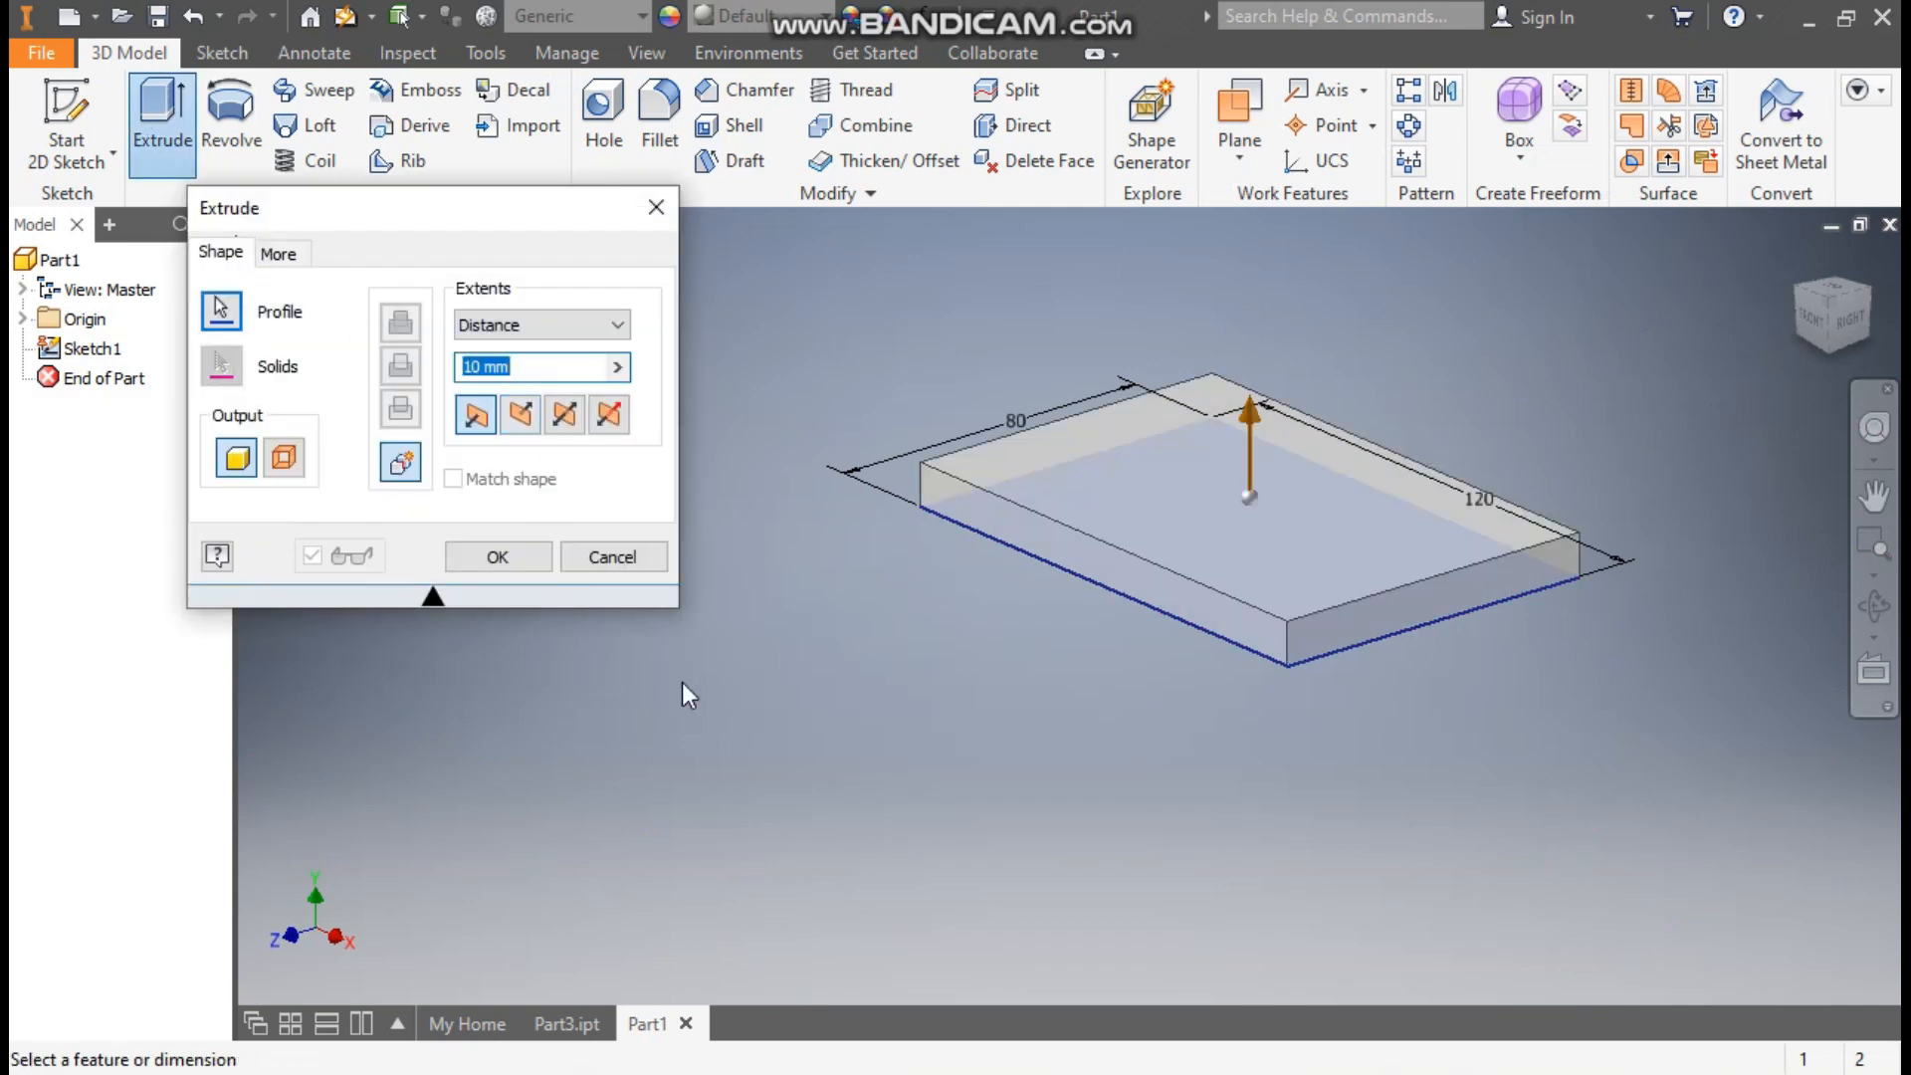
type("15")
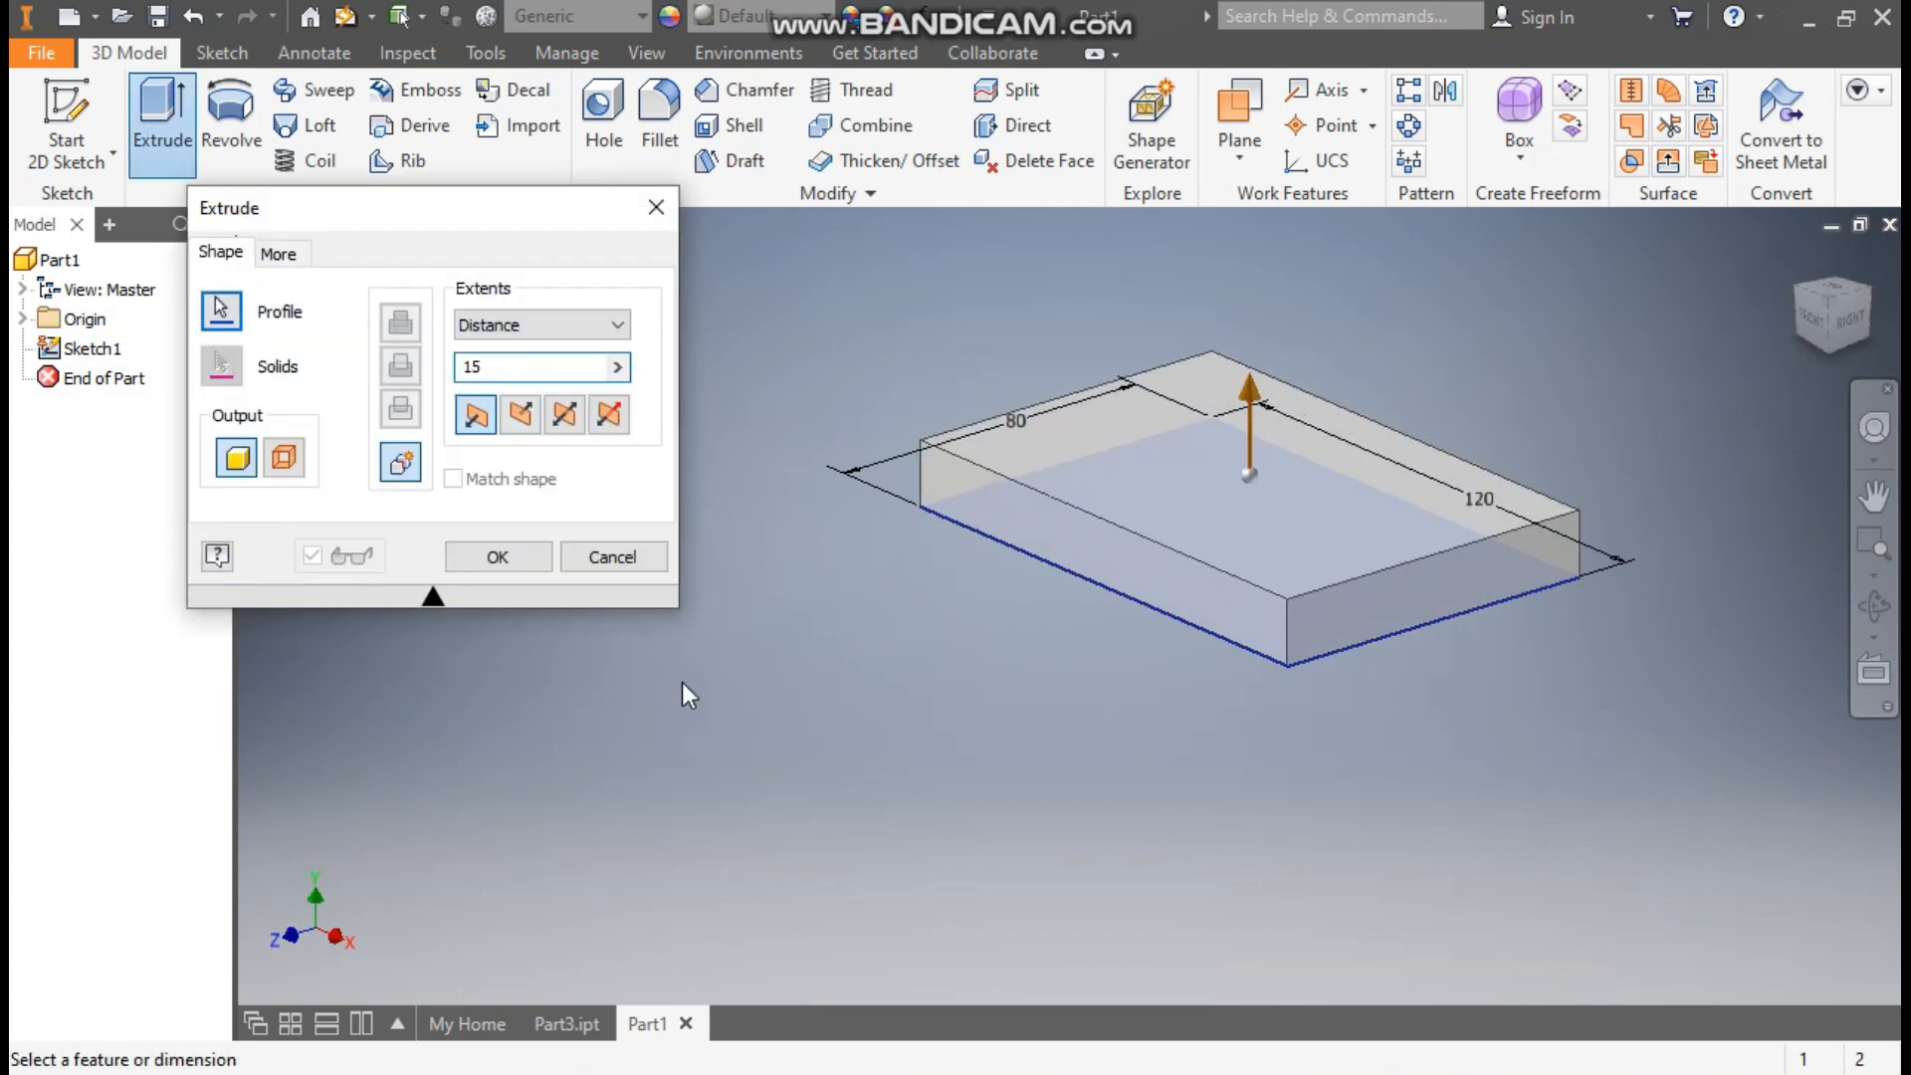
left_click(510, 563)
Step: Fillet the plate's four vertical corner edges with a 10 mm radius
middle_click_drag(834, 588, 623, 683)
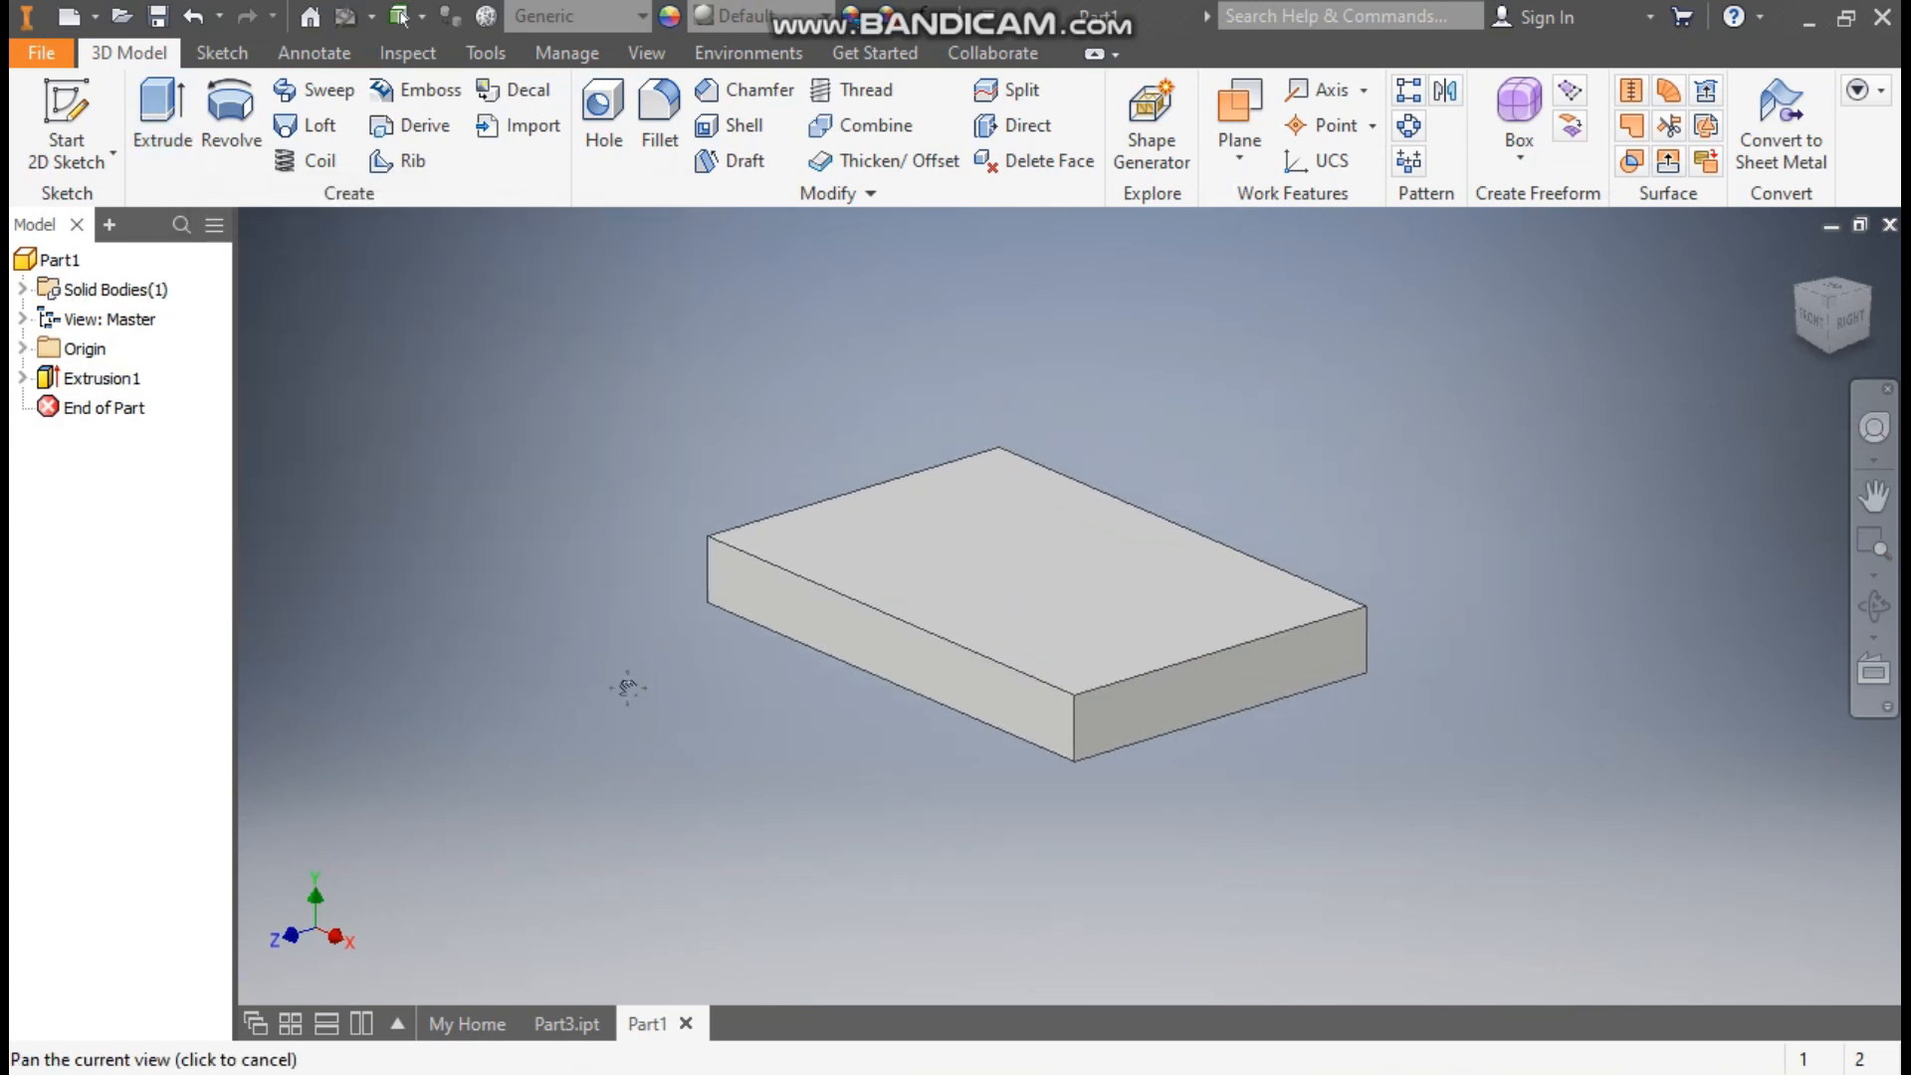
left_click(655, 124)
left_click(281, 399)
type("10")
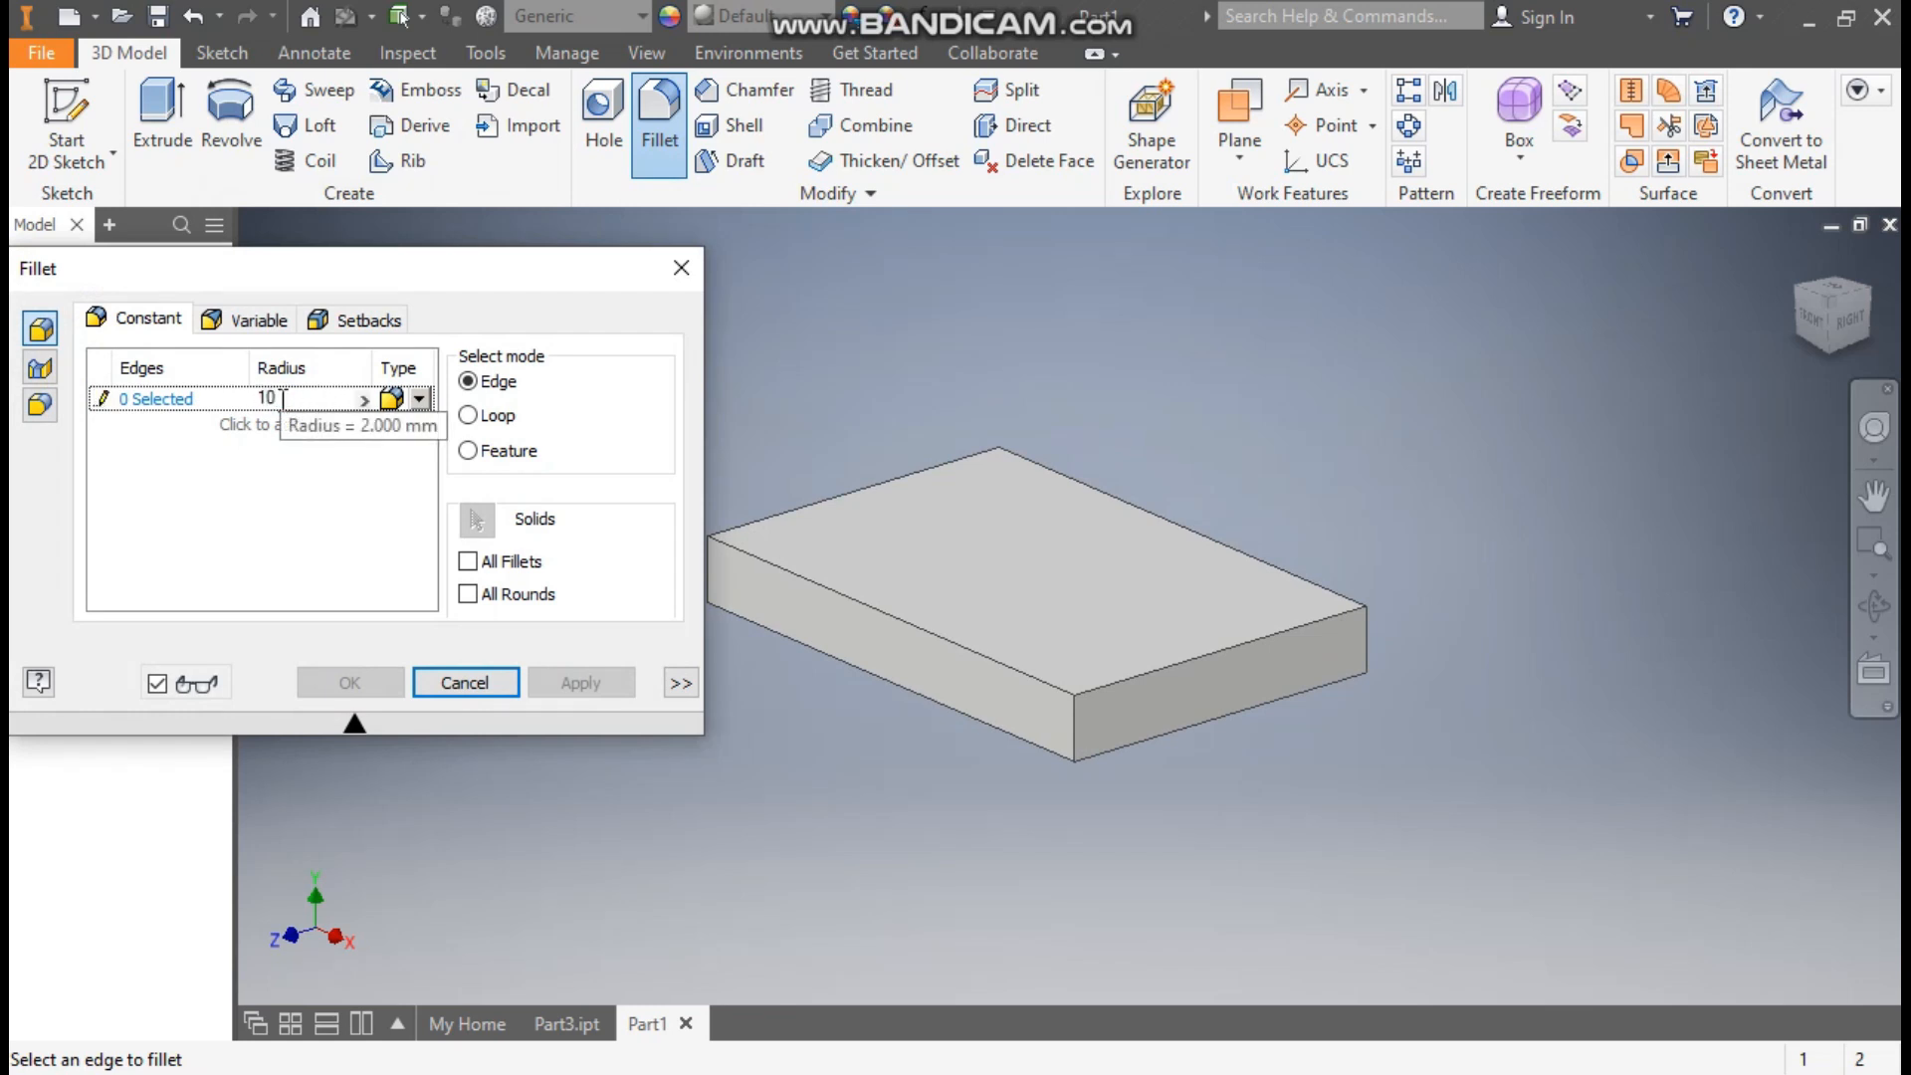
key("Return")
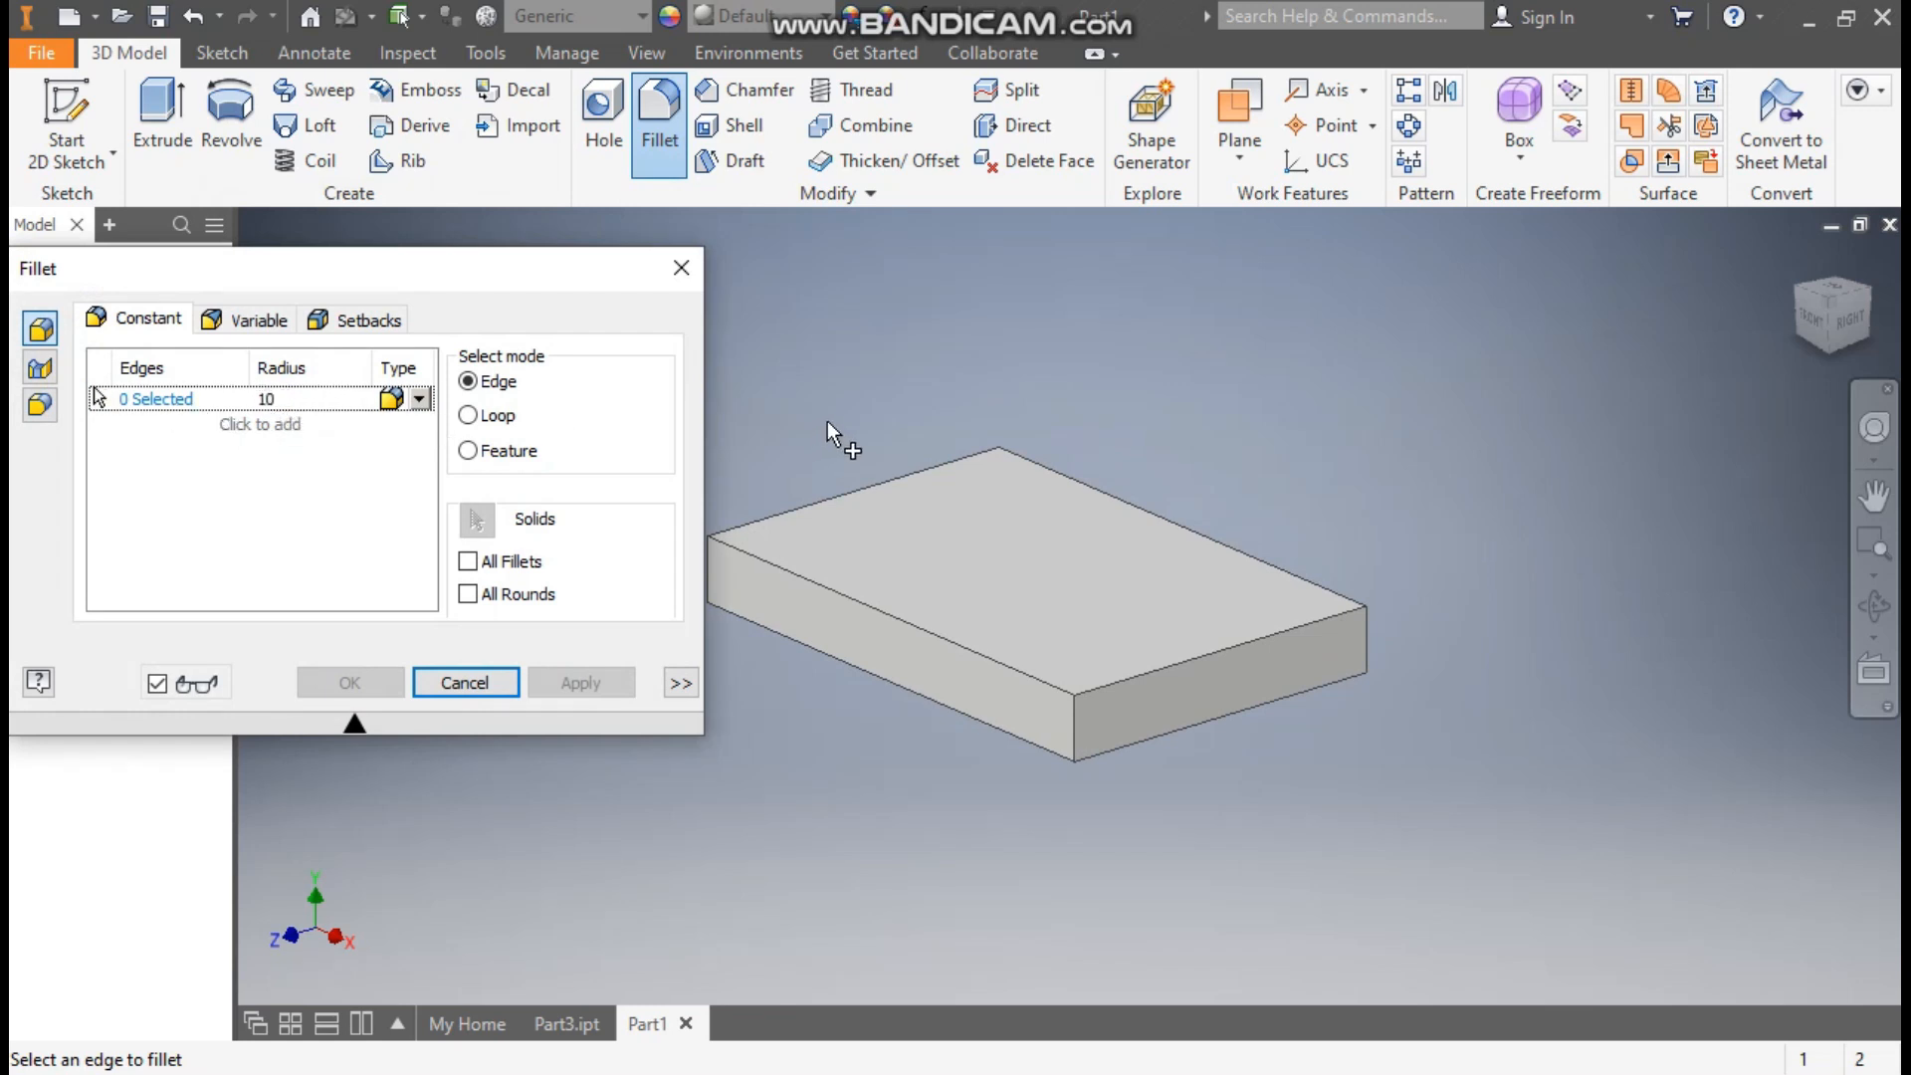
middle_click_drag(827, 421, 995, 517)
left_click(918, 595)
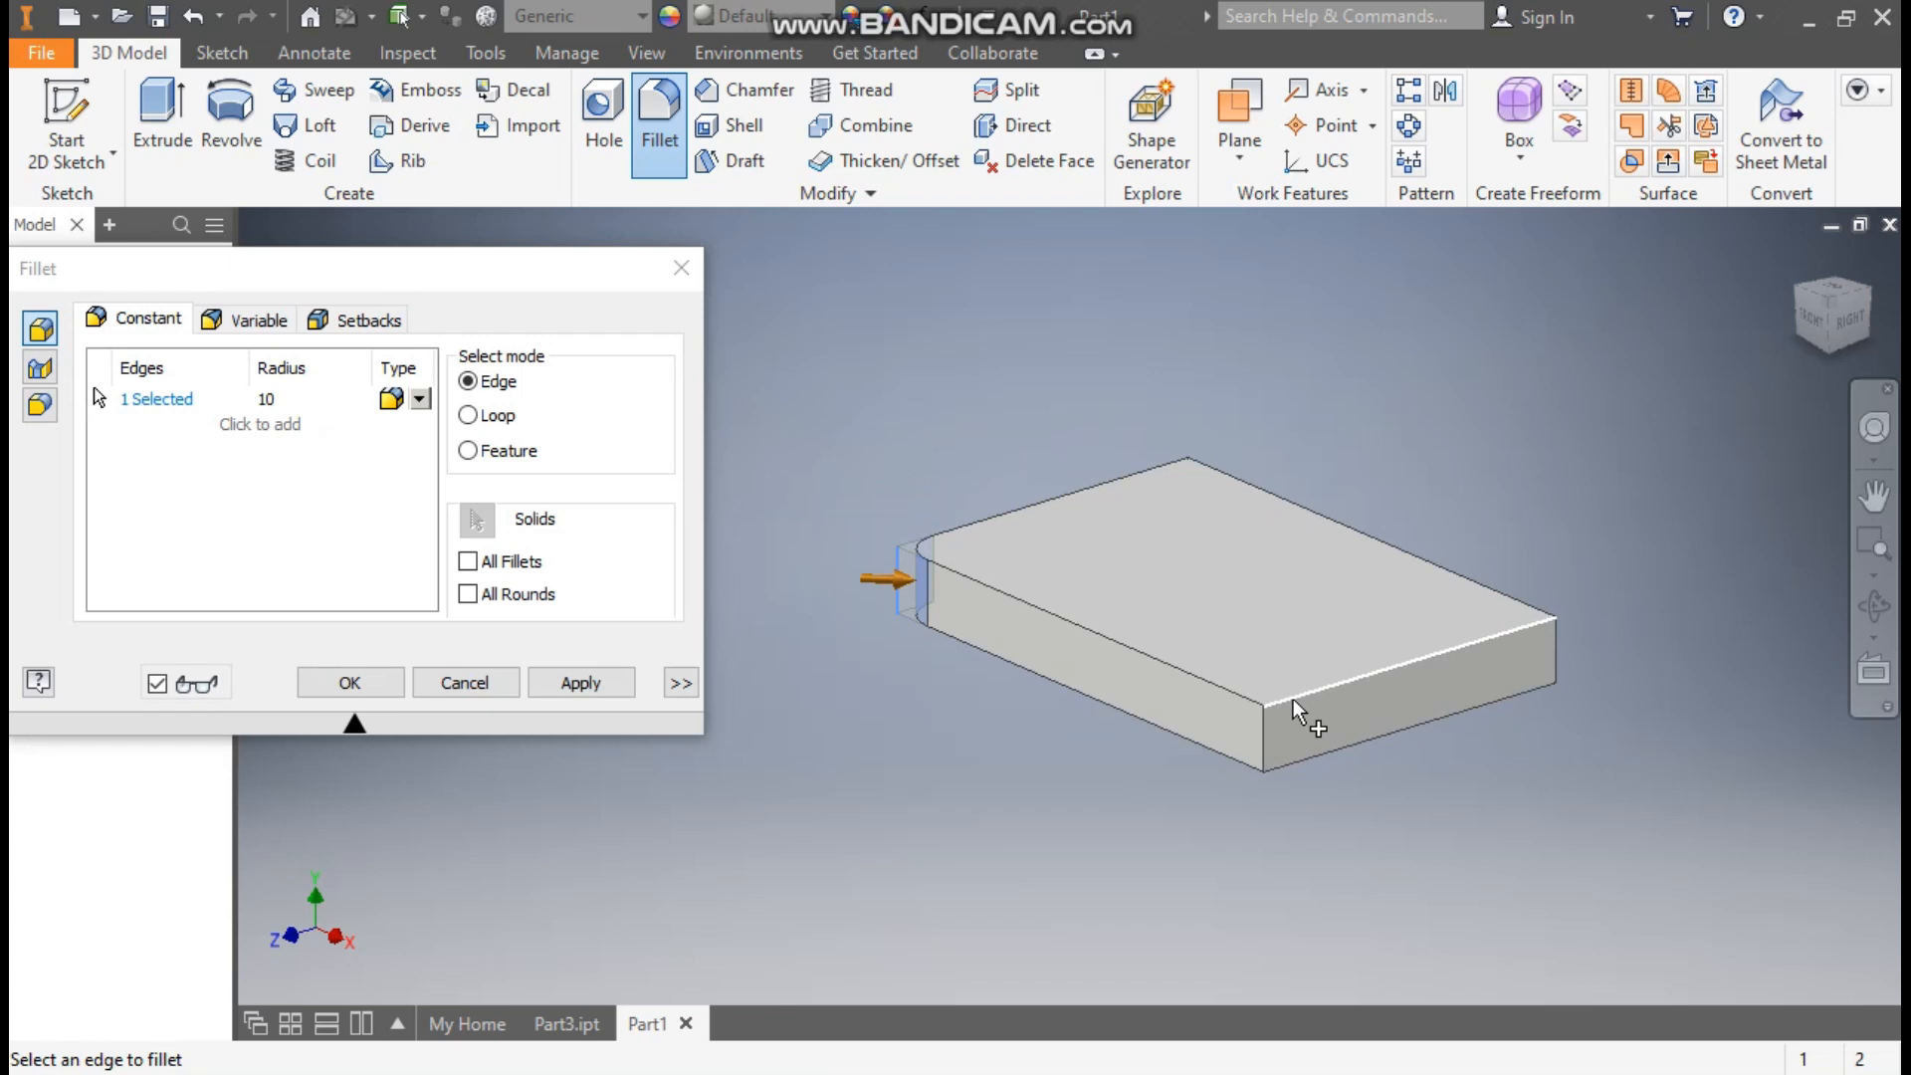
left_click(1262, 752)
left_click(1553, 649)
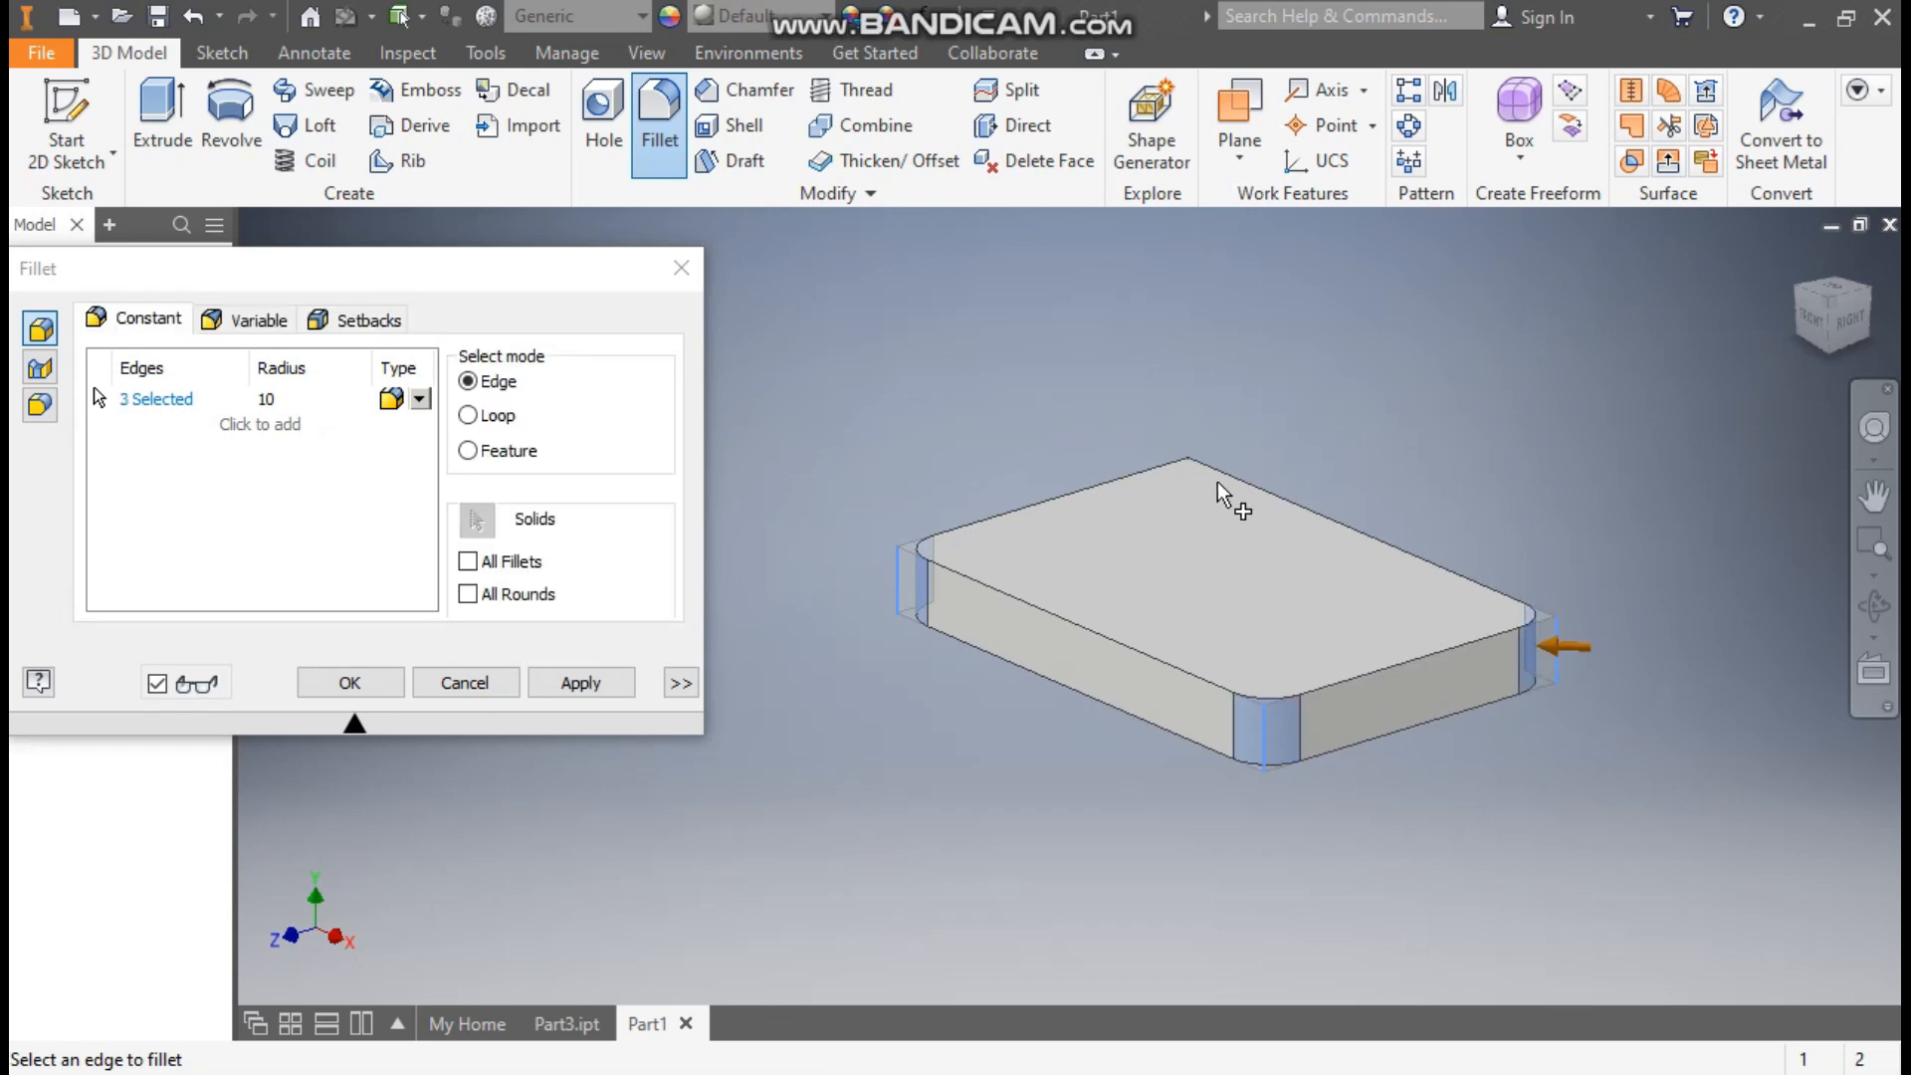
left_click(1190, 475)
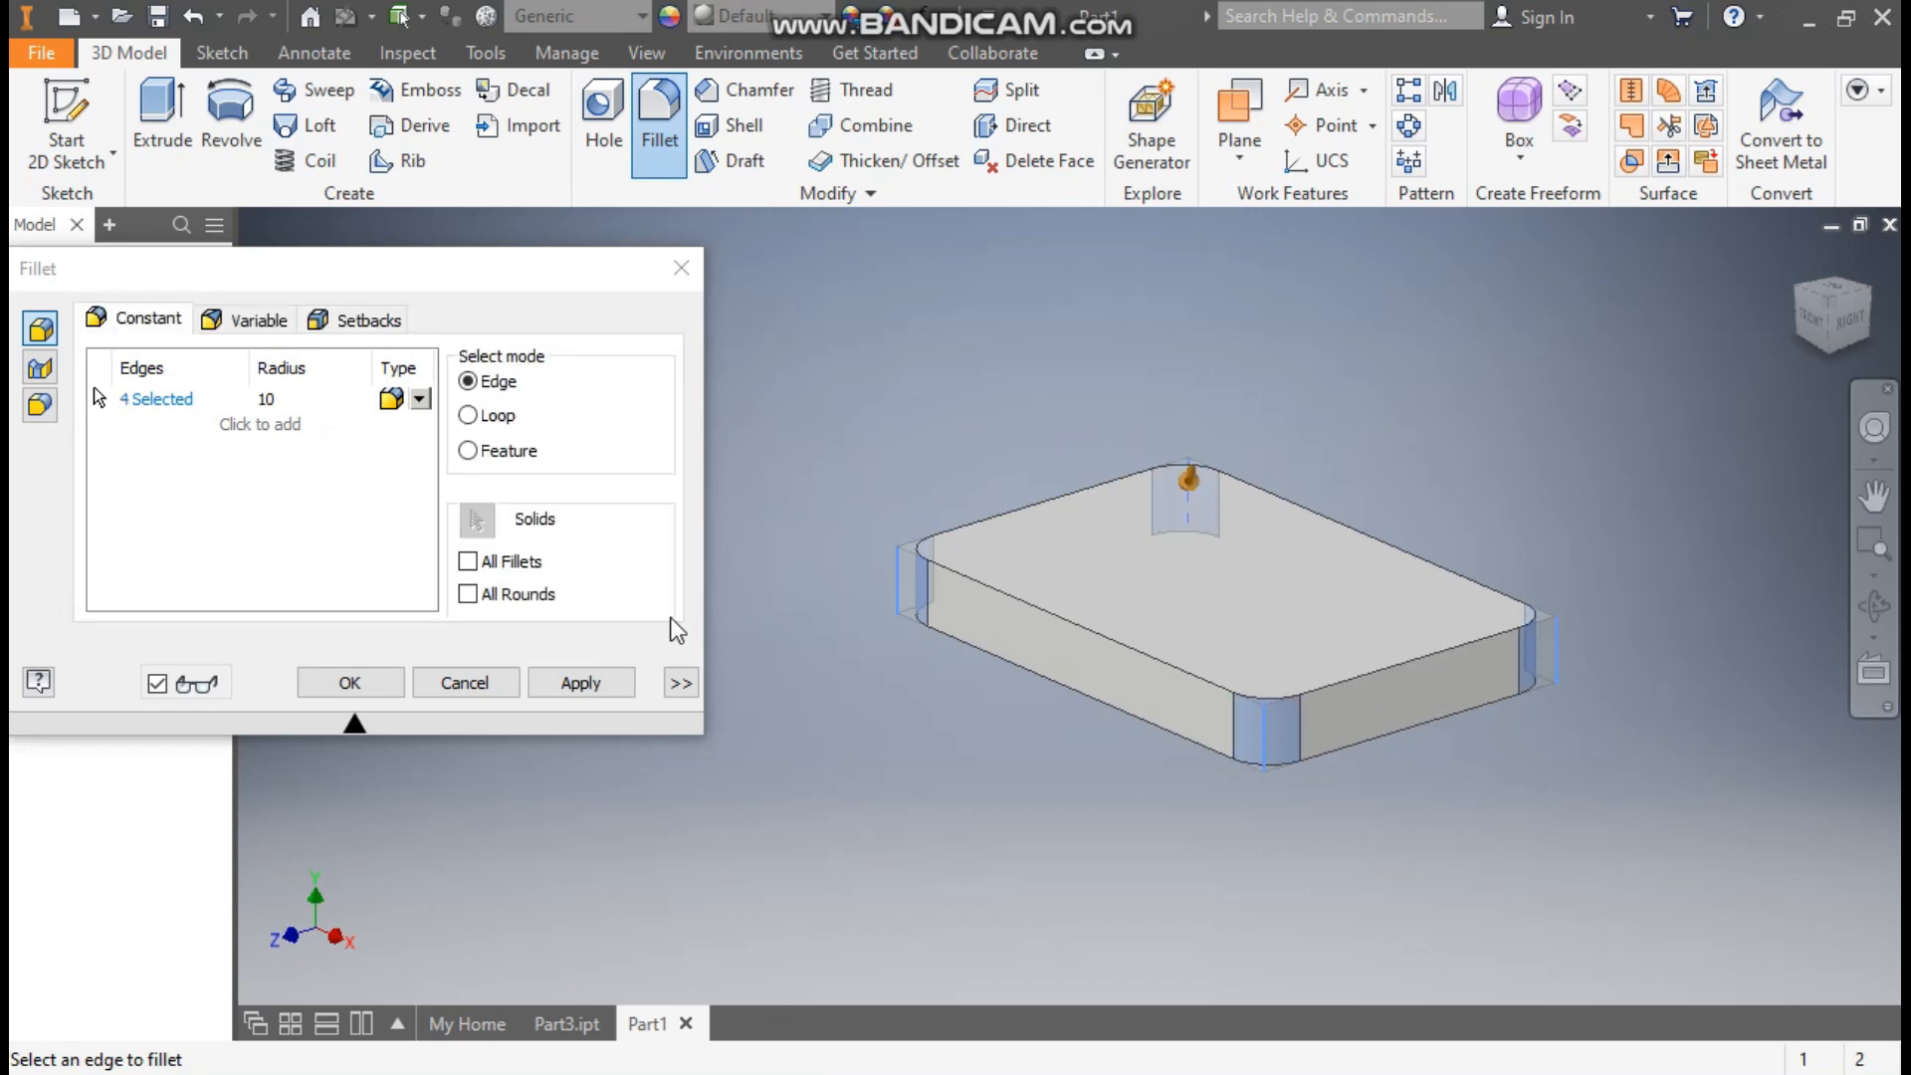
left_click(382, 681)
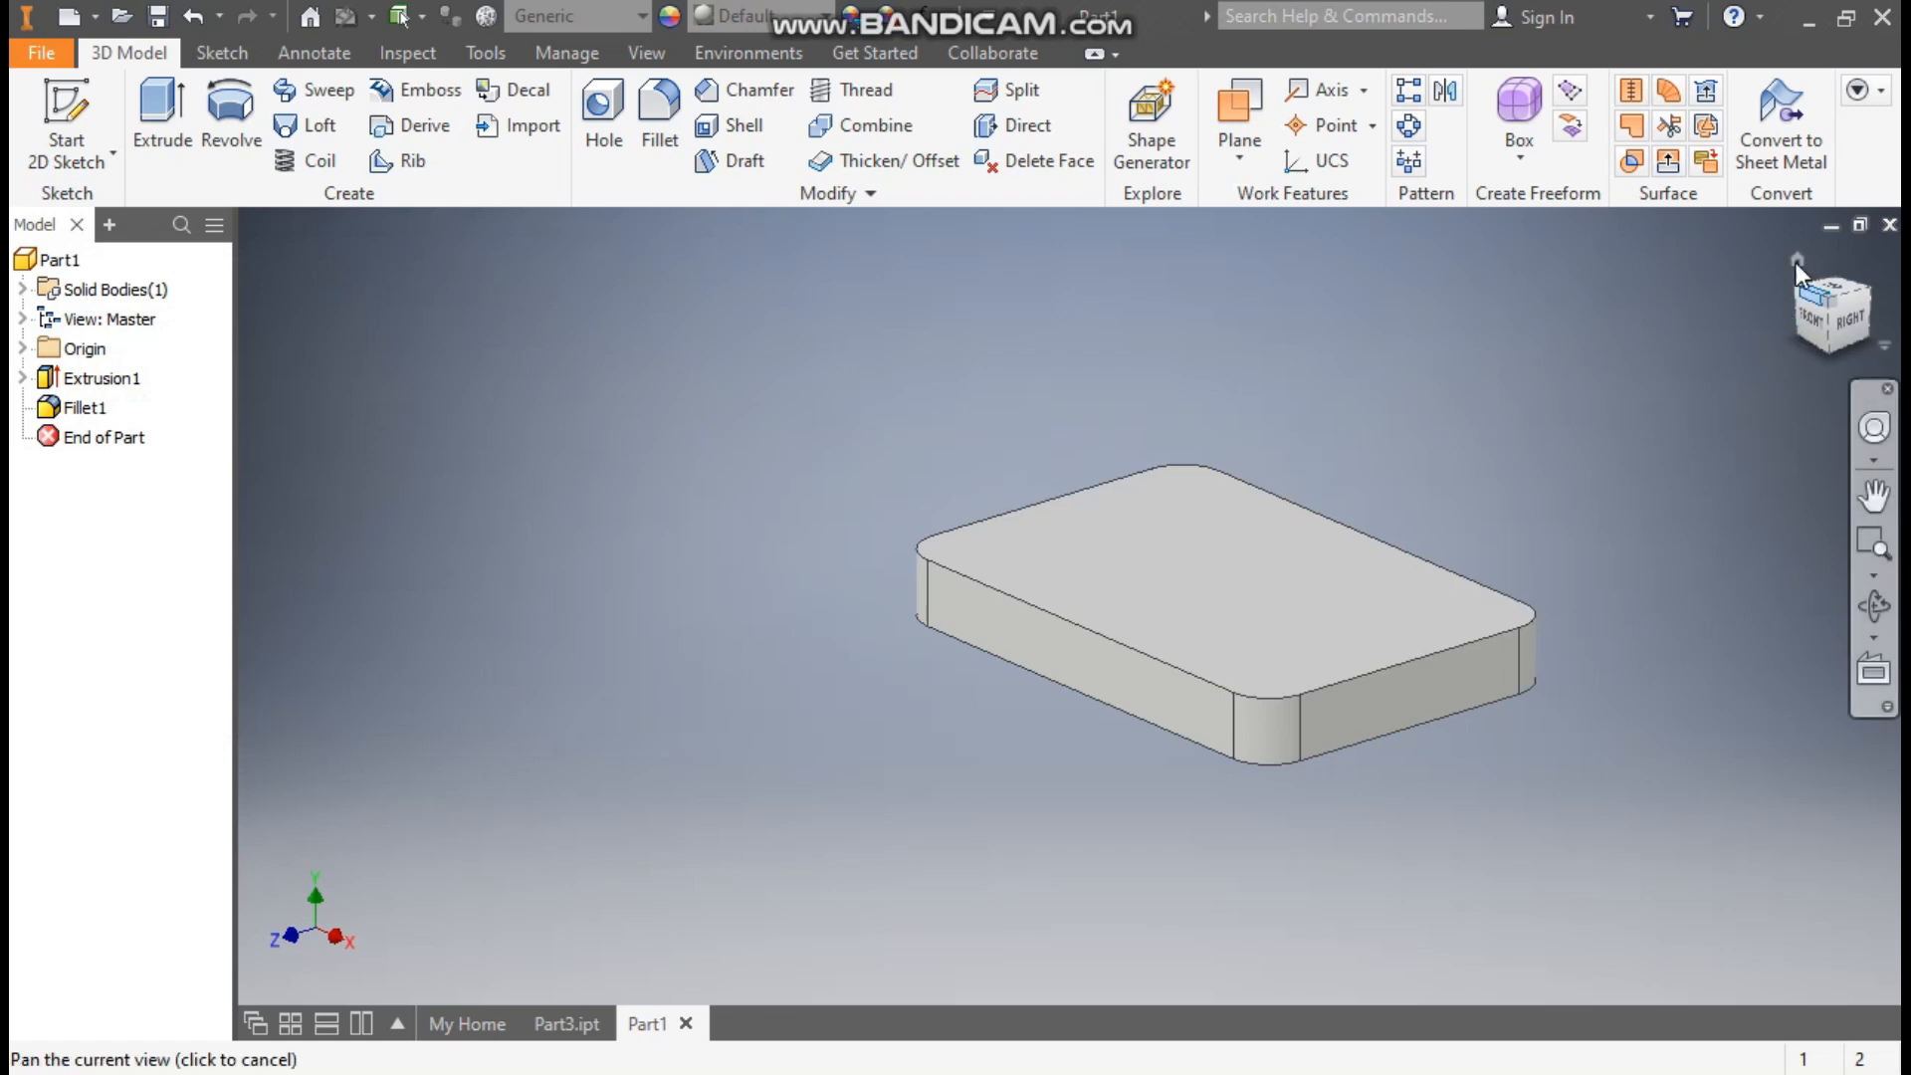
Step: Sketch points on the plate's top face at the centres of the four rounded corners and finish the sketch
left_click(1796, 259)
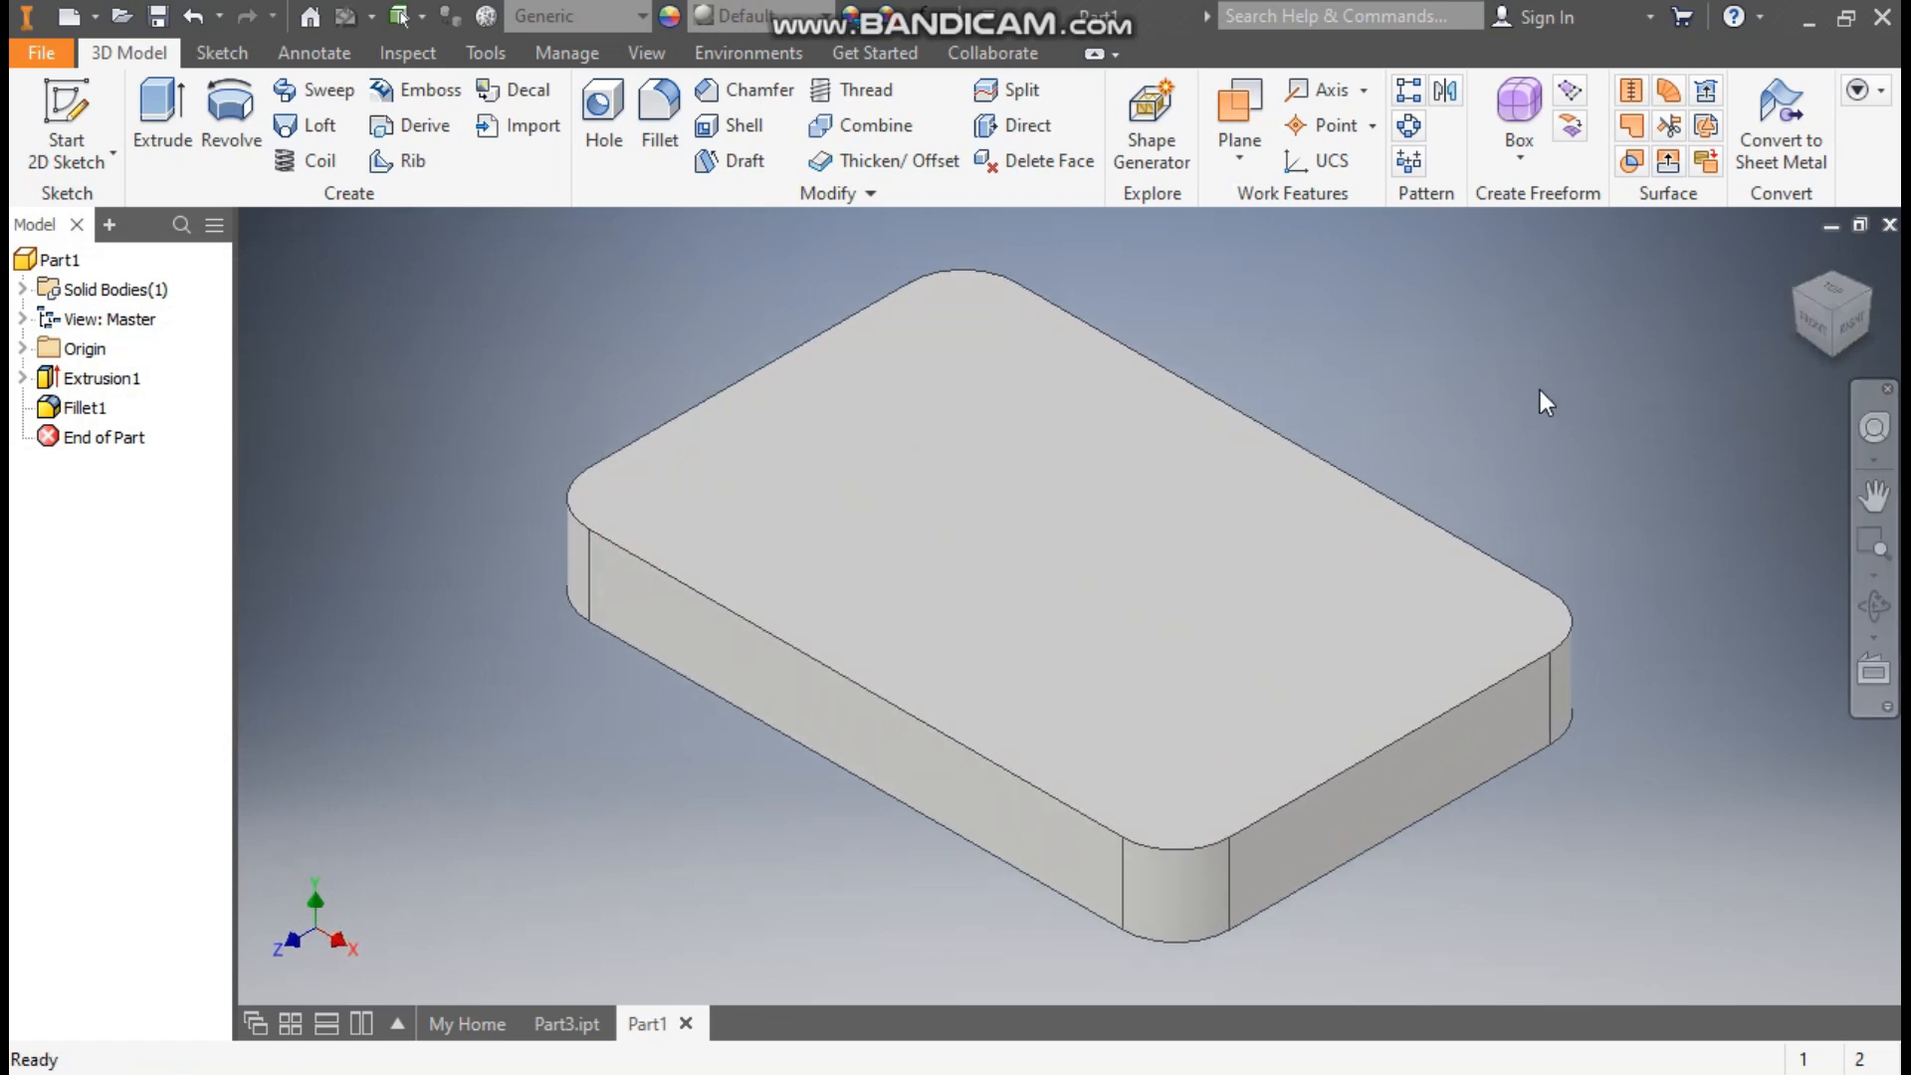
left_click(1119, 502)
left_click(1331, 482)
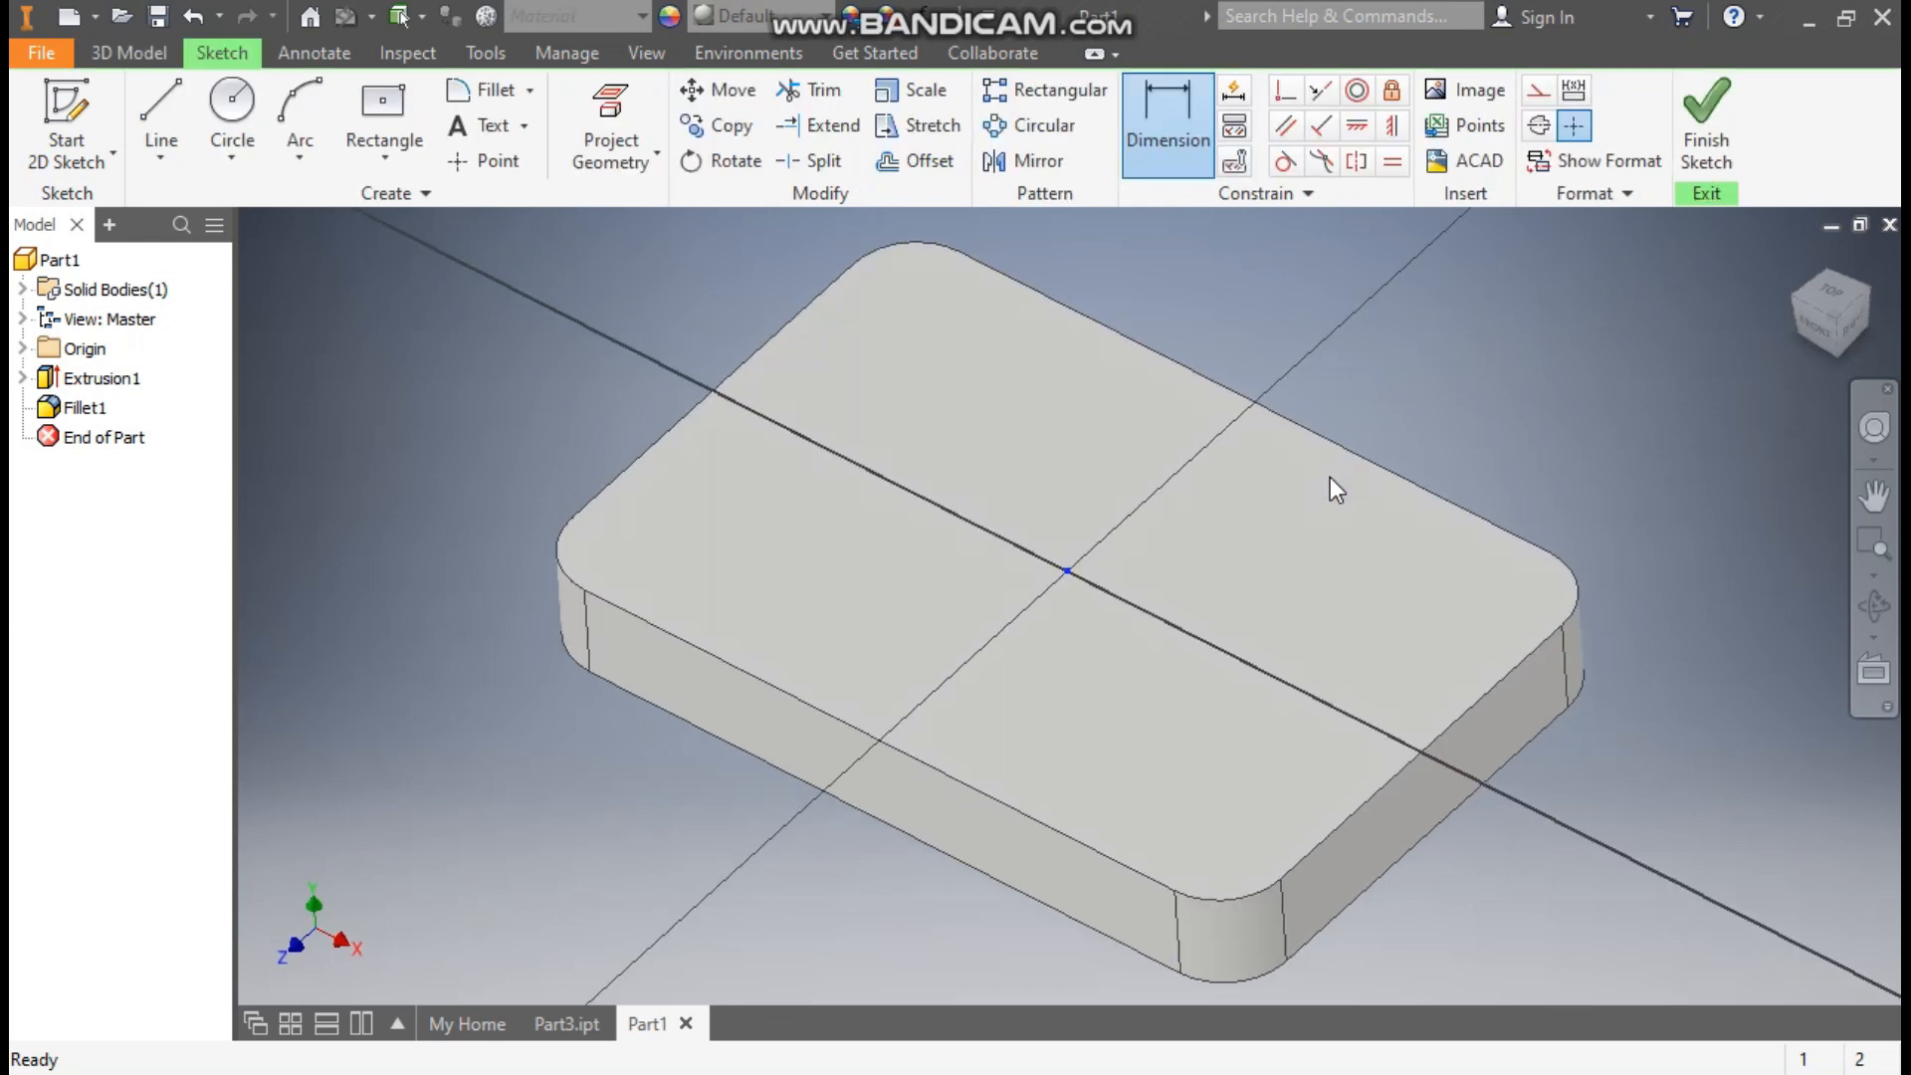
left_click(494, 163)
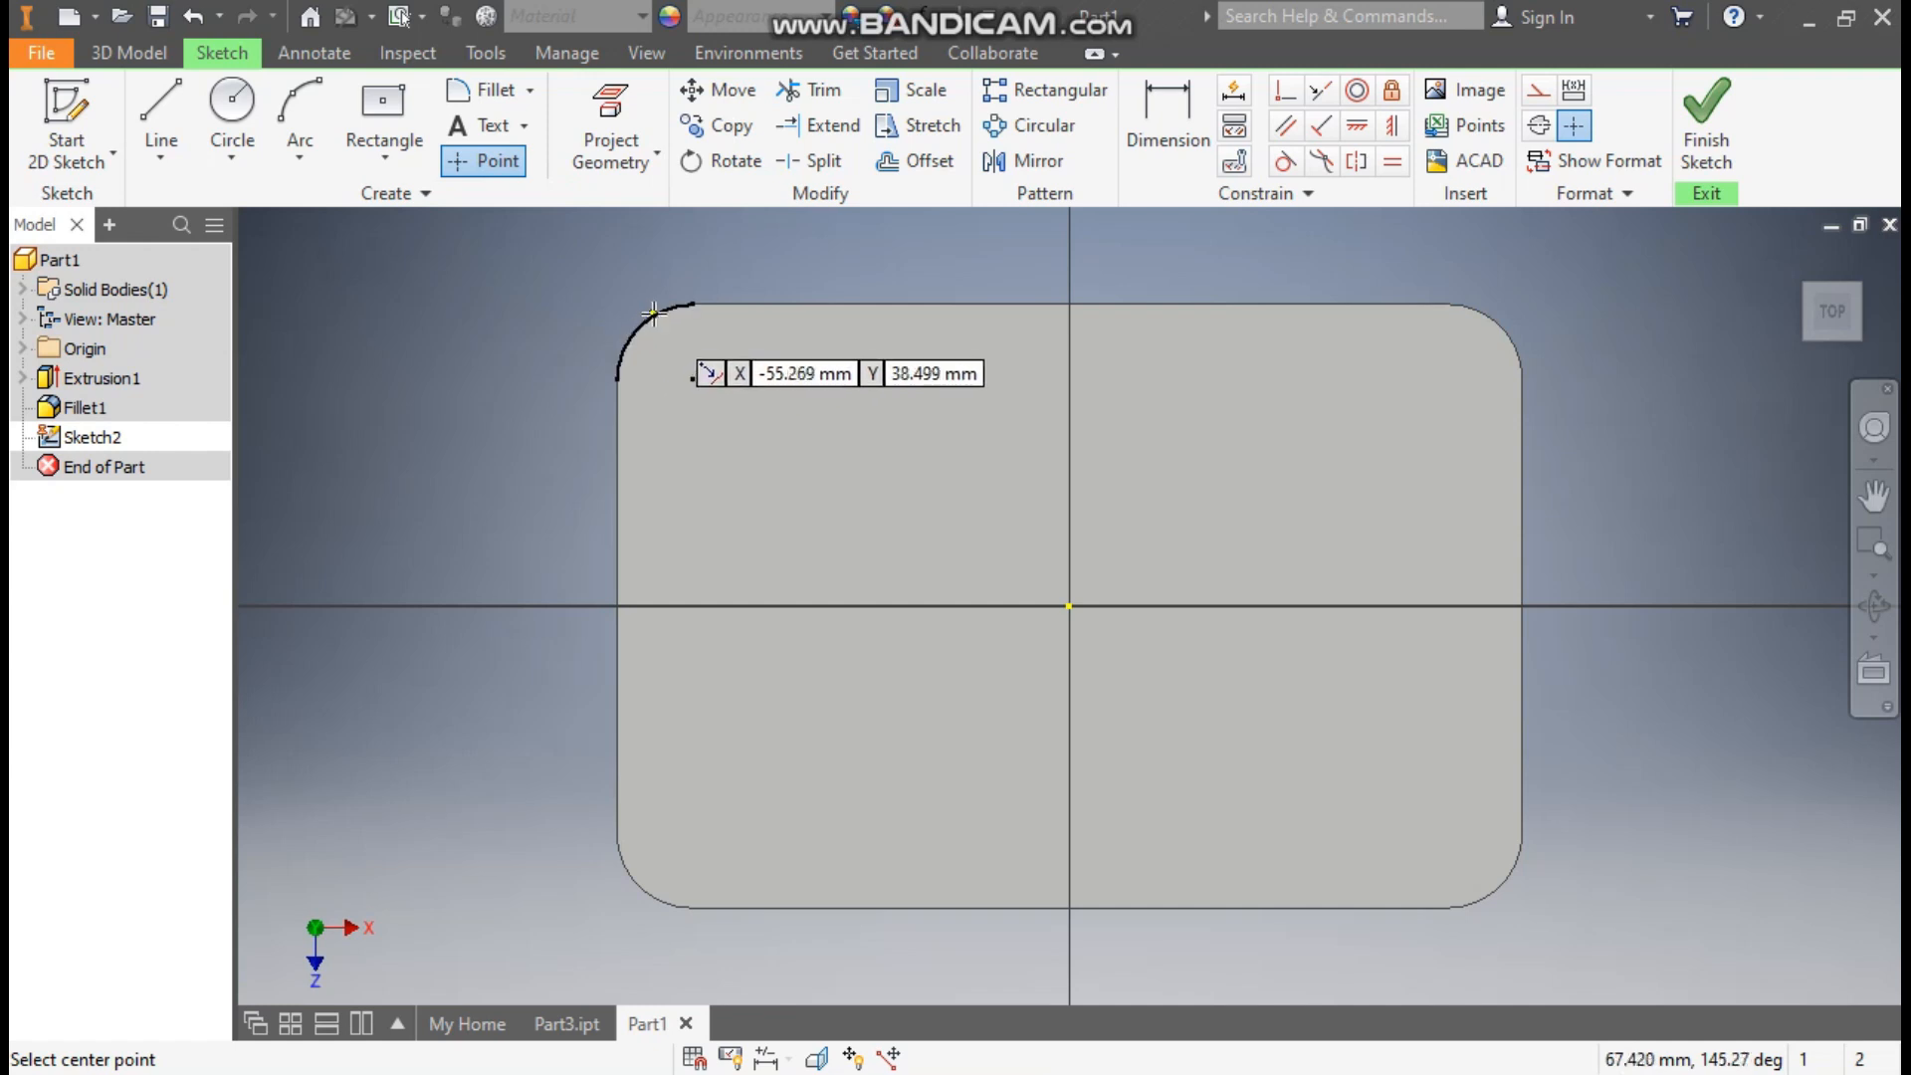
left_click(692, 379)
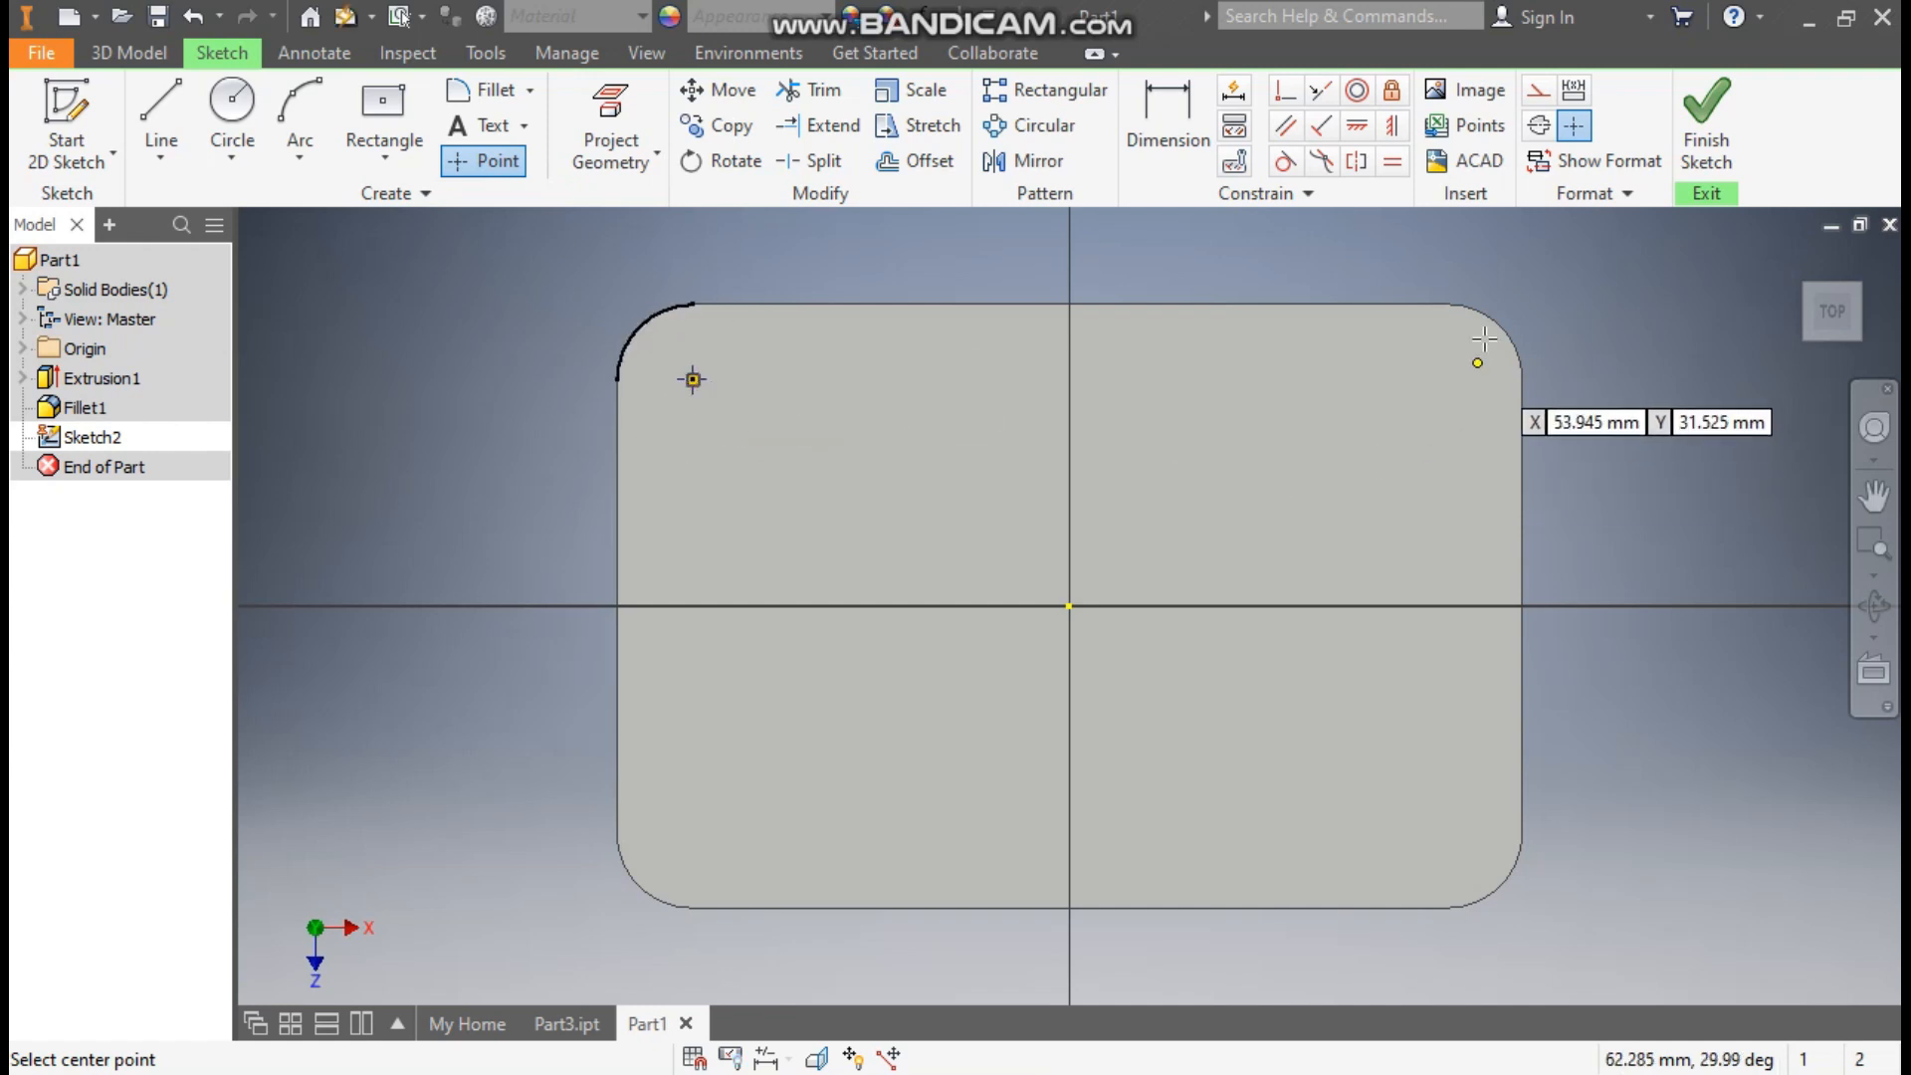
left_click(1449, 379)
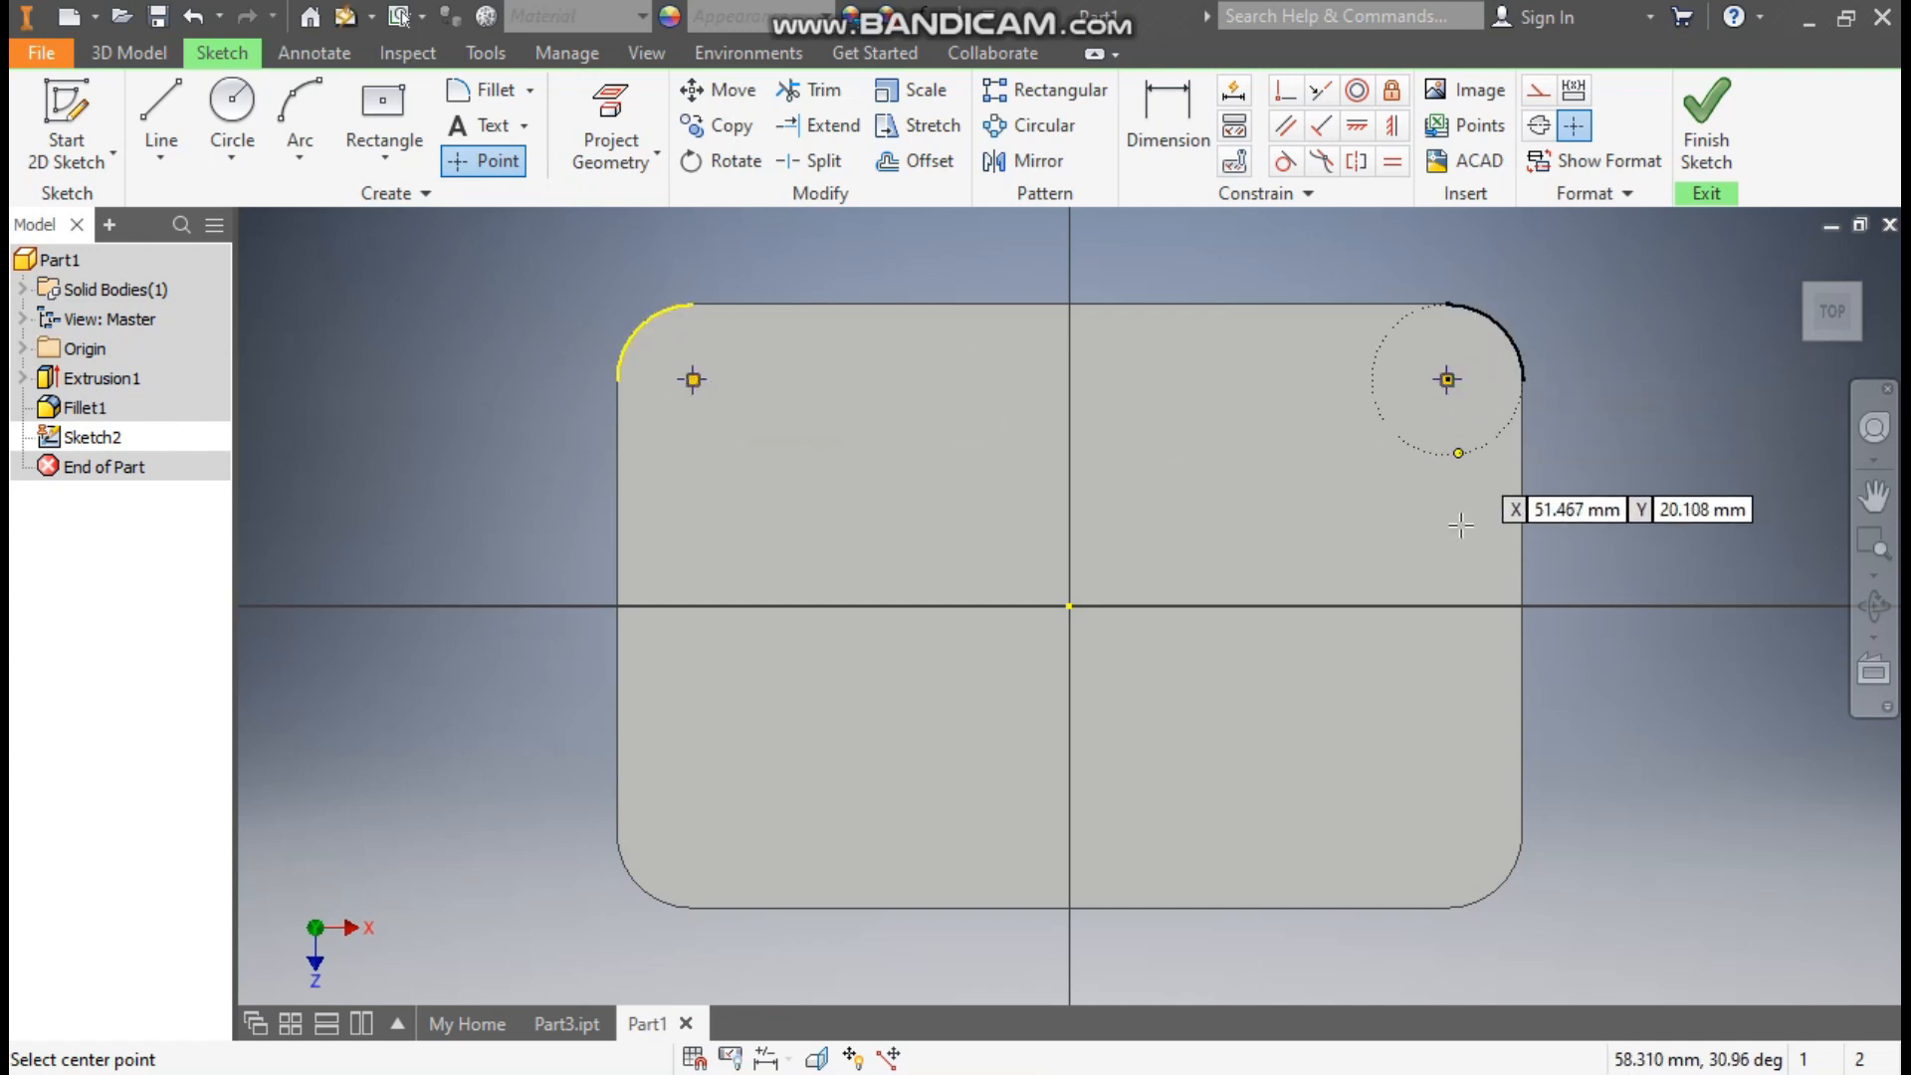
left_click(1447, 833)
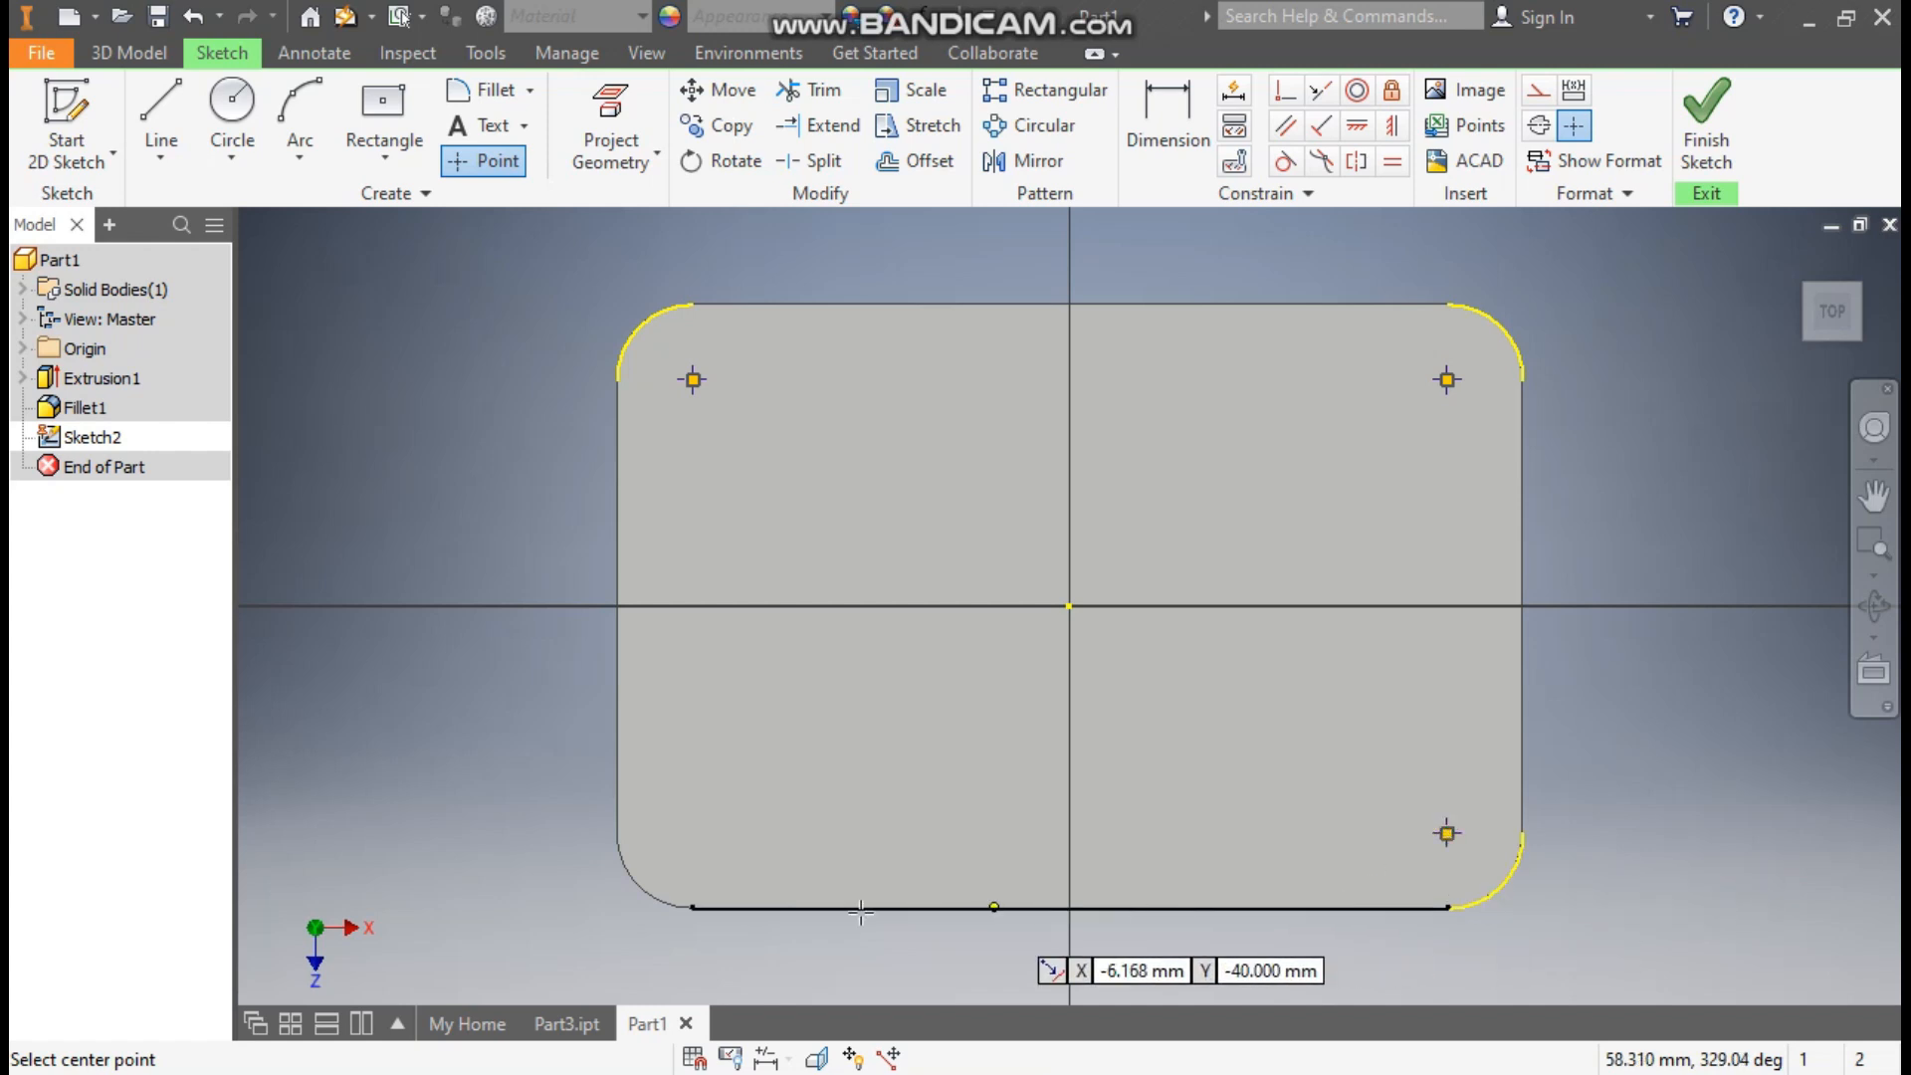
left_click(693, 829)
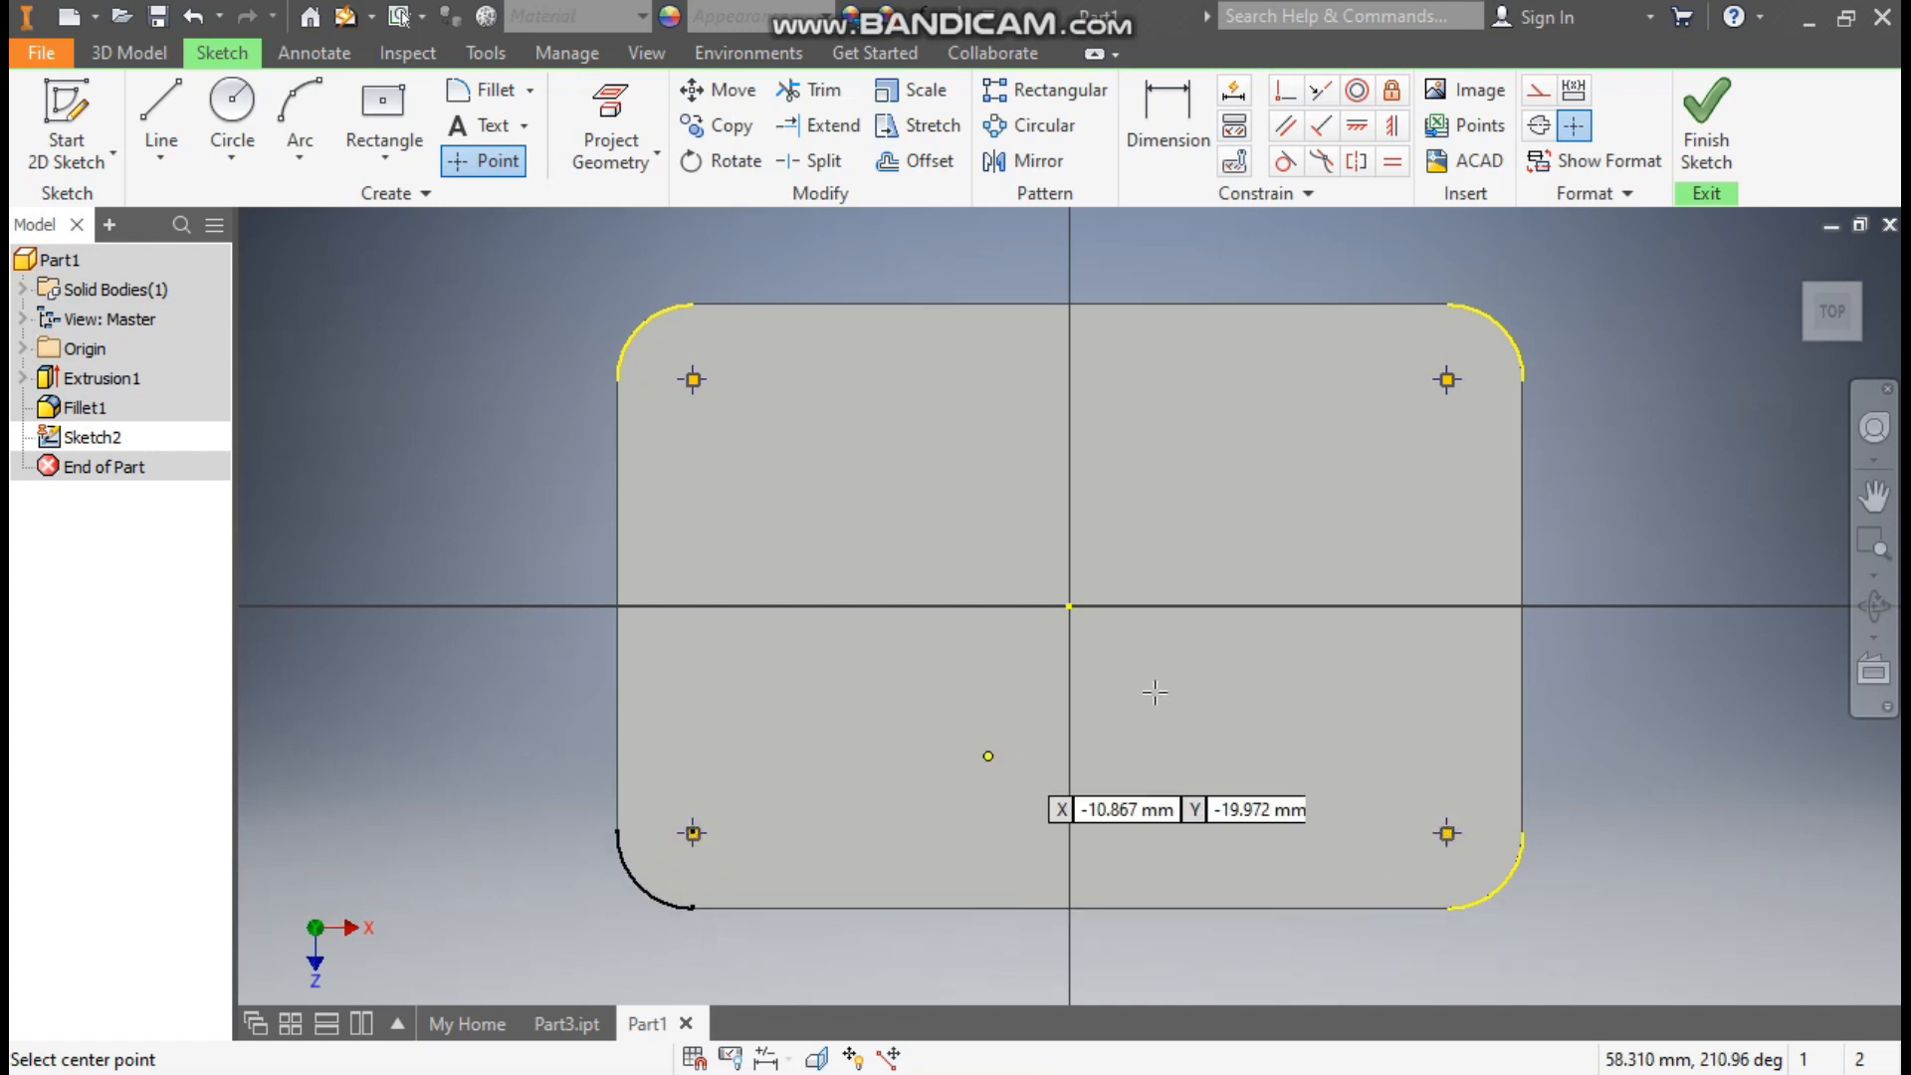
left_click(1707, 119)
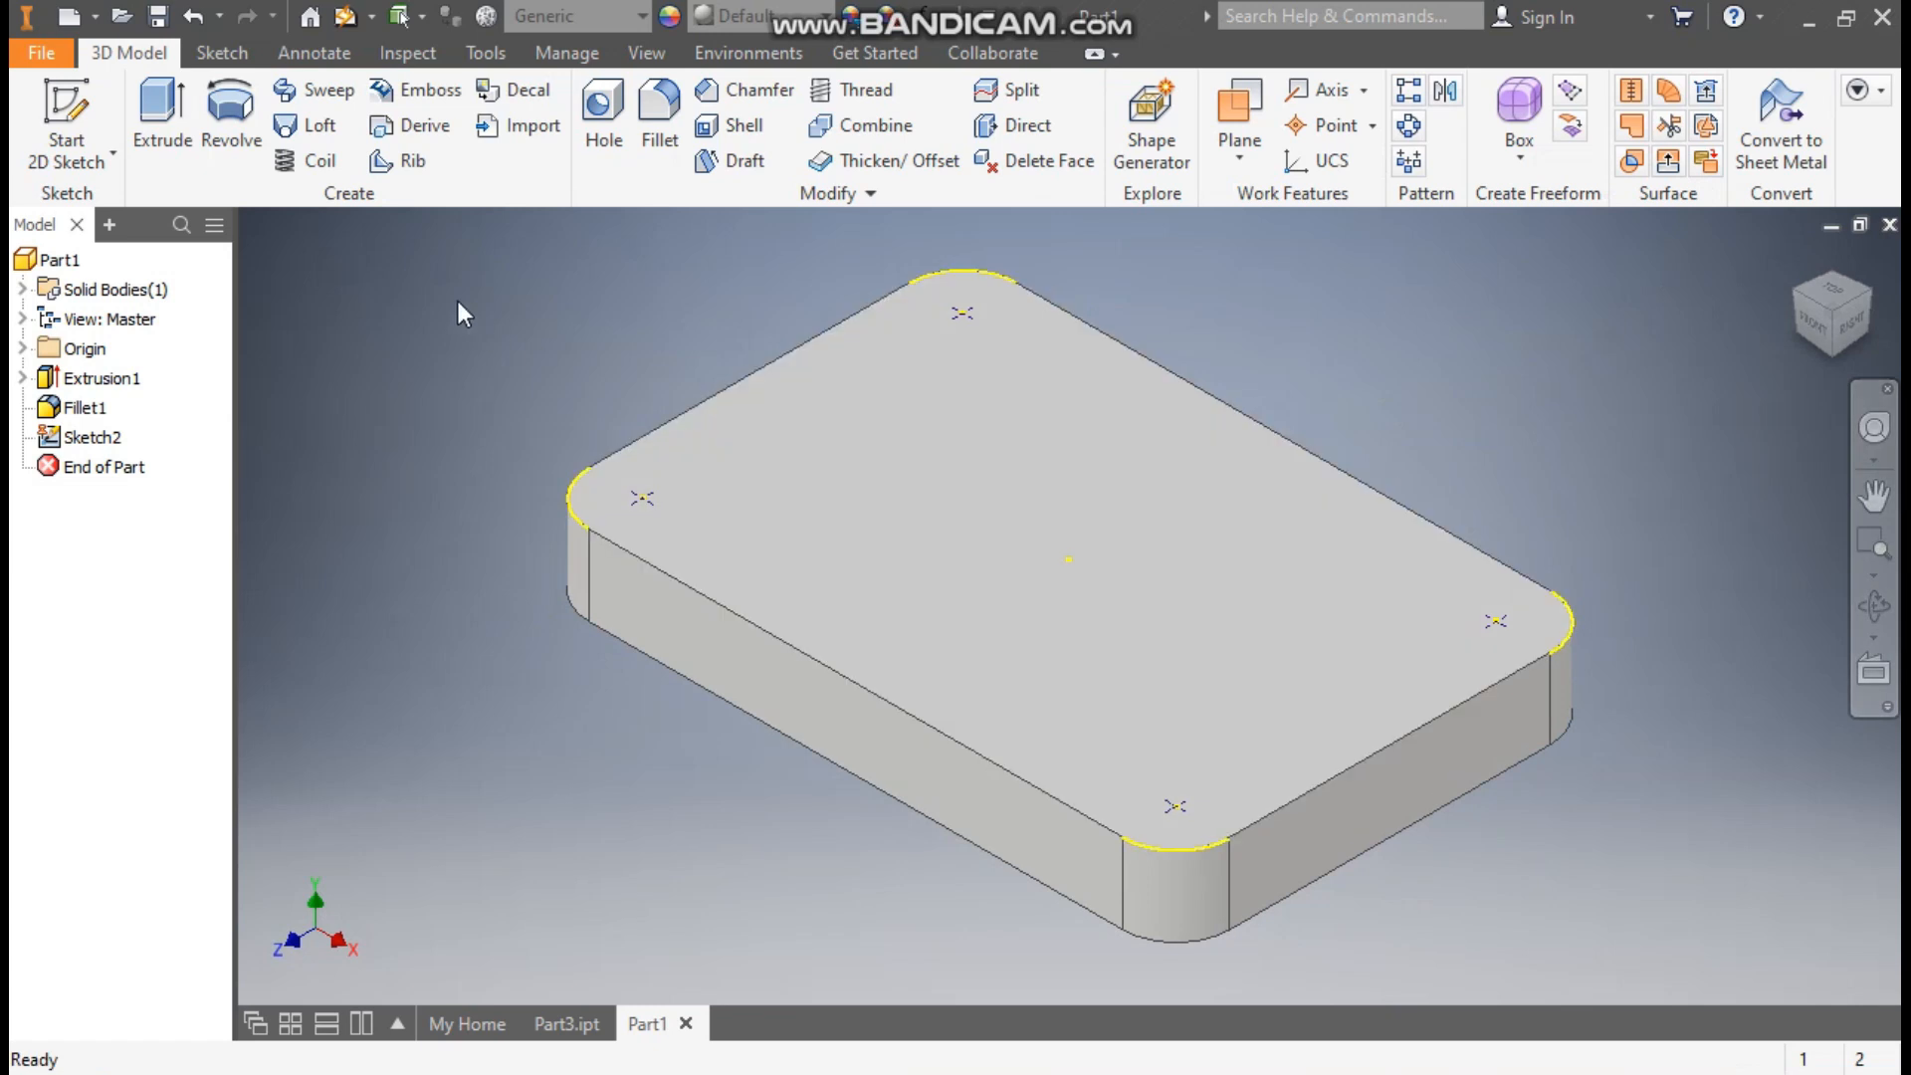
Step: Start counterbored through holes at the four corner points, with a counterbore diameter of 26 mm and depth of 3 mm
left_click(601, 132)
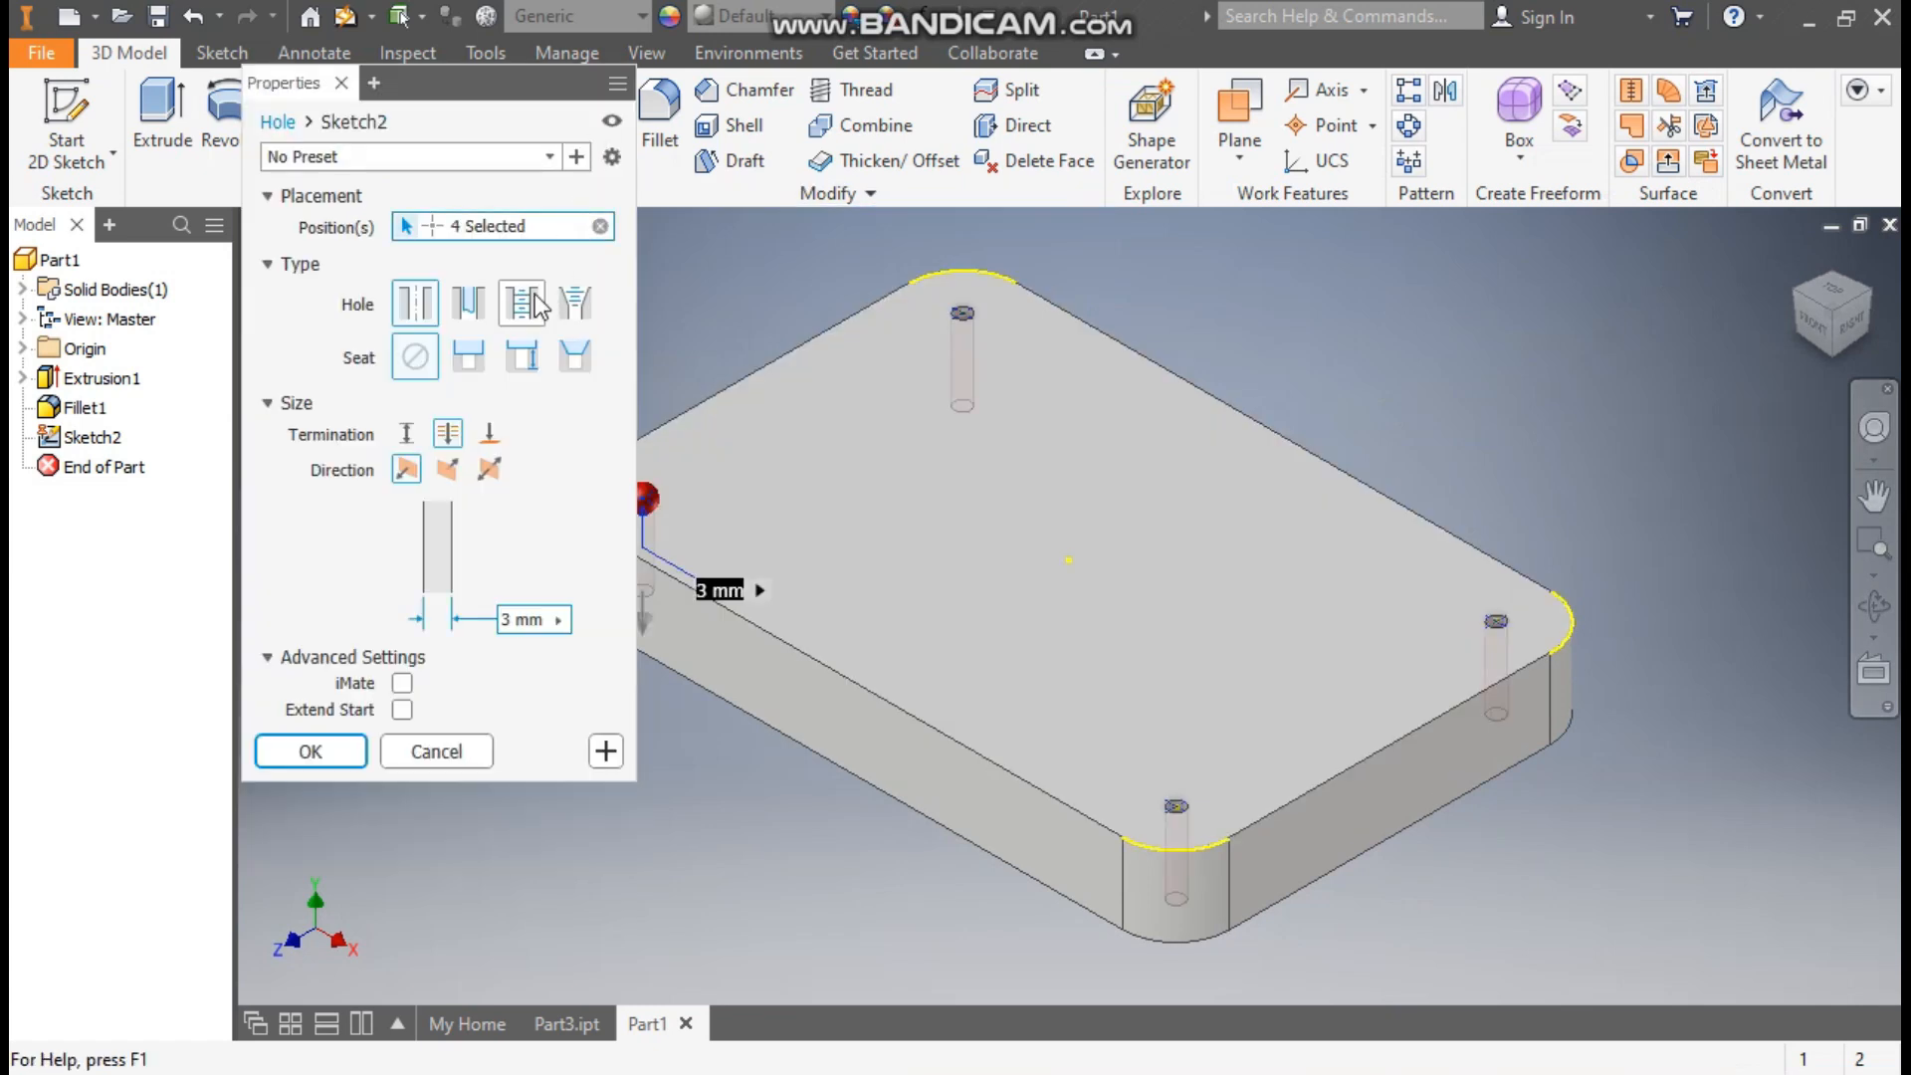
left_click(478, 355)
left_click(545, 509)
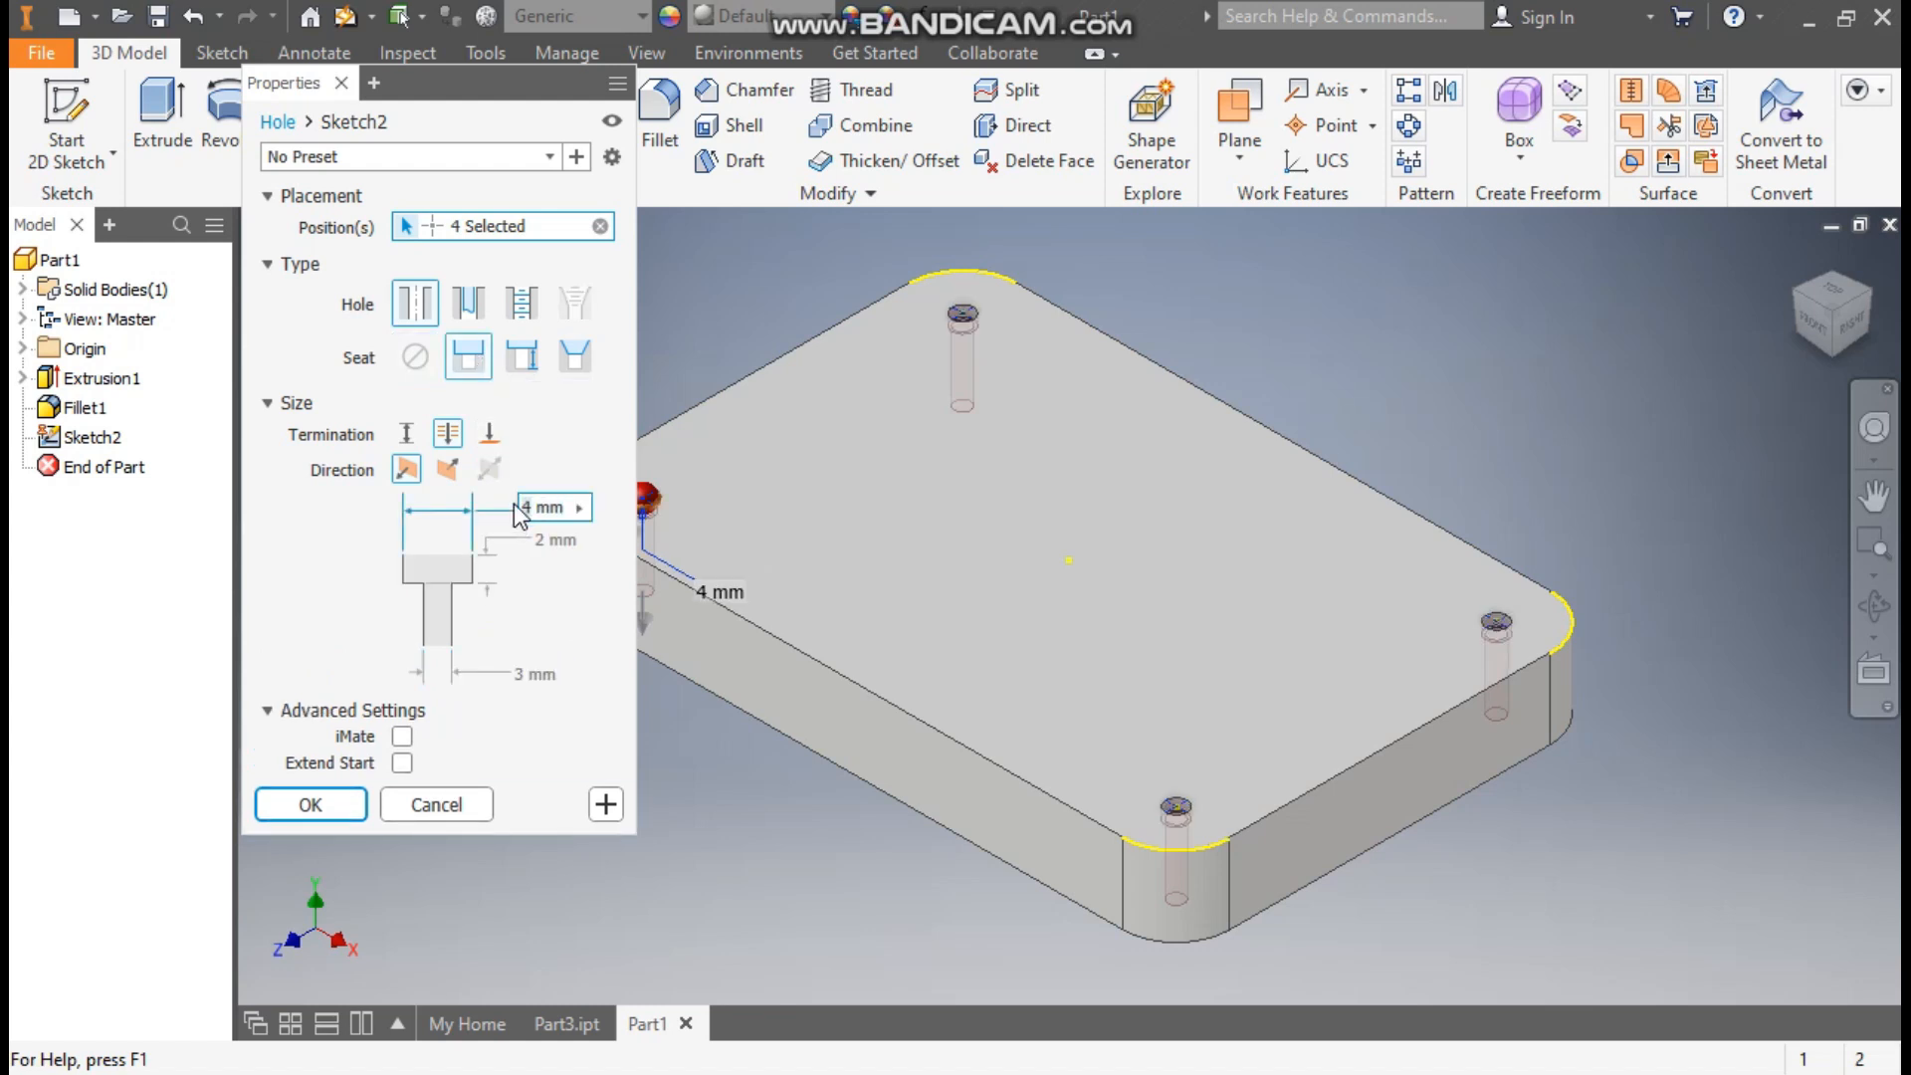
type("26")
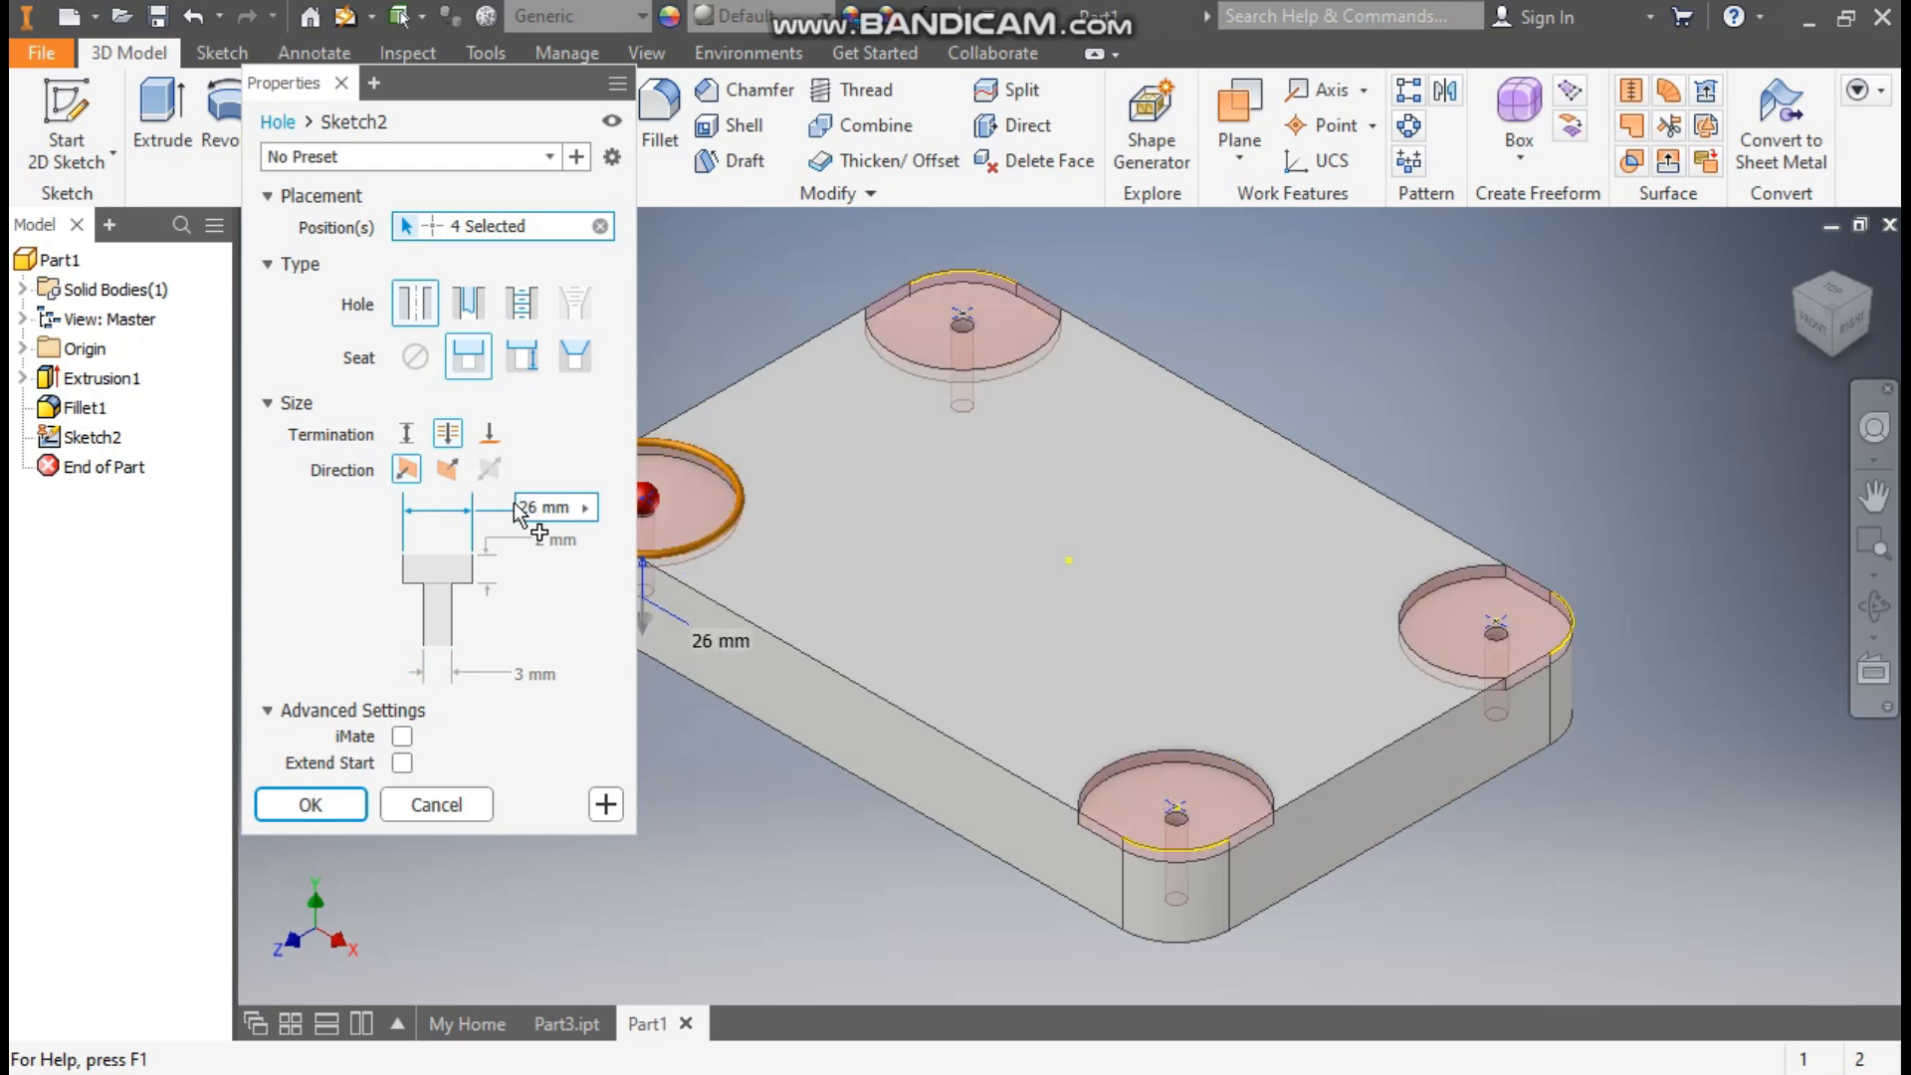
left_click(552, 539)
key("BackSpace")
key("BackSpace")
type("3")
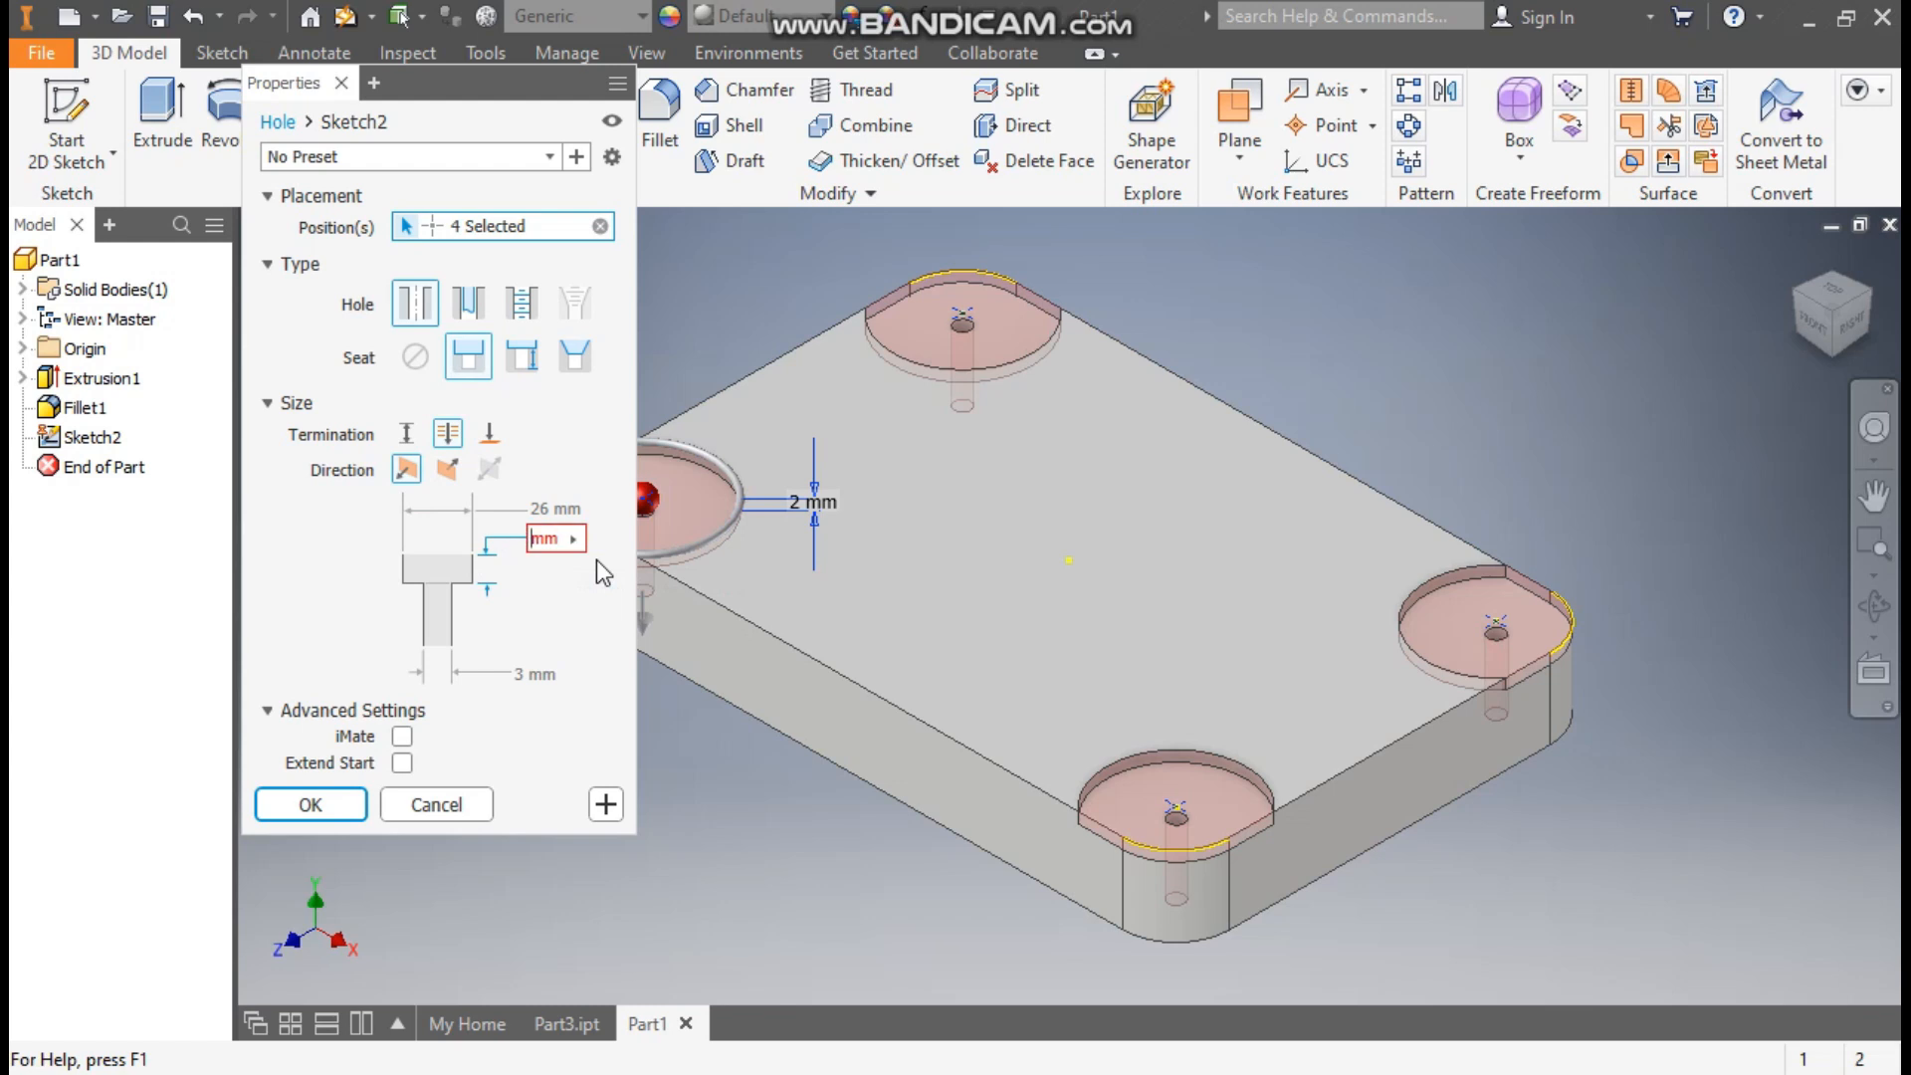
Step: Set the hole diameter to 13 mm and create the four counterbored holes
left_click(516, 674)
type("1")
key("Return")
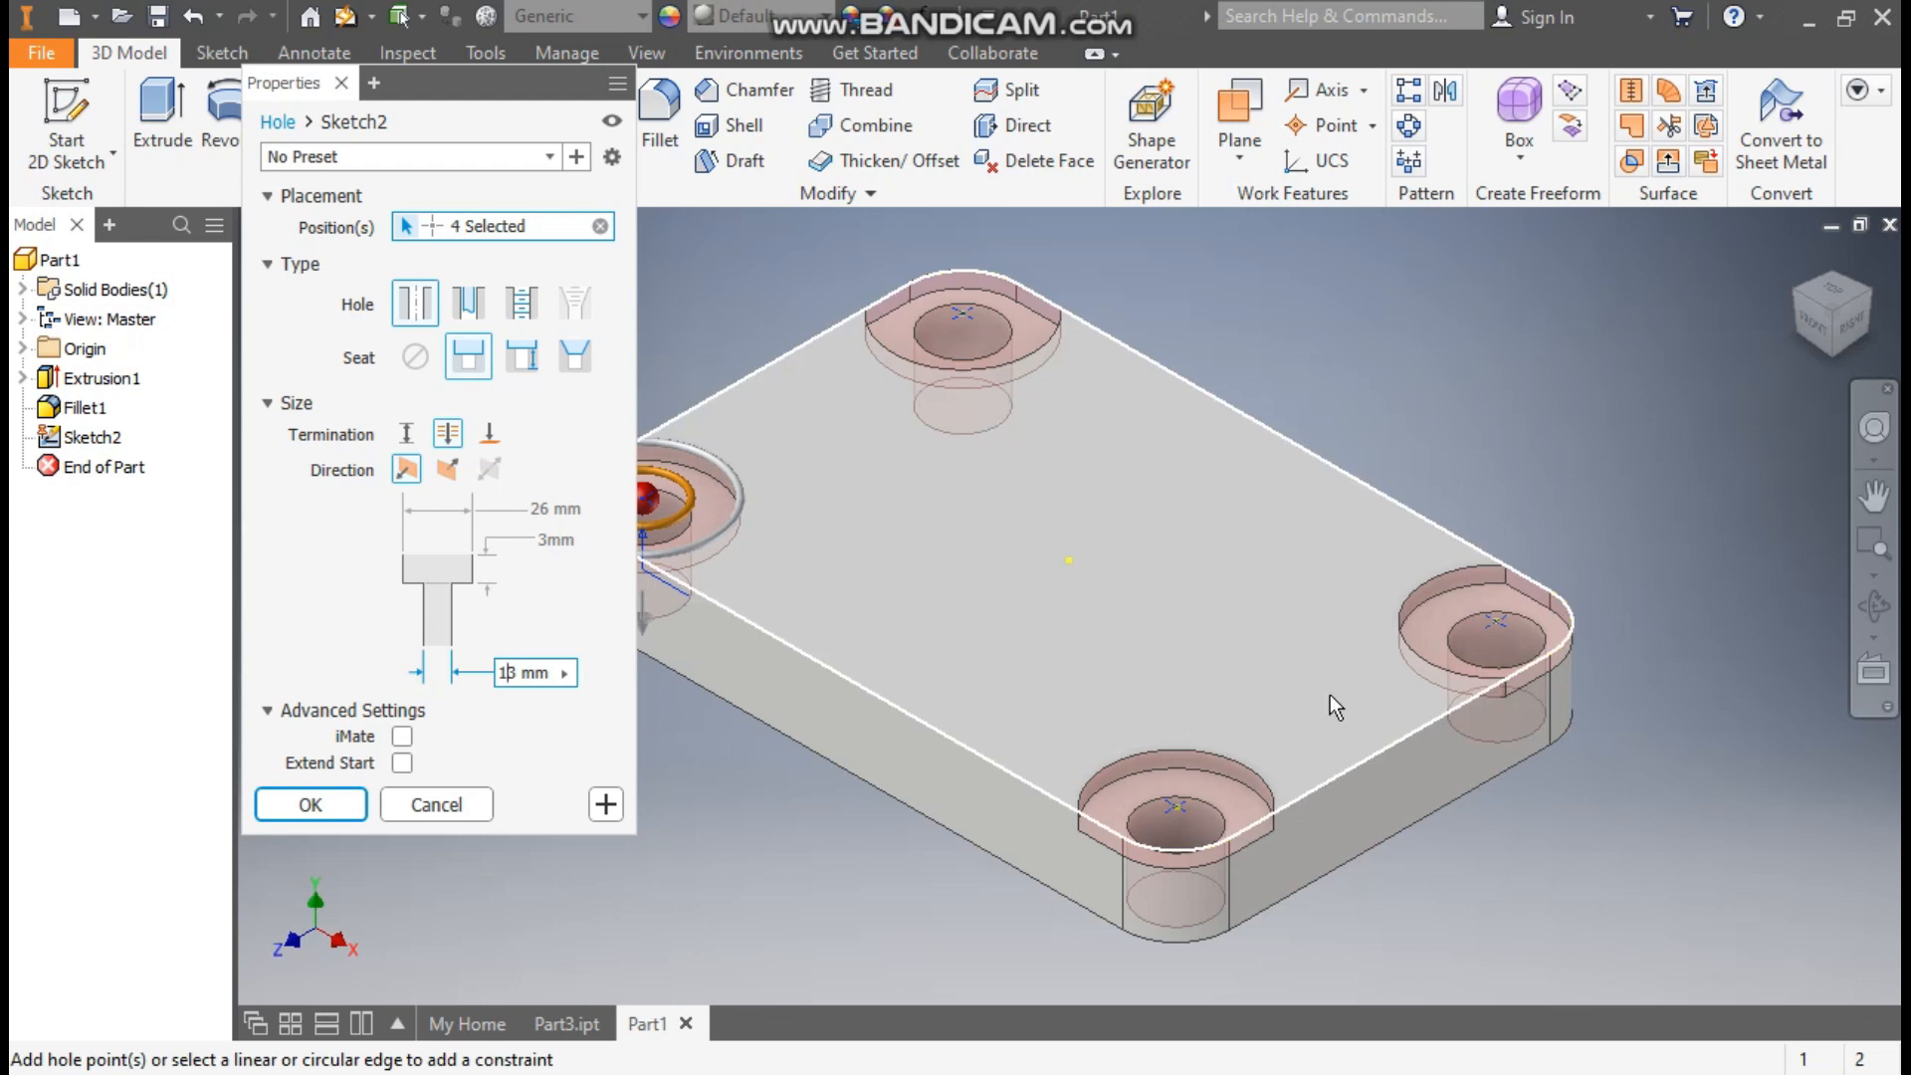
middle_click_drag(1330, 695, 1485, 667)
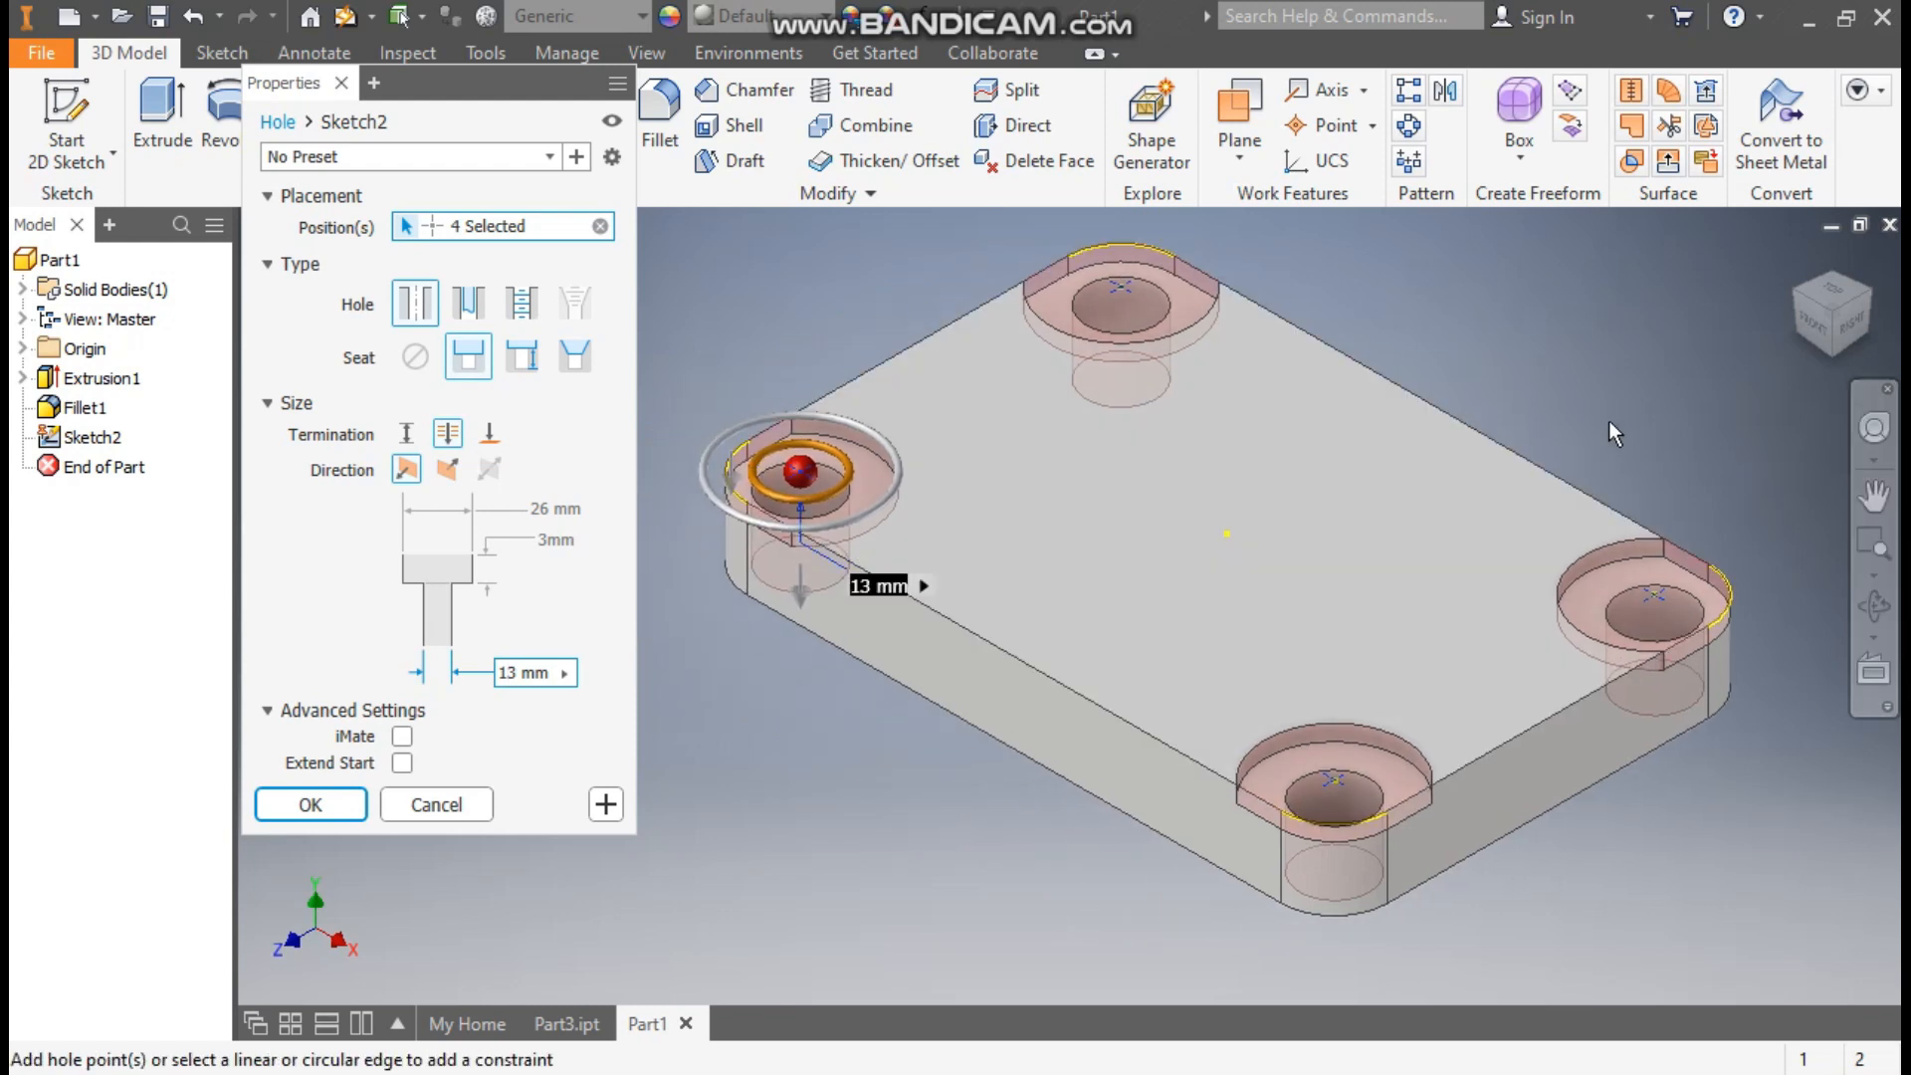
left_click(343, 805)
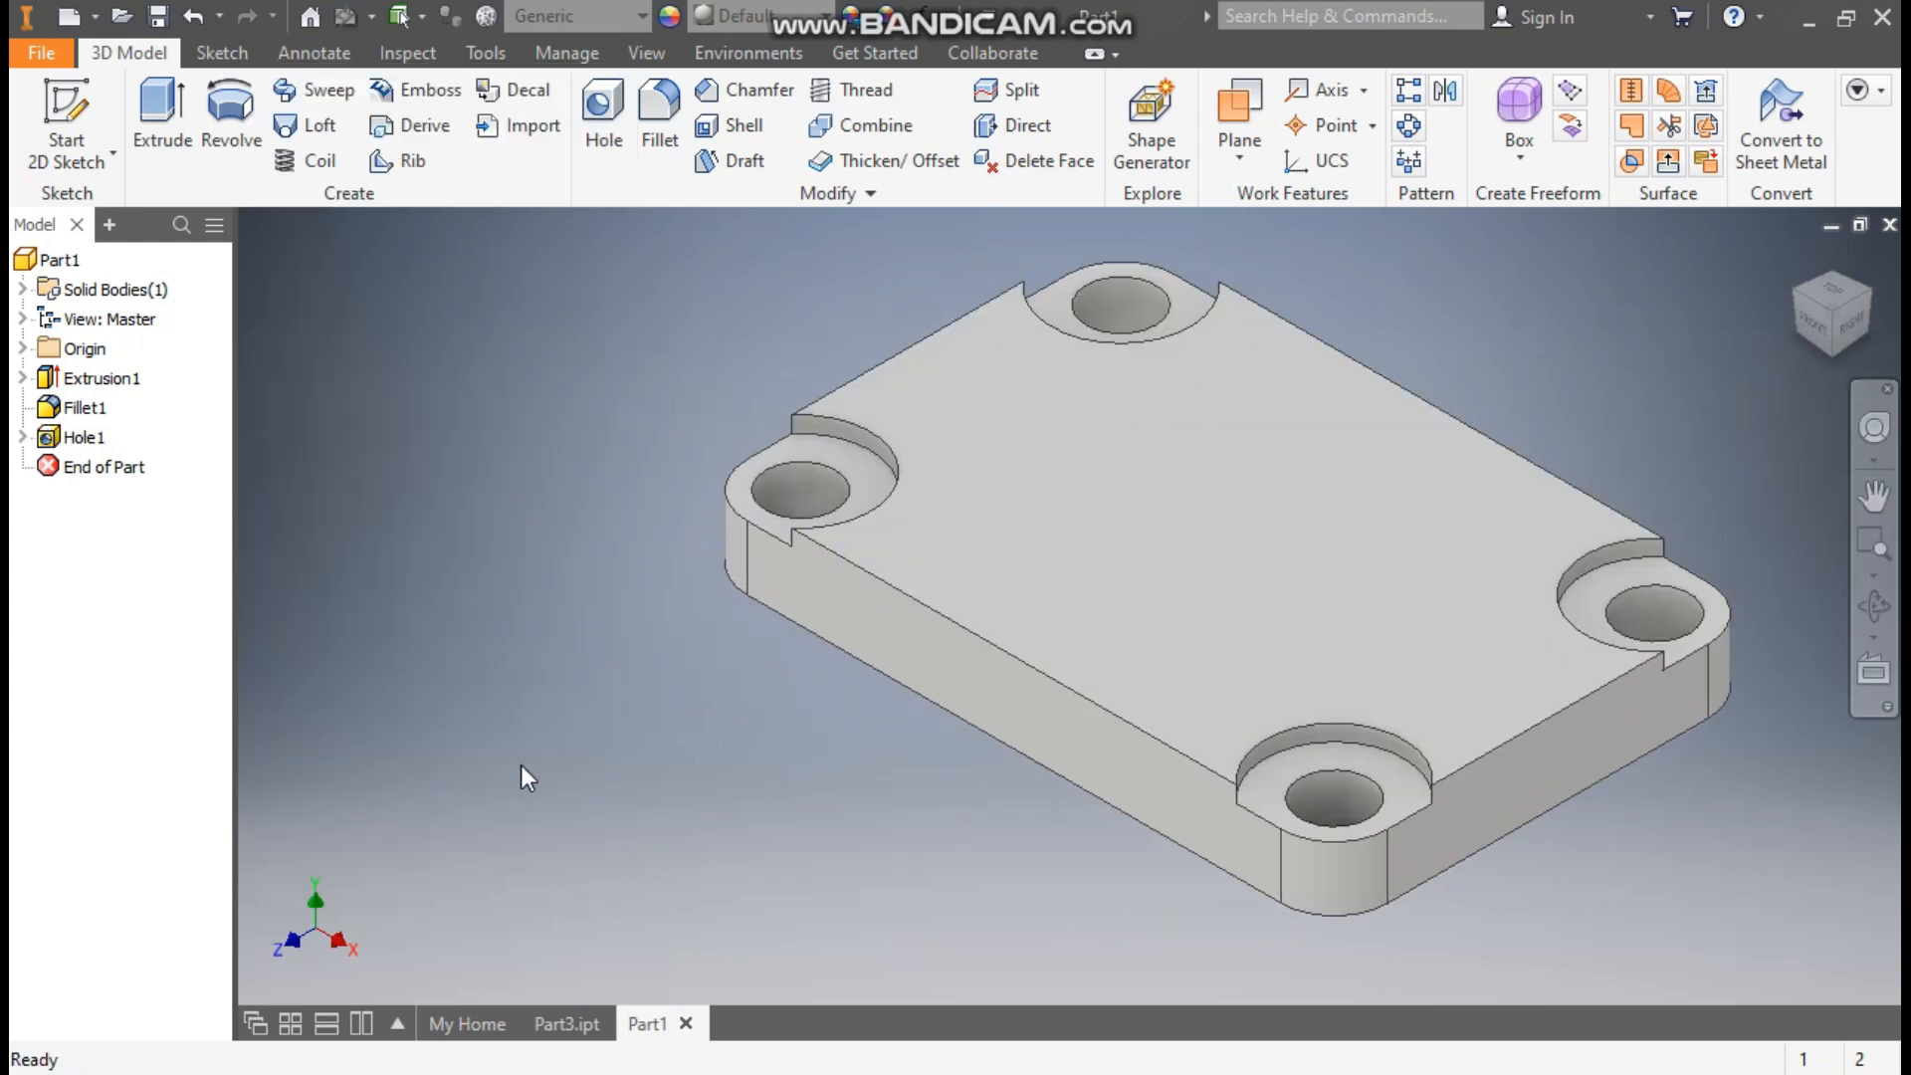
Step: Sketch a 63 mm diameter circle centred on the origin on the plate's top face and finish the sketch
left_click(1209, 452)
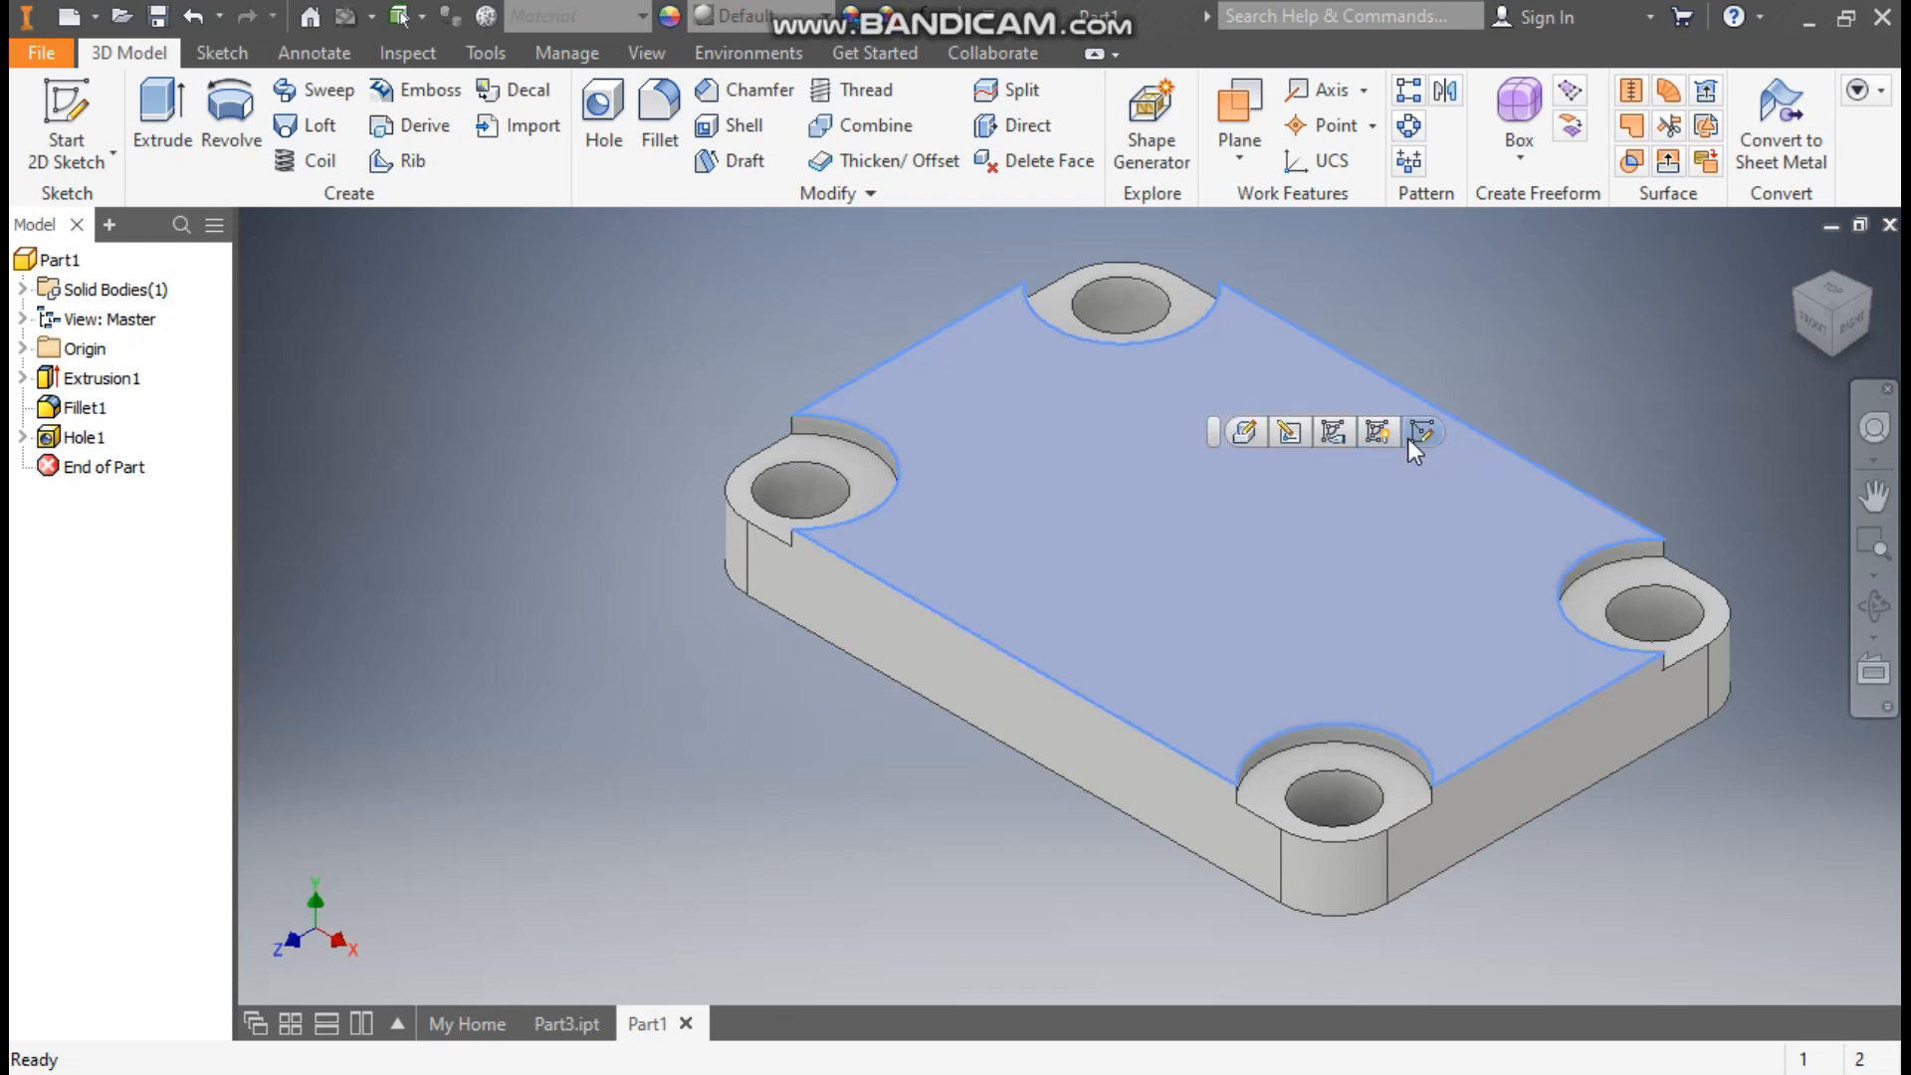
left_click(1407, 438)
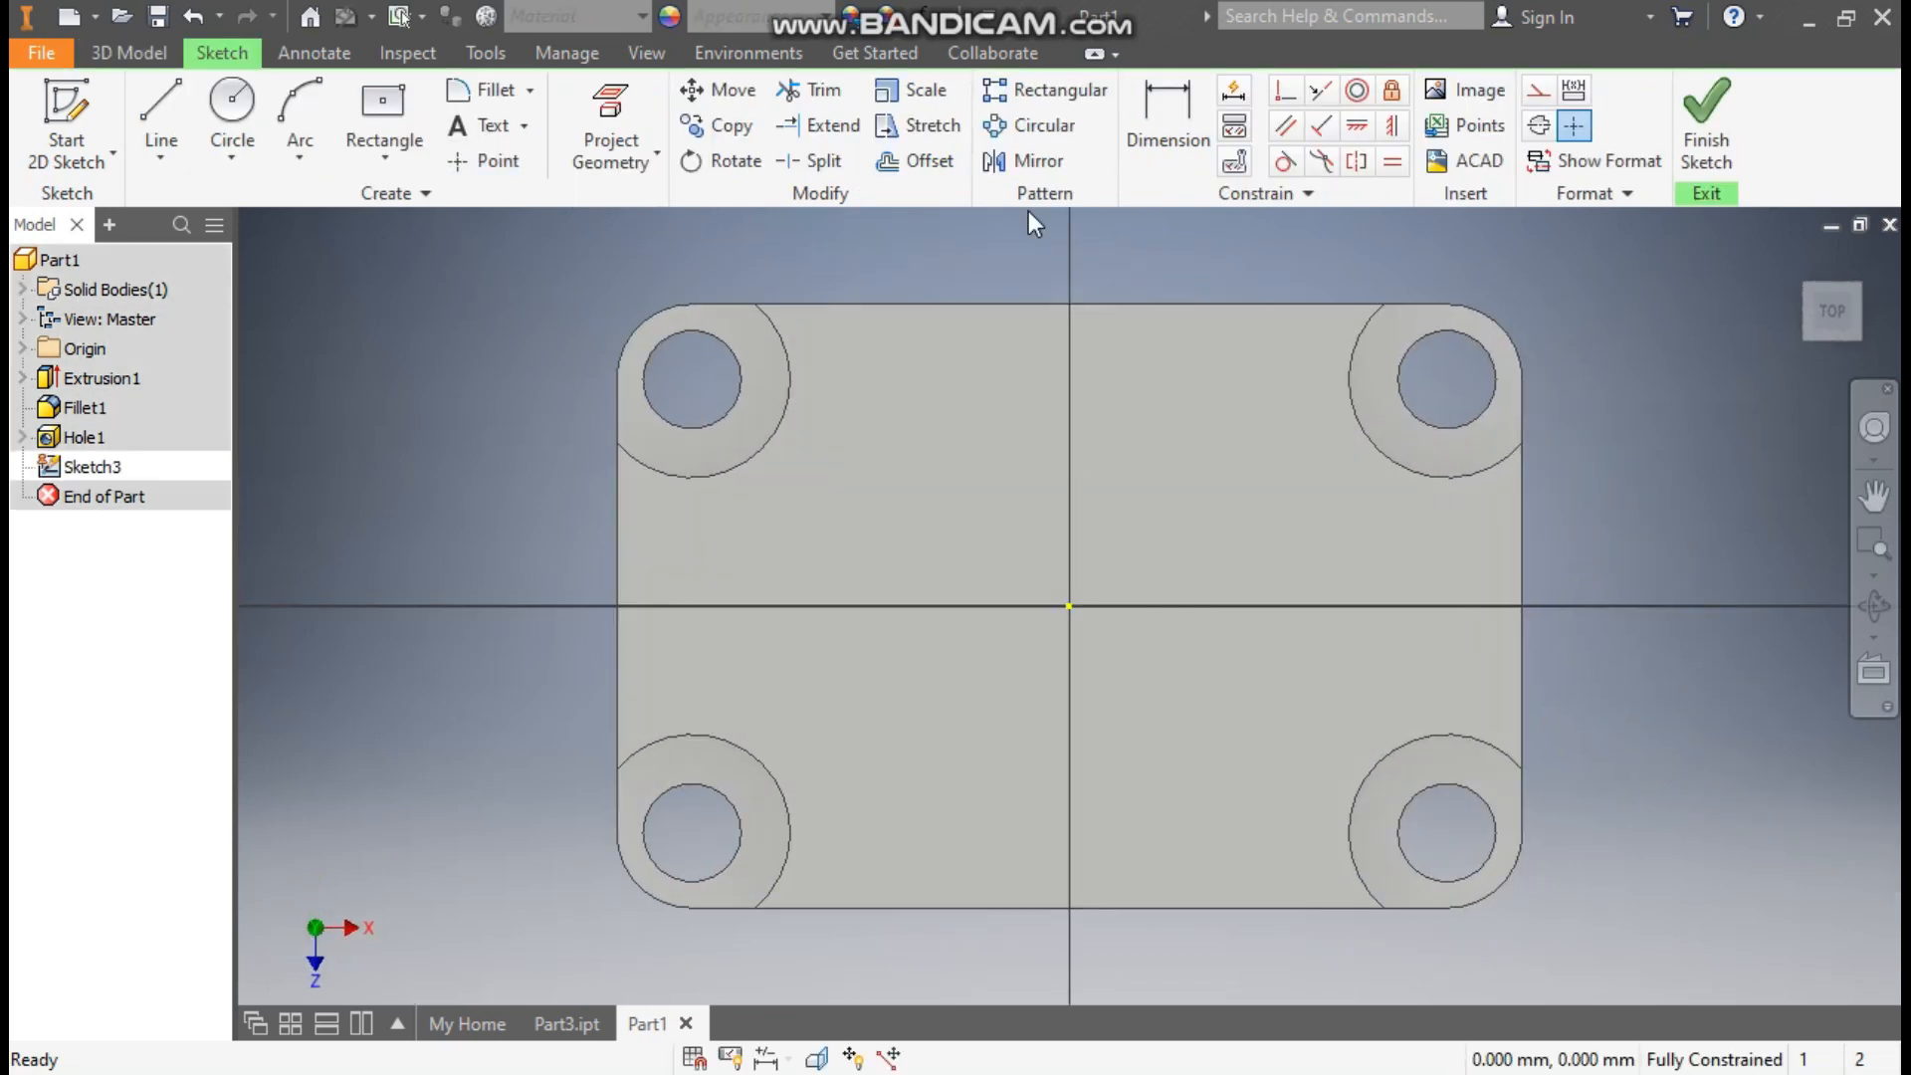
left_click(232, 109)
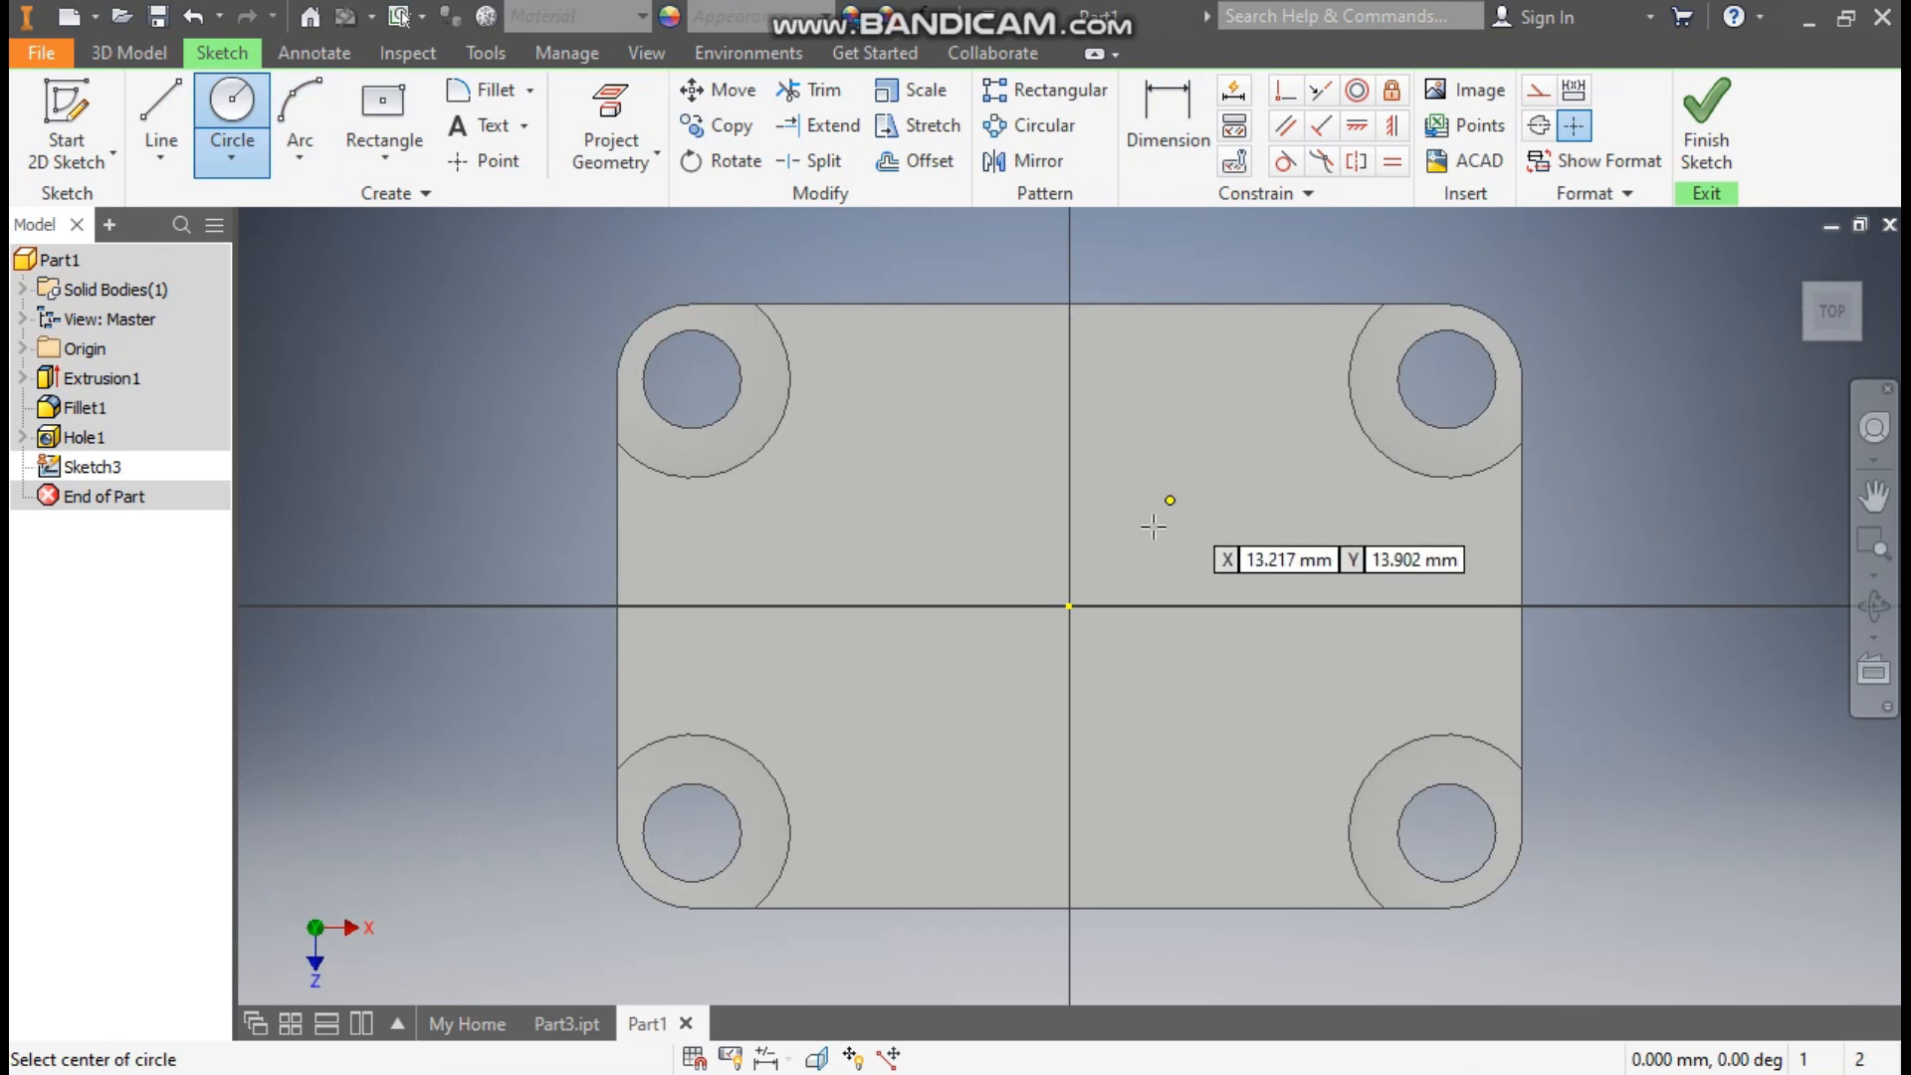
left_click(1069, 605)
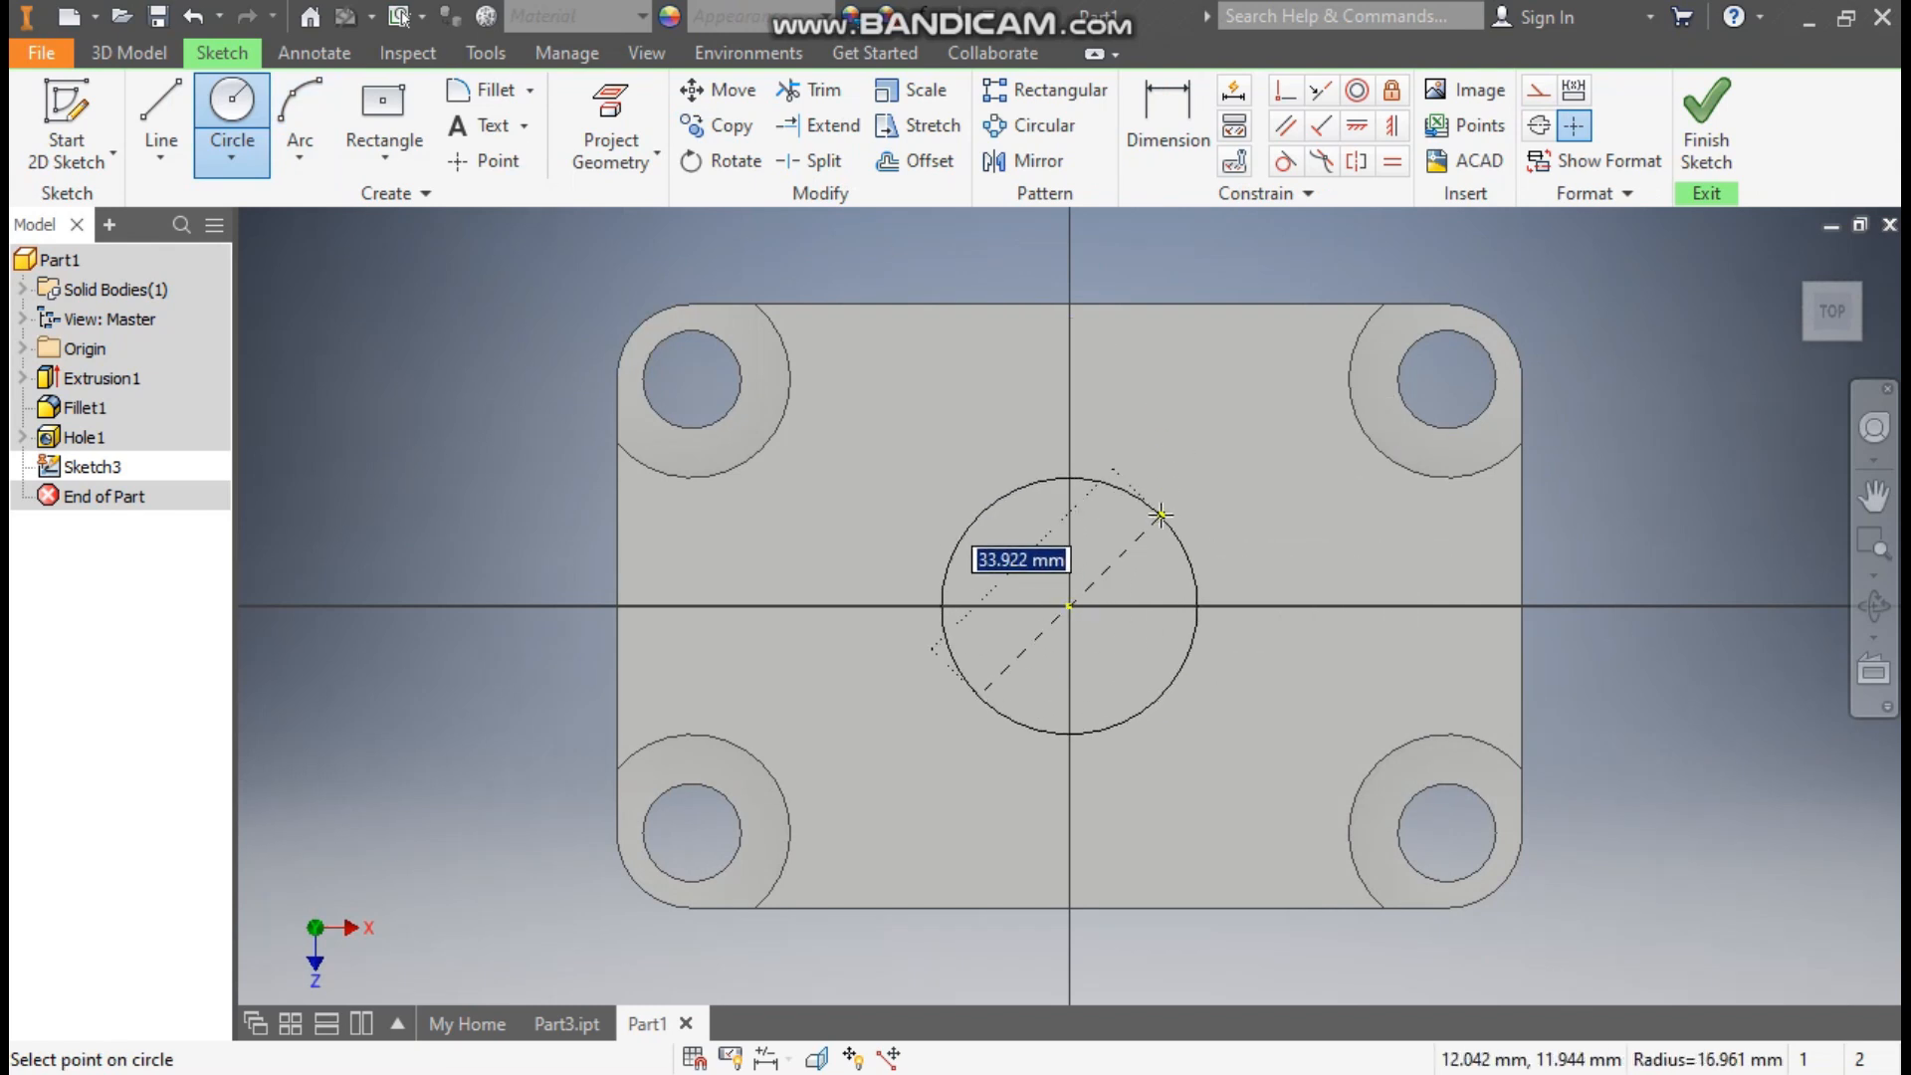
type("63")
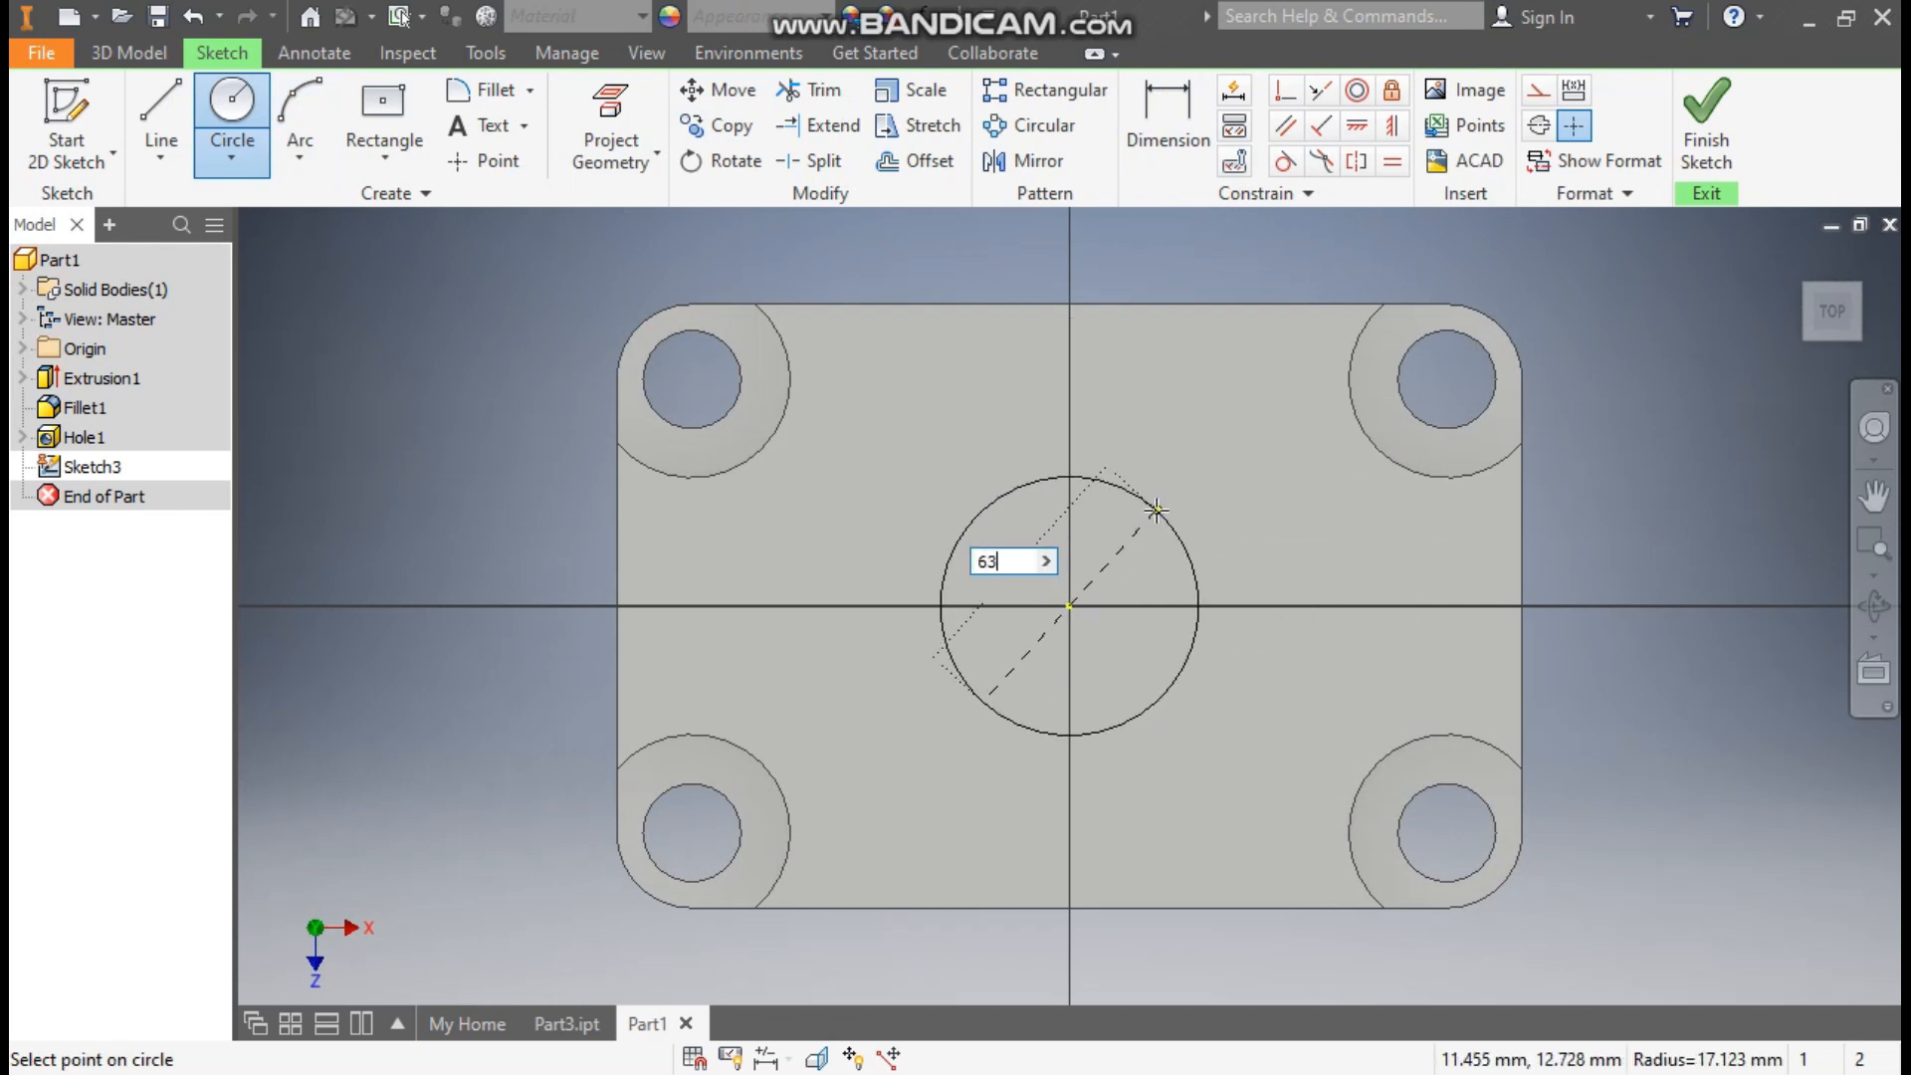
key("Return")
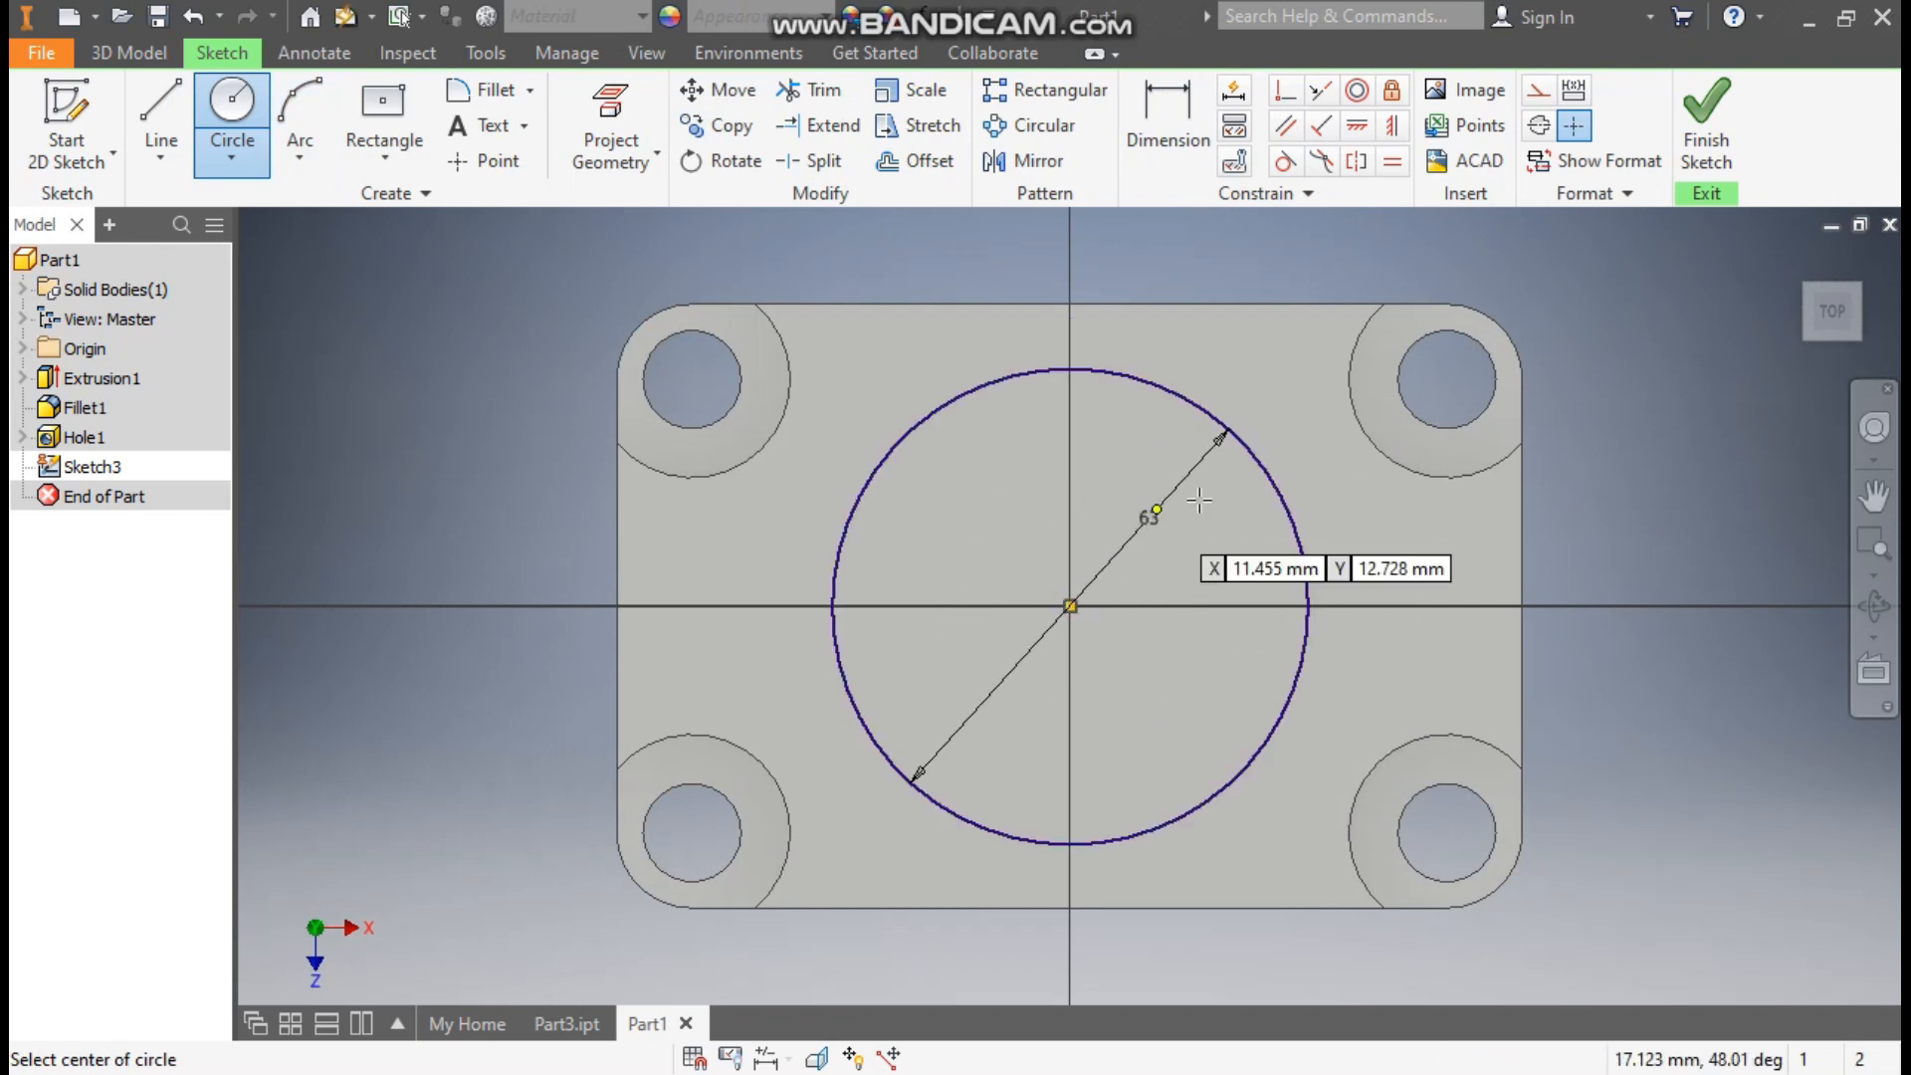
left_click(1698, 118)
Step: Extrude the 63 mm circle 75 mm upward from the plate as a solid cylinder
left_click(184, 129)
middle_click_drag(873, 398, 687, 498)
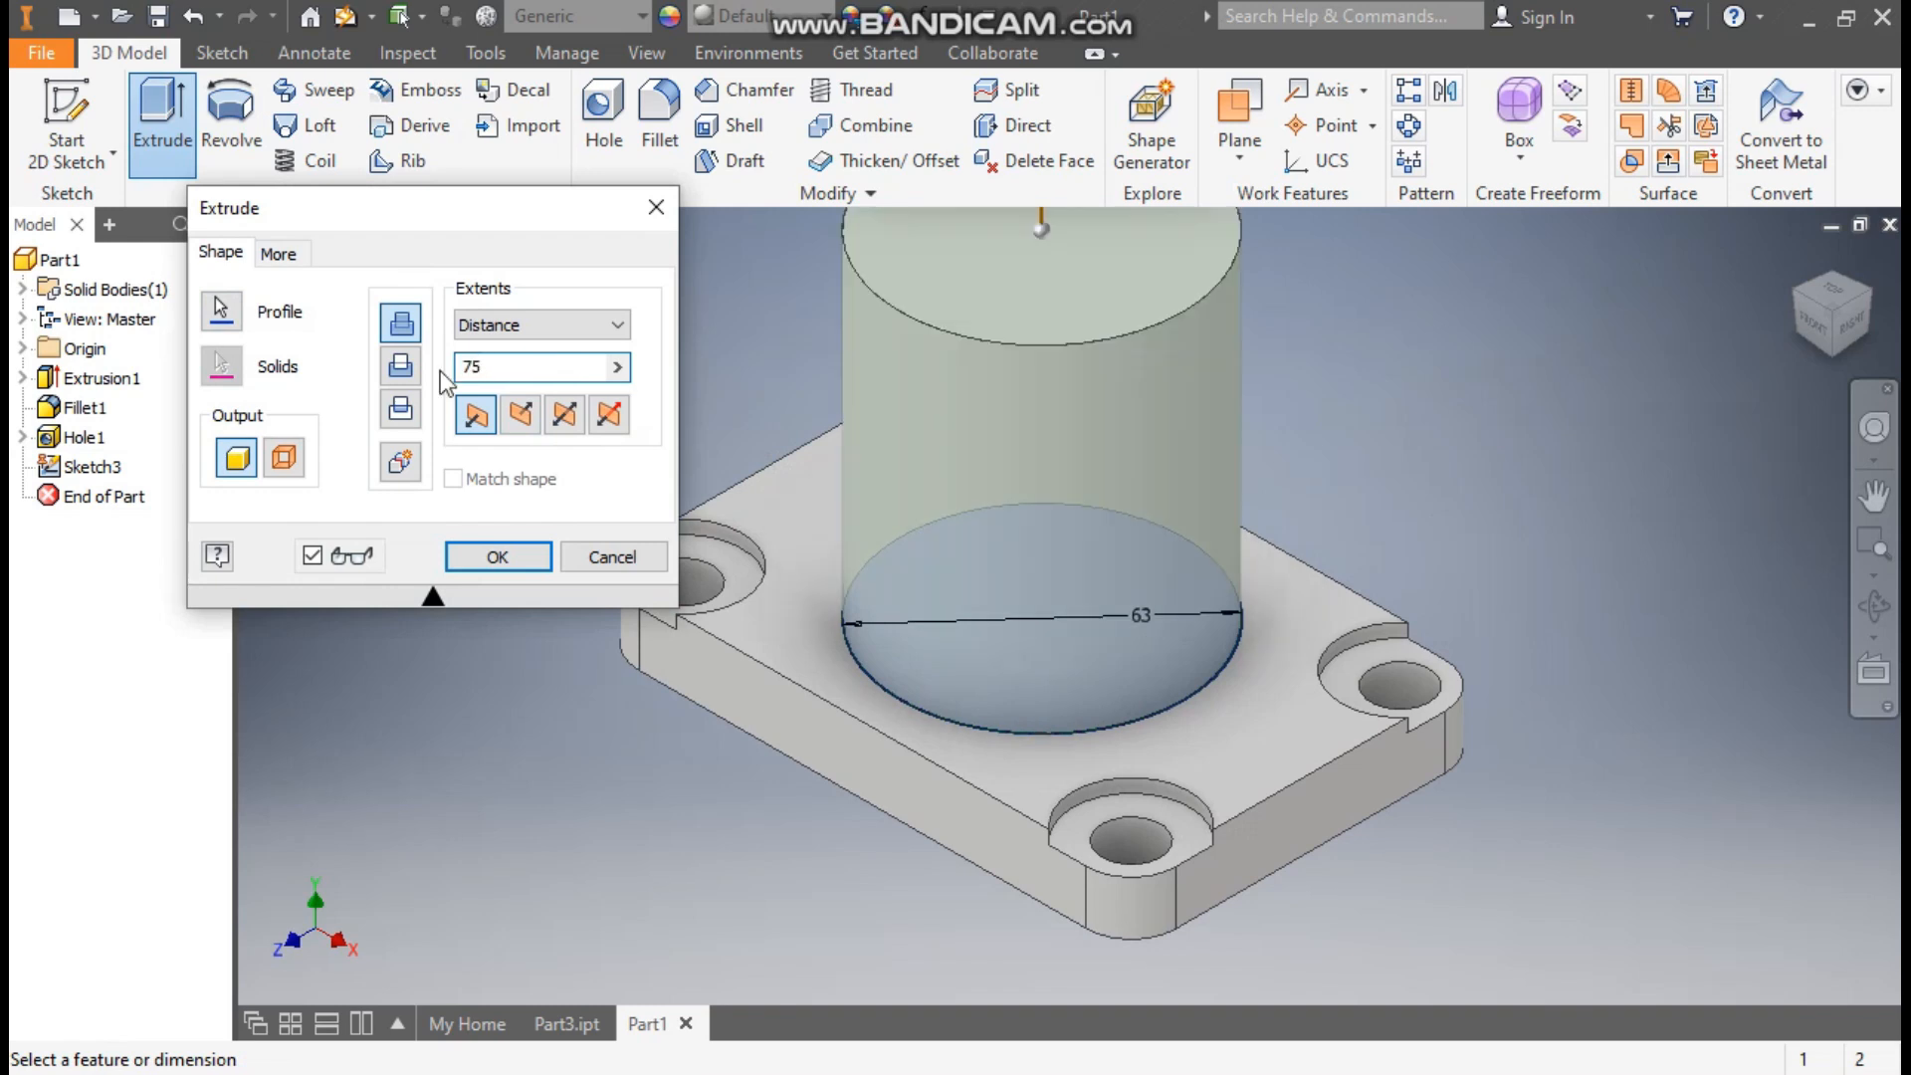
left_click(491, 554)
middle_click_drag(681, 550, 764, 608)
Step: Sketch a concentric 32 mm diameter circle on the cylinder's top face and finish the sketch
left_click(989, 378)
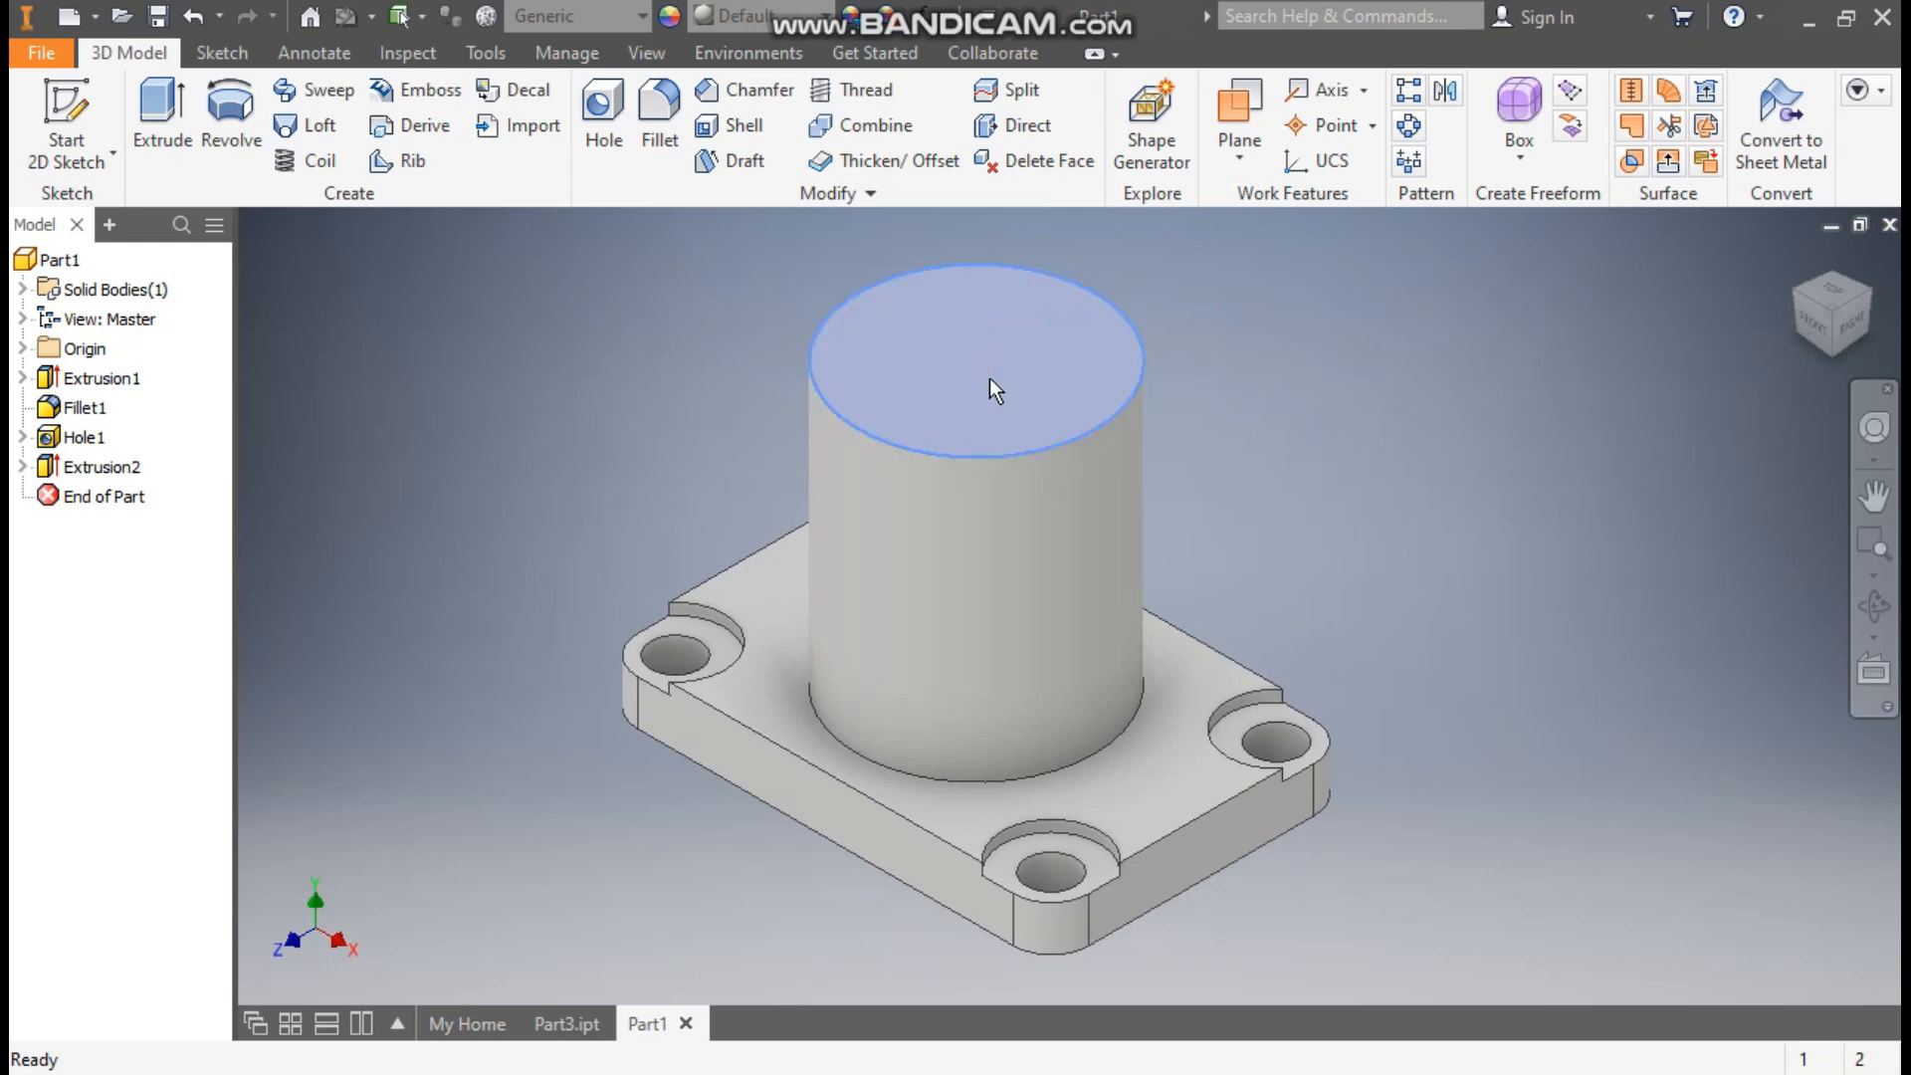
left_click(1201, 353)
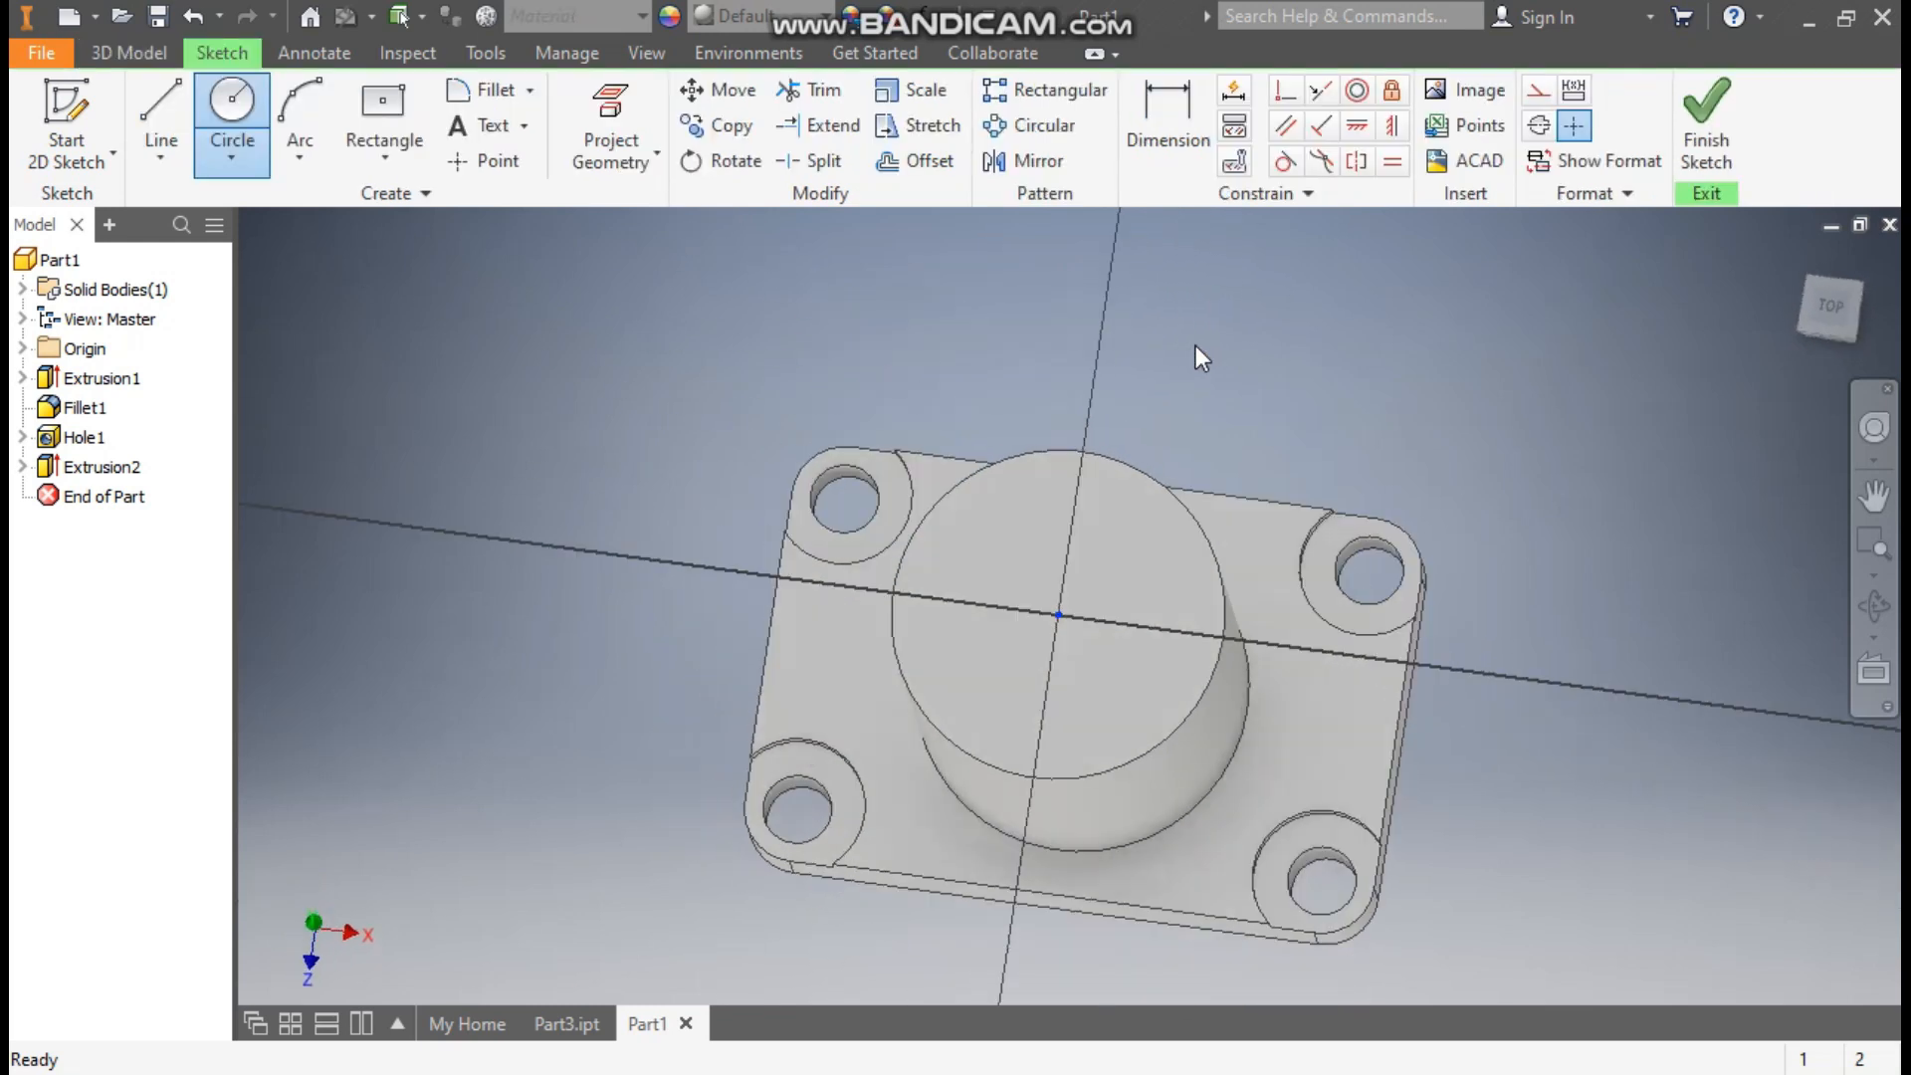
left_click(232, 104)
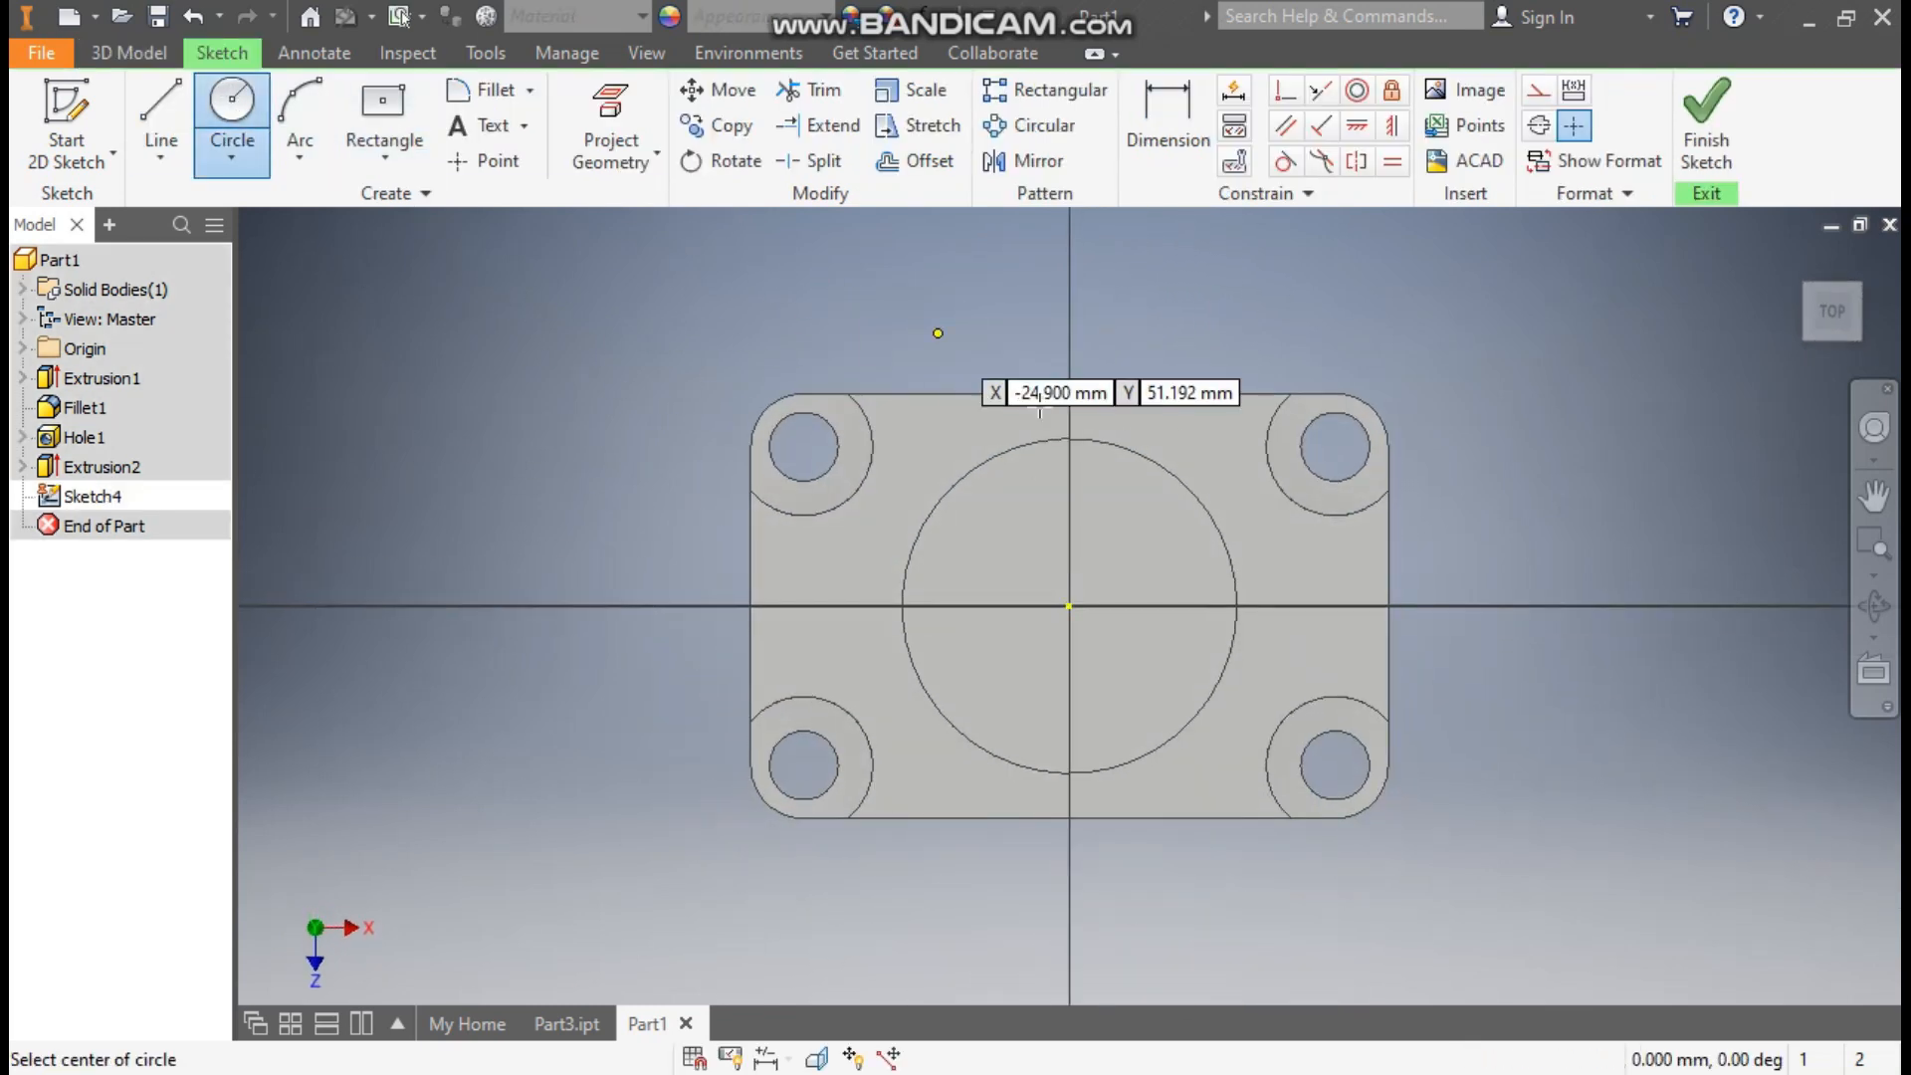
left_click(1069, 607)
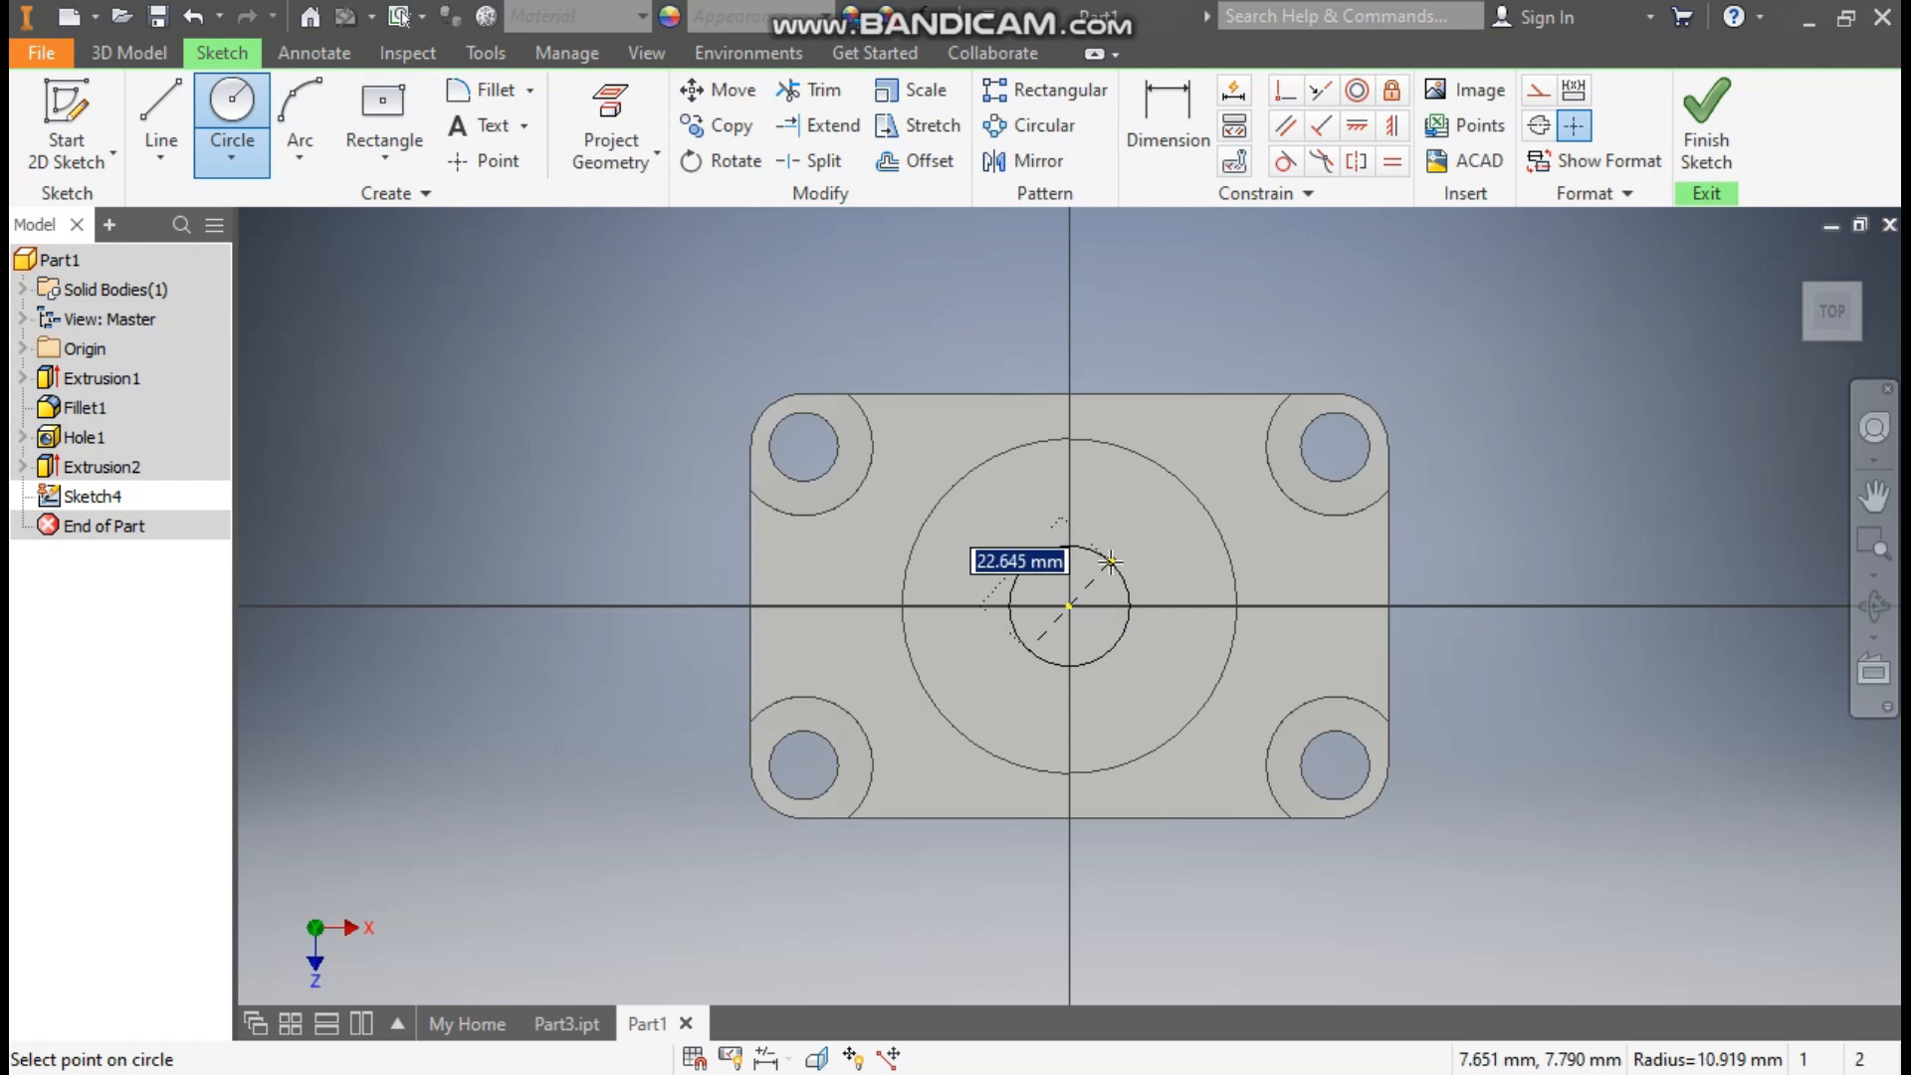
type("32")
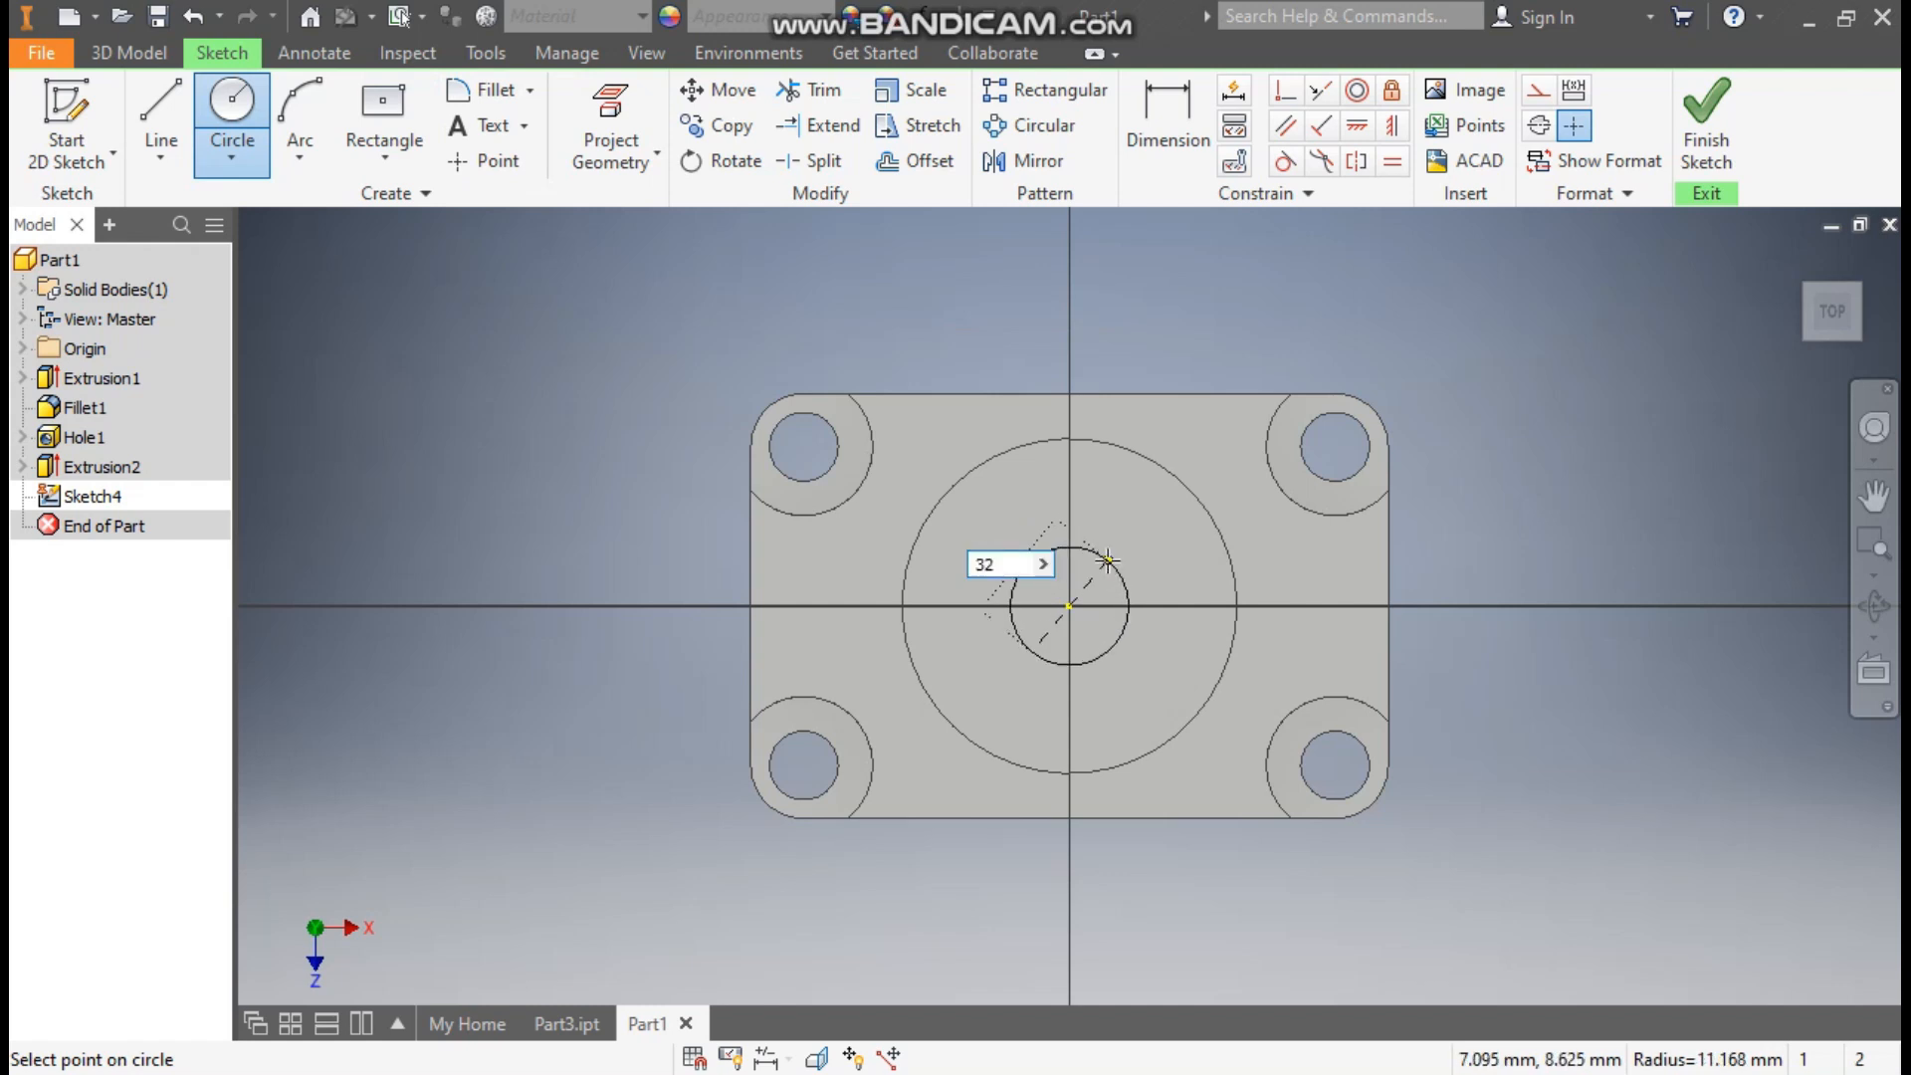
key("Return")
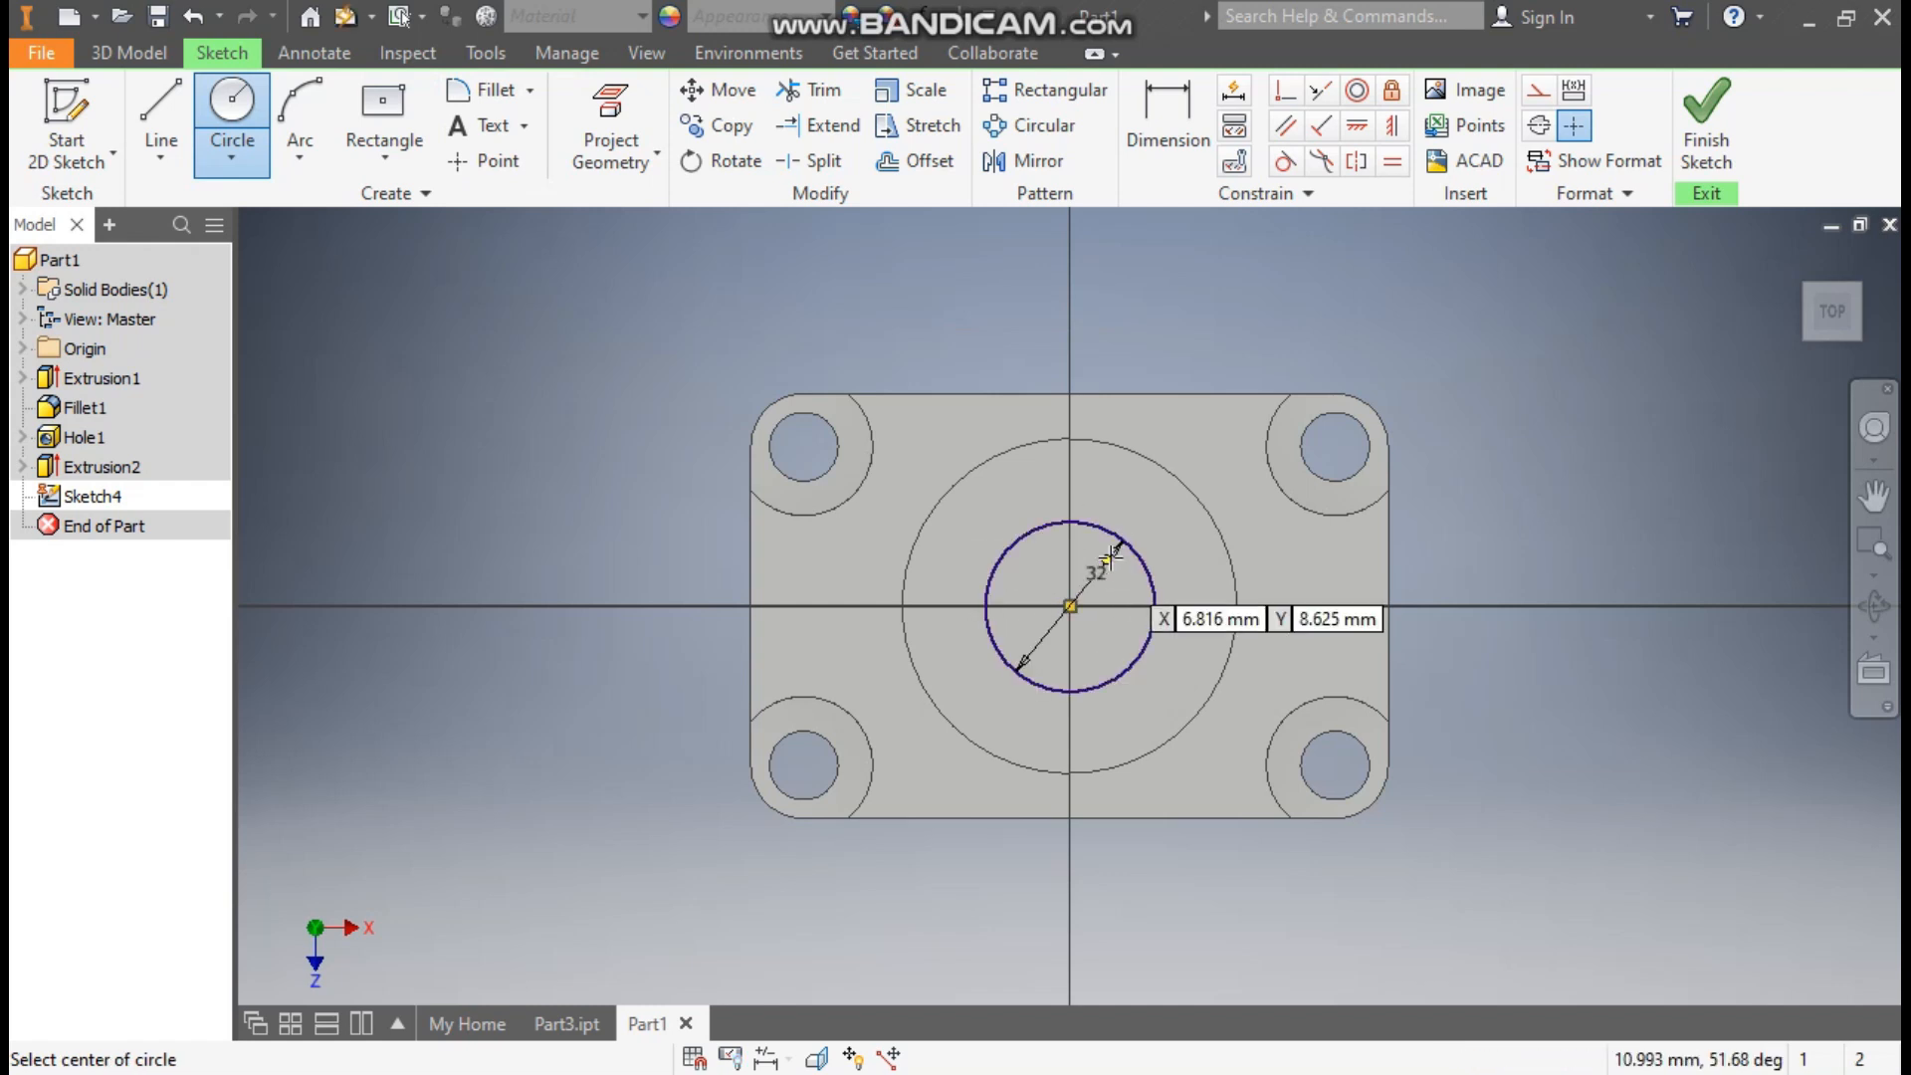
left_click(1689, 139)
Step: Extrude the 32 mm circle 5 mm upward to form a small boss on top of the cylinder
left_click(182, 121)
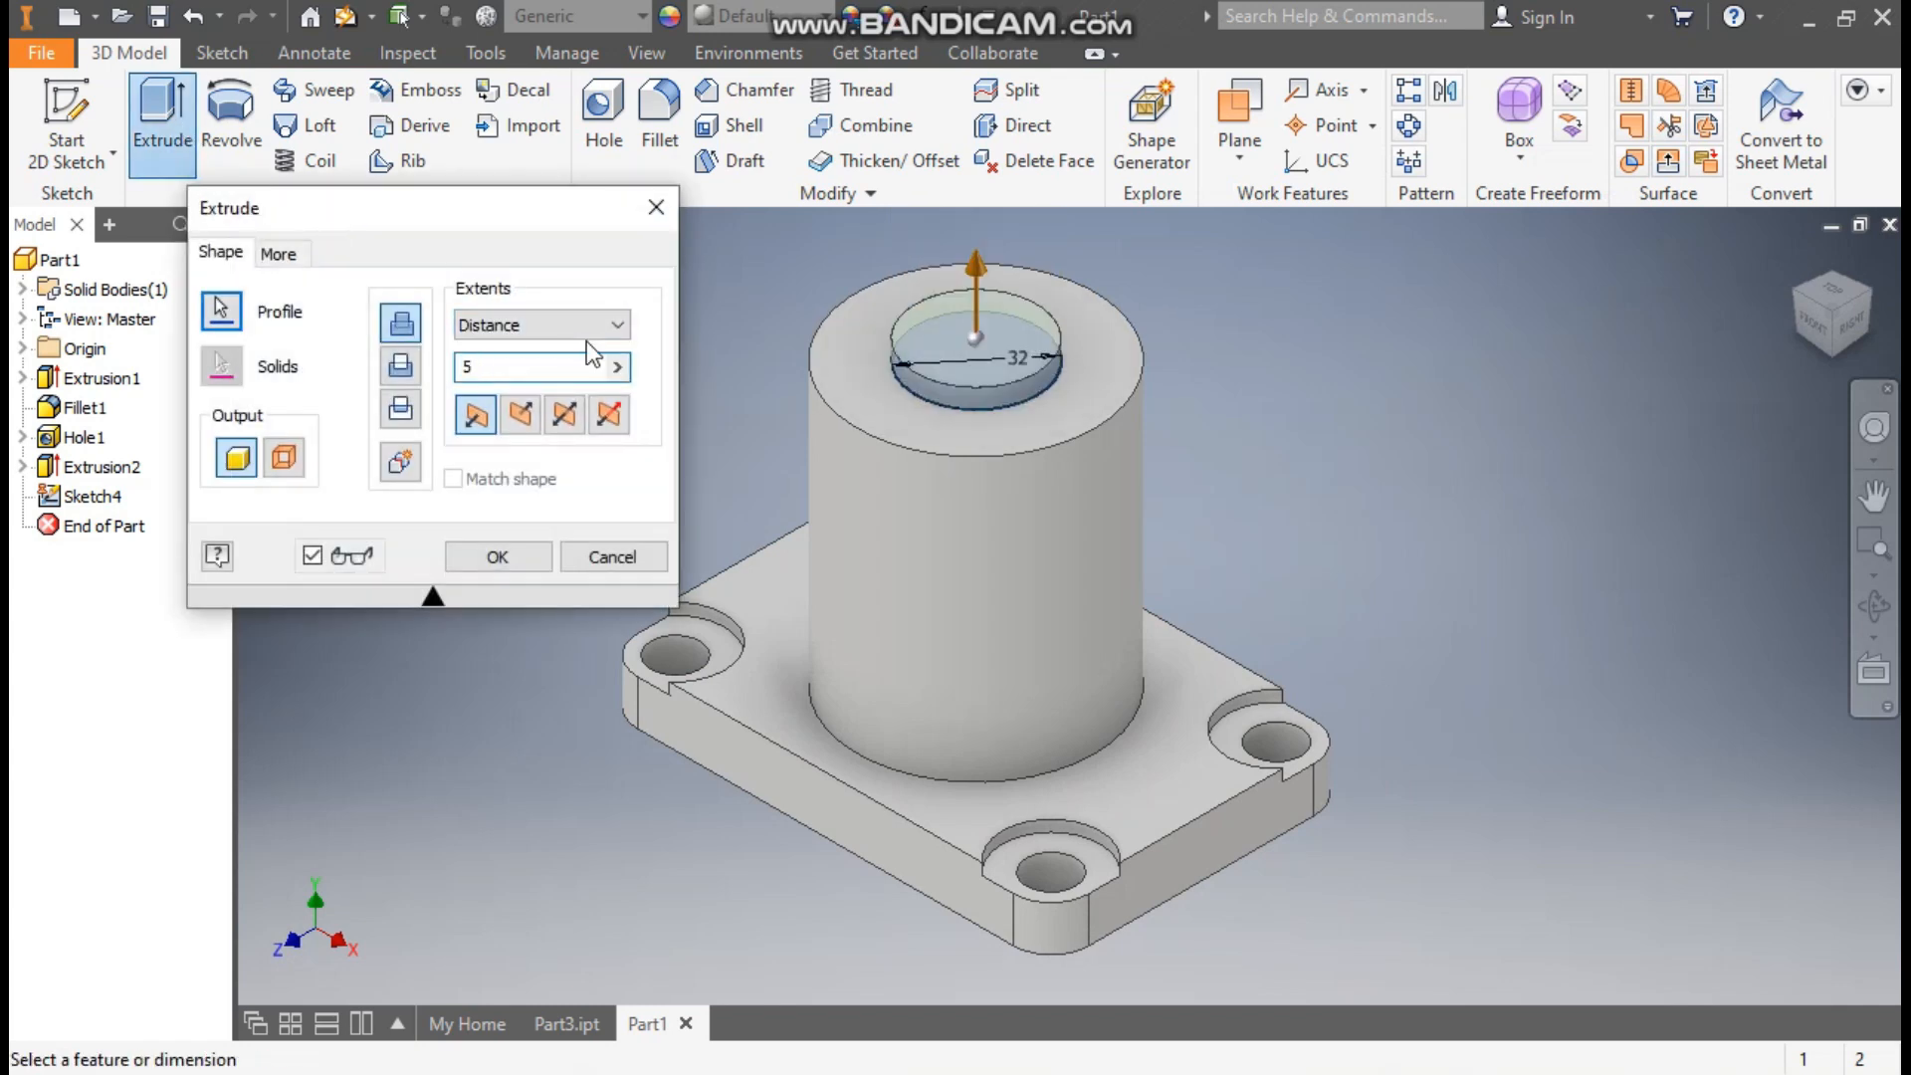
left_click(498, 557)
middle_click_drag(497, 548, 546, 496)
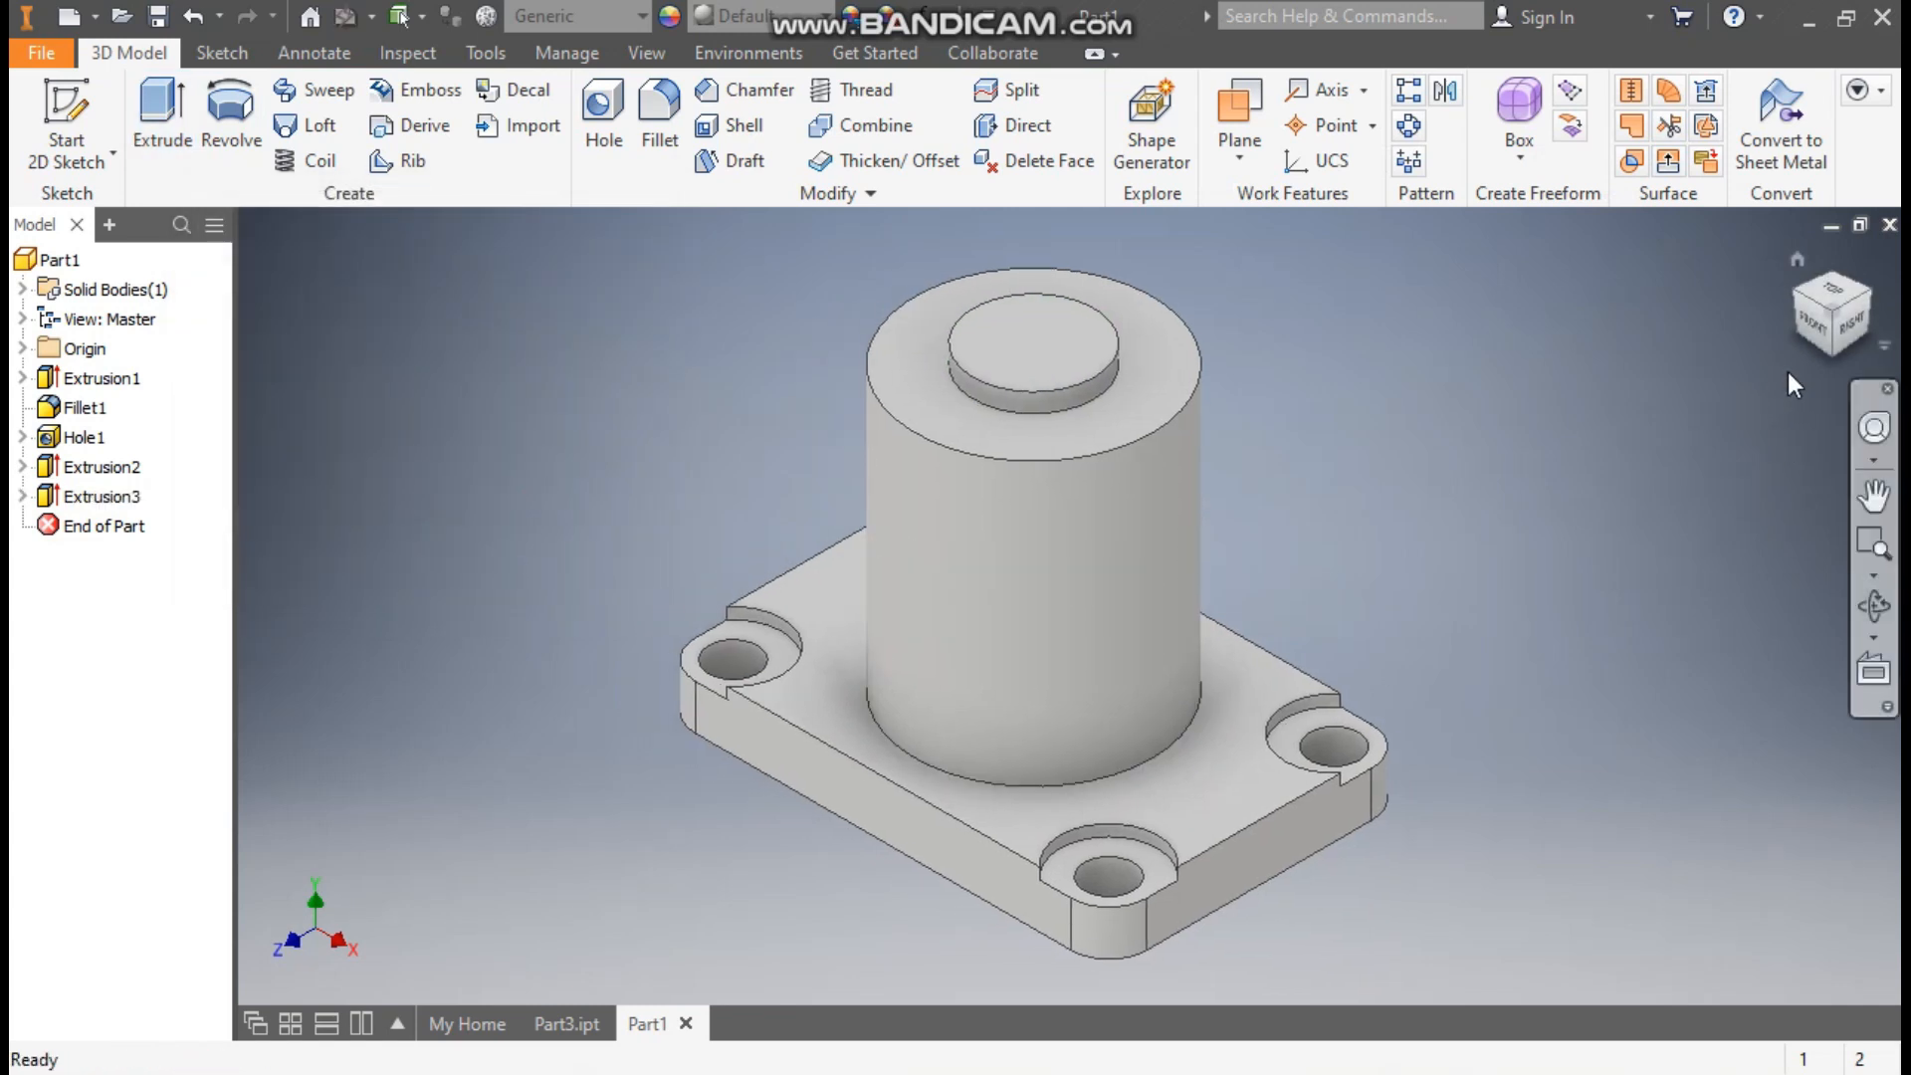
Step: Sketch a point at the centre of the plate's bottom face and finish the sketch
left_click(1831, 357)
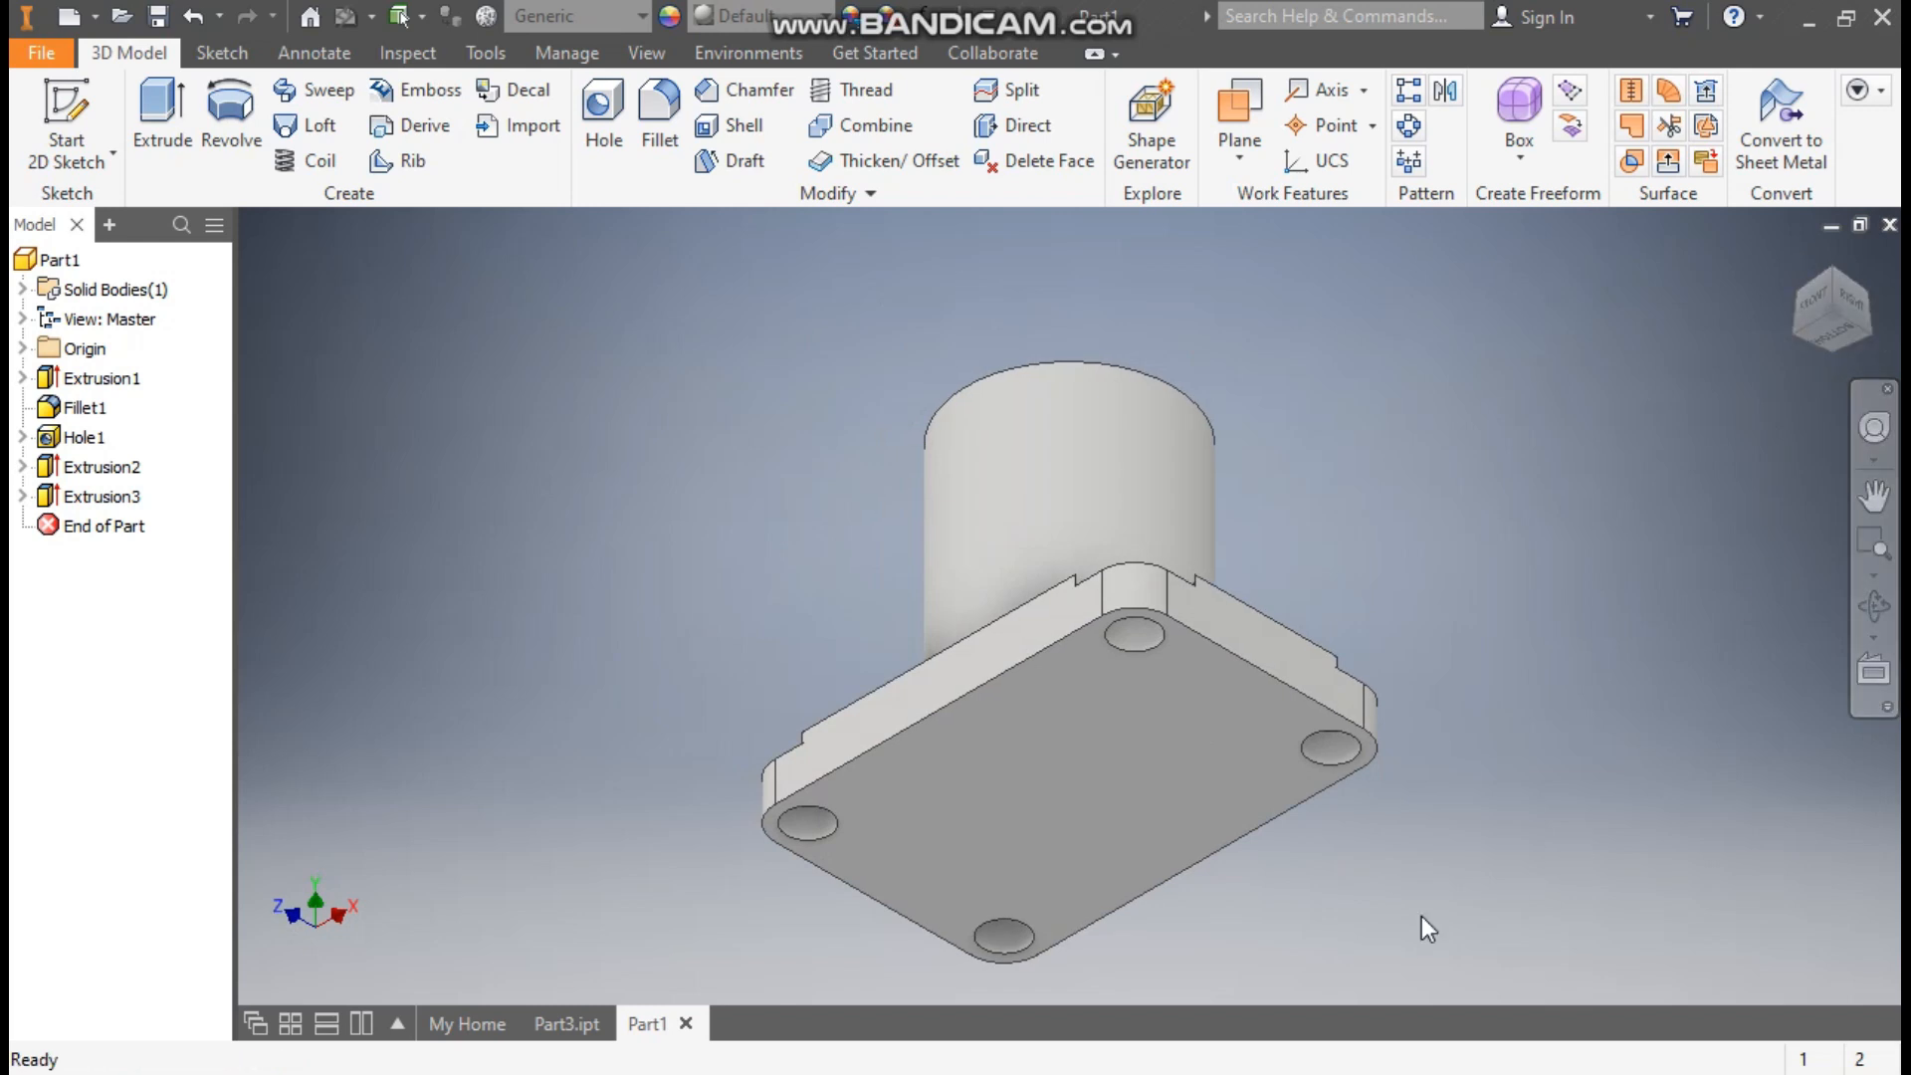
left_click(1090, 755)
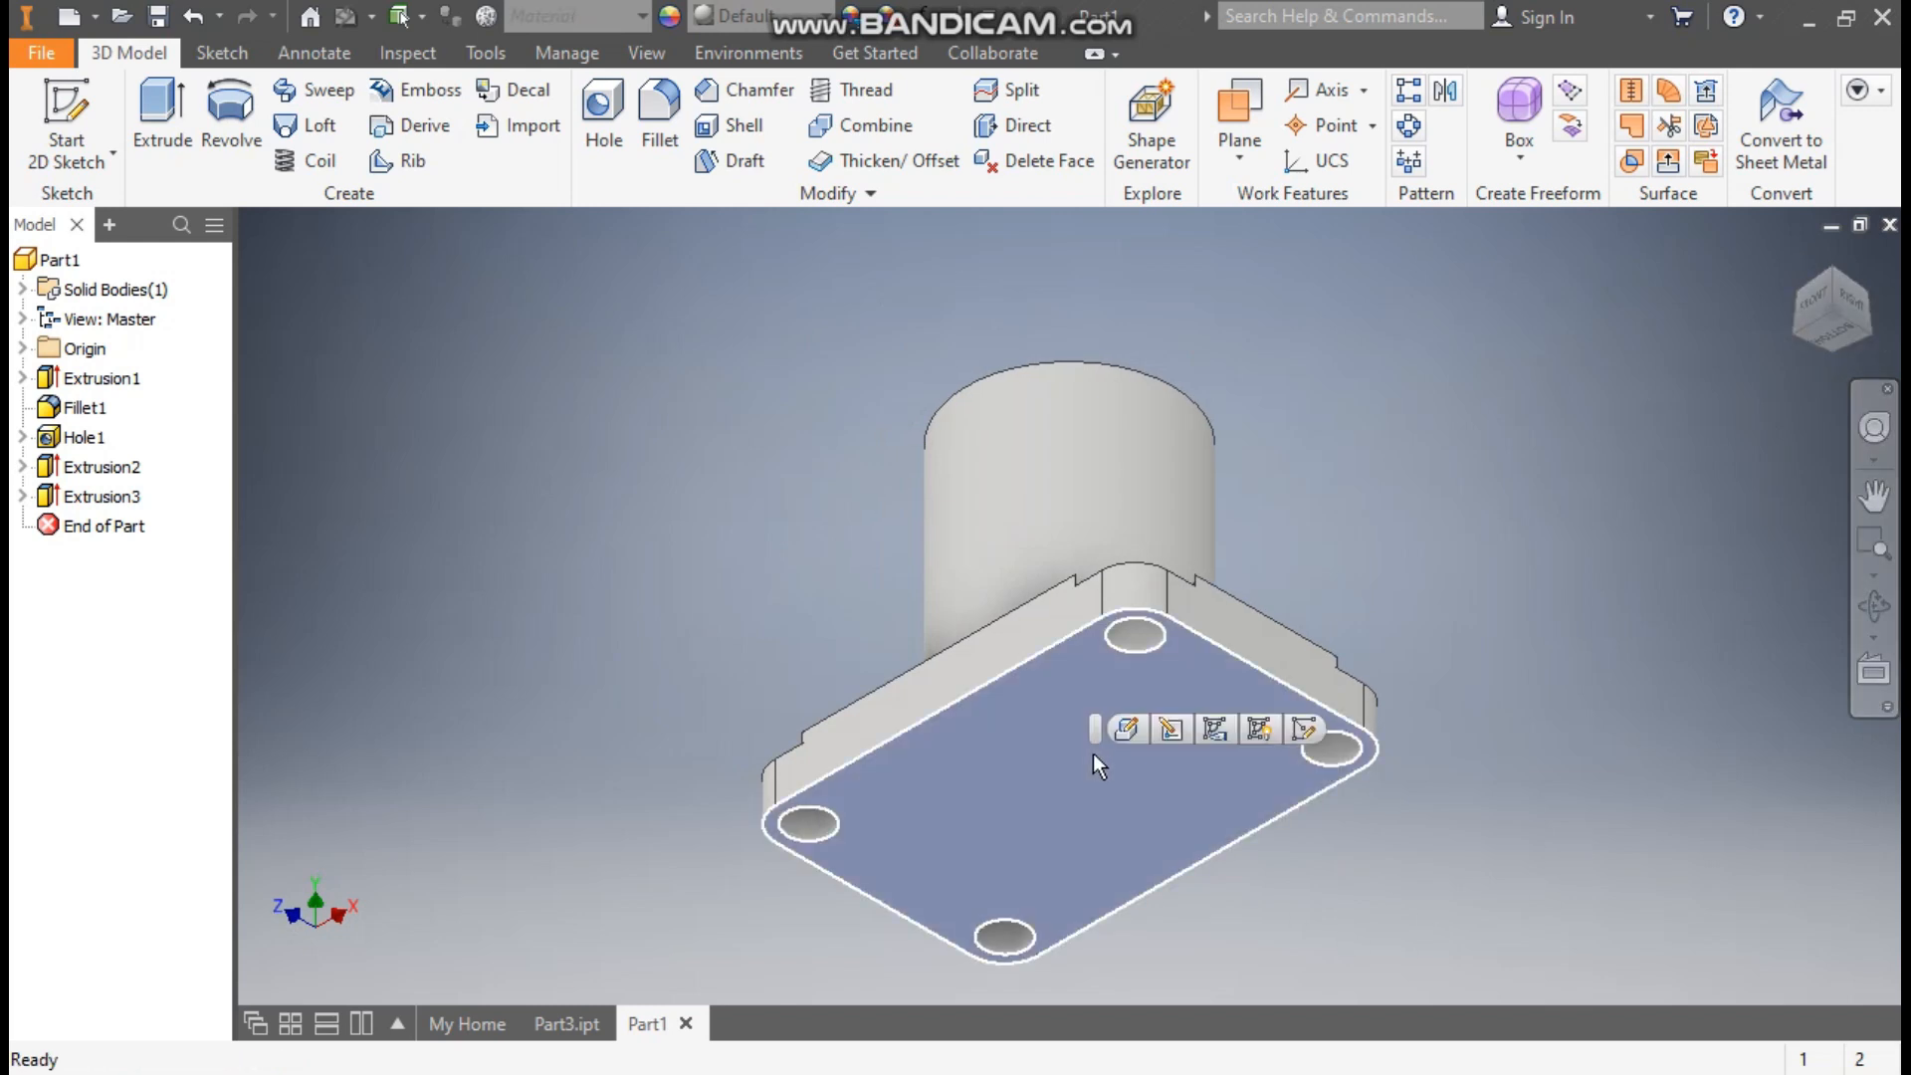
left_click(1304, 731)
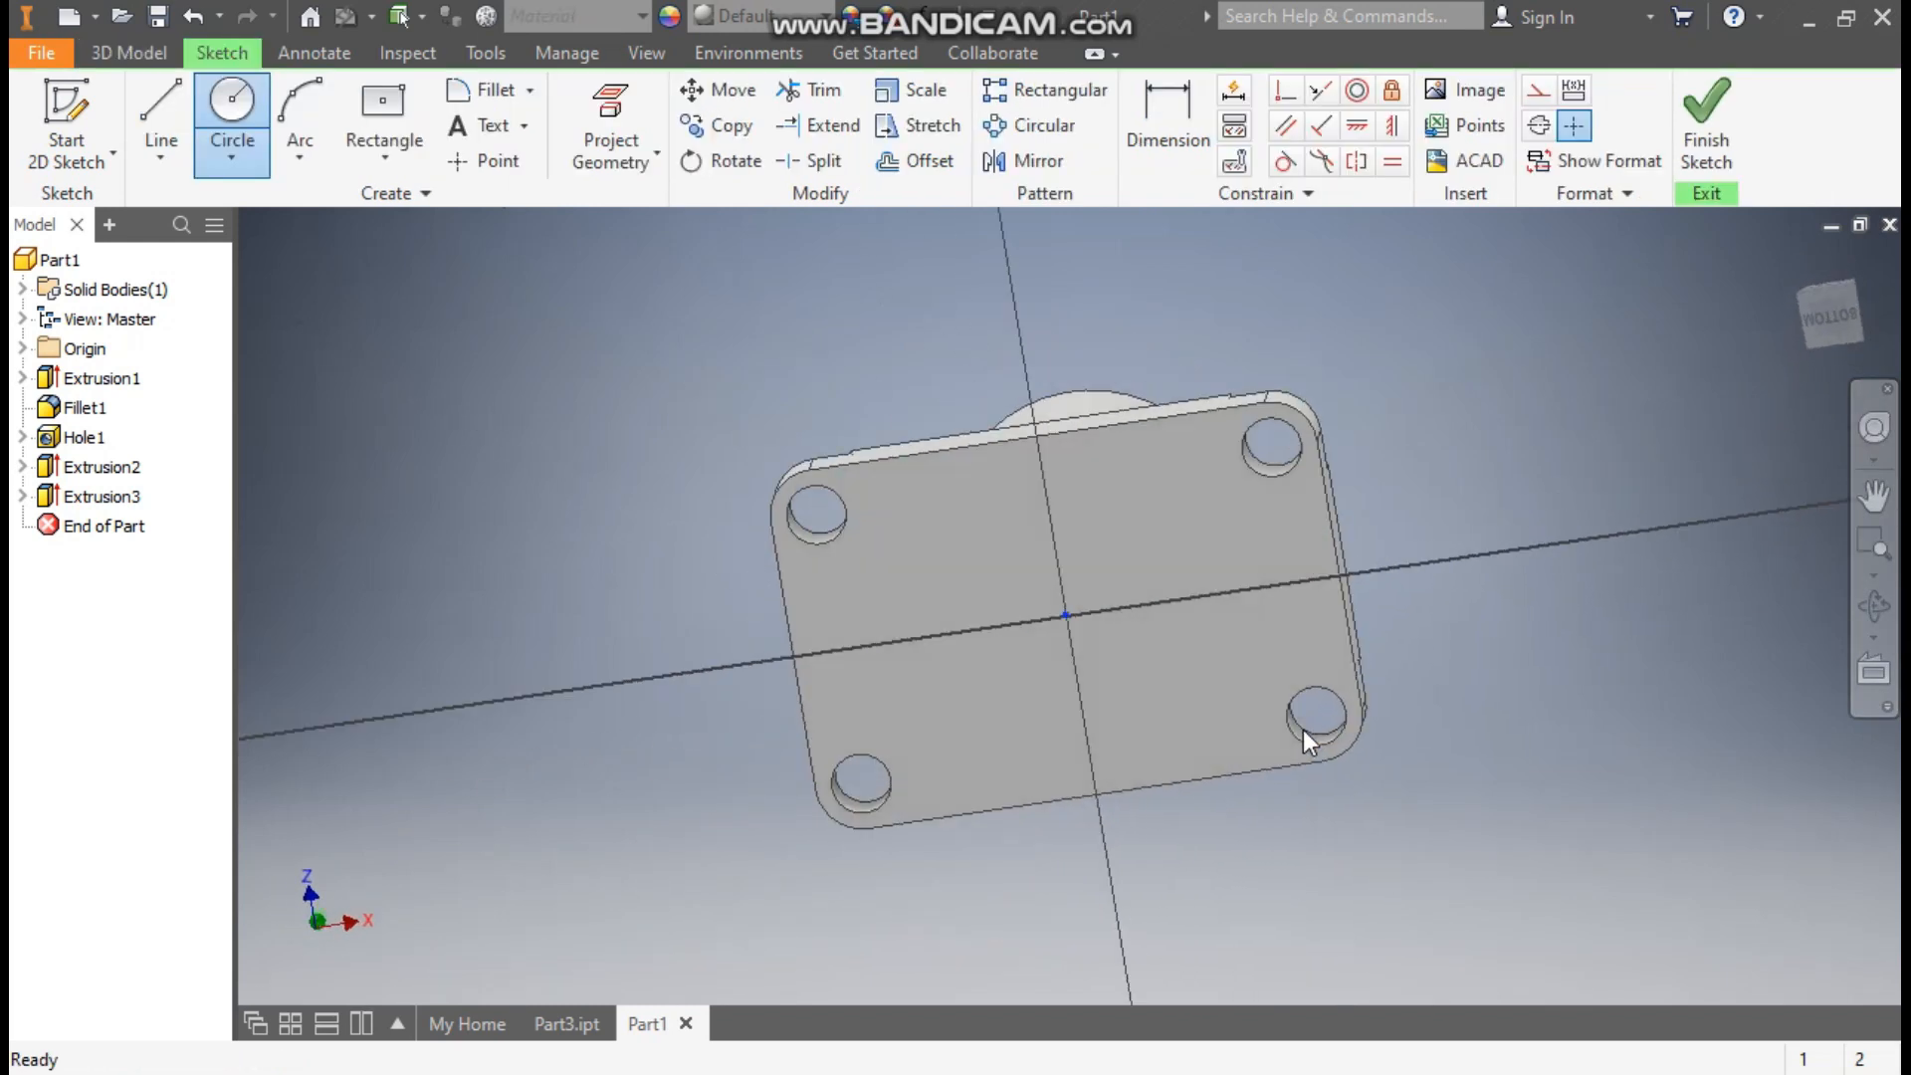
left_click(496, 167)
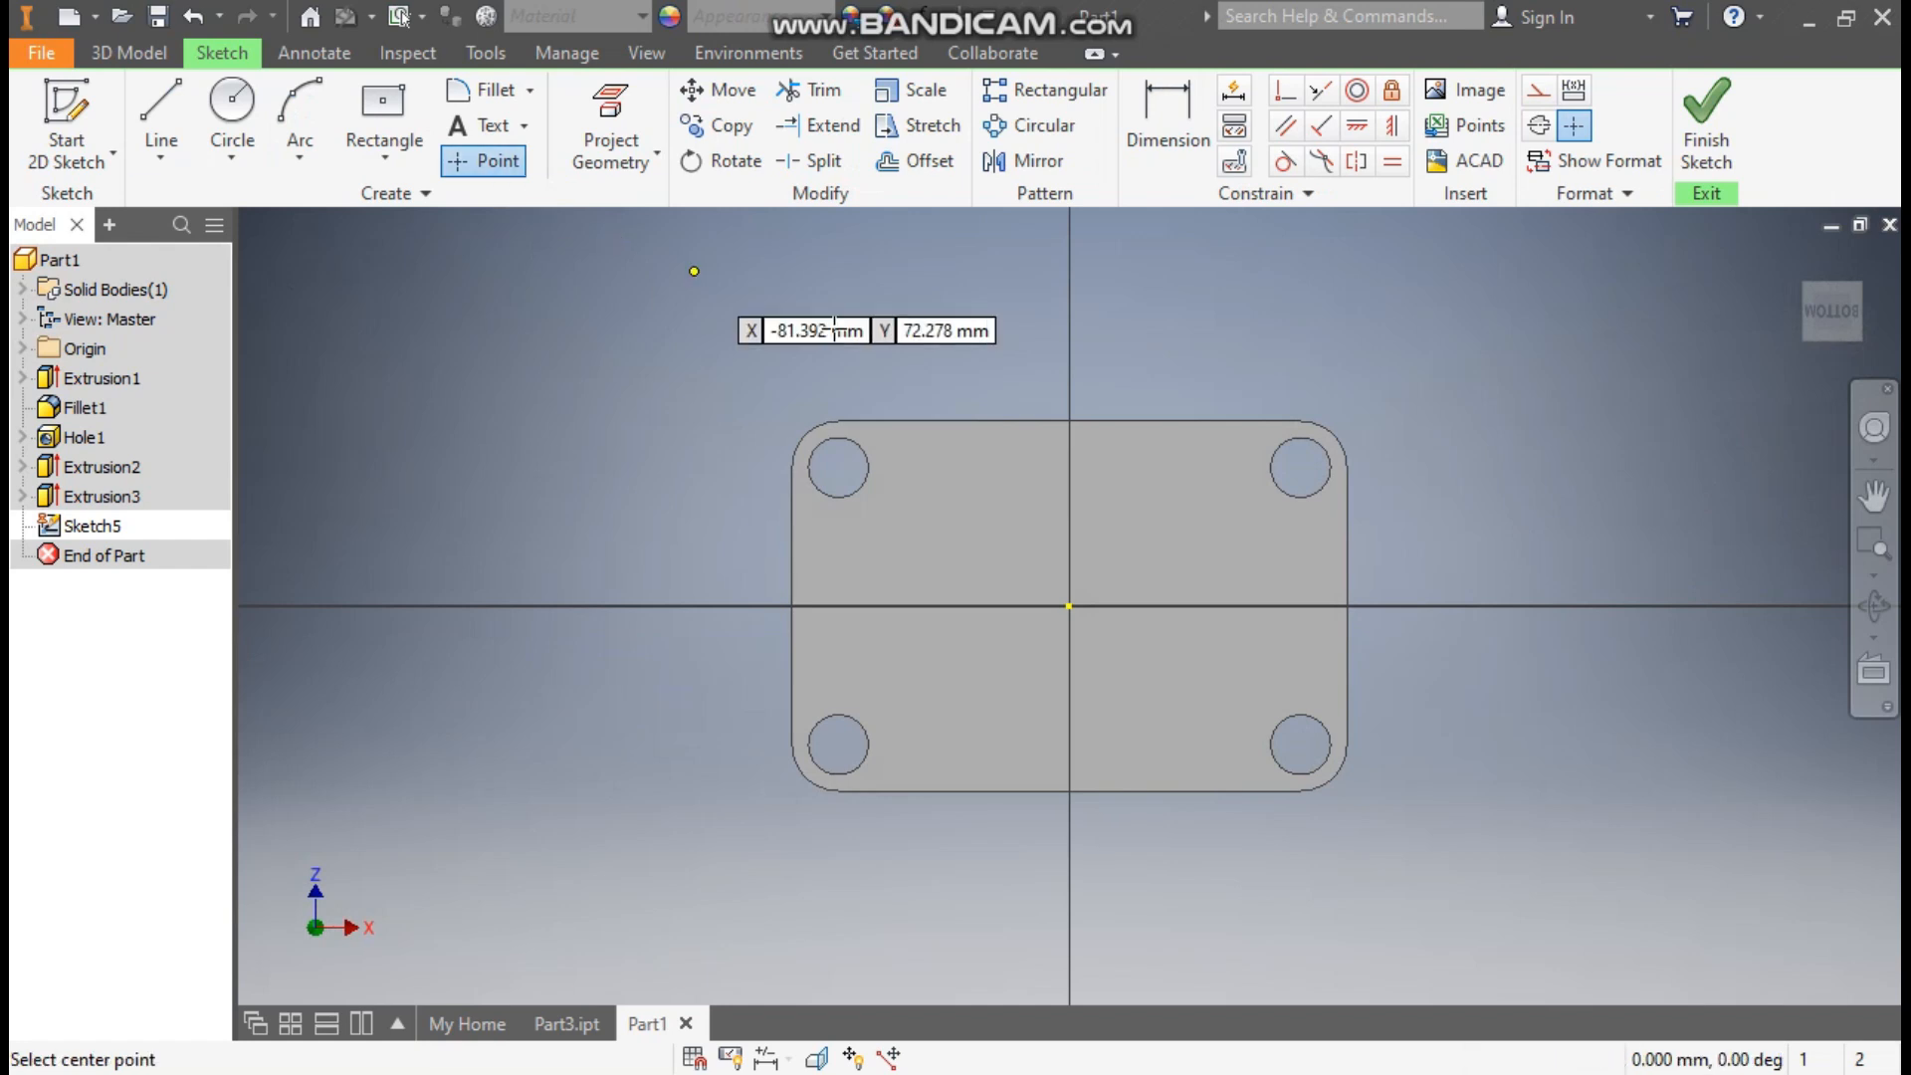
left_click(1070, 606)
left_click(1704, 124)
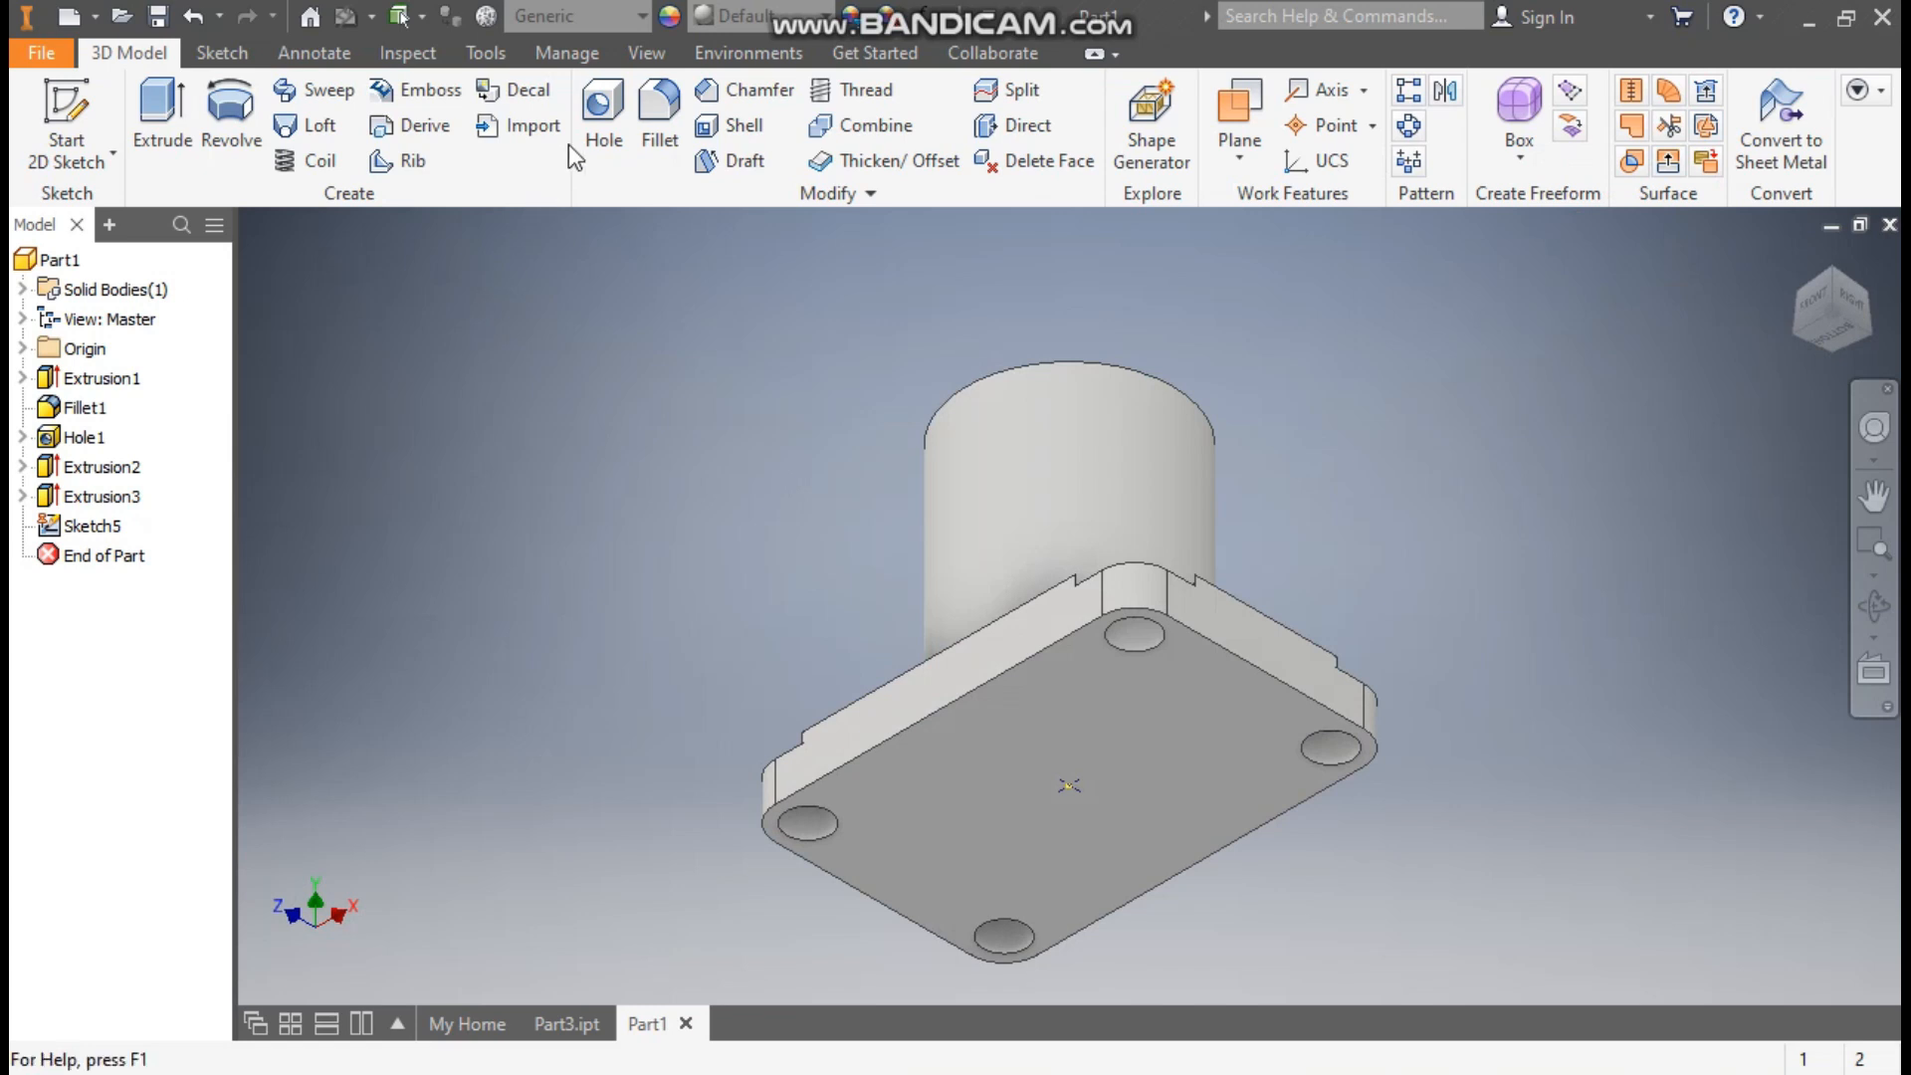
Step: Start a counterbored hole at the bottom face's centre point, with distance termination and a flat drill point
left_click(603, 122)
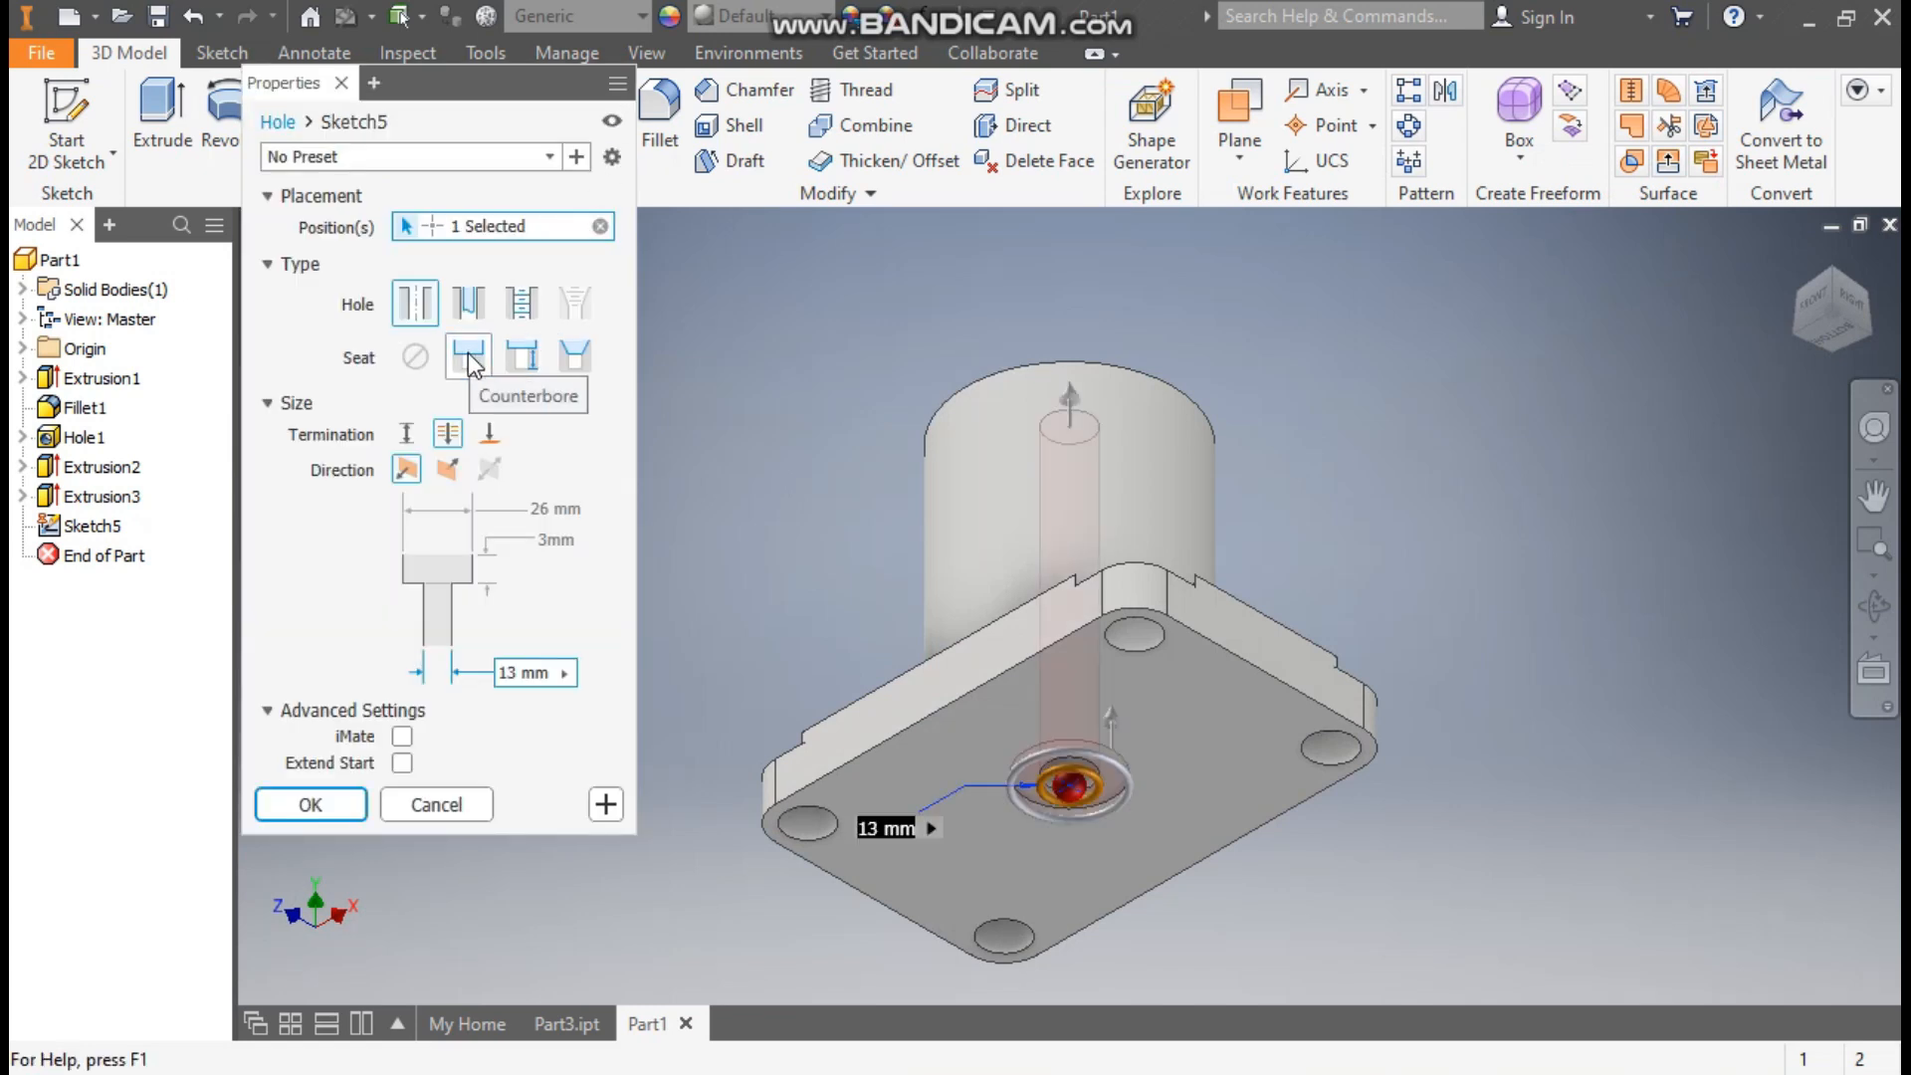
left_click(407, 438)
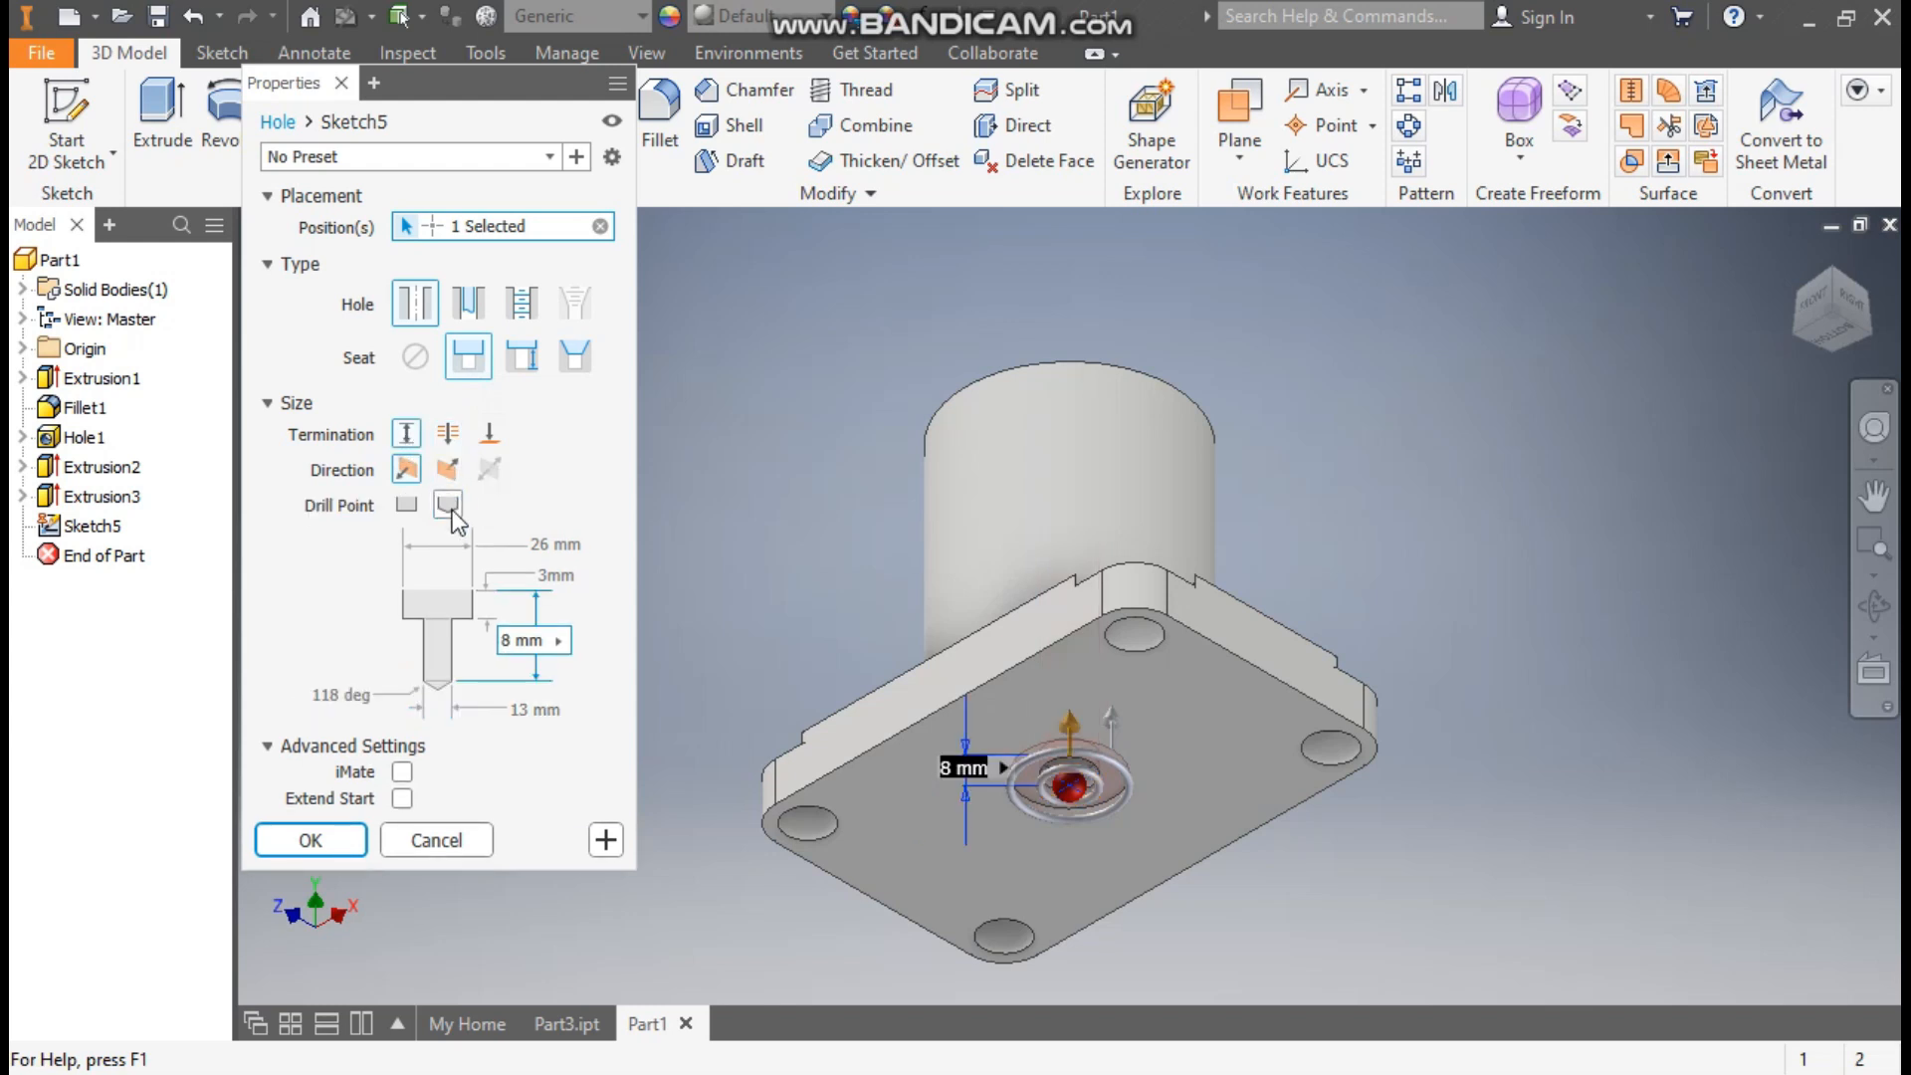
left_click(402, 506)
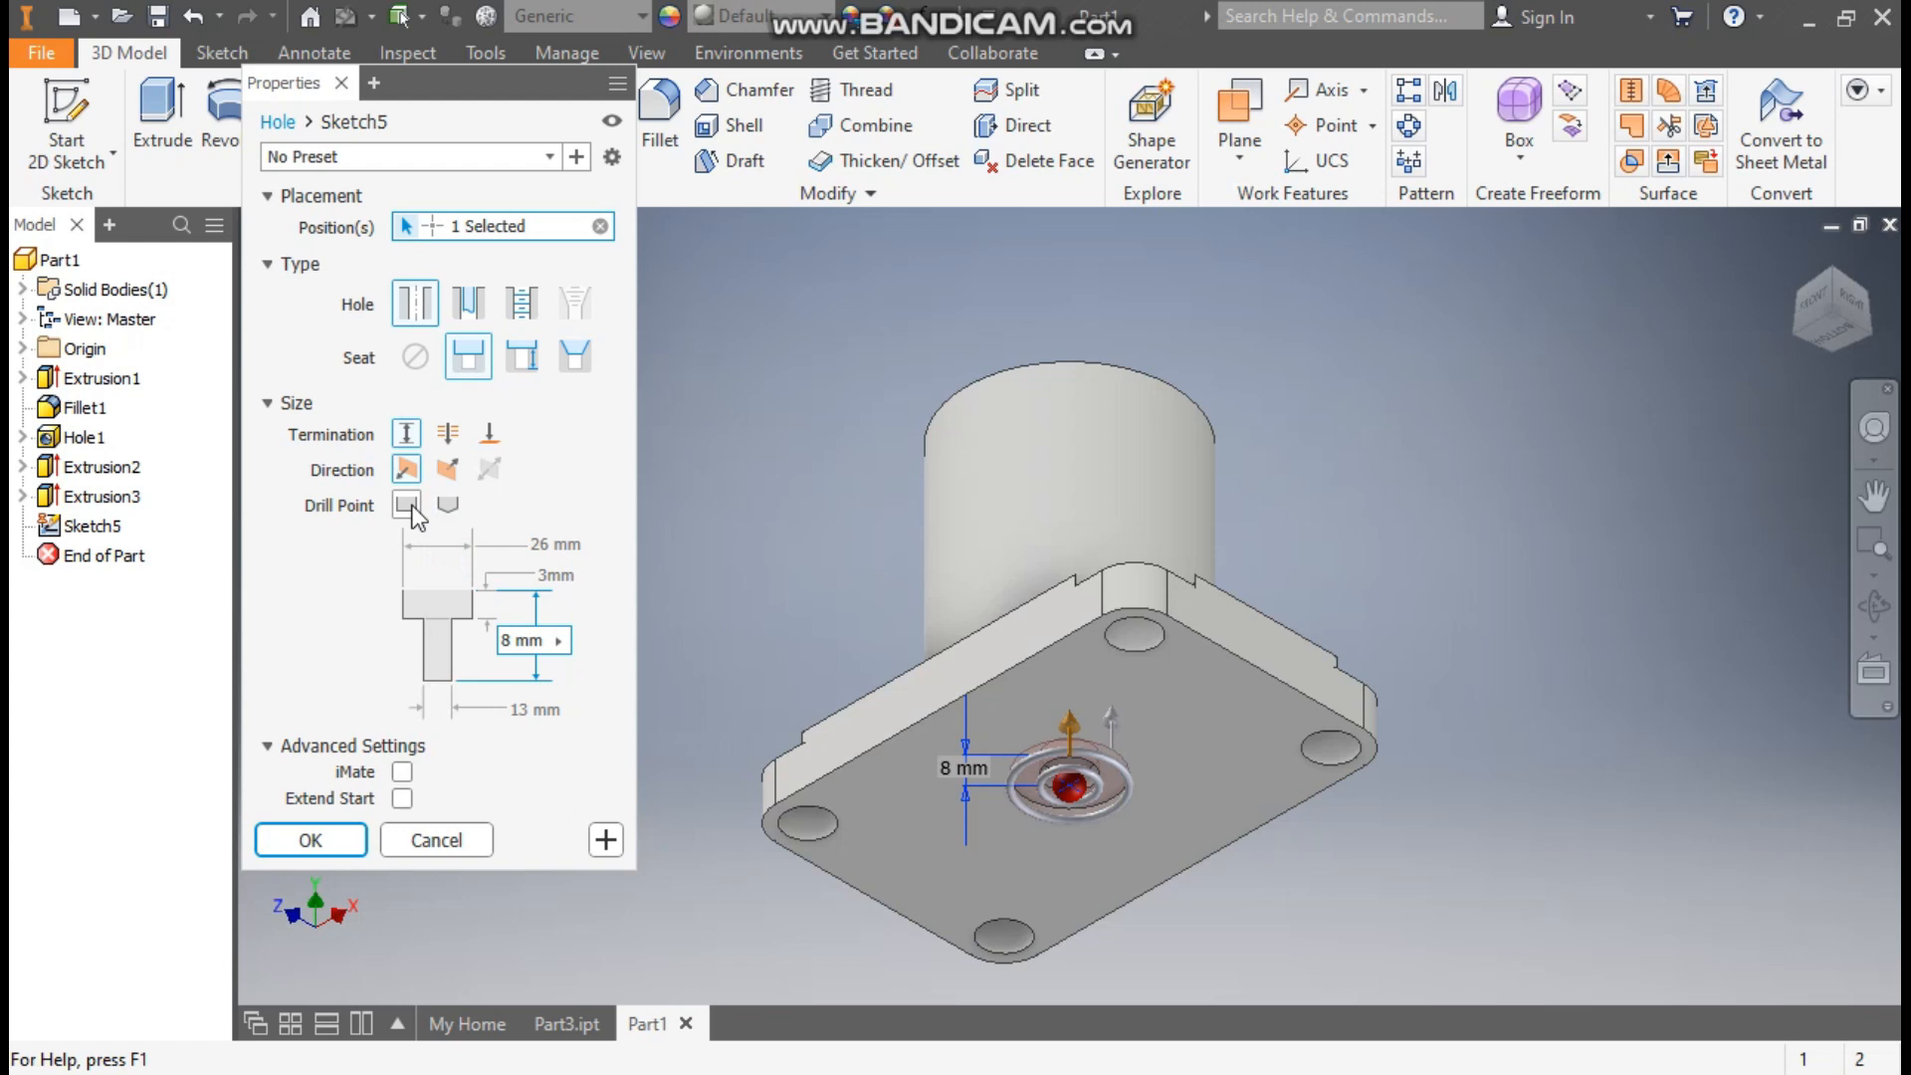
Step: Create the hole with a 42 mm counterbore 10 mm deep, a 75 mm hole depth and a 30 mm hole diameter
left_click(550, 545)
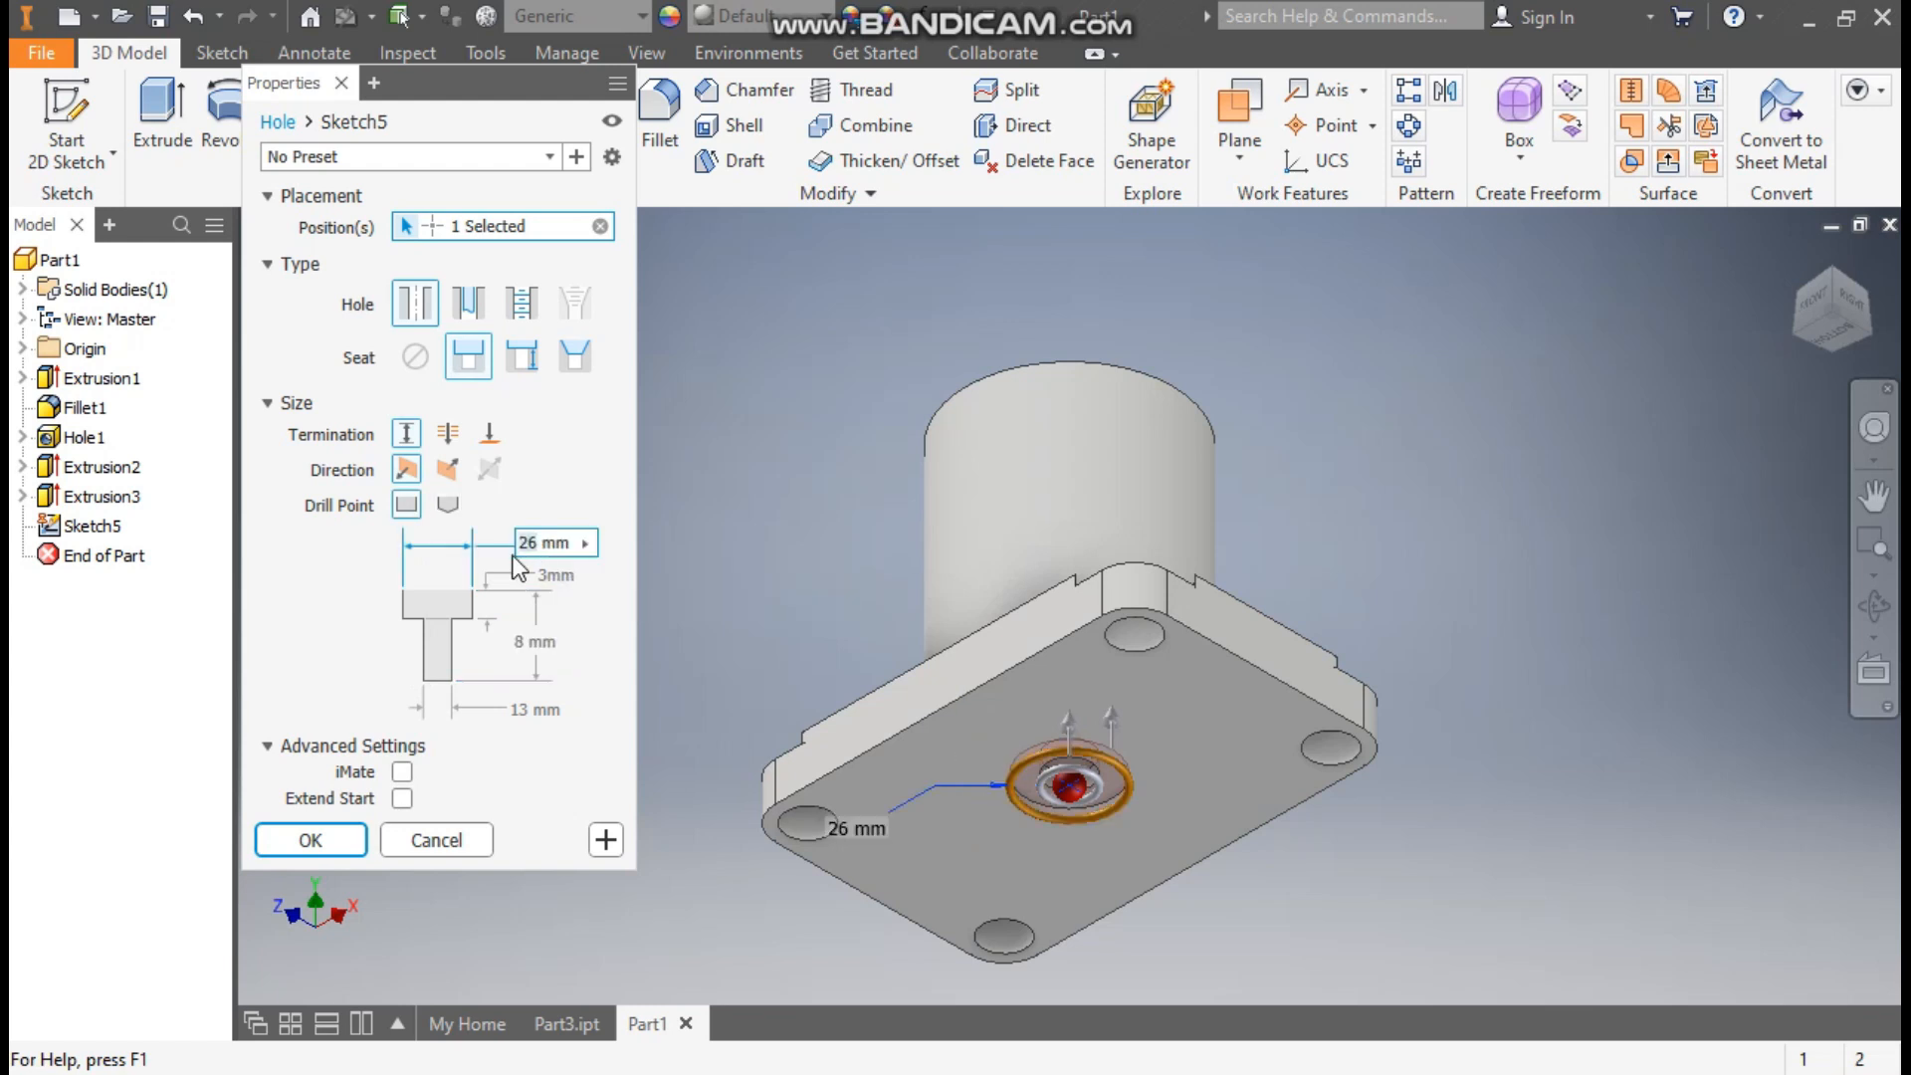
type("42")
left_click(541, 576)
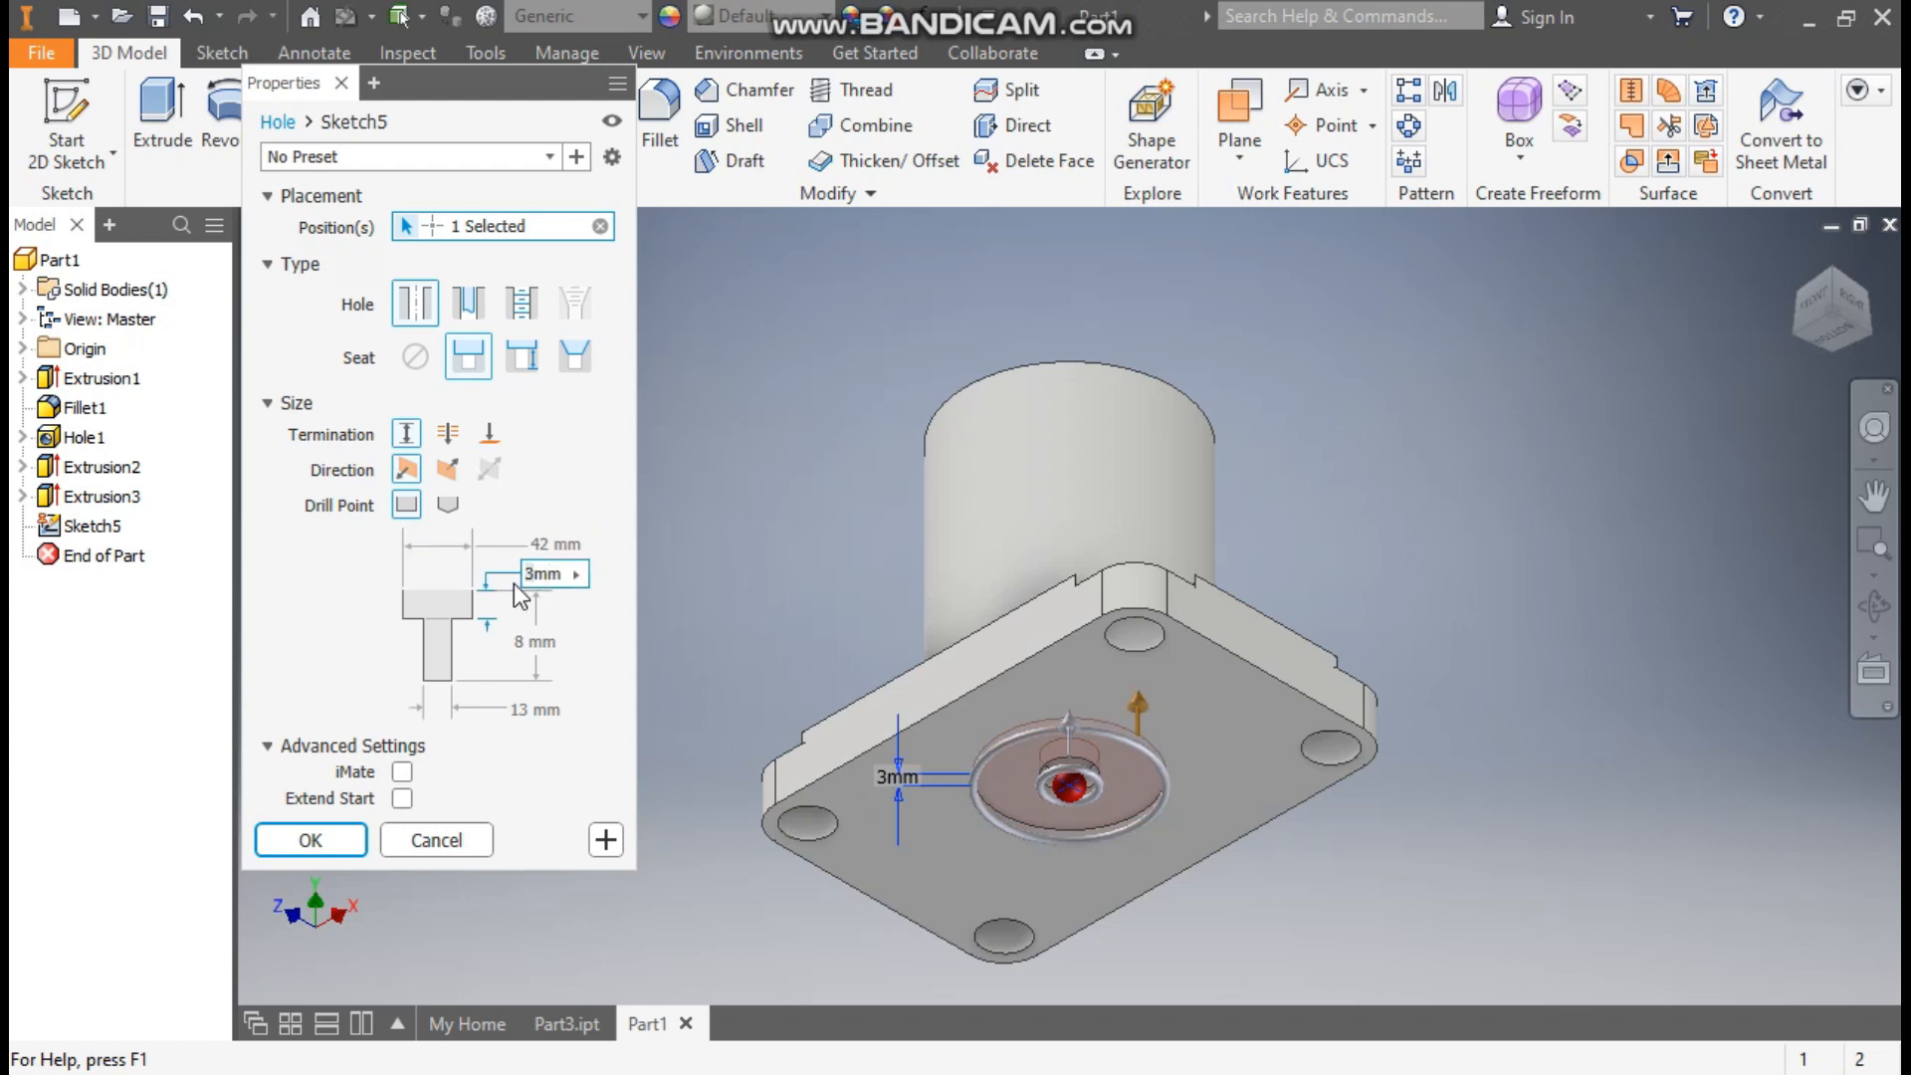
type("10")
left_click(520, 644)
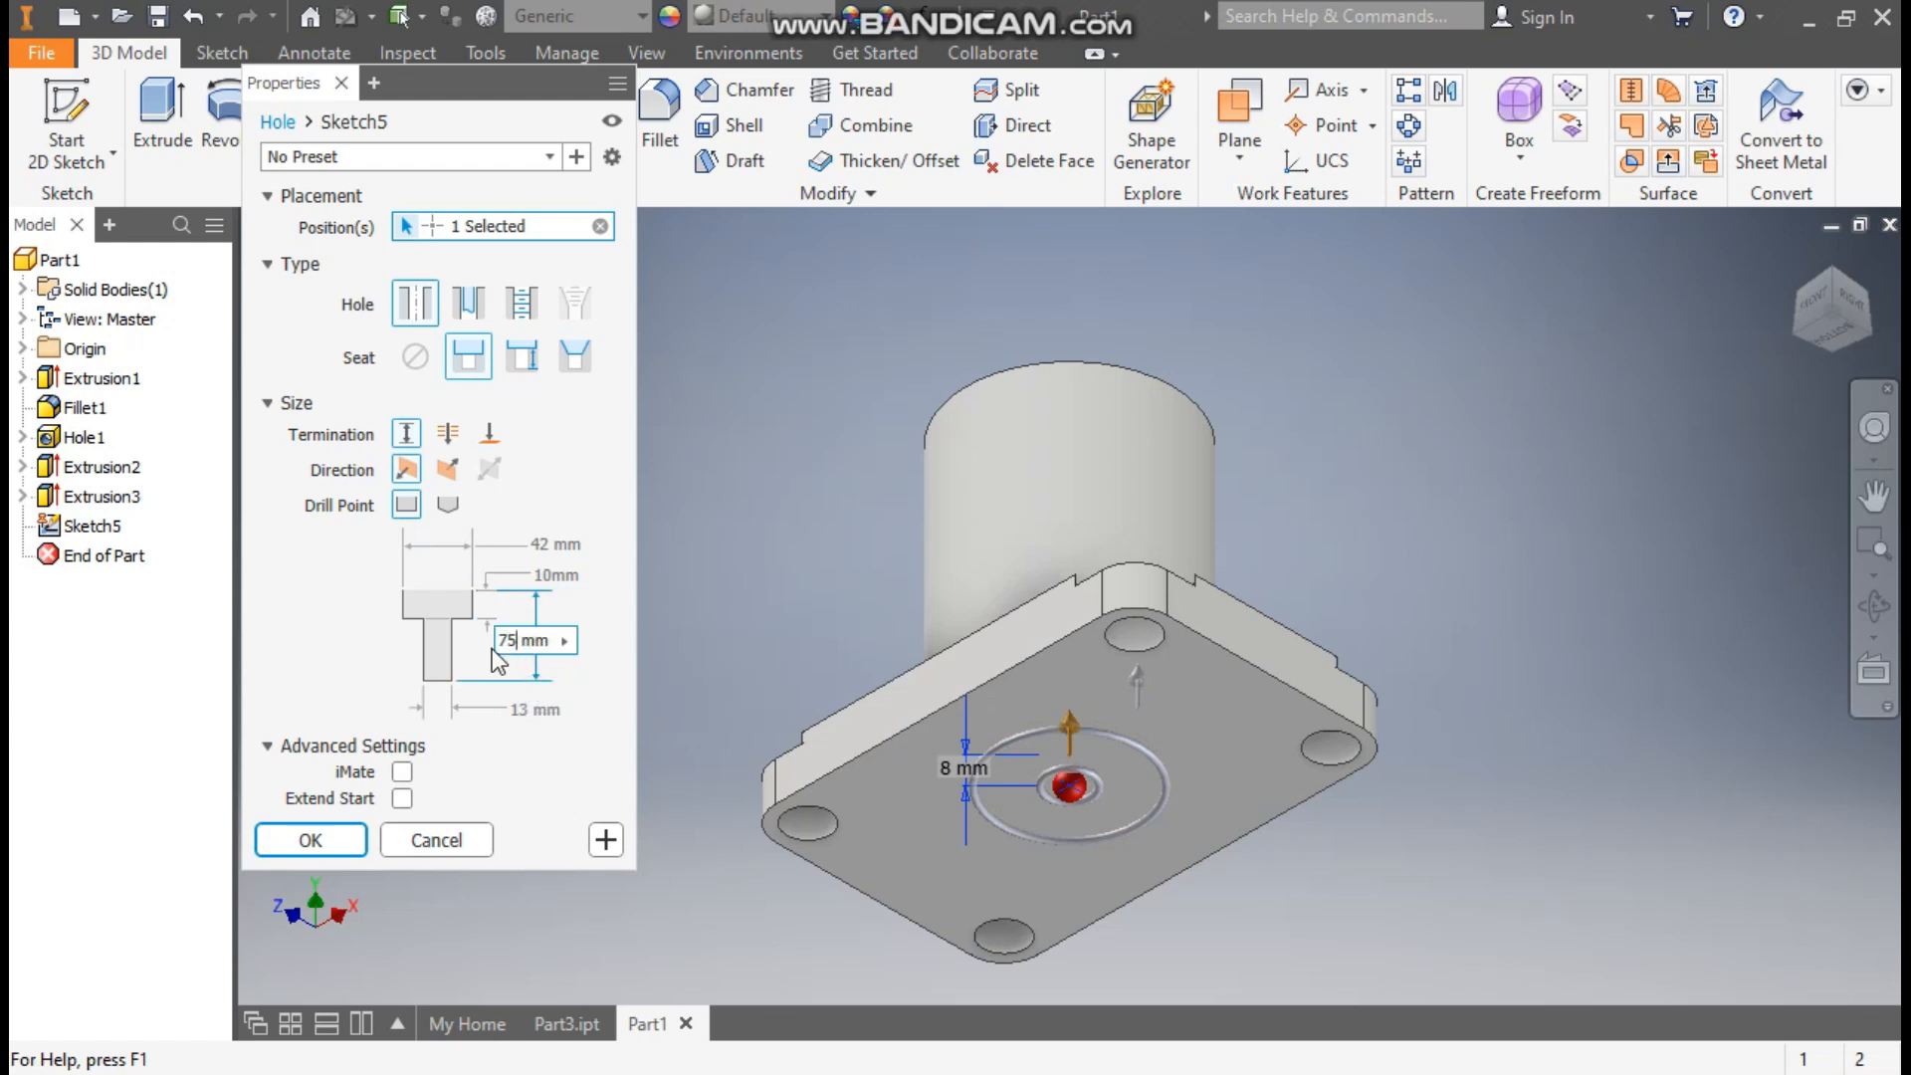
left_click(509, 709)
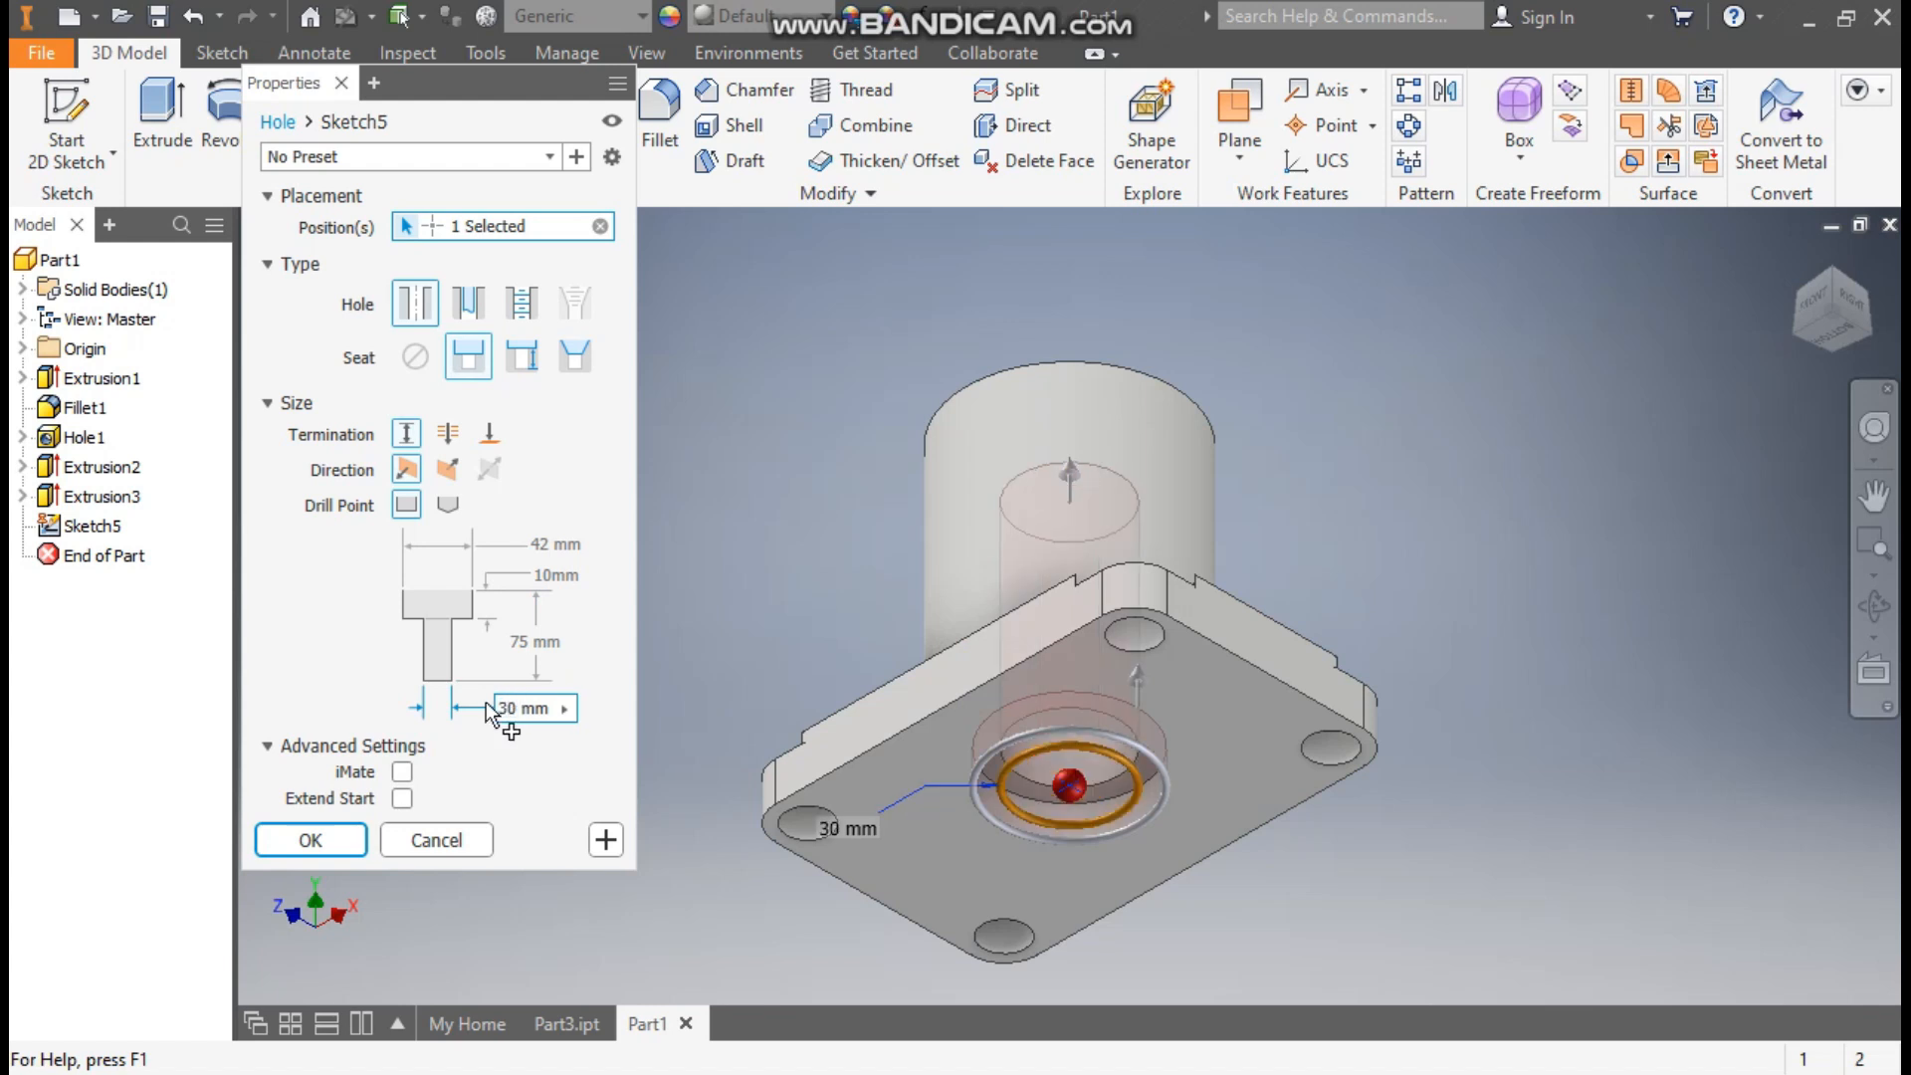
left_click(311, 840)
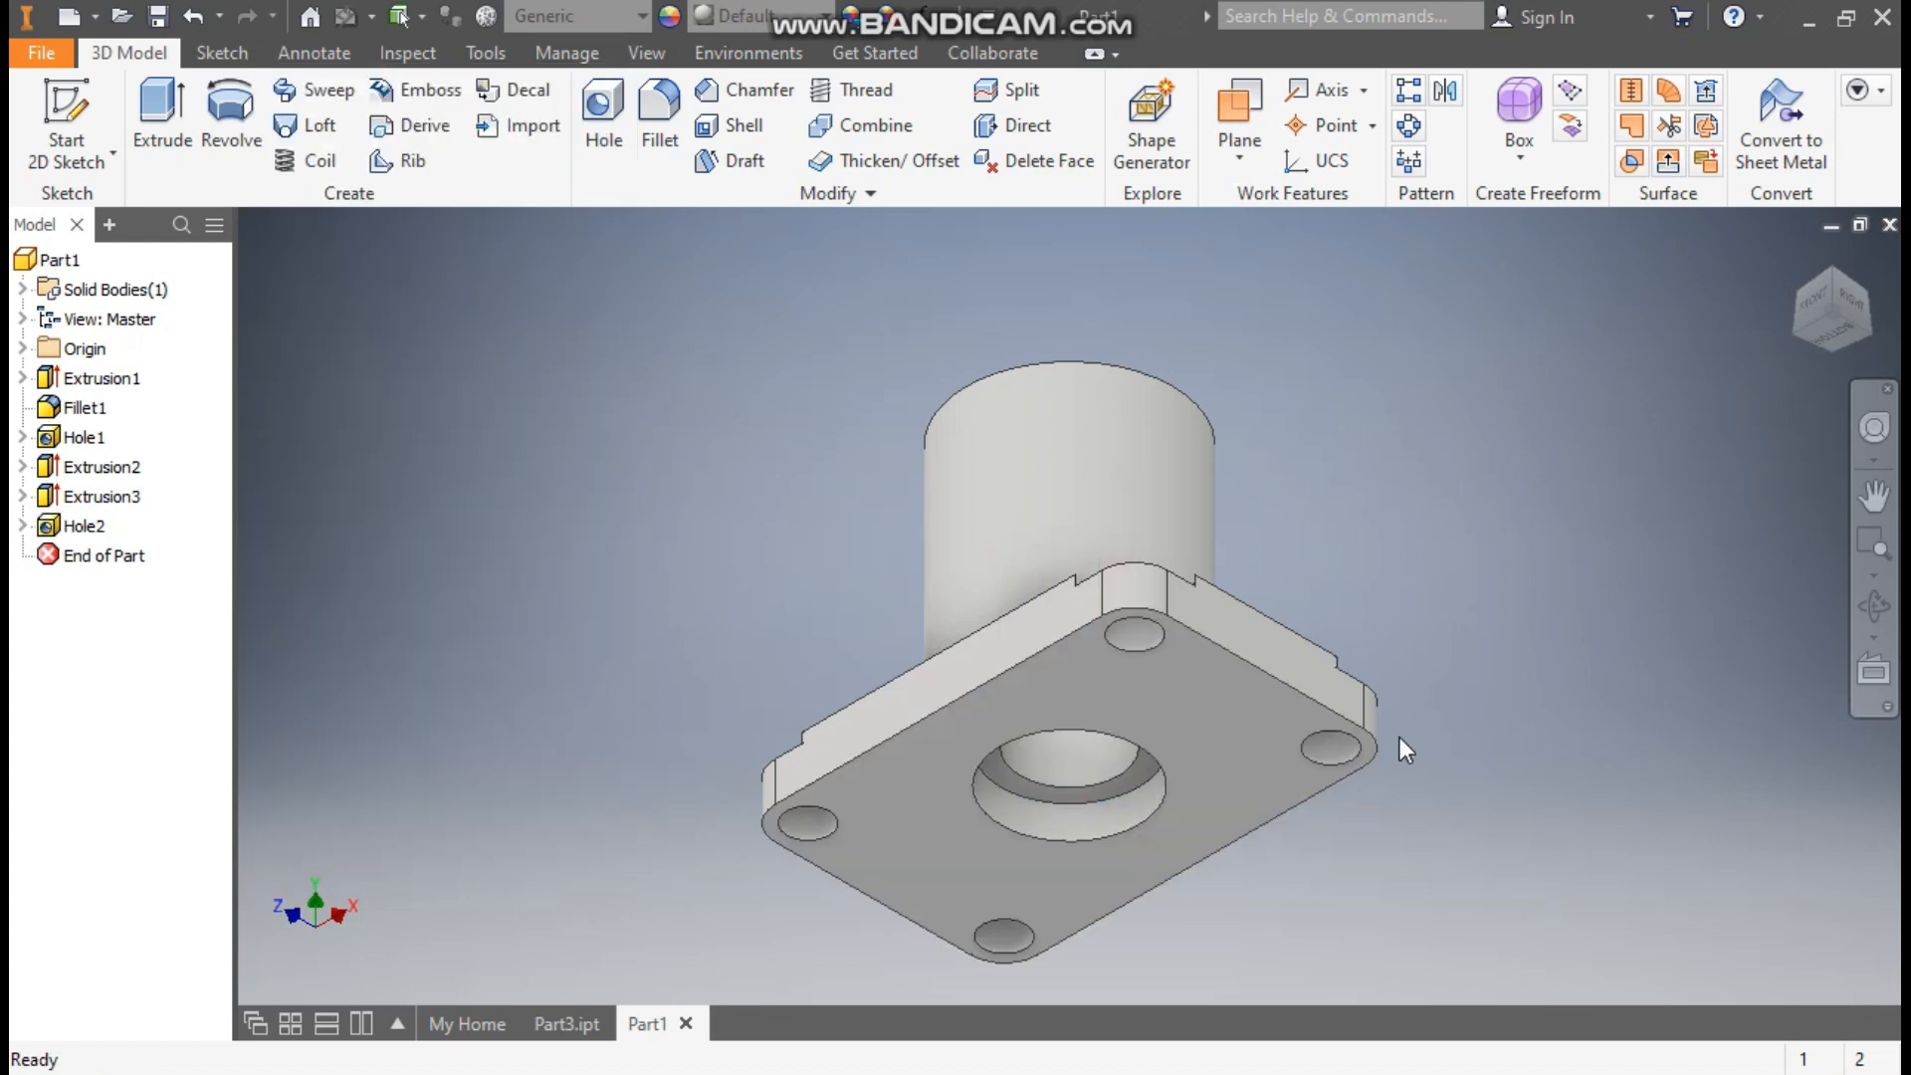
Step: Examine the cylinder's side window in the finished reference part Part3.ipt and return to Part1
middle_click_drag(1400, 733, 1461, 809, "shift")
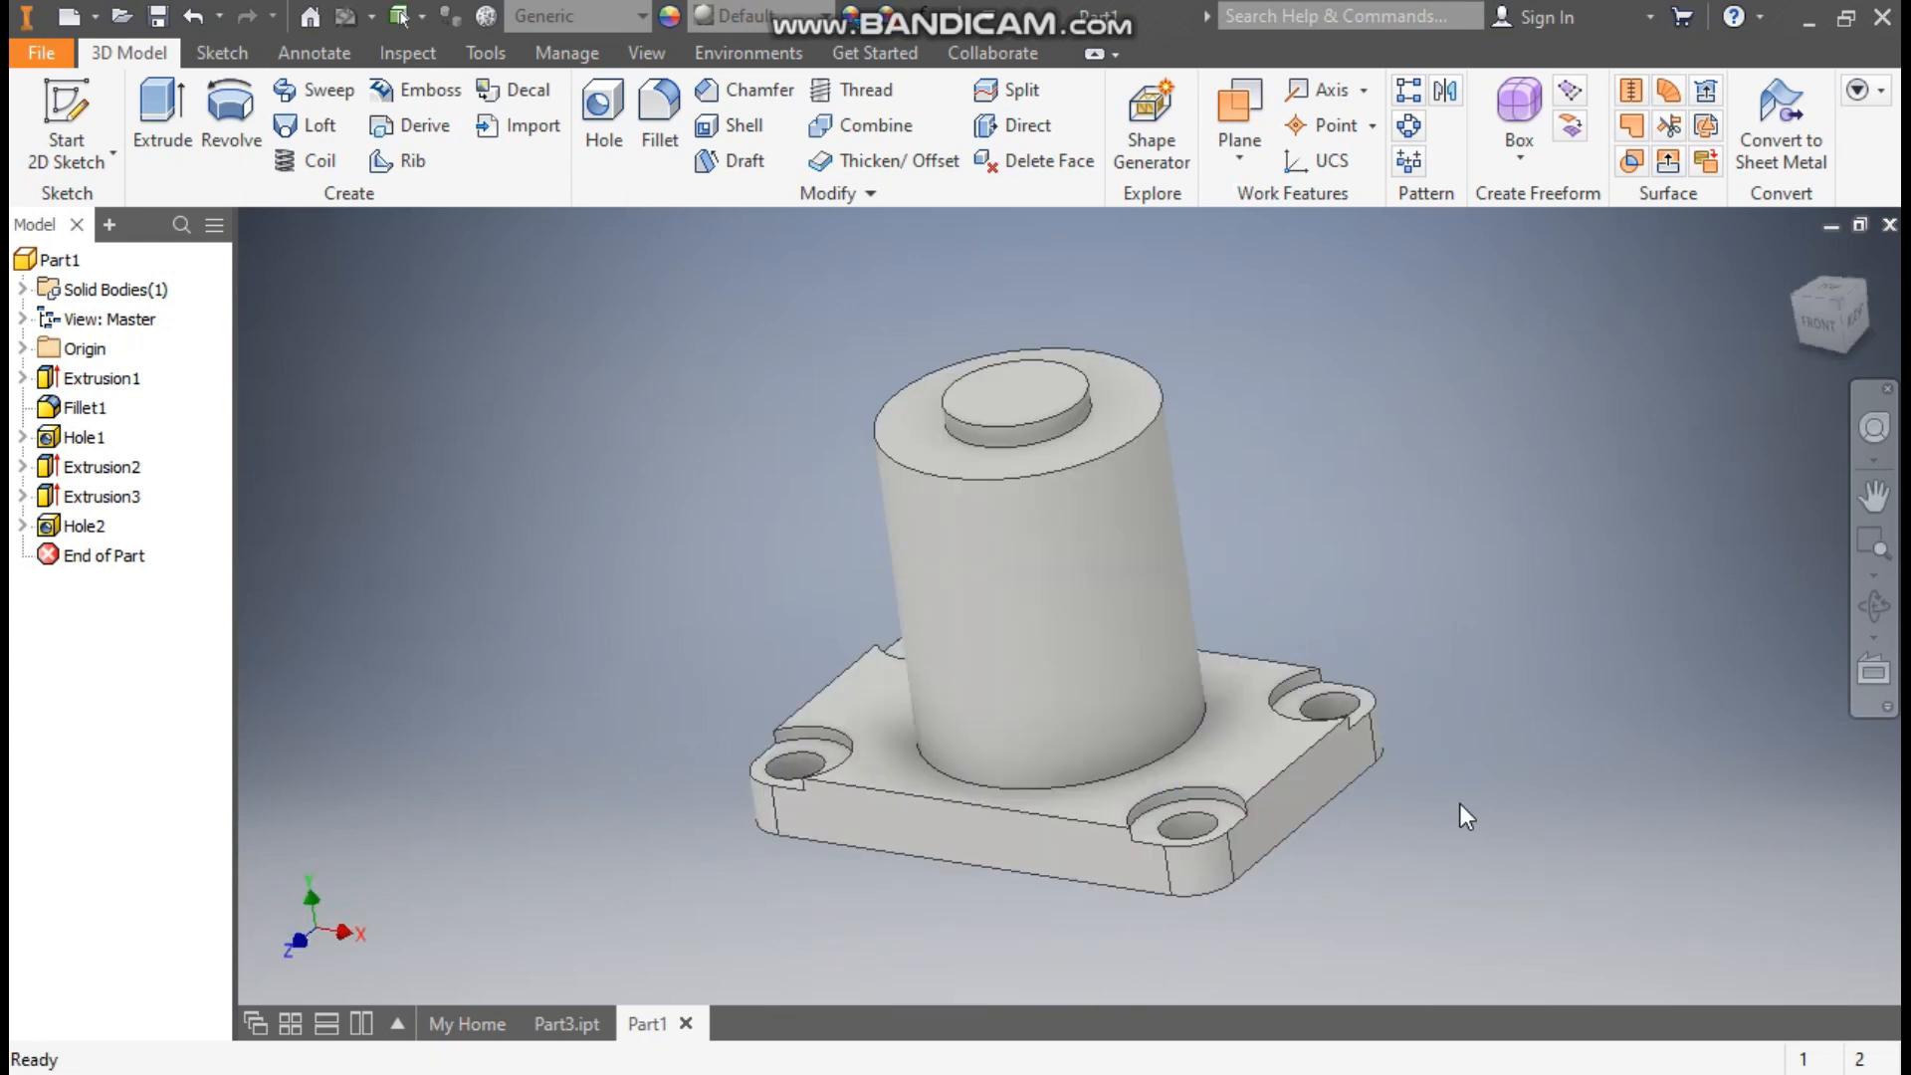
left_click(1797, 263)
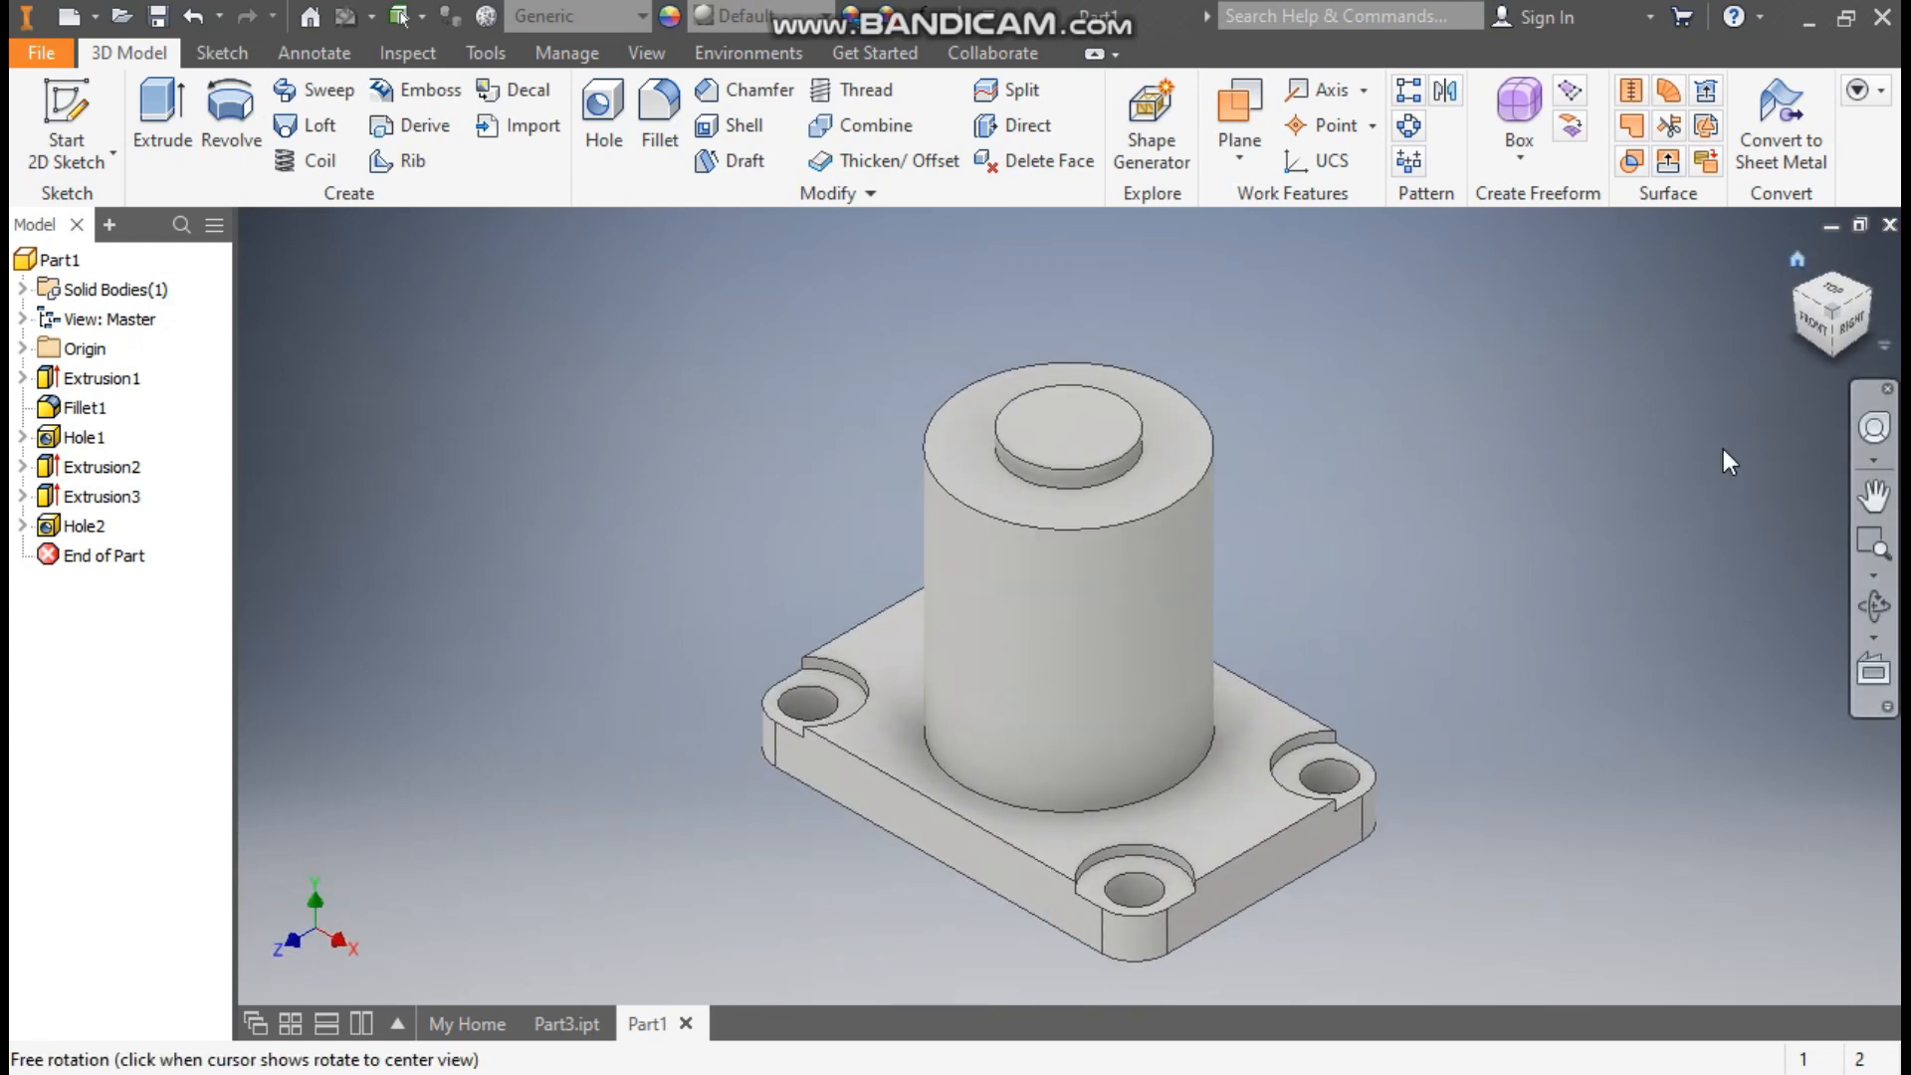
left_click(566, 1021)
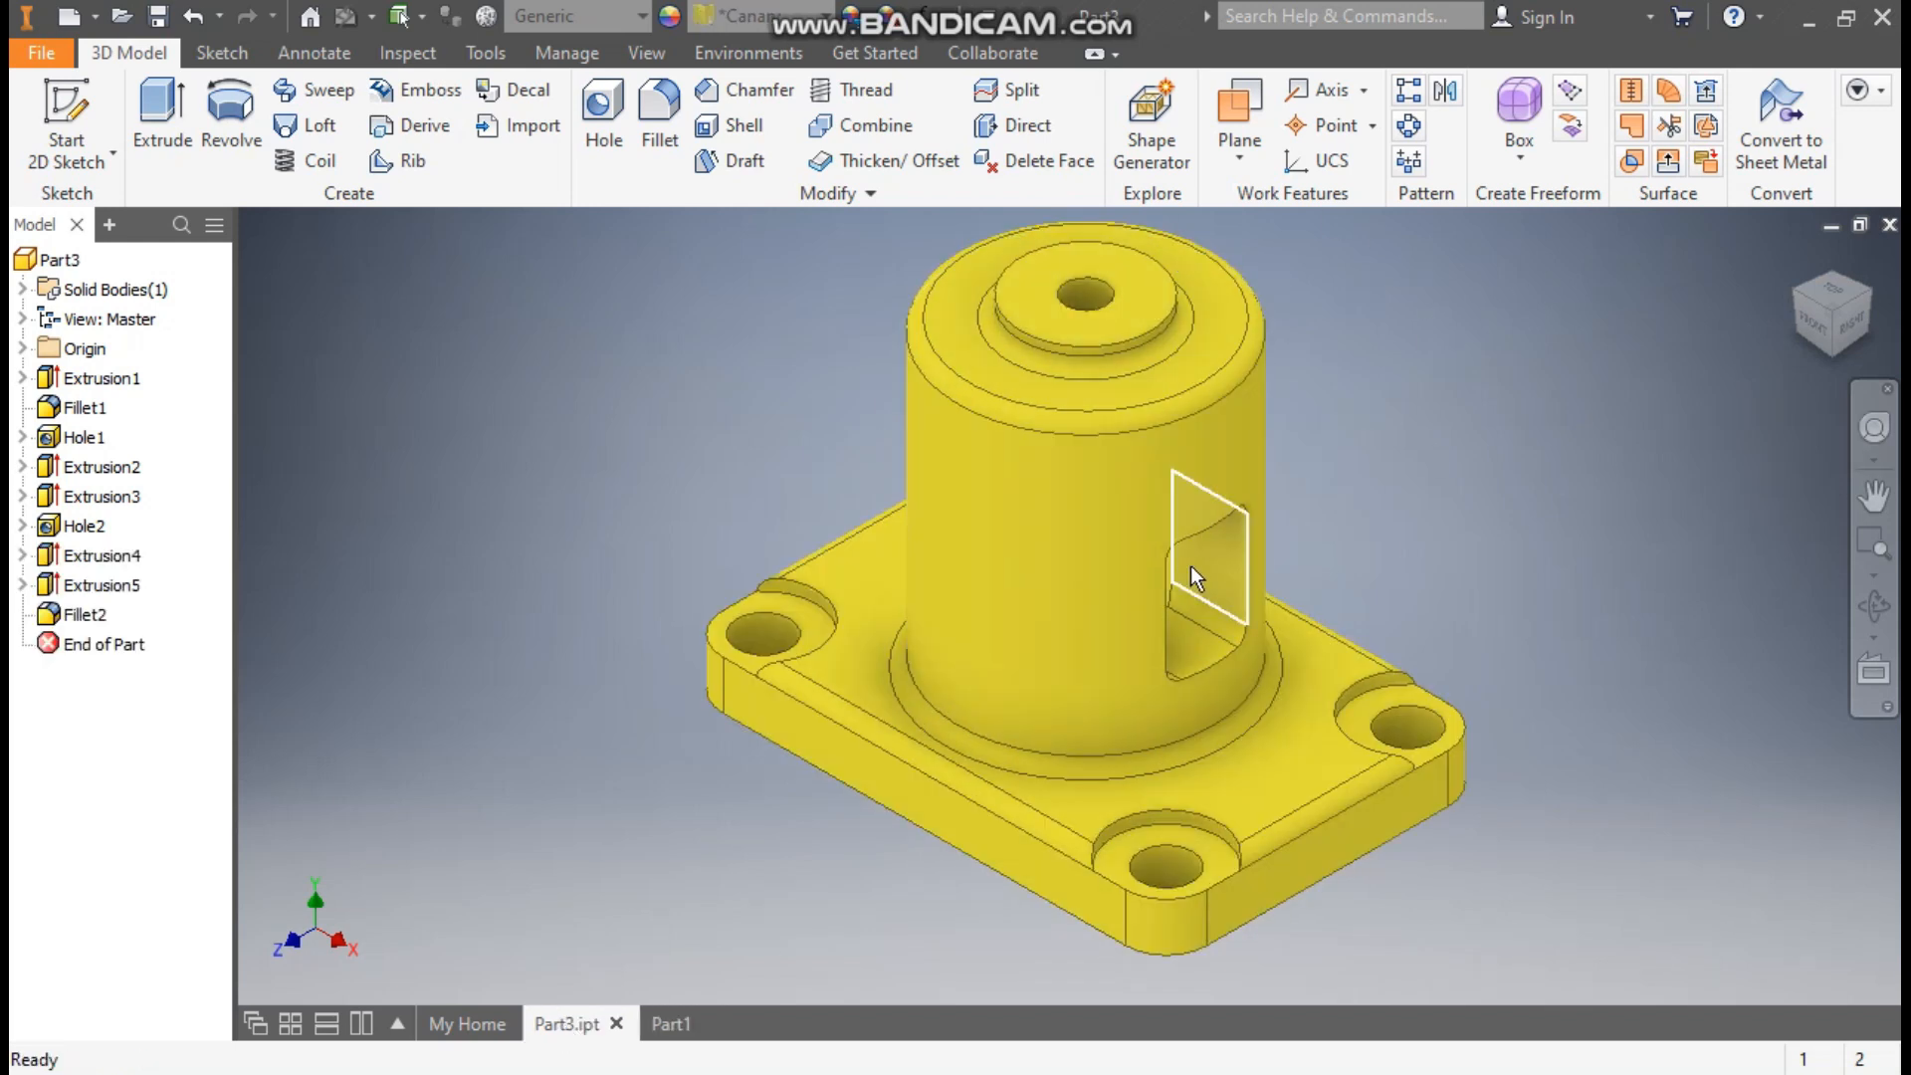
left_click(668, 1025)
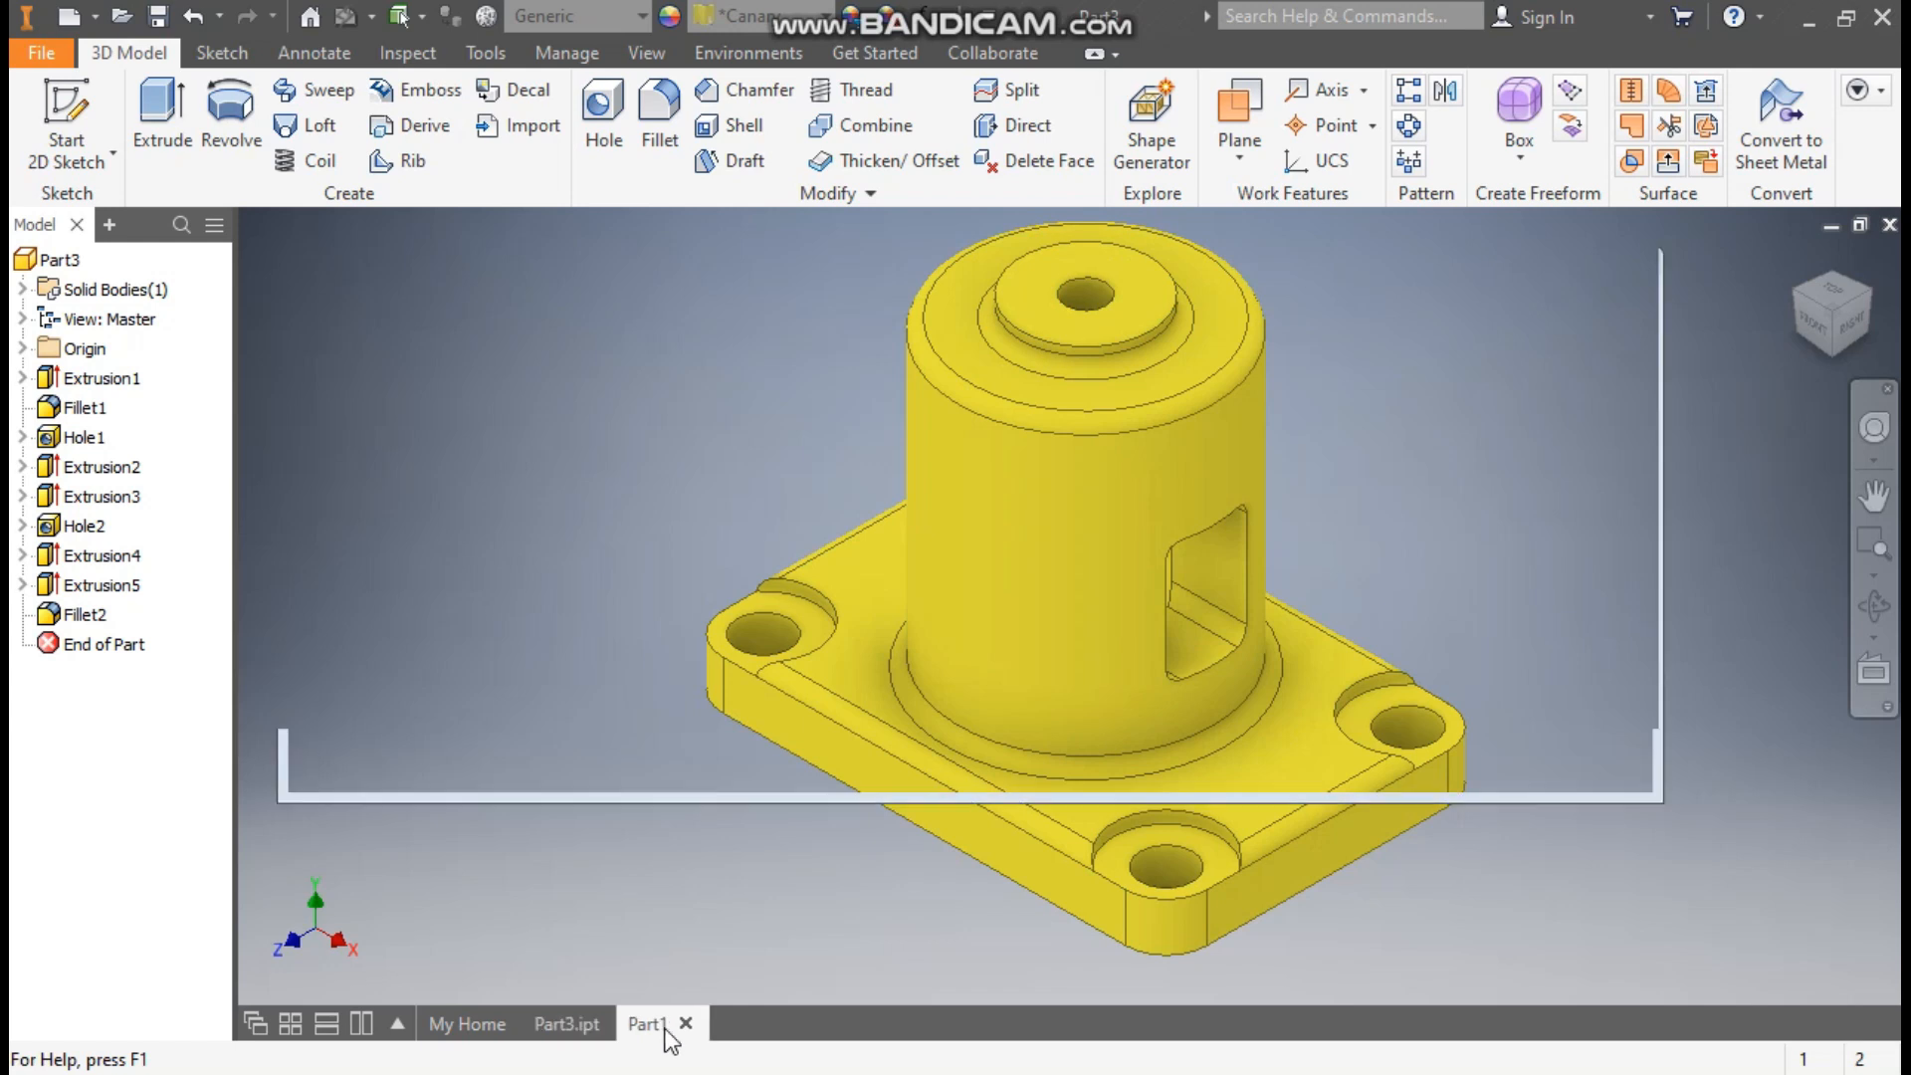
Step: Start a sketch on the YZ origin plane and switch the display to the Wireframe visual style
left_click(23, 347)
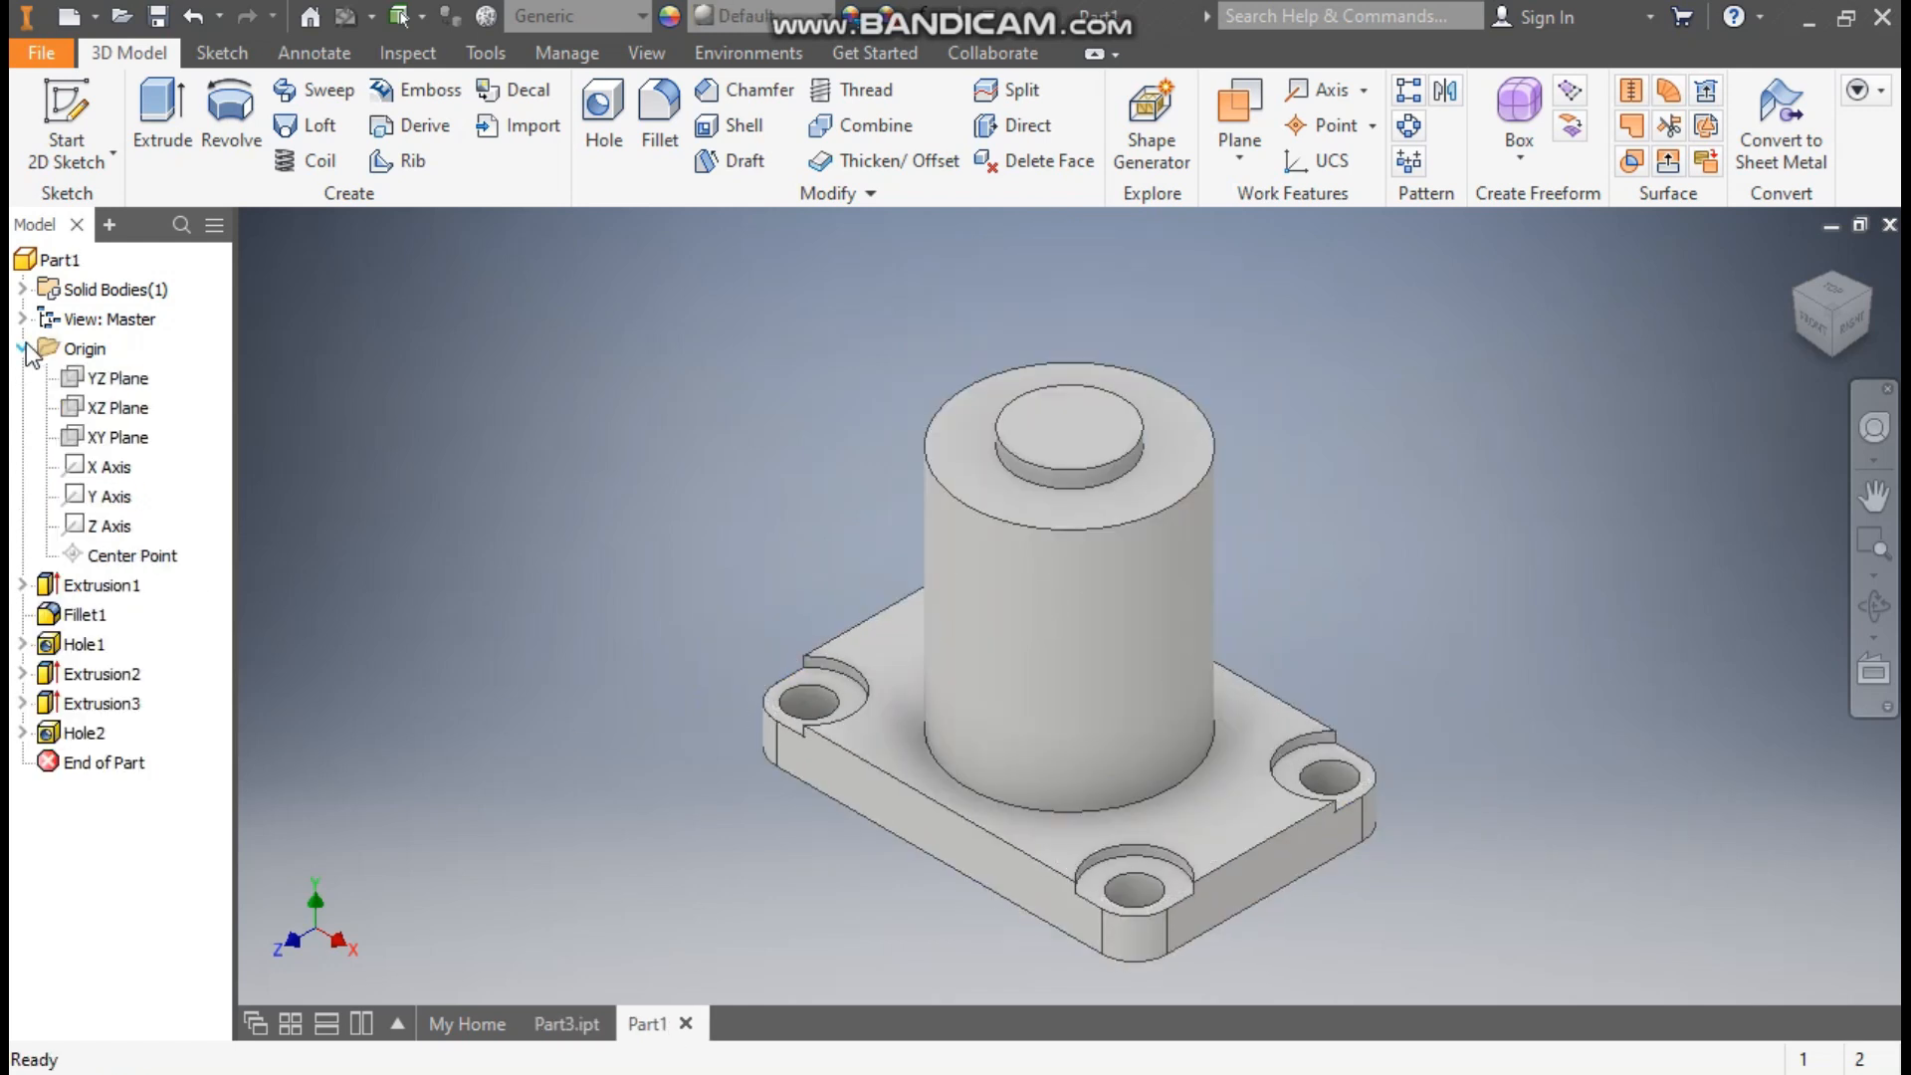
left_click(106, 380)
left_click(1109, 583)
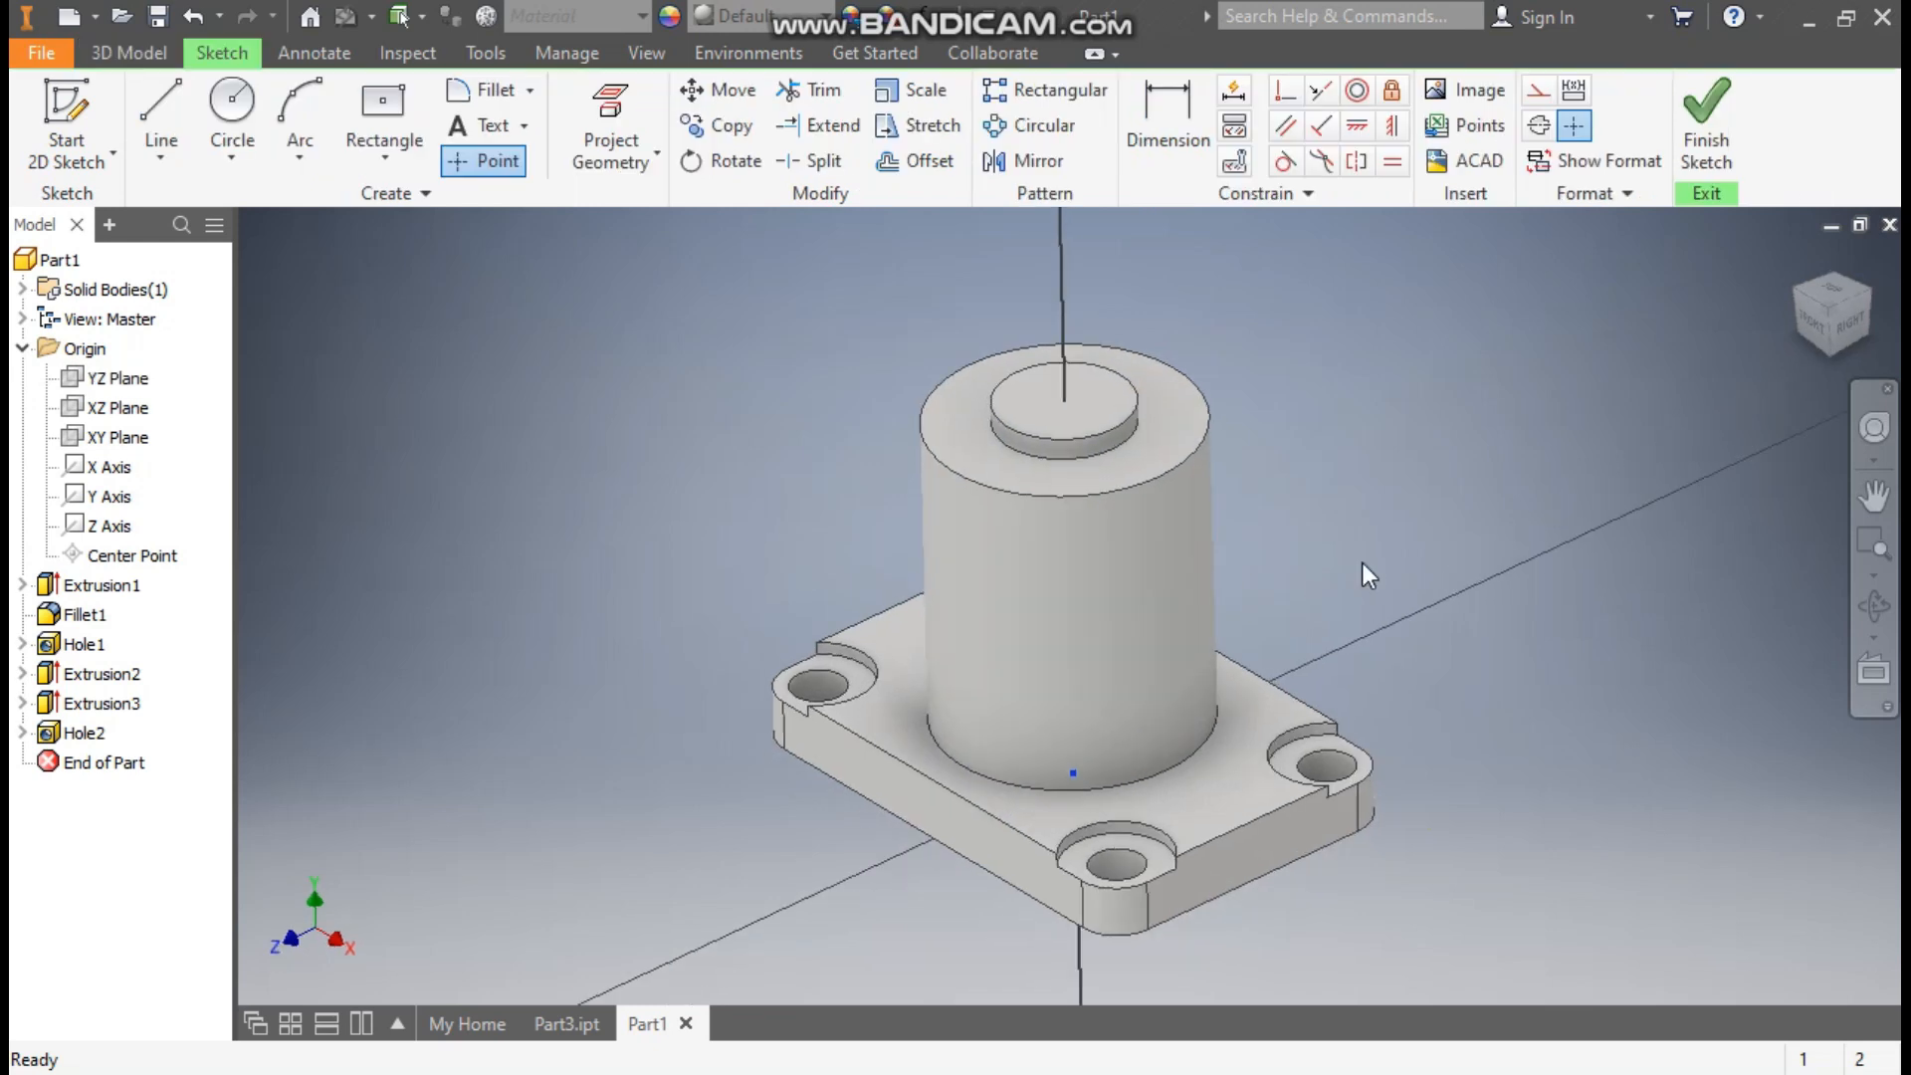
left_click(637, 53)
left_click(345, 139)
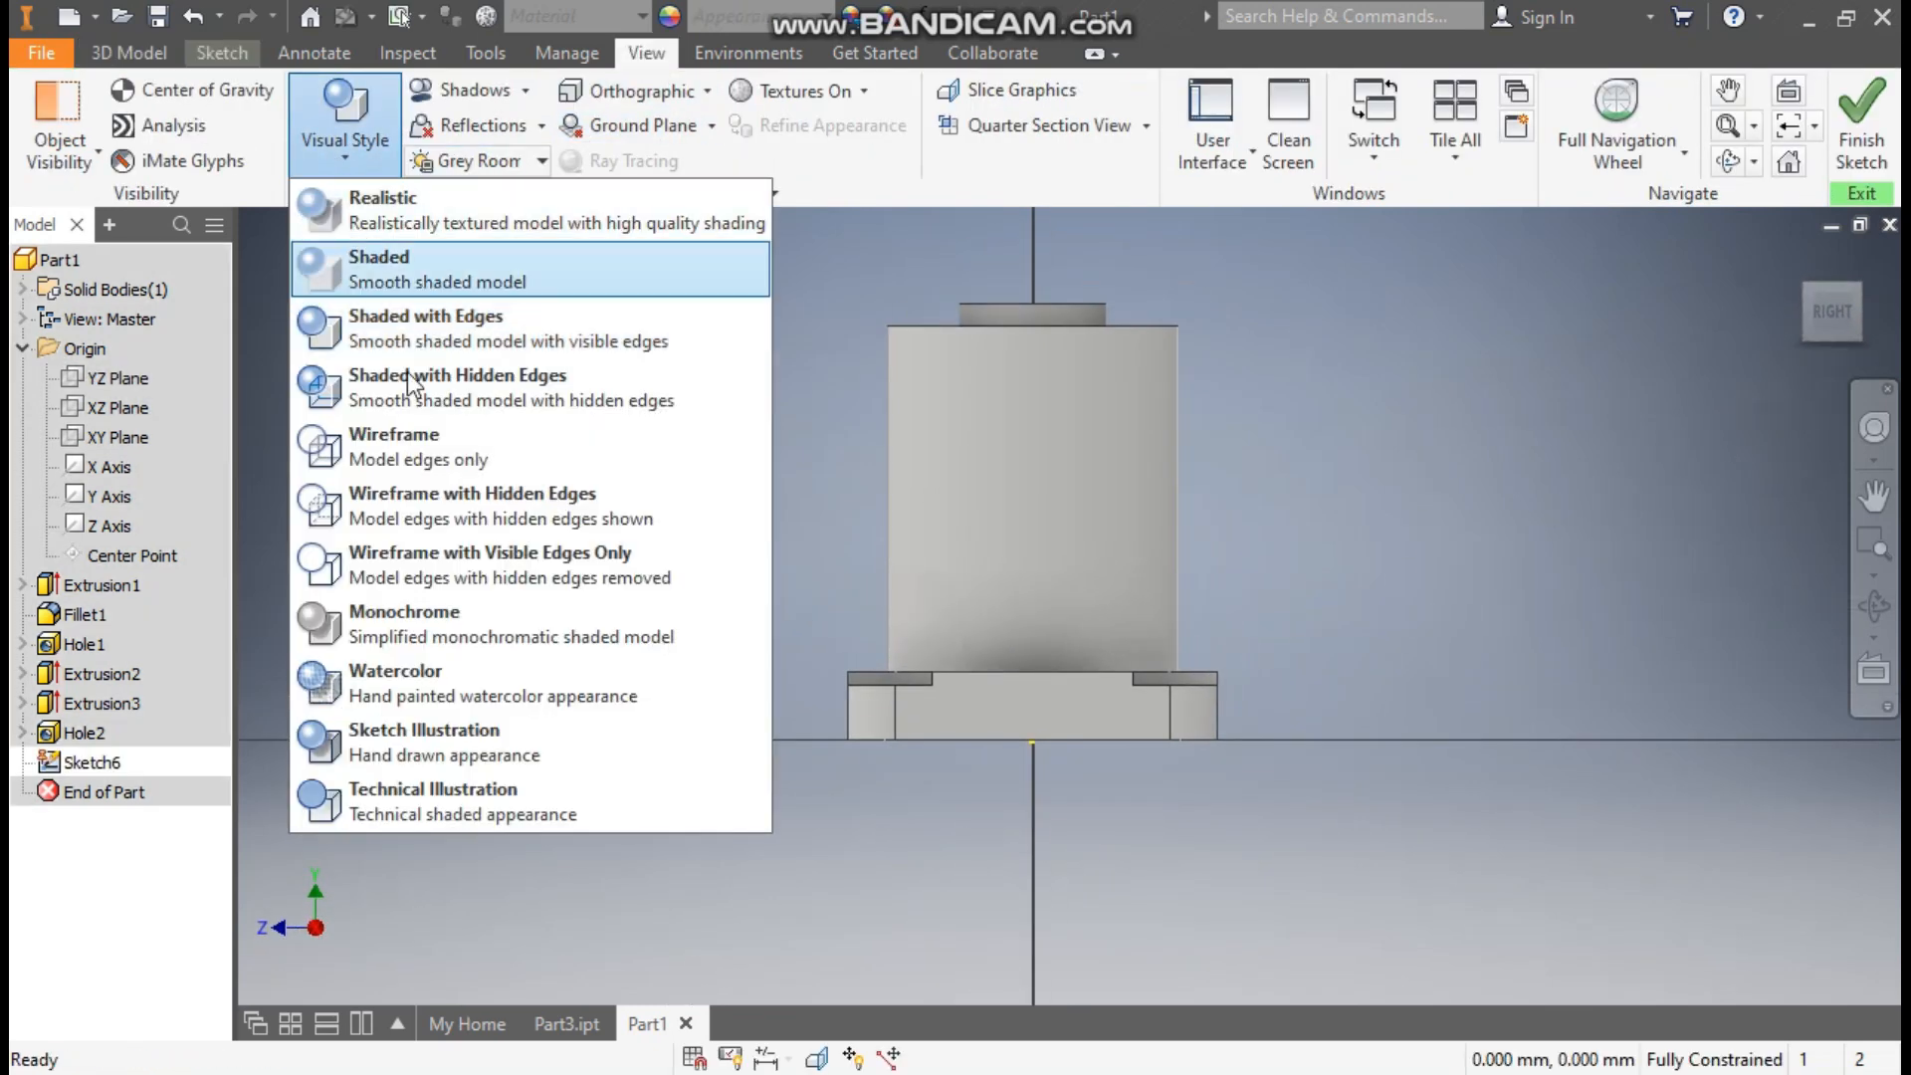
left_click(418, 441)
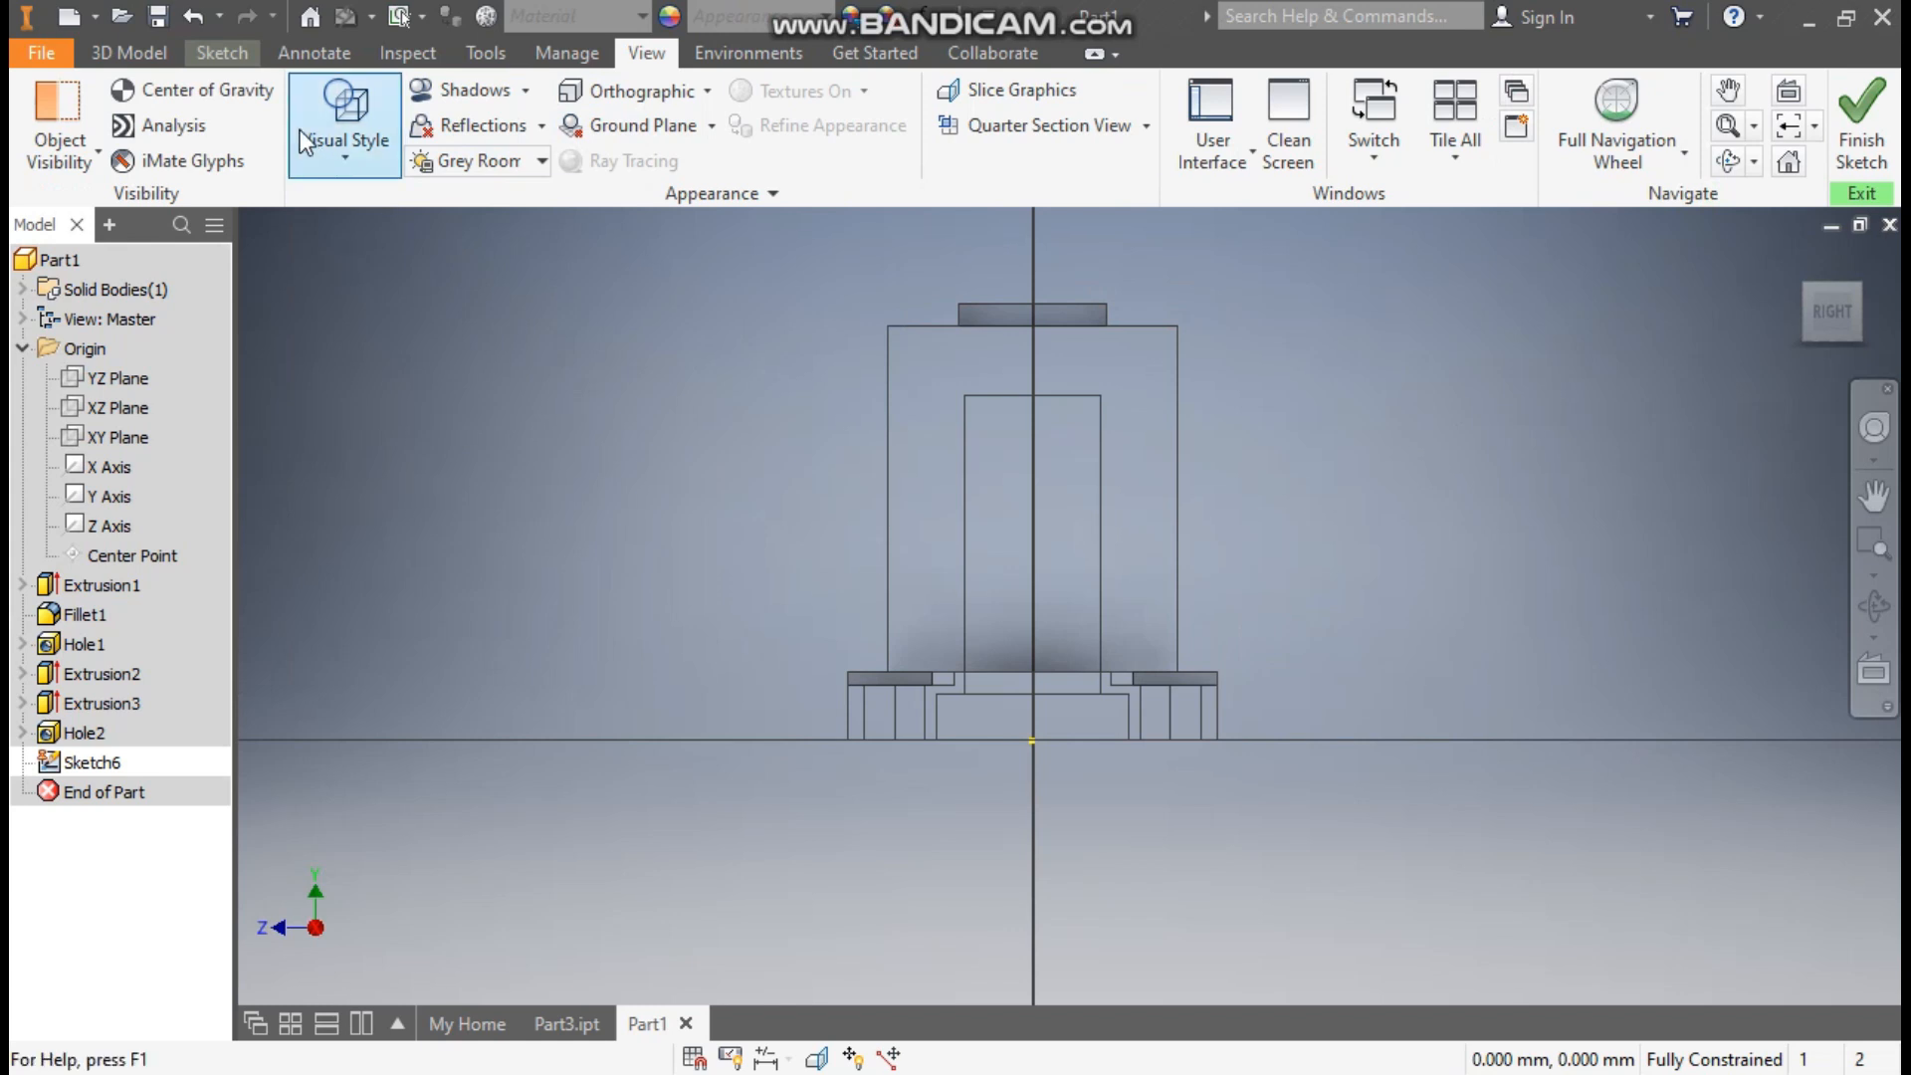
Step: Draw a two-point centre rectangle about 48 mm wide inside the cylinder outline, centred on the vertical axis
left_click(227, 57)
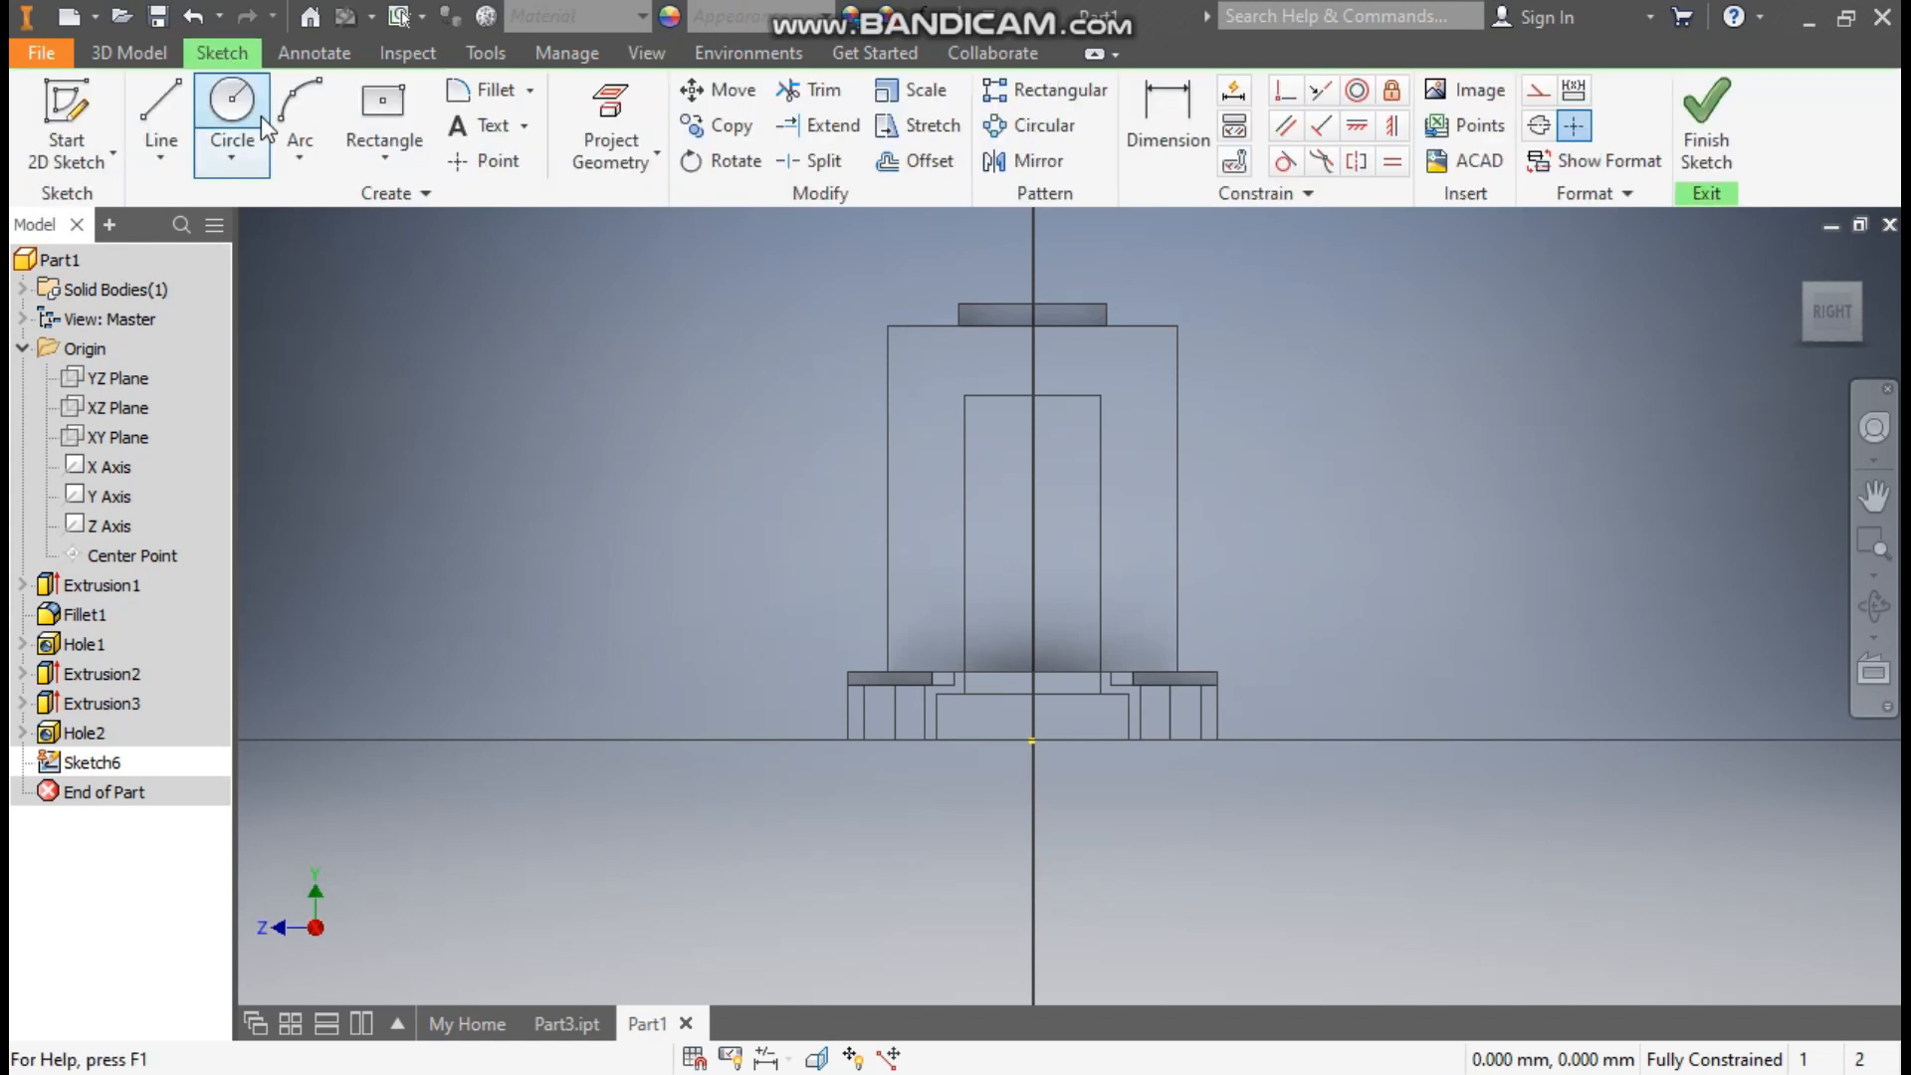
left_click(369, 149)
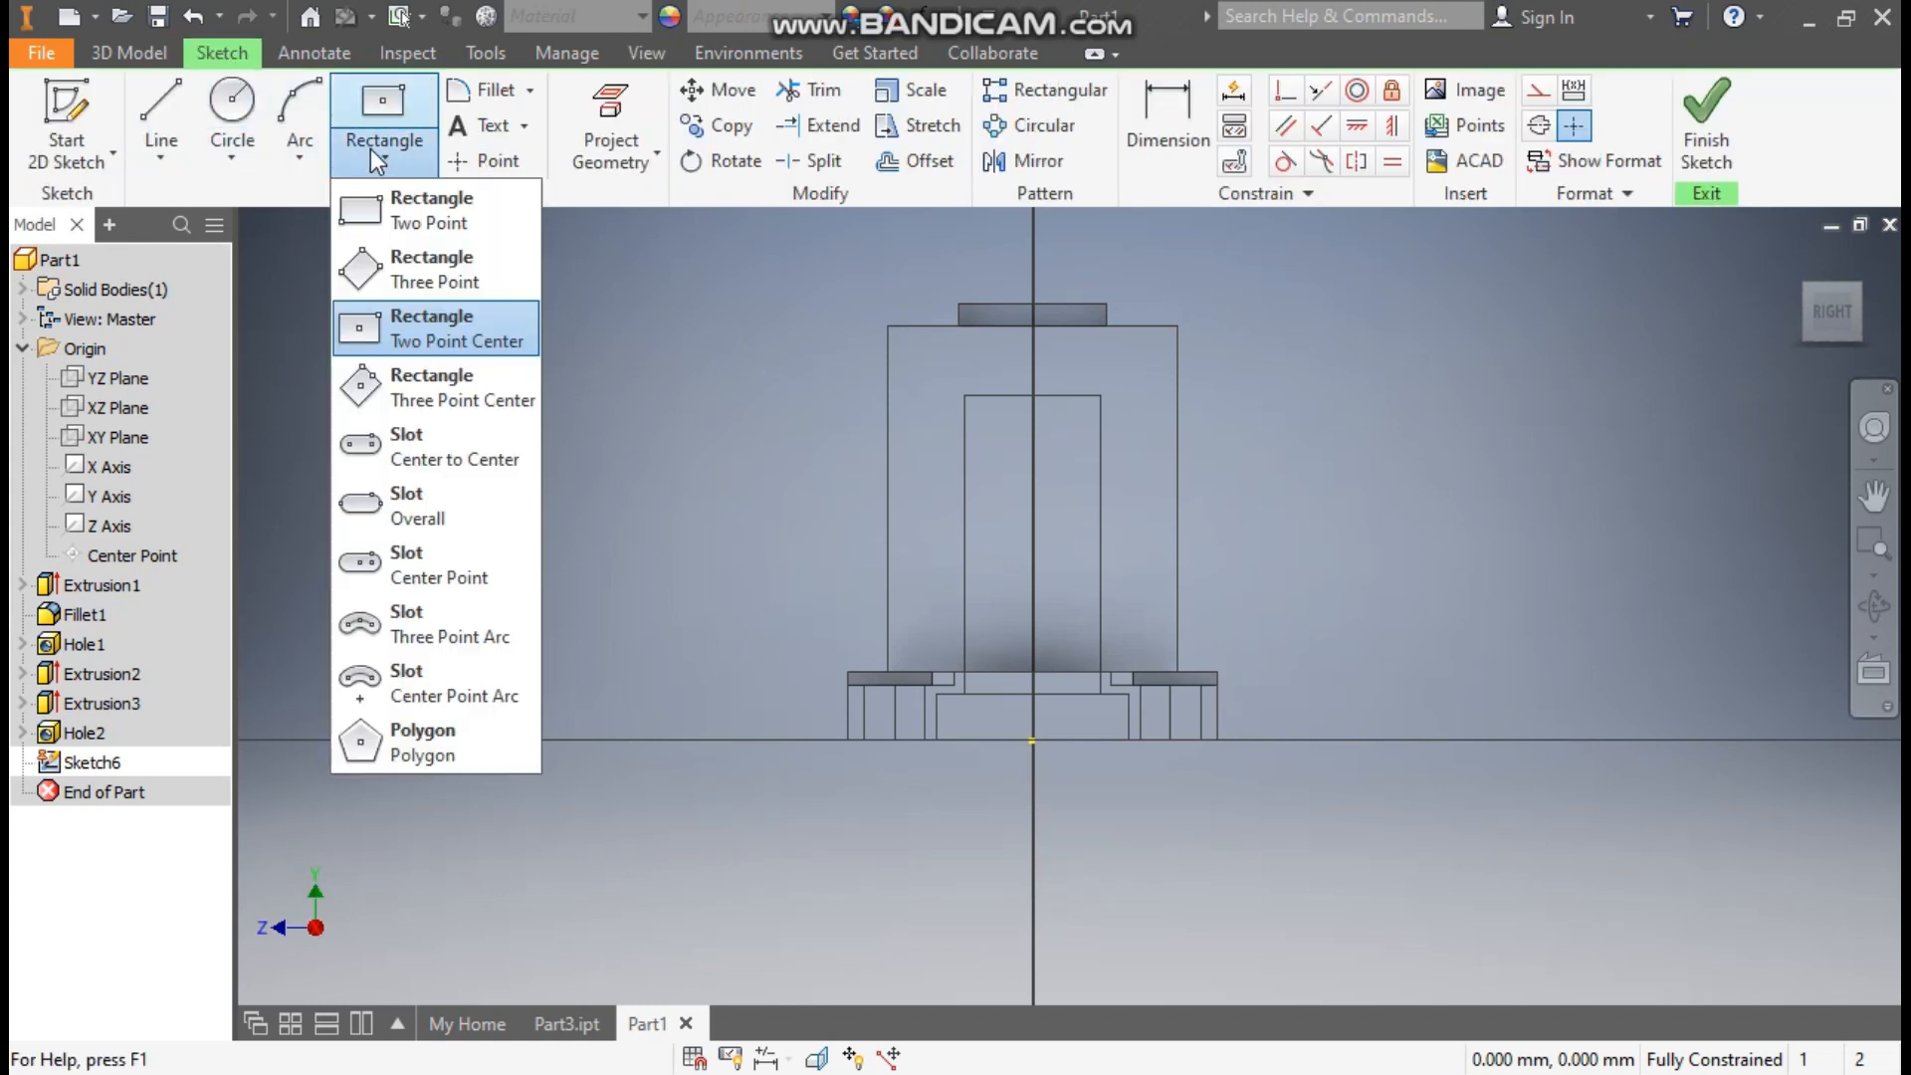
left_click(438, 338)
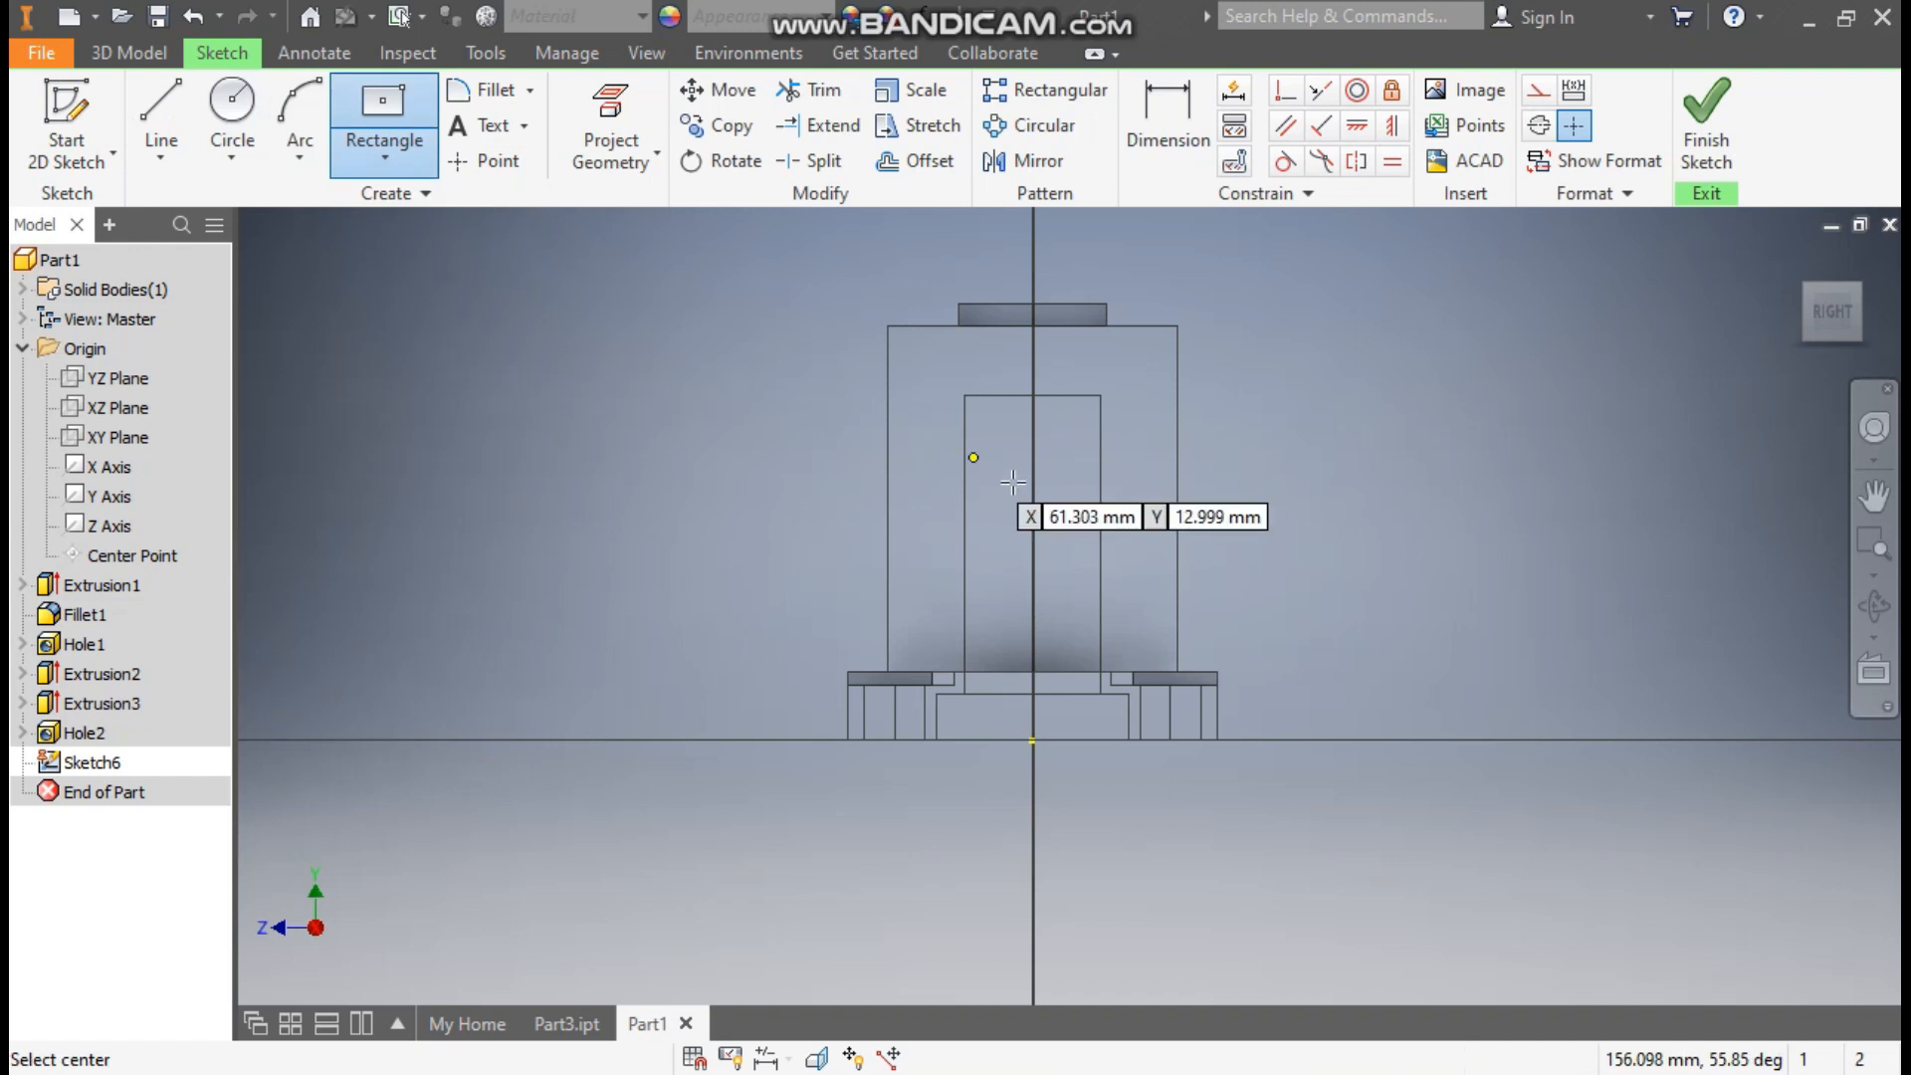
left_click(1033, 515)
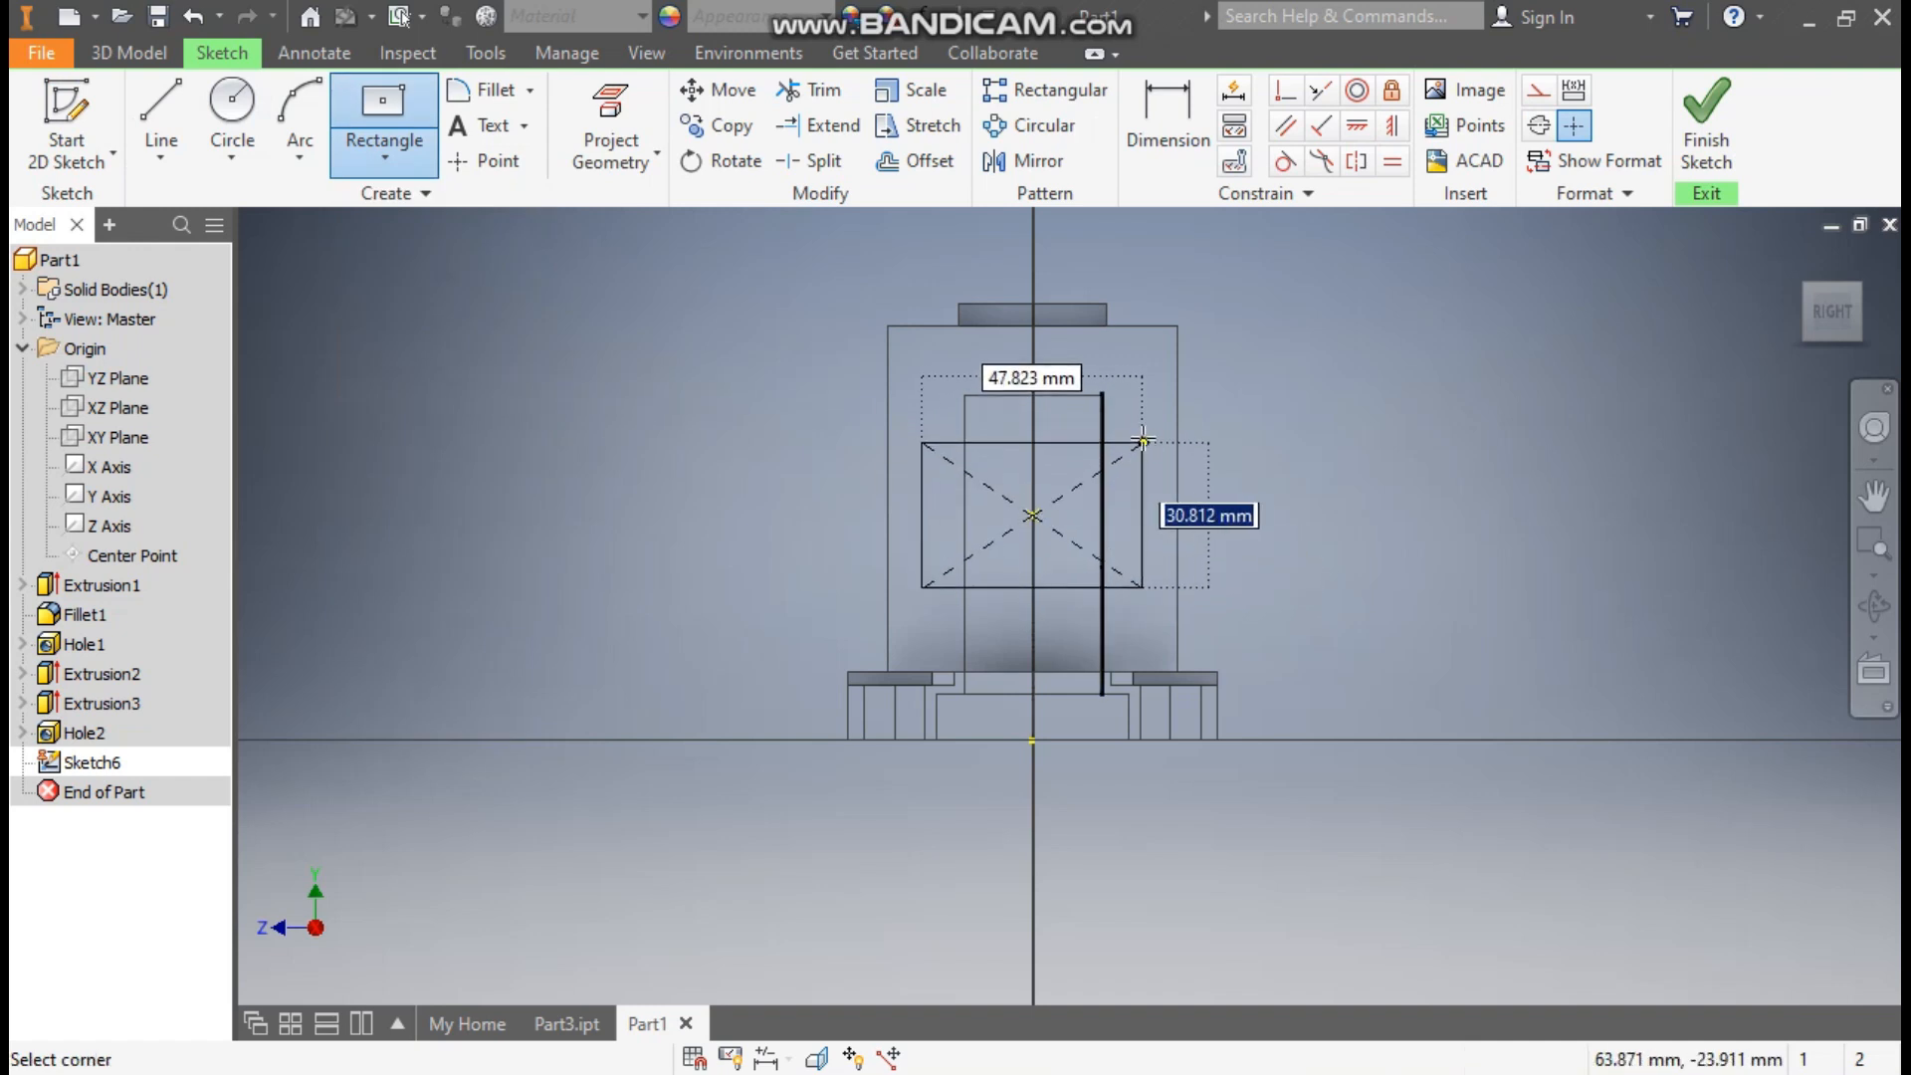
left_click(1144, 425)
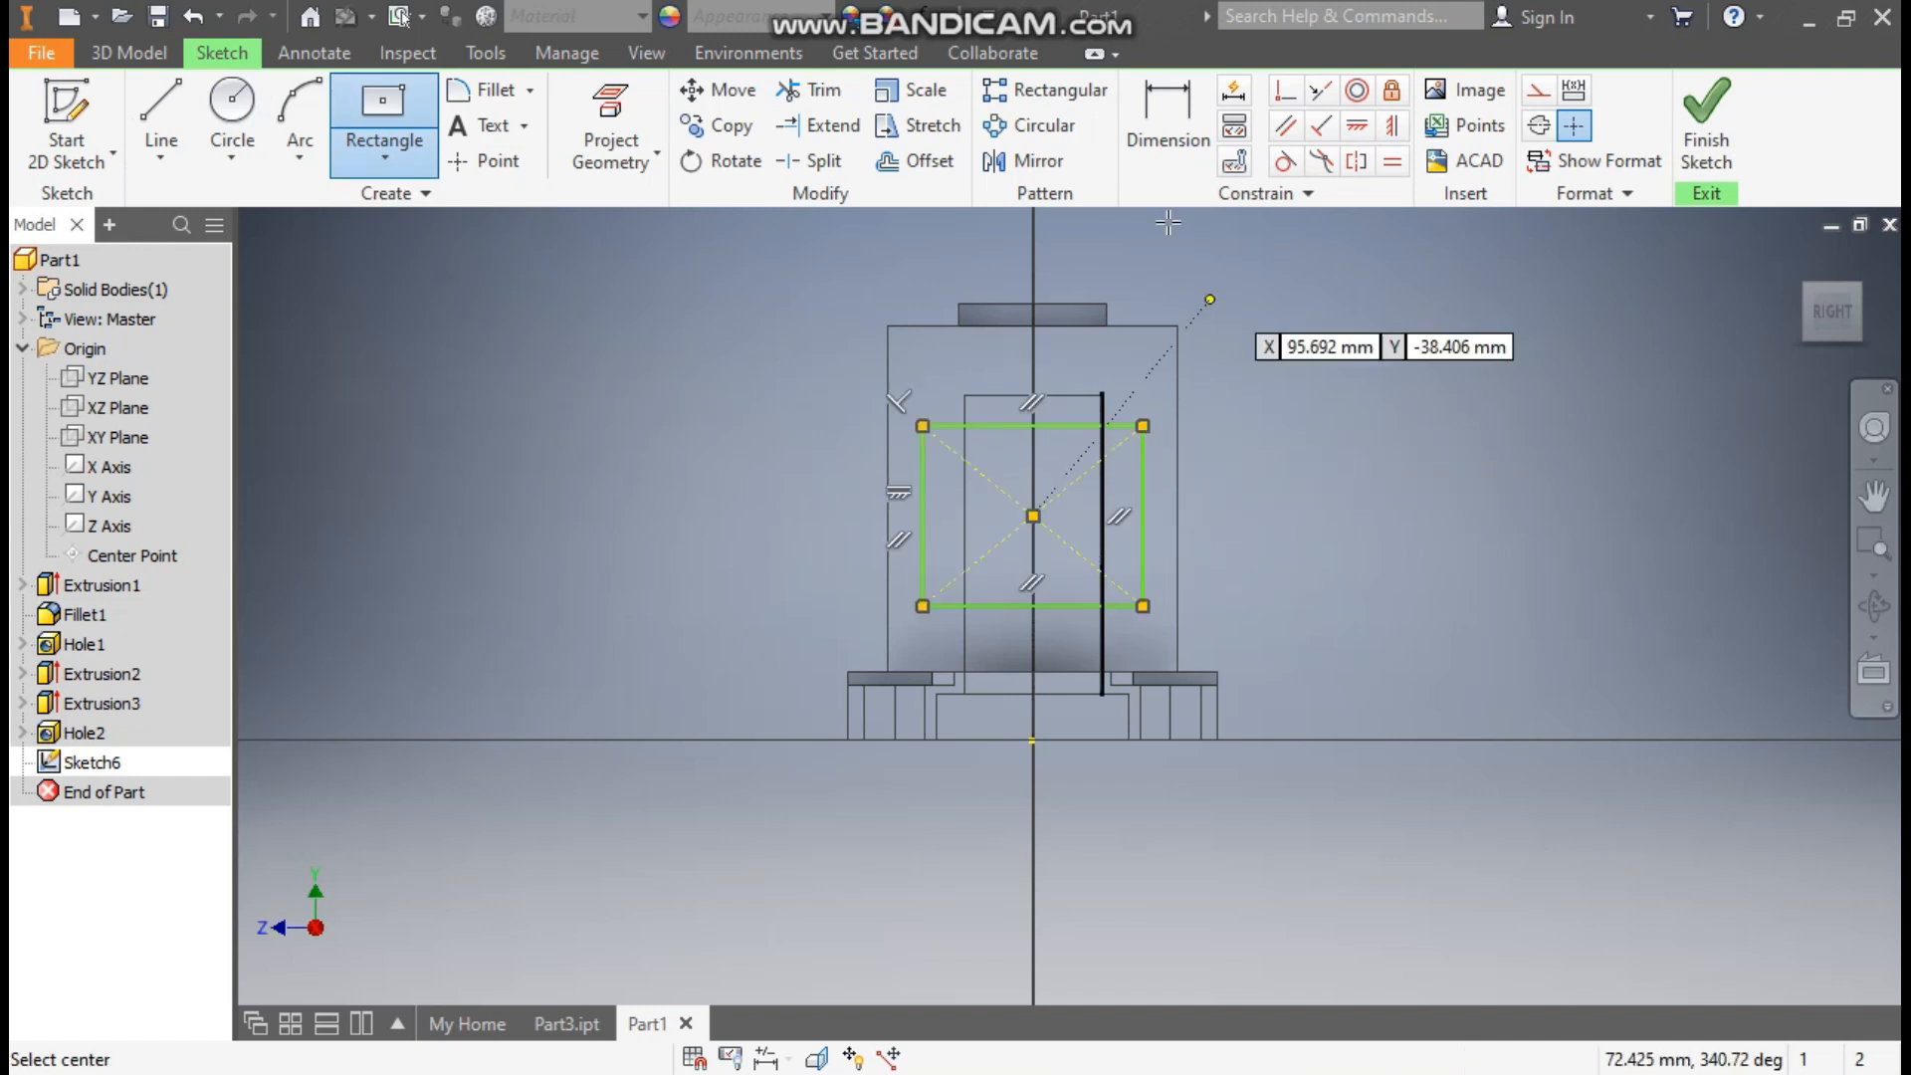
Step: Dimension the rectangle's bottom edge 16 mm above the top face of the base plate
left_click(1168, 115)
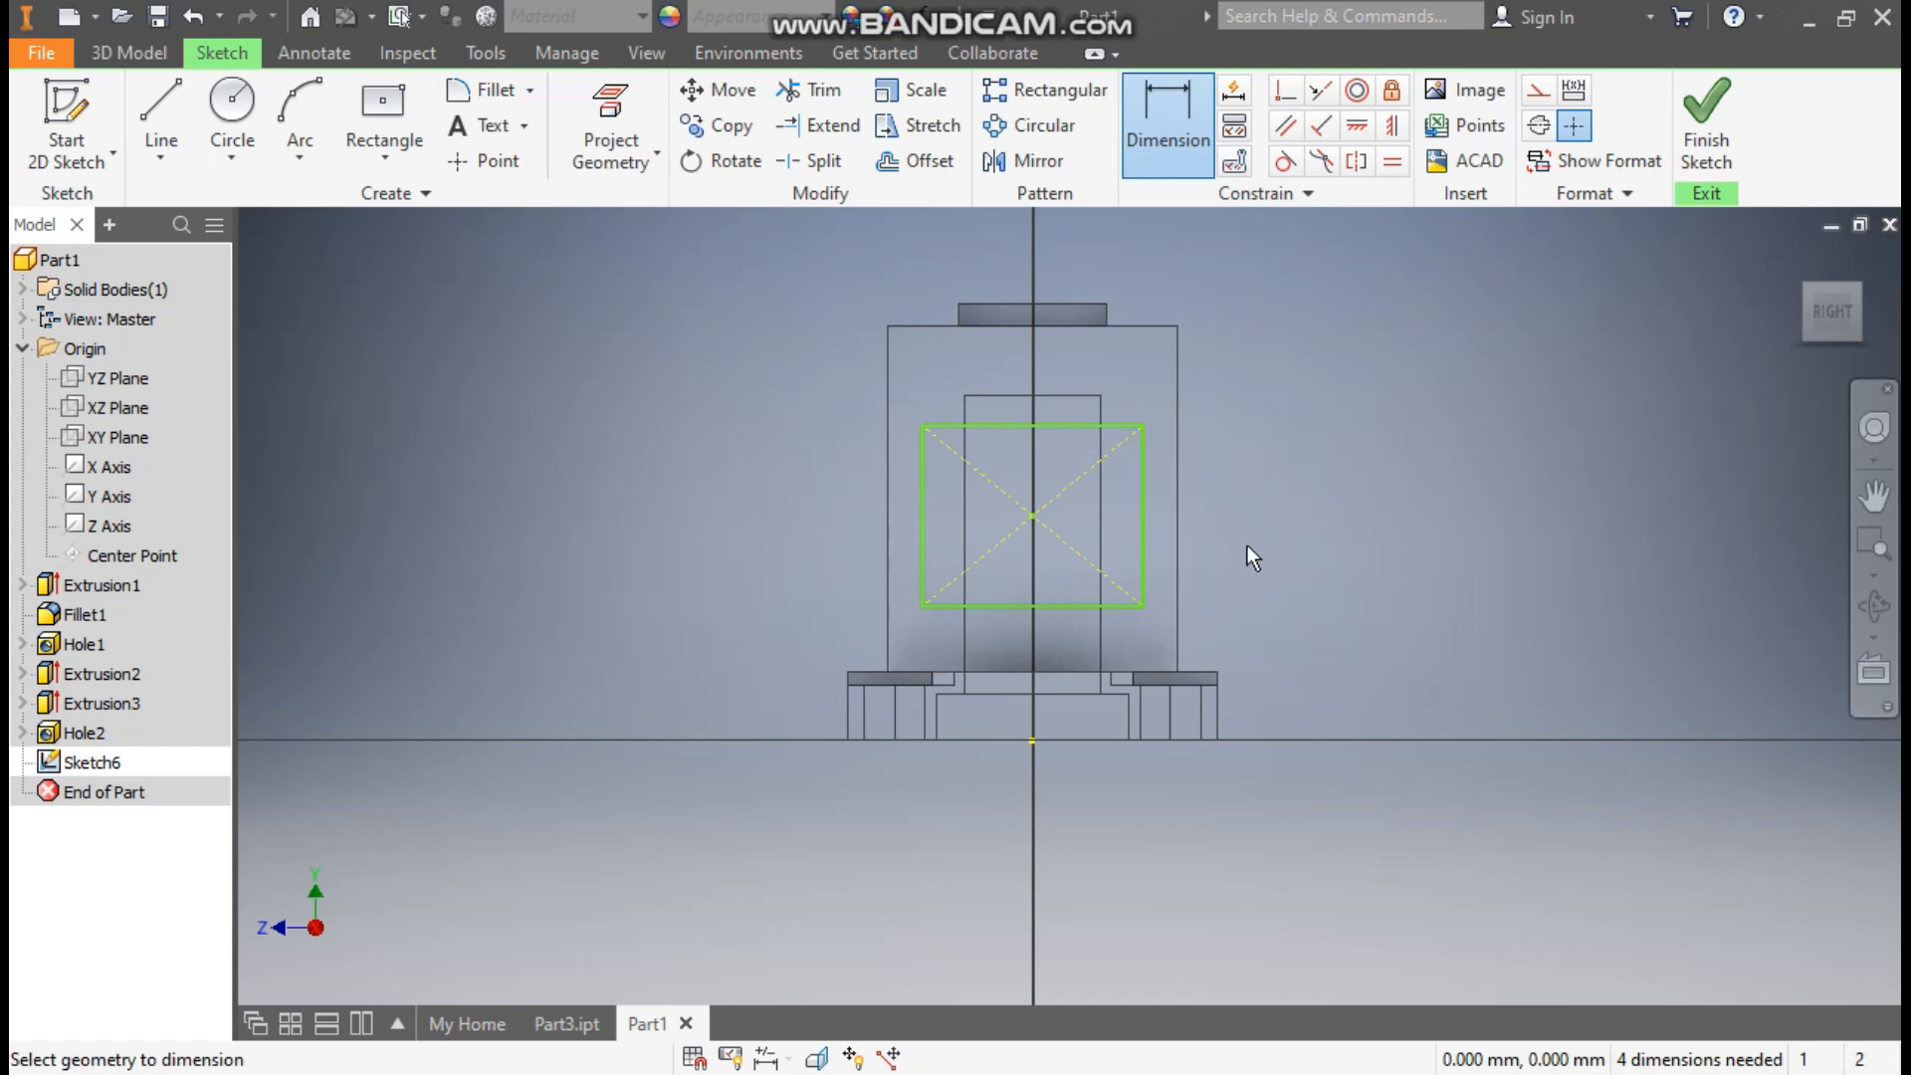
left_click(1096, 605)
scroll(953, 649, "up", 3)
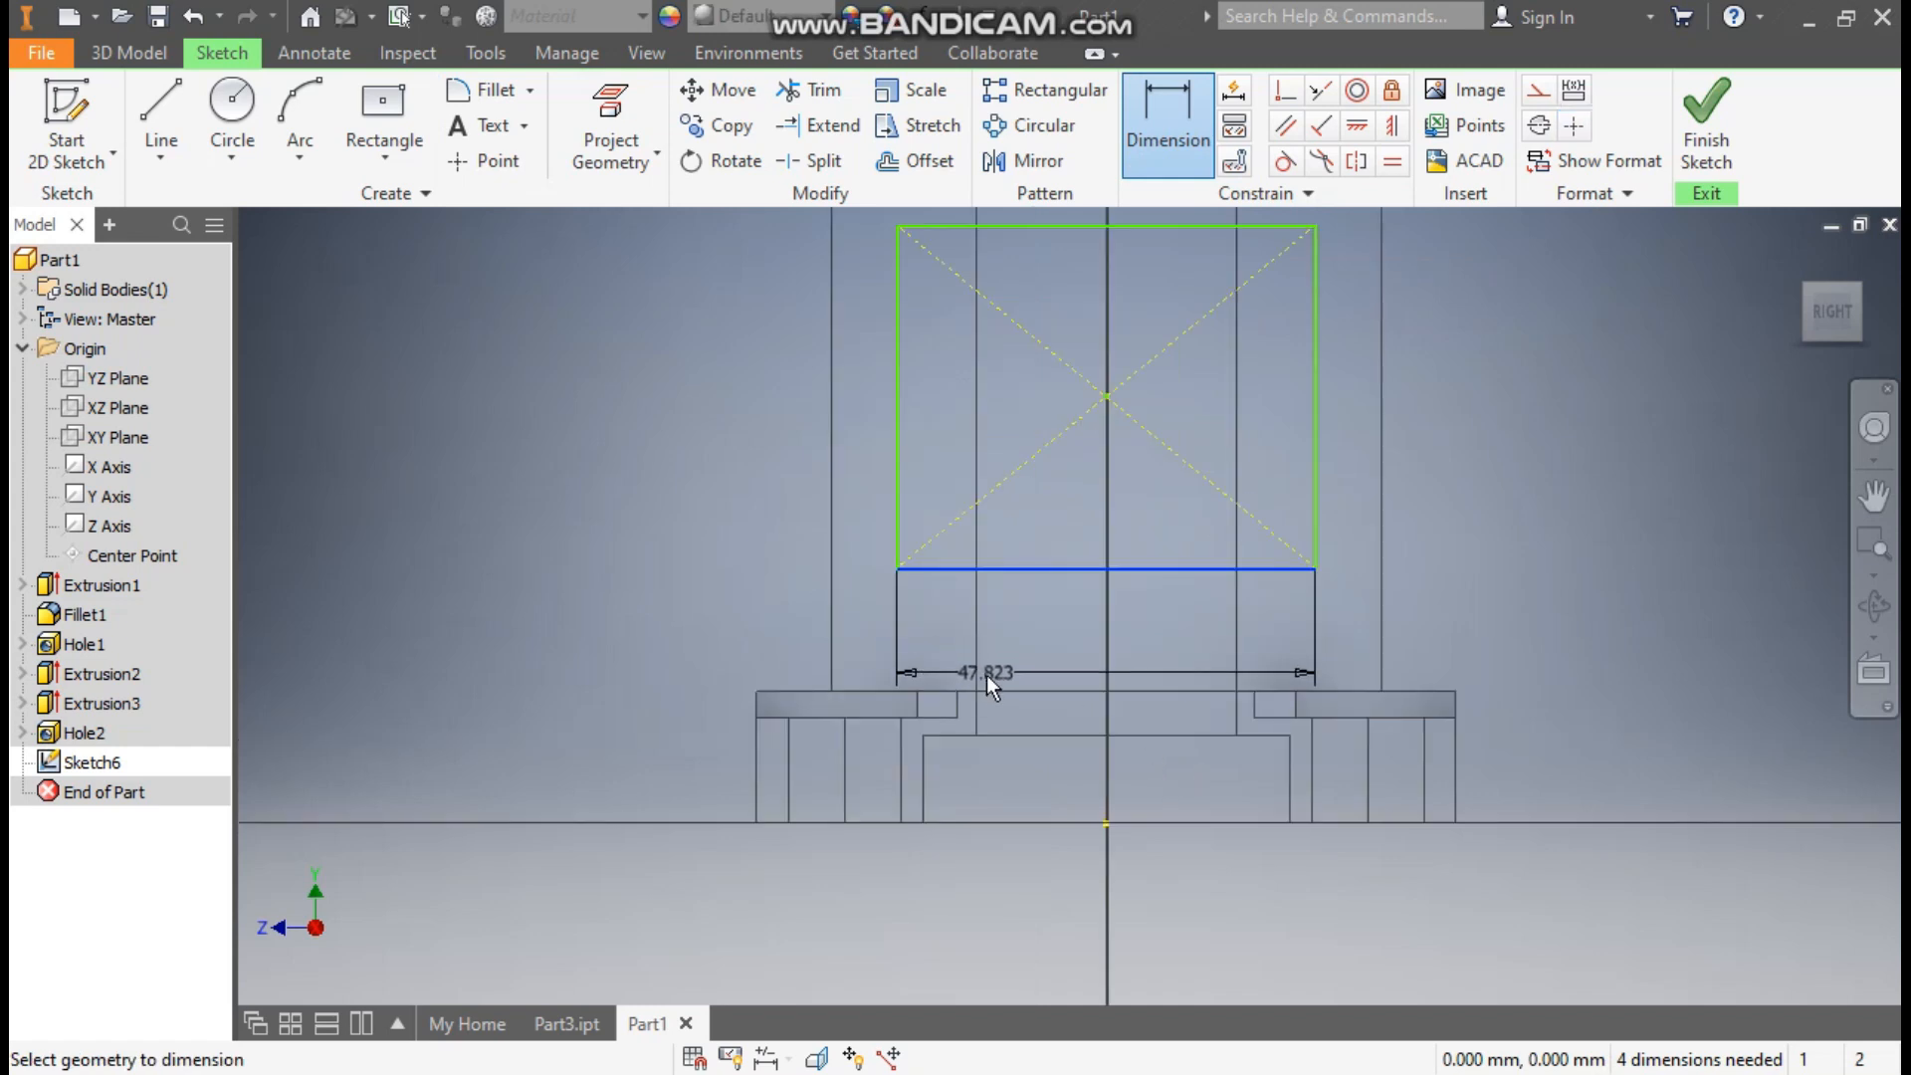
left_click(984, 691)
left_click(721, 637)
type("16")
key("Return")
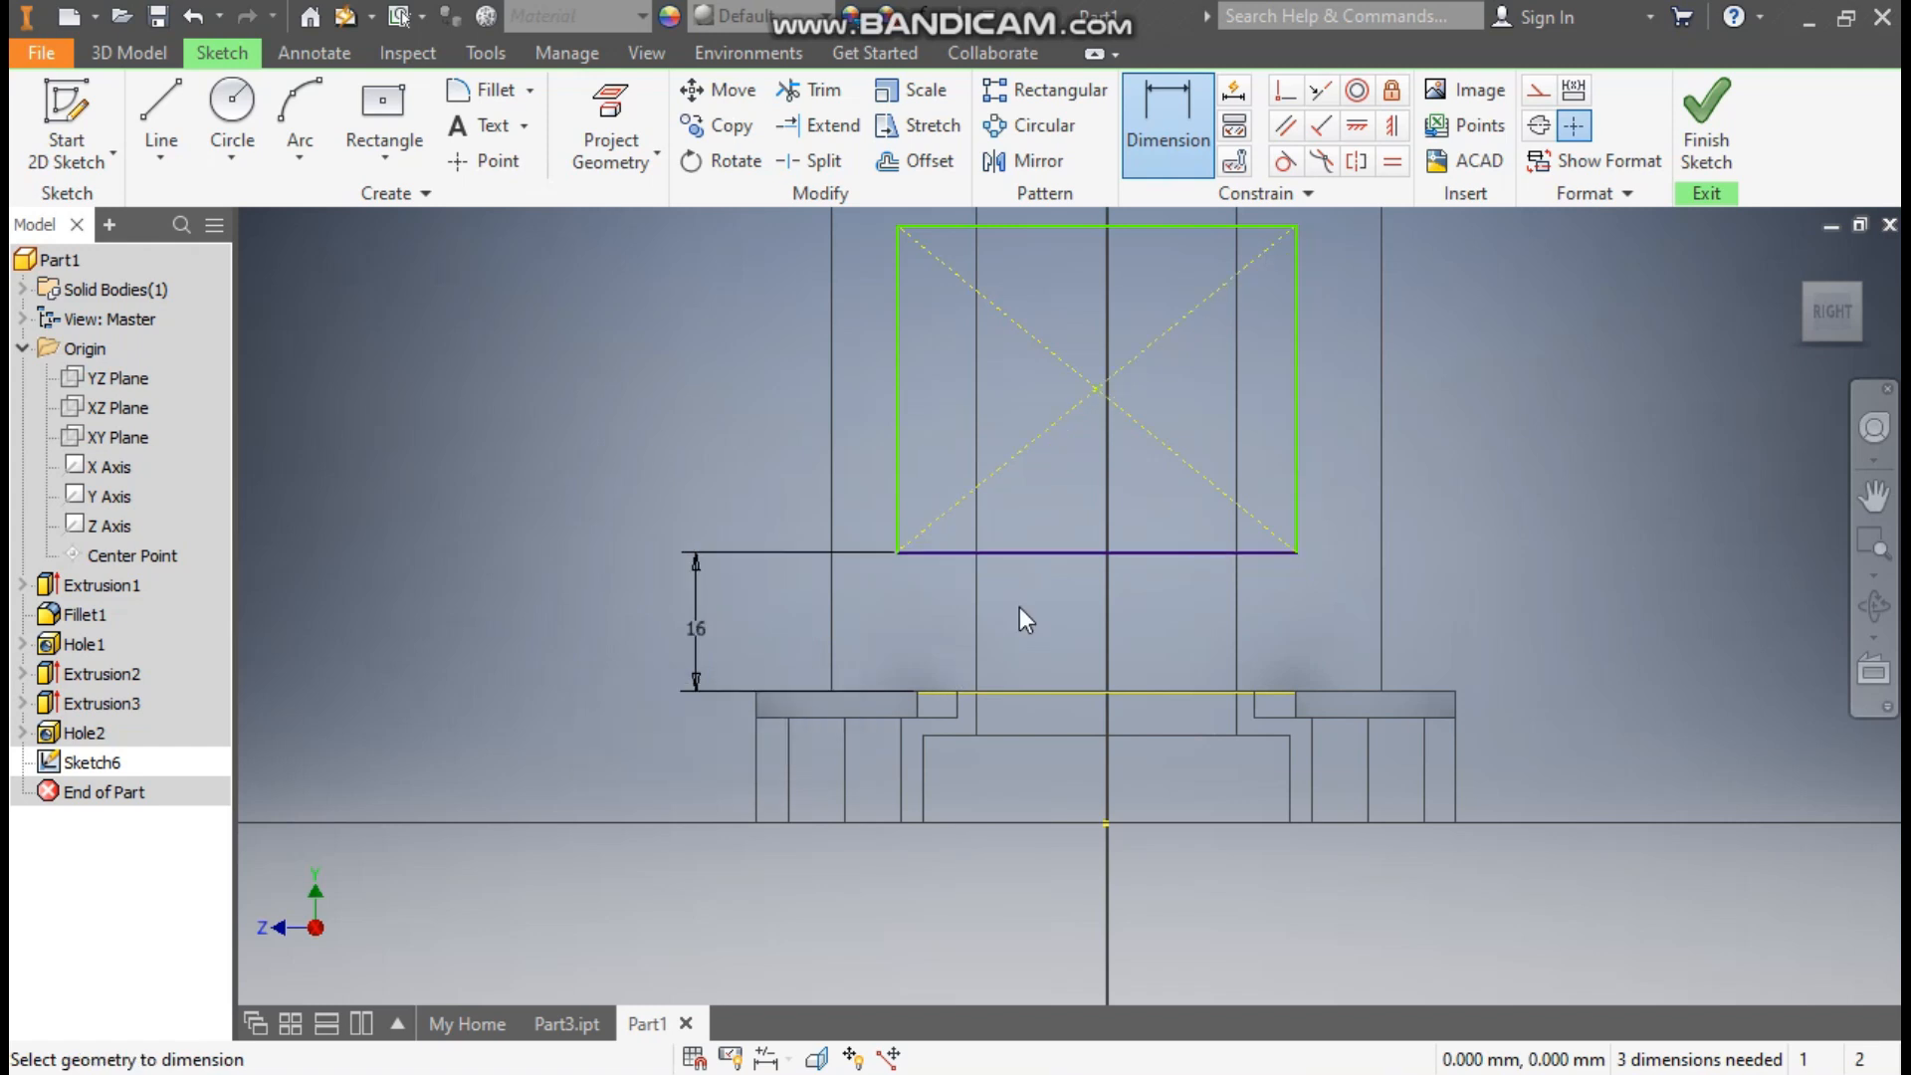
Step: Dimension the window rectangle 30 mm high and 20 mm wide
left_click(1294, 379)
left_click(1424, 386)
type("30")
key("Return")
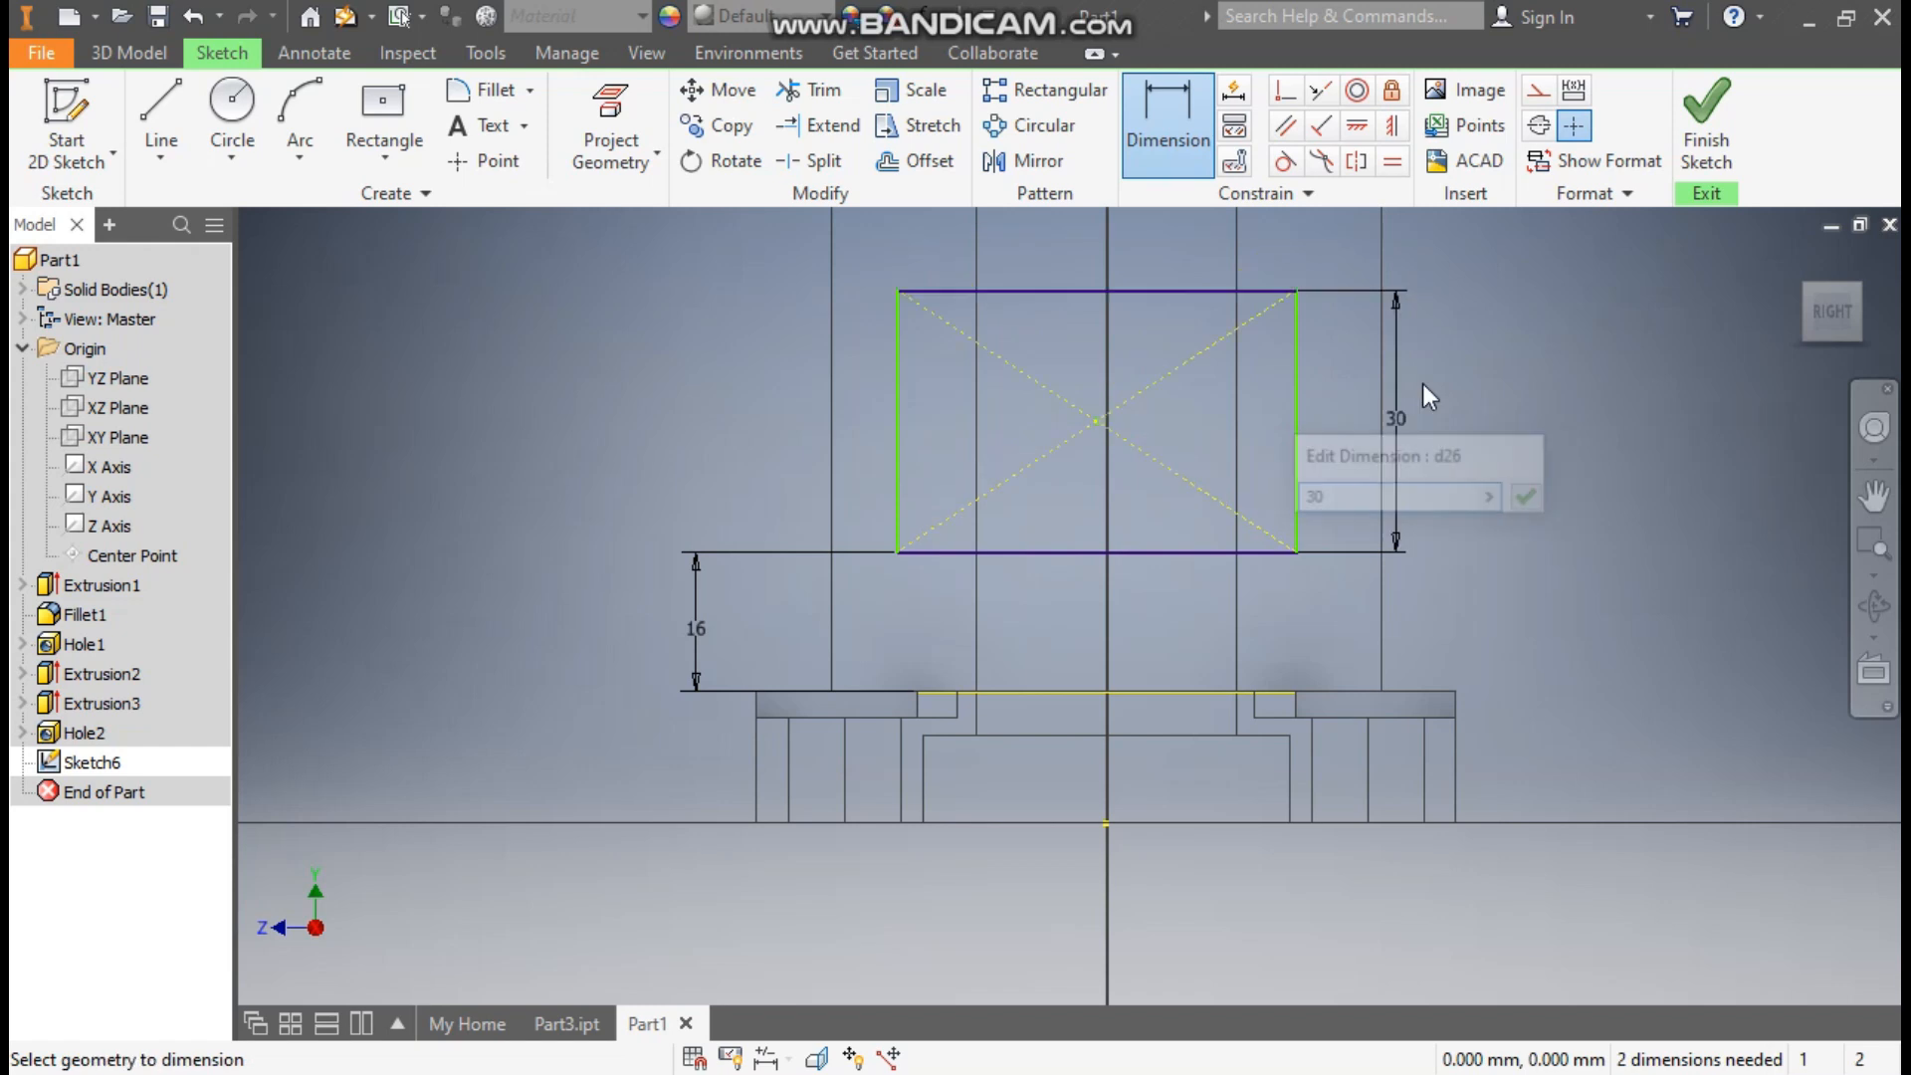
left_click(1163, 292)
left_click(1163, 249)
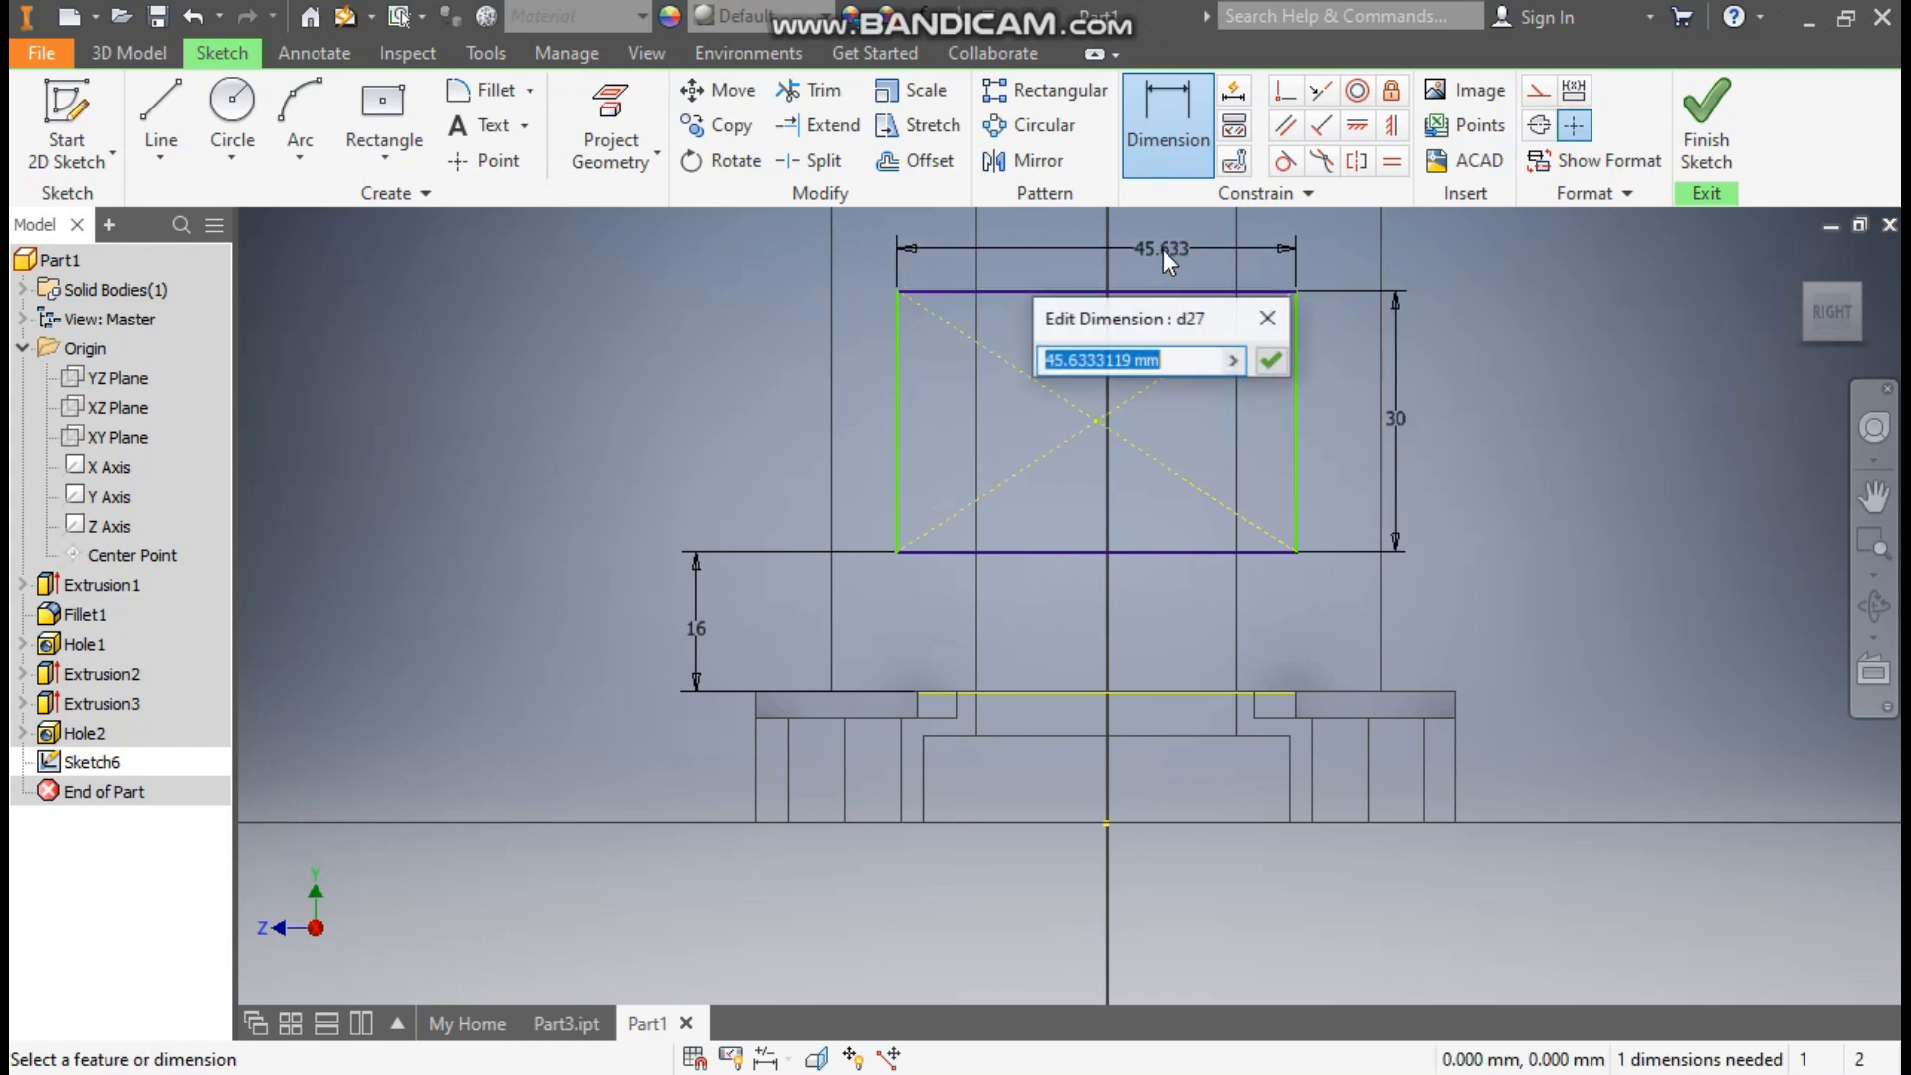
type("20")
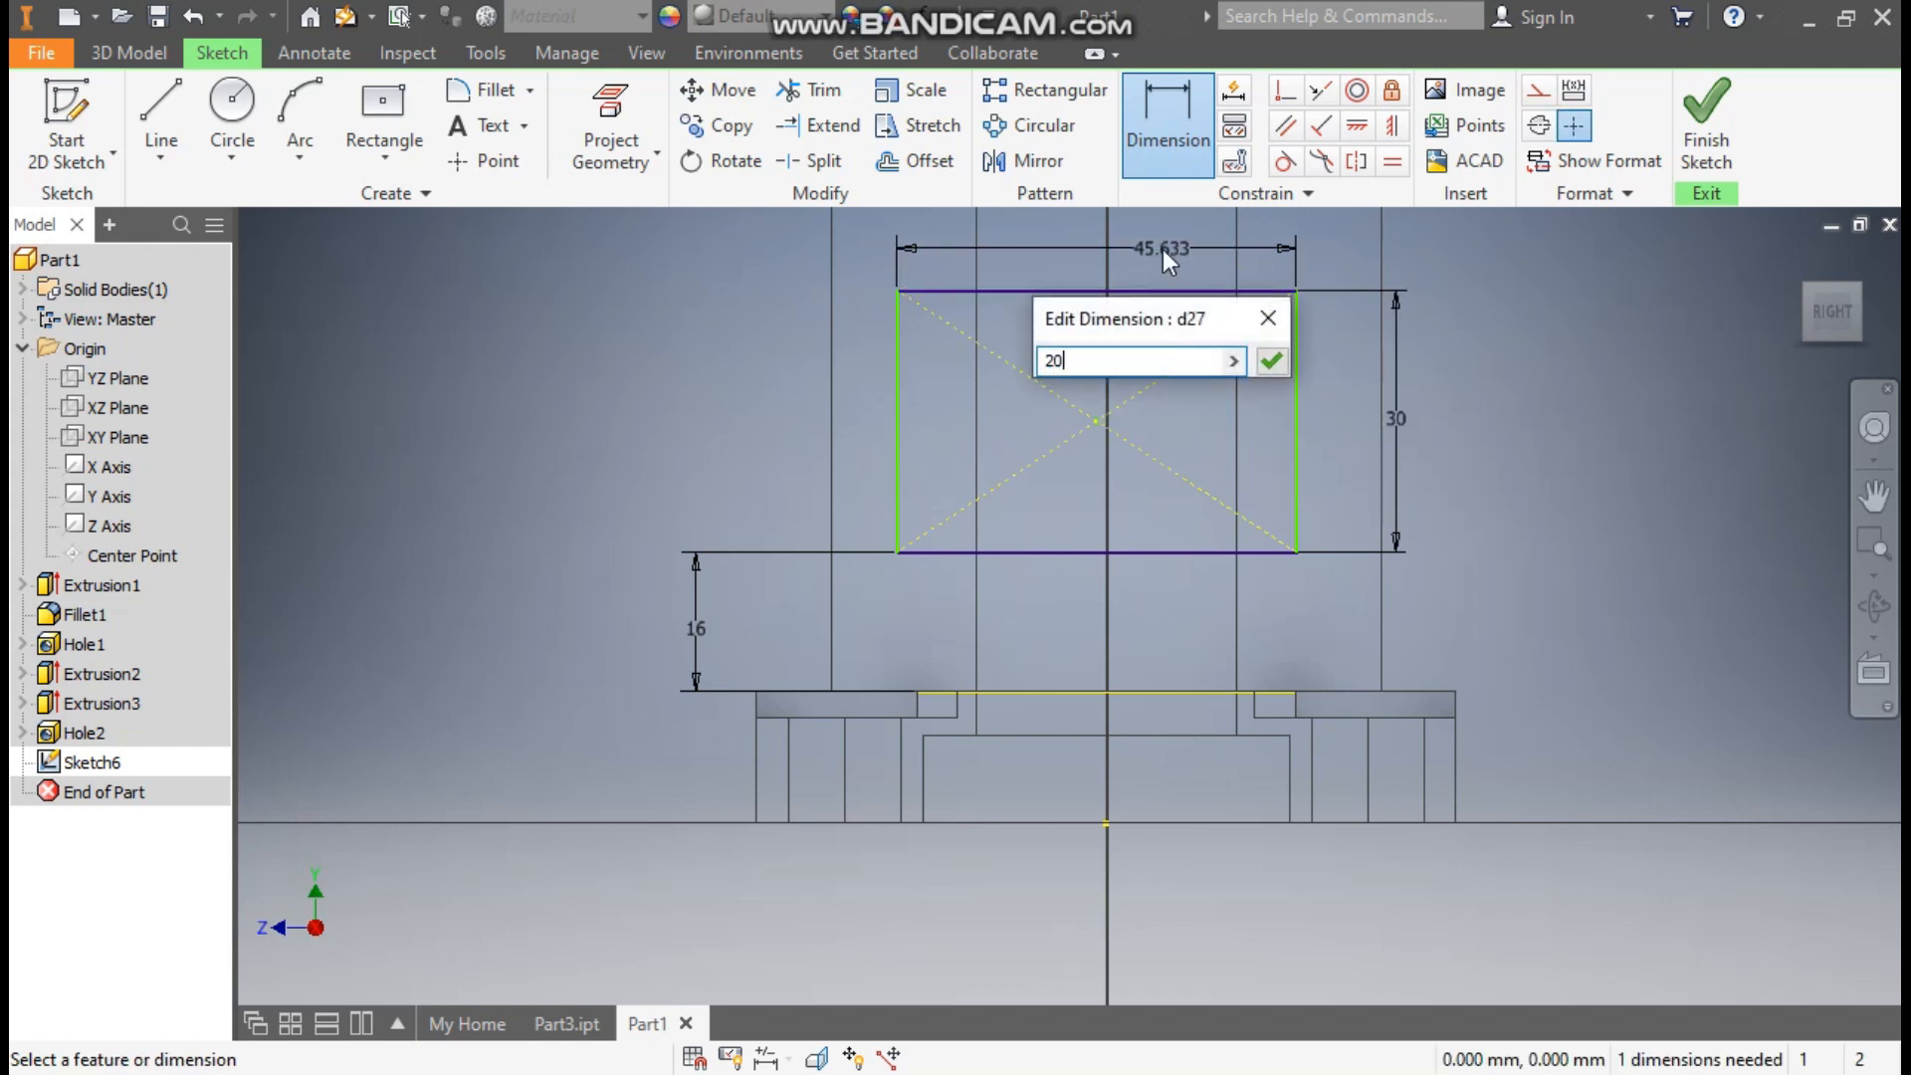
key("Return")
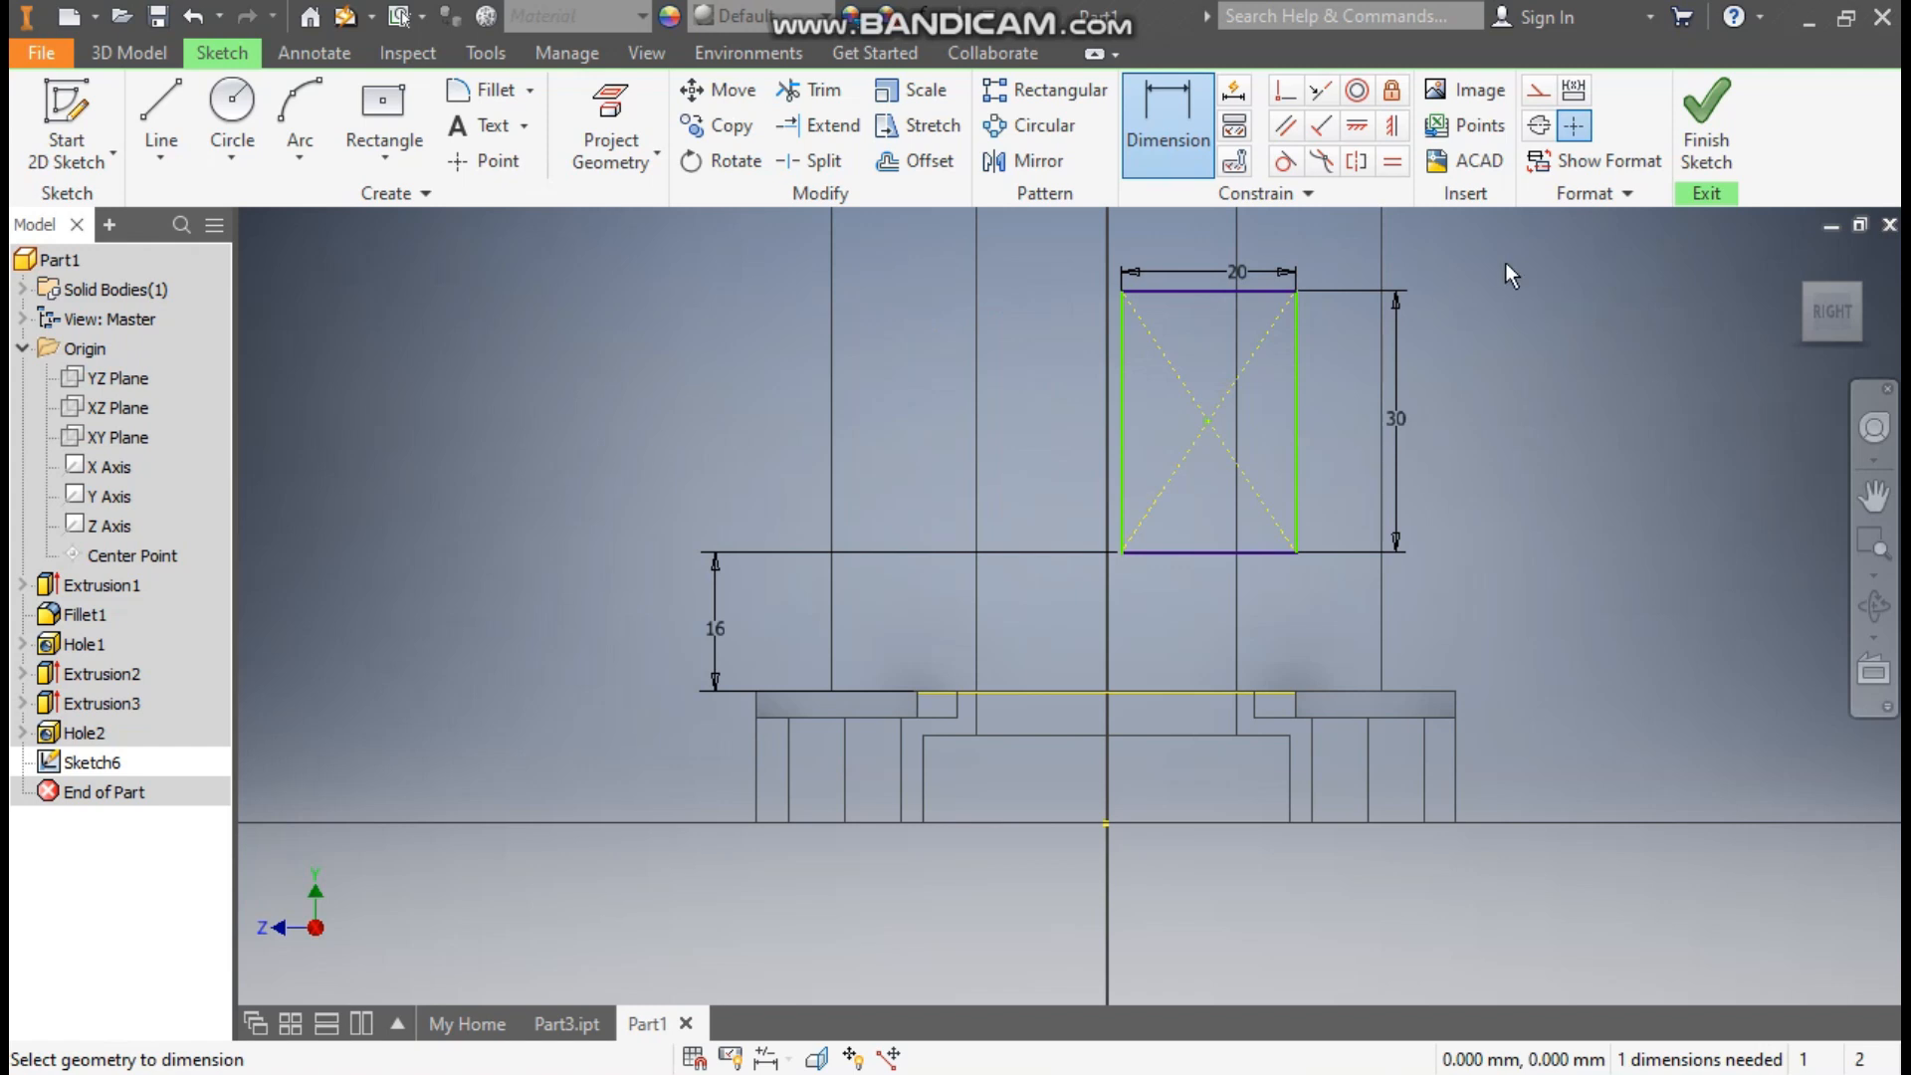
Step: Align the rectangle's centre point with the sketch origin using a Horizontal constraint, and finish the sketch
left_click(1394, 127)
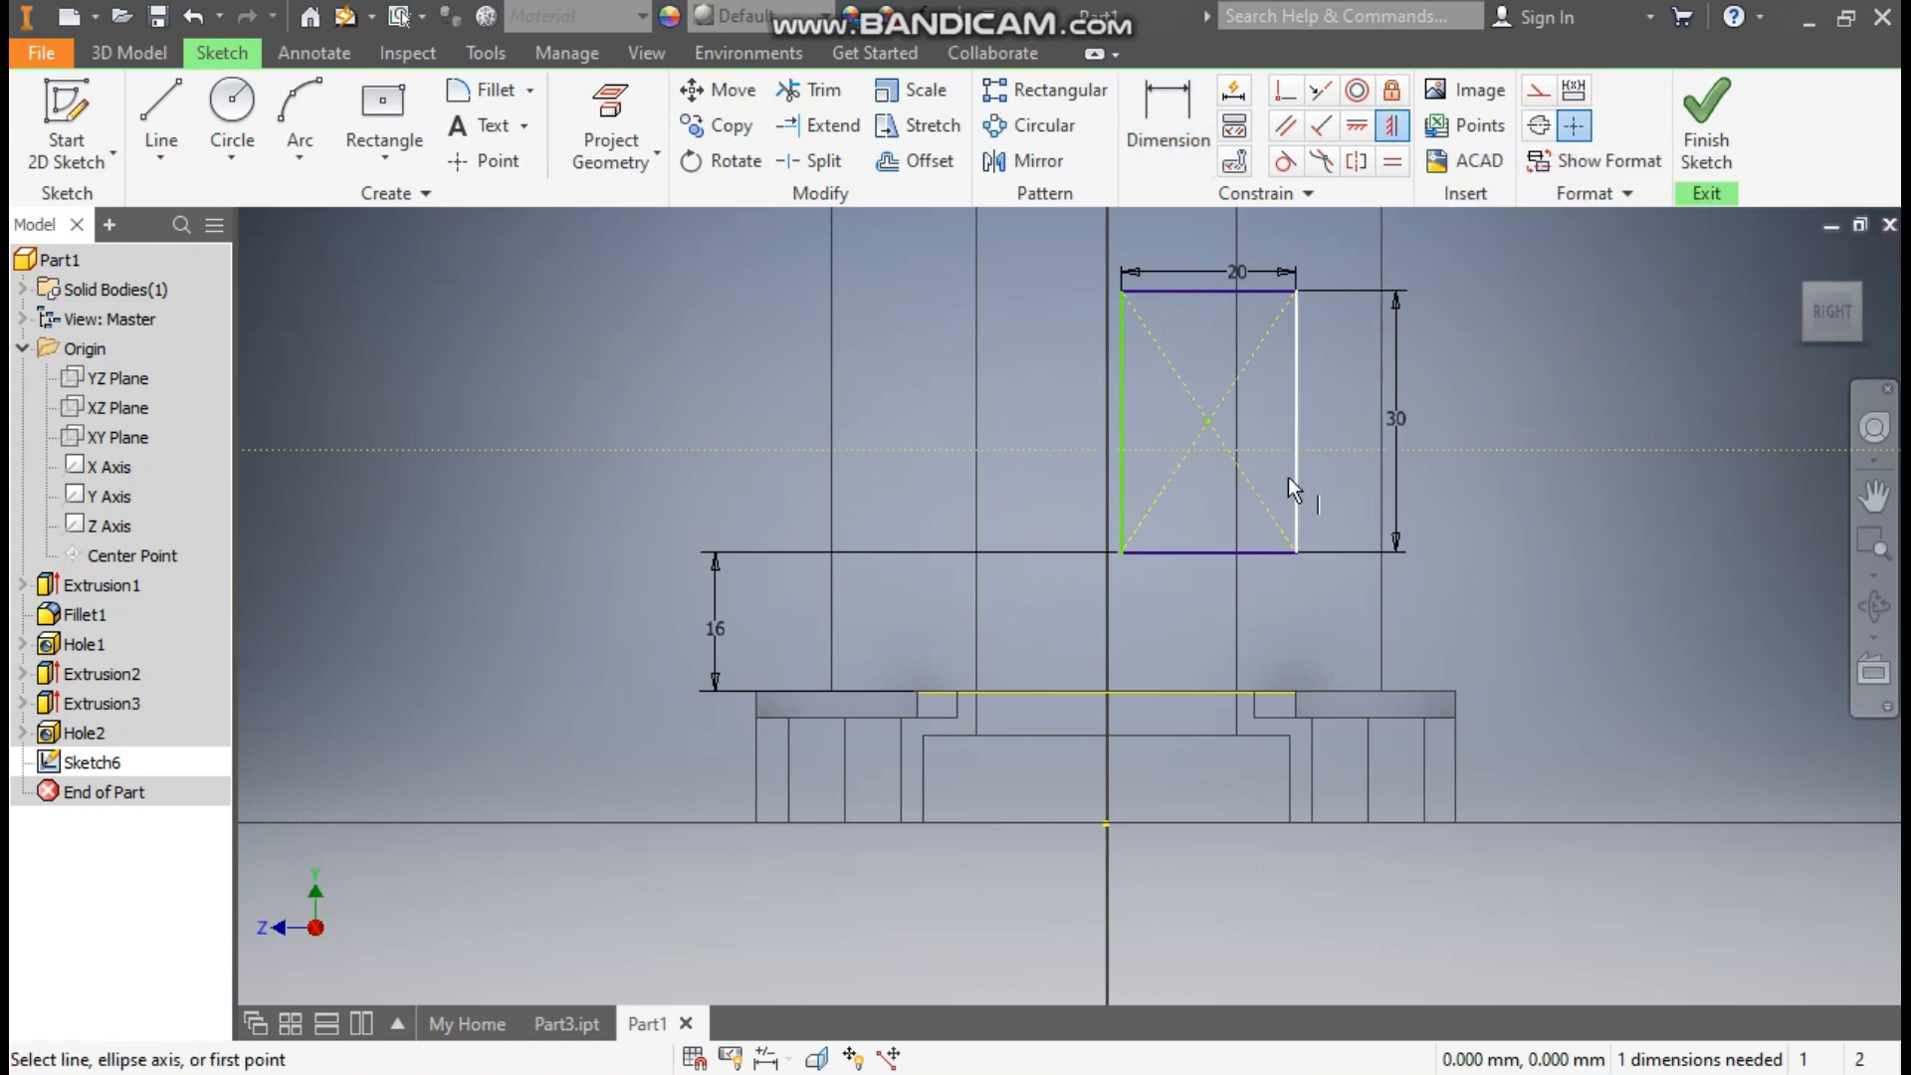
left_click(1360, 141)
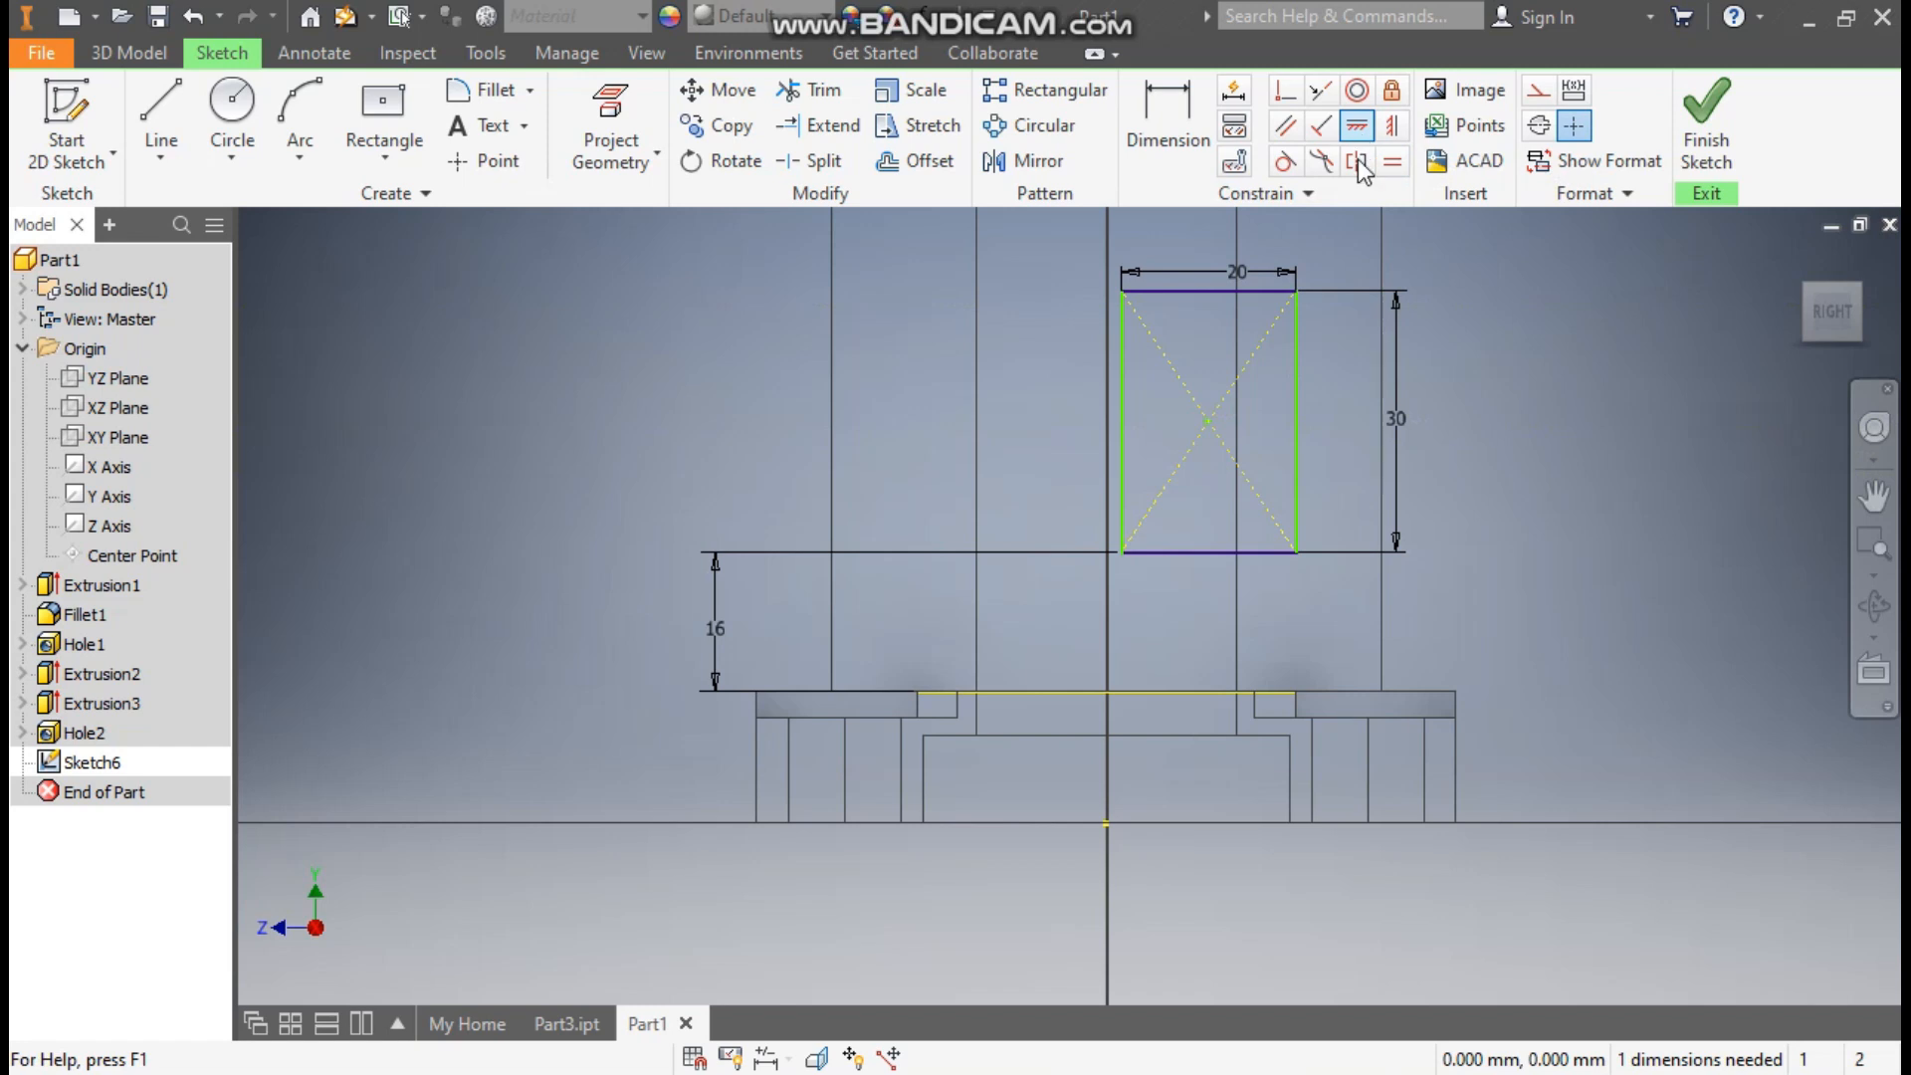
left_click(1208, 421)
left_click(1107, 820)
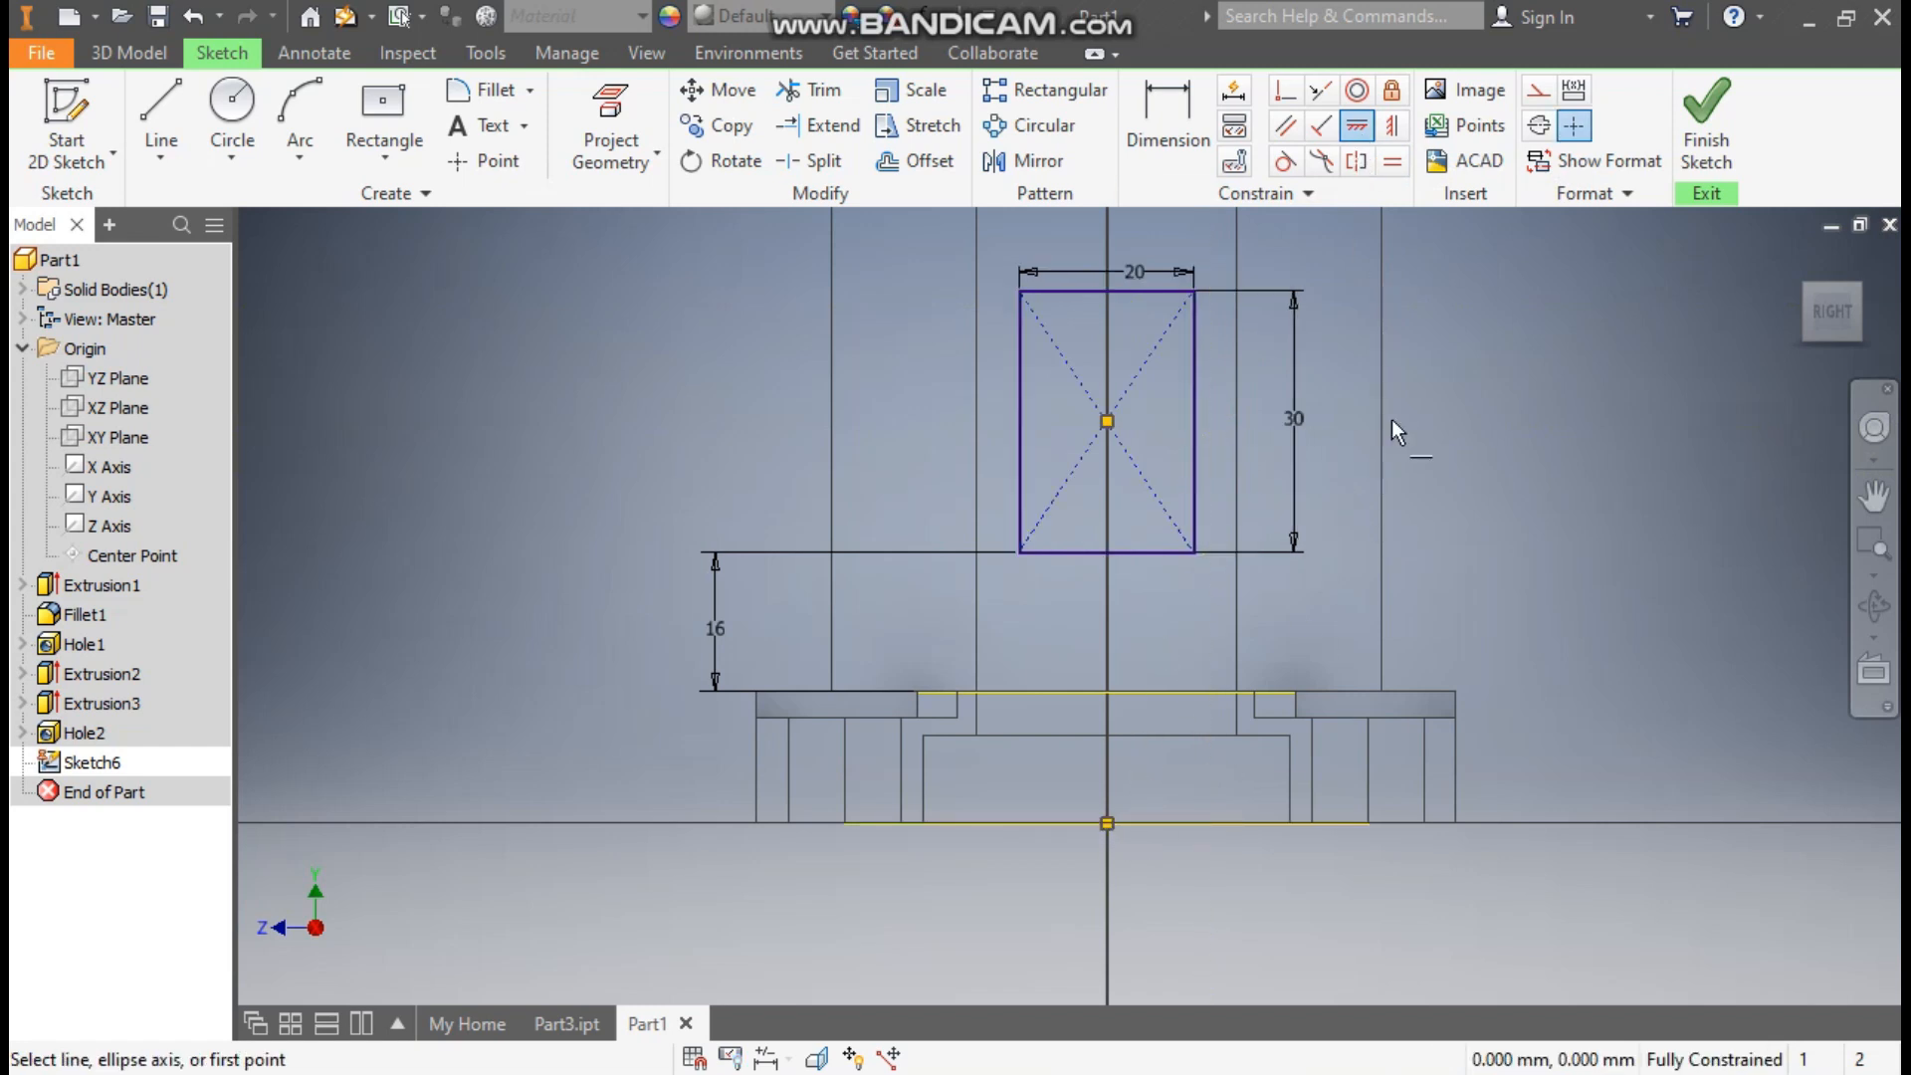
left_click(1706, 110)
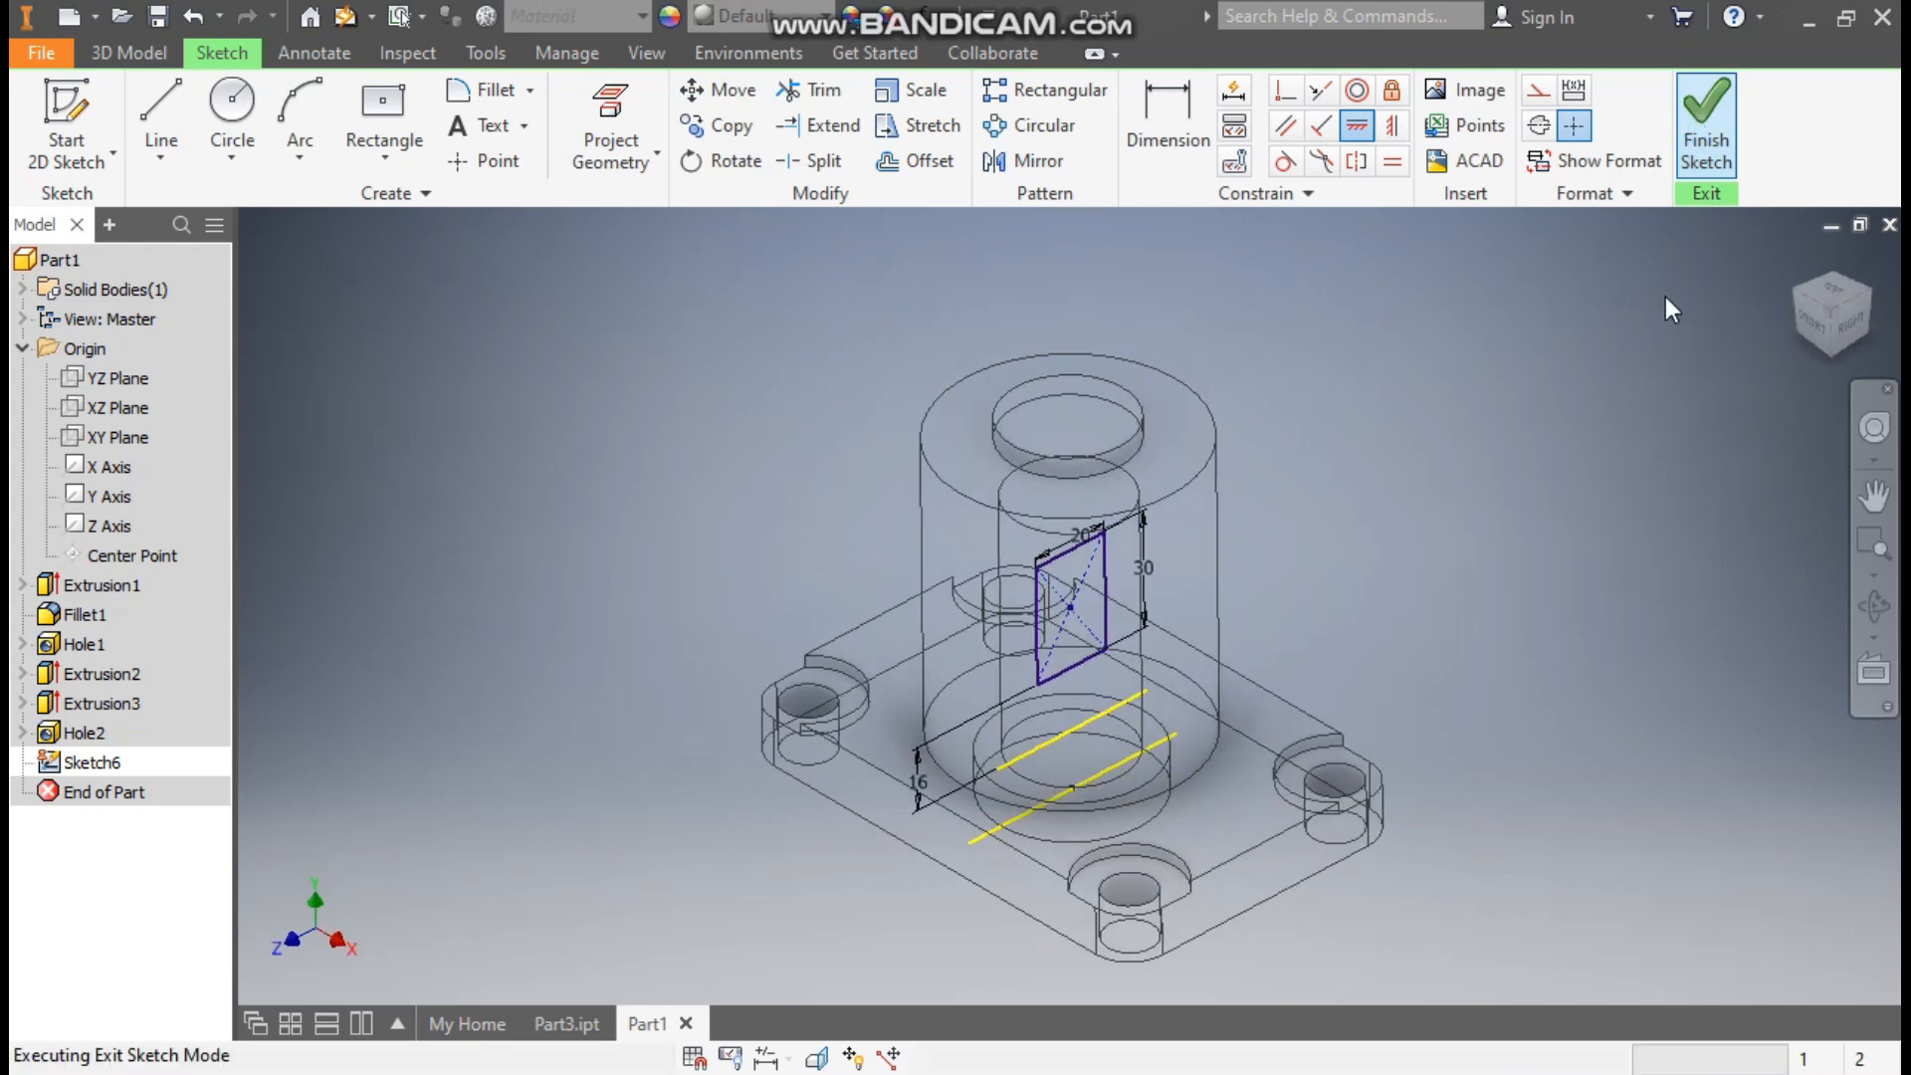
Step: Set up an extrusion of the window rectangle as a symmetric cut with the All extent
left_click(162, 109)
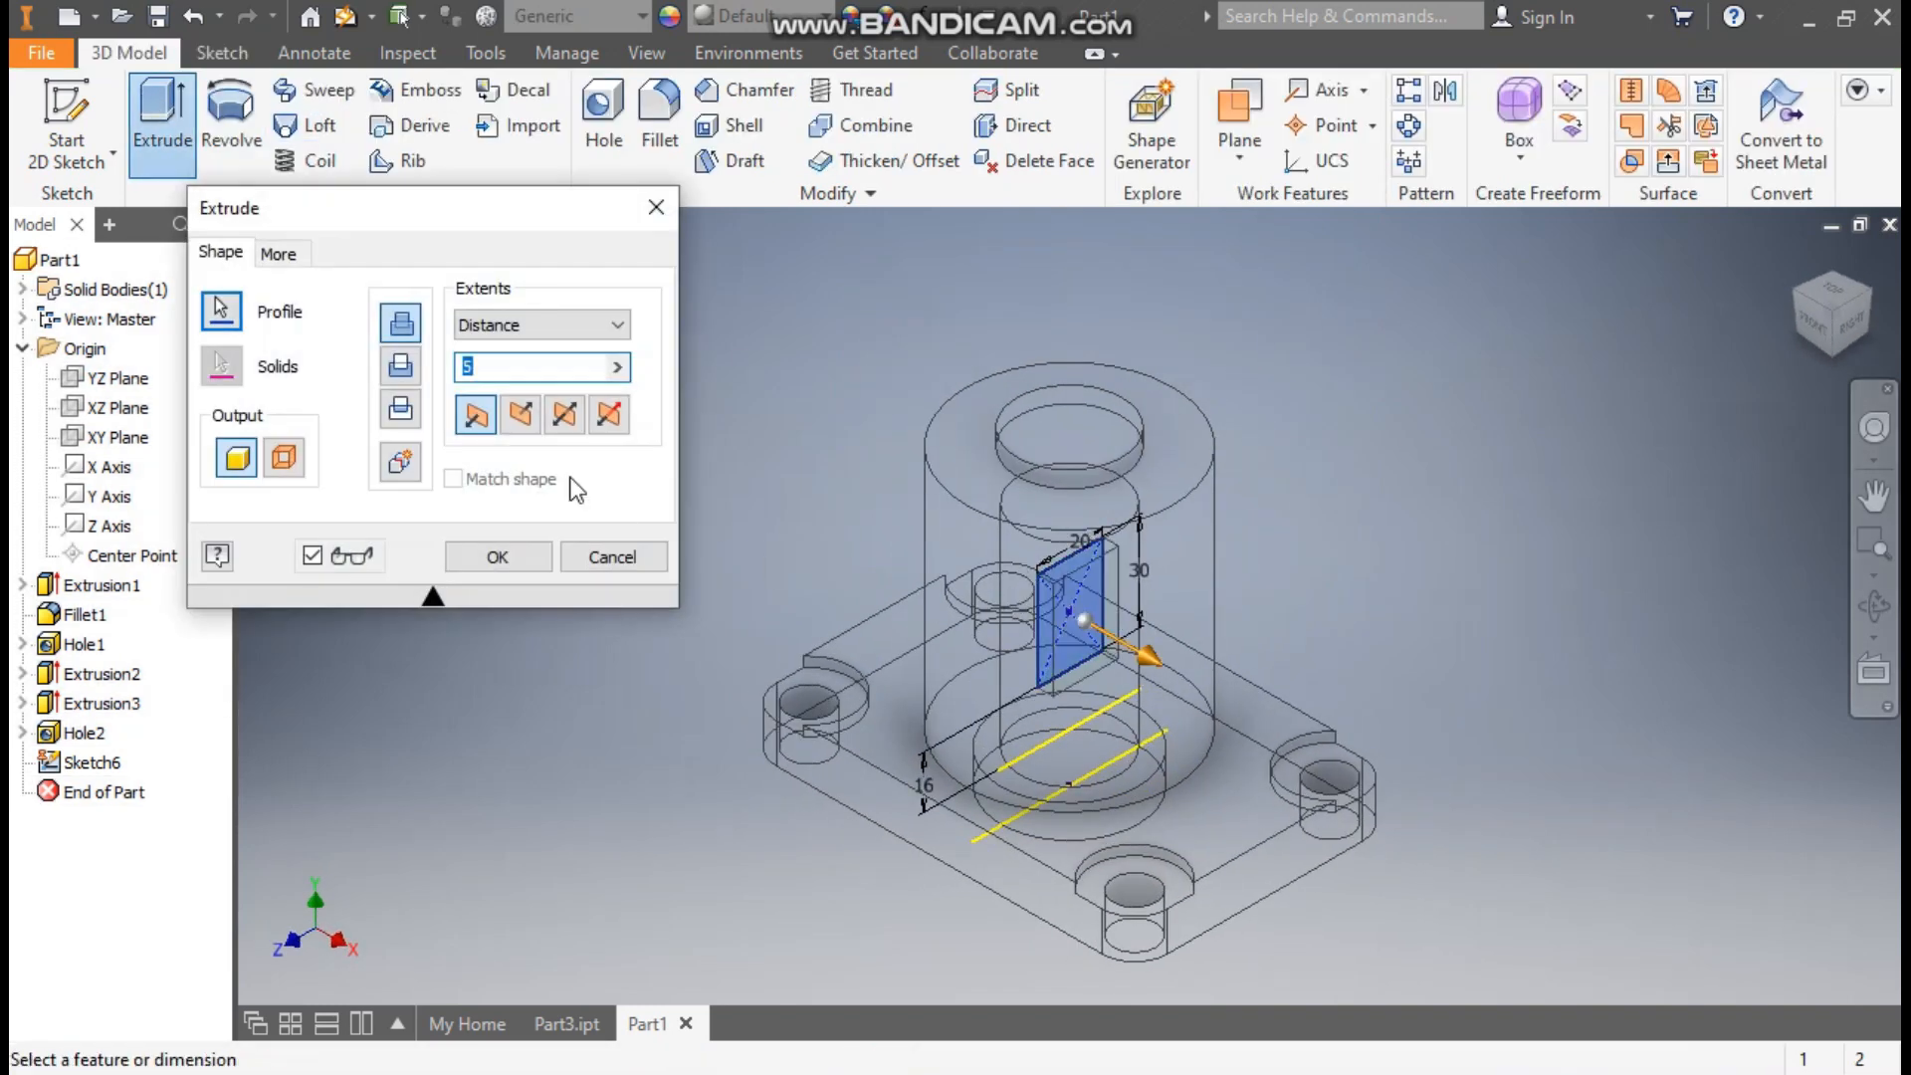
left_click(563, 416)
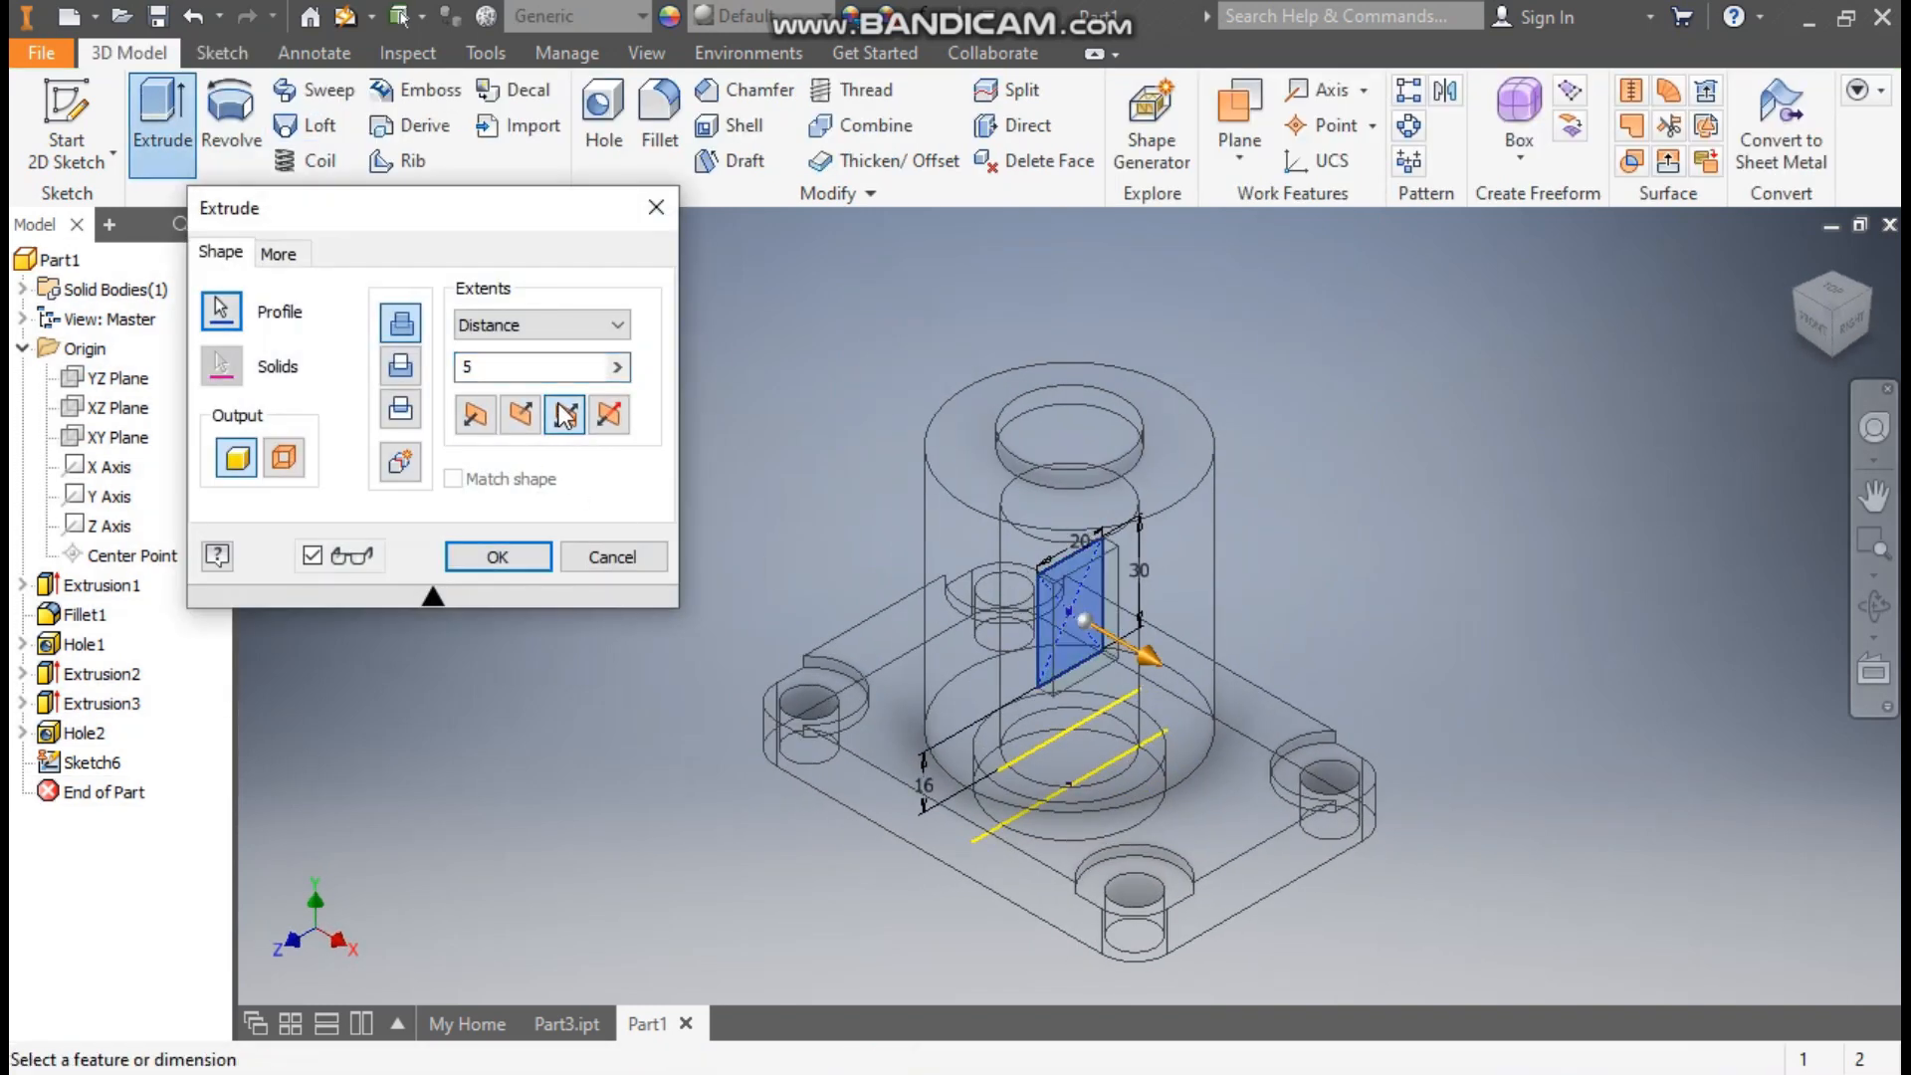
left_click(488, 324)
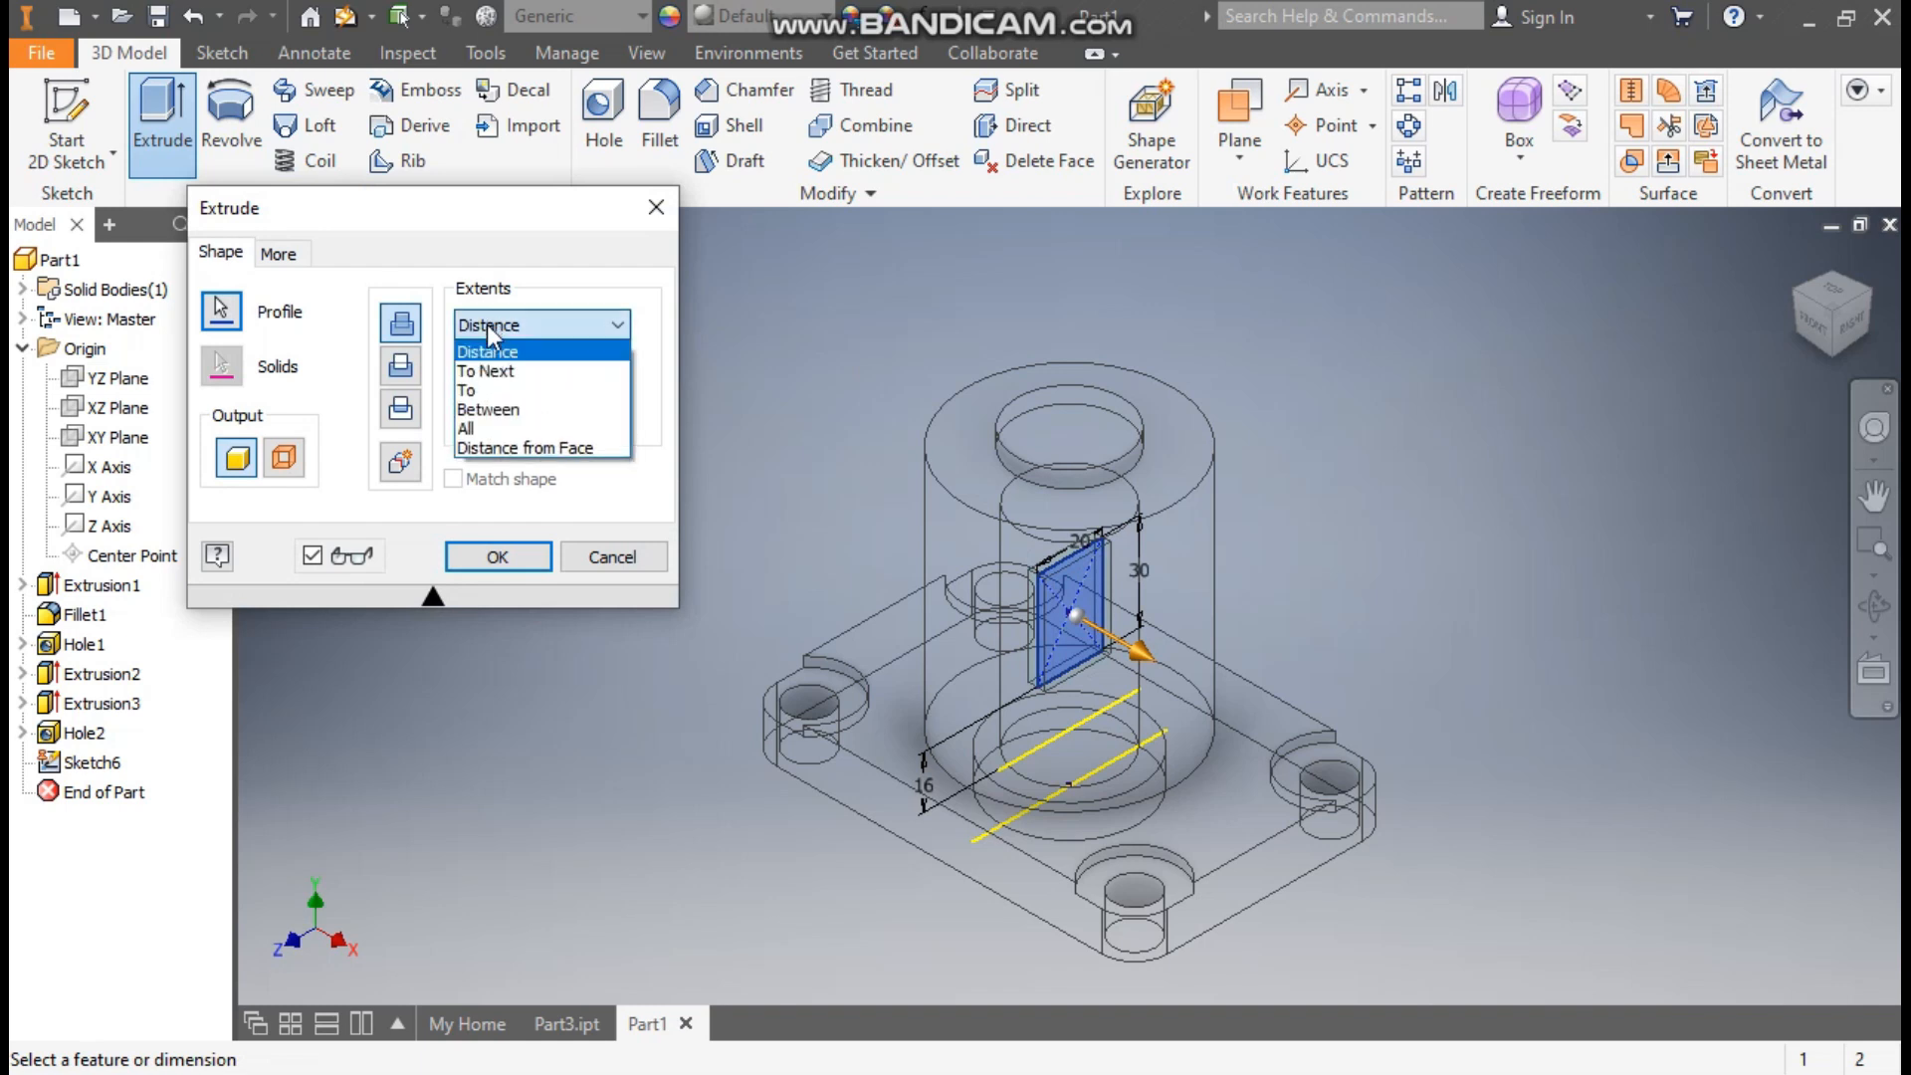
left_click(481, 428)
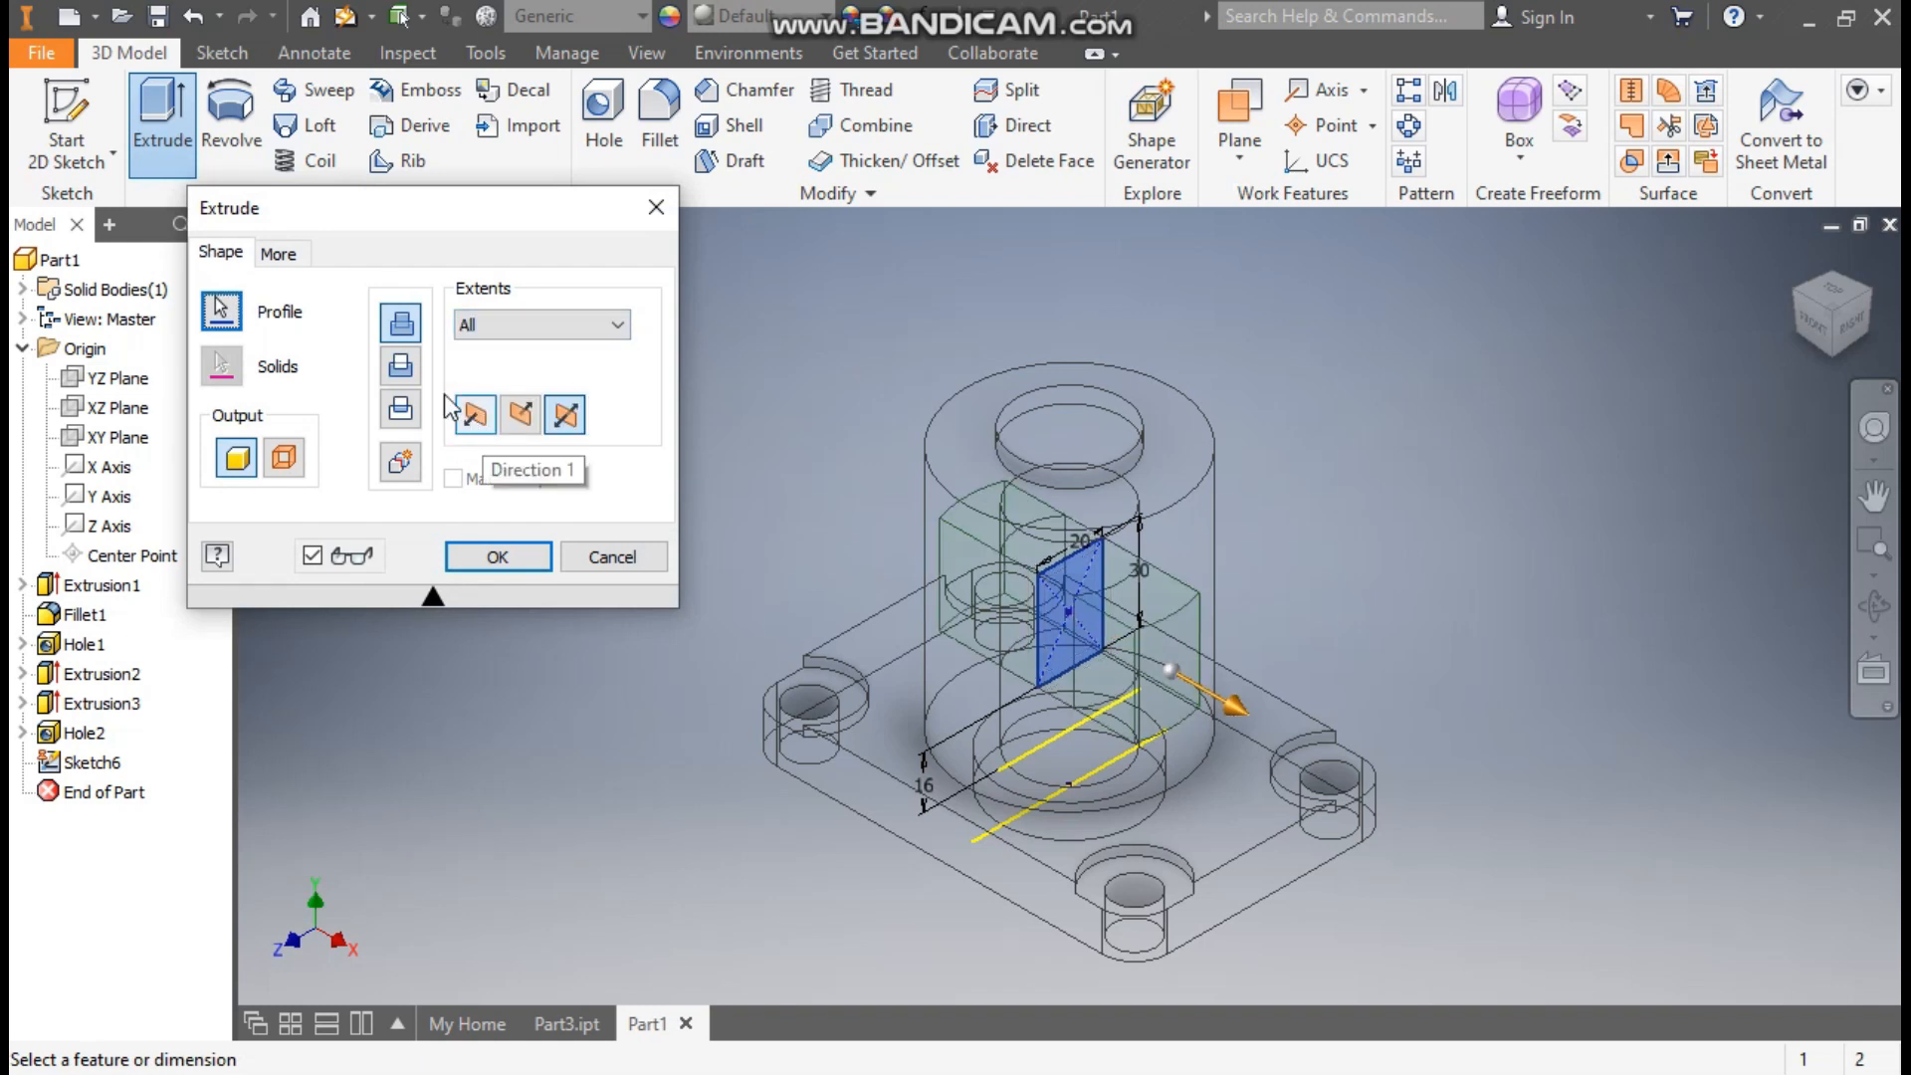
left_click(401, 368)
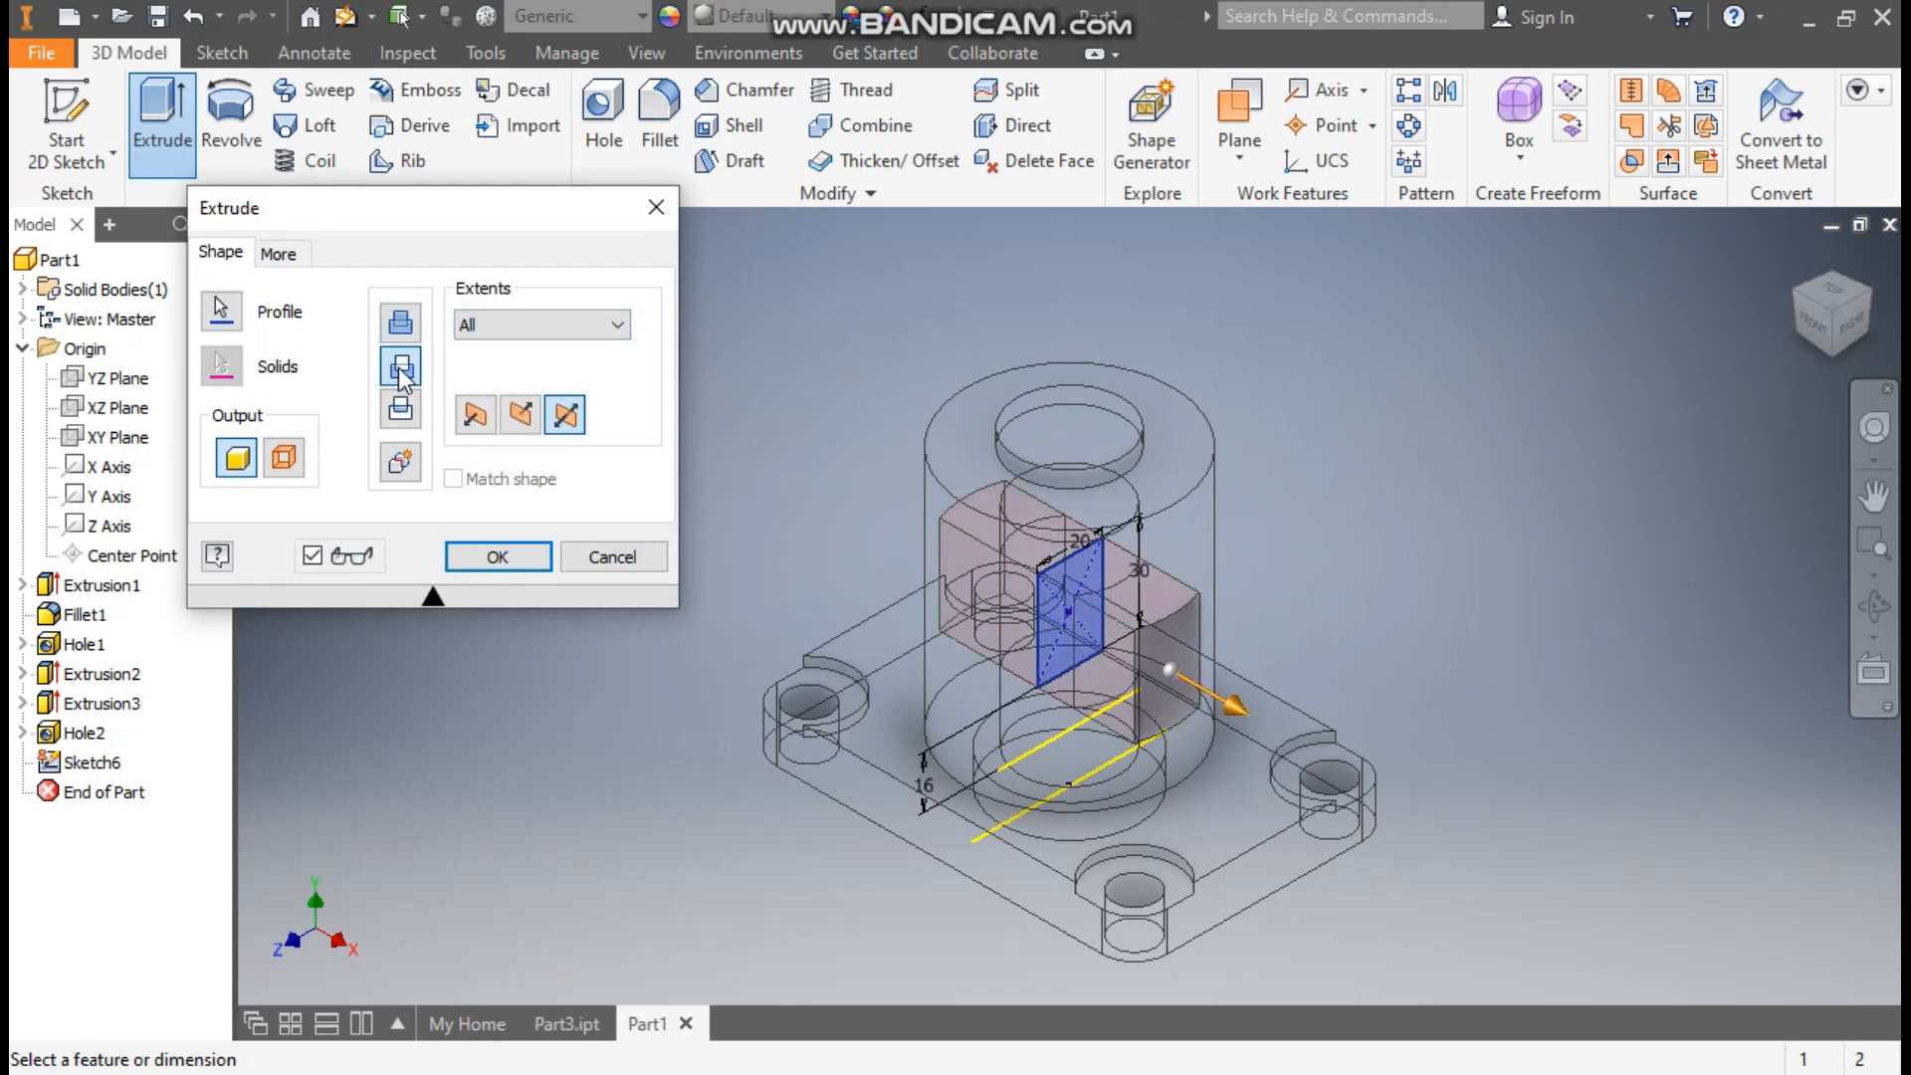
Step: Restore the Shaded with Edges visual style and complete the window cut through the cylinder
left_click(657, 56)
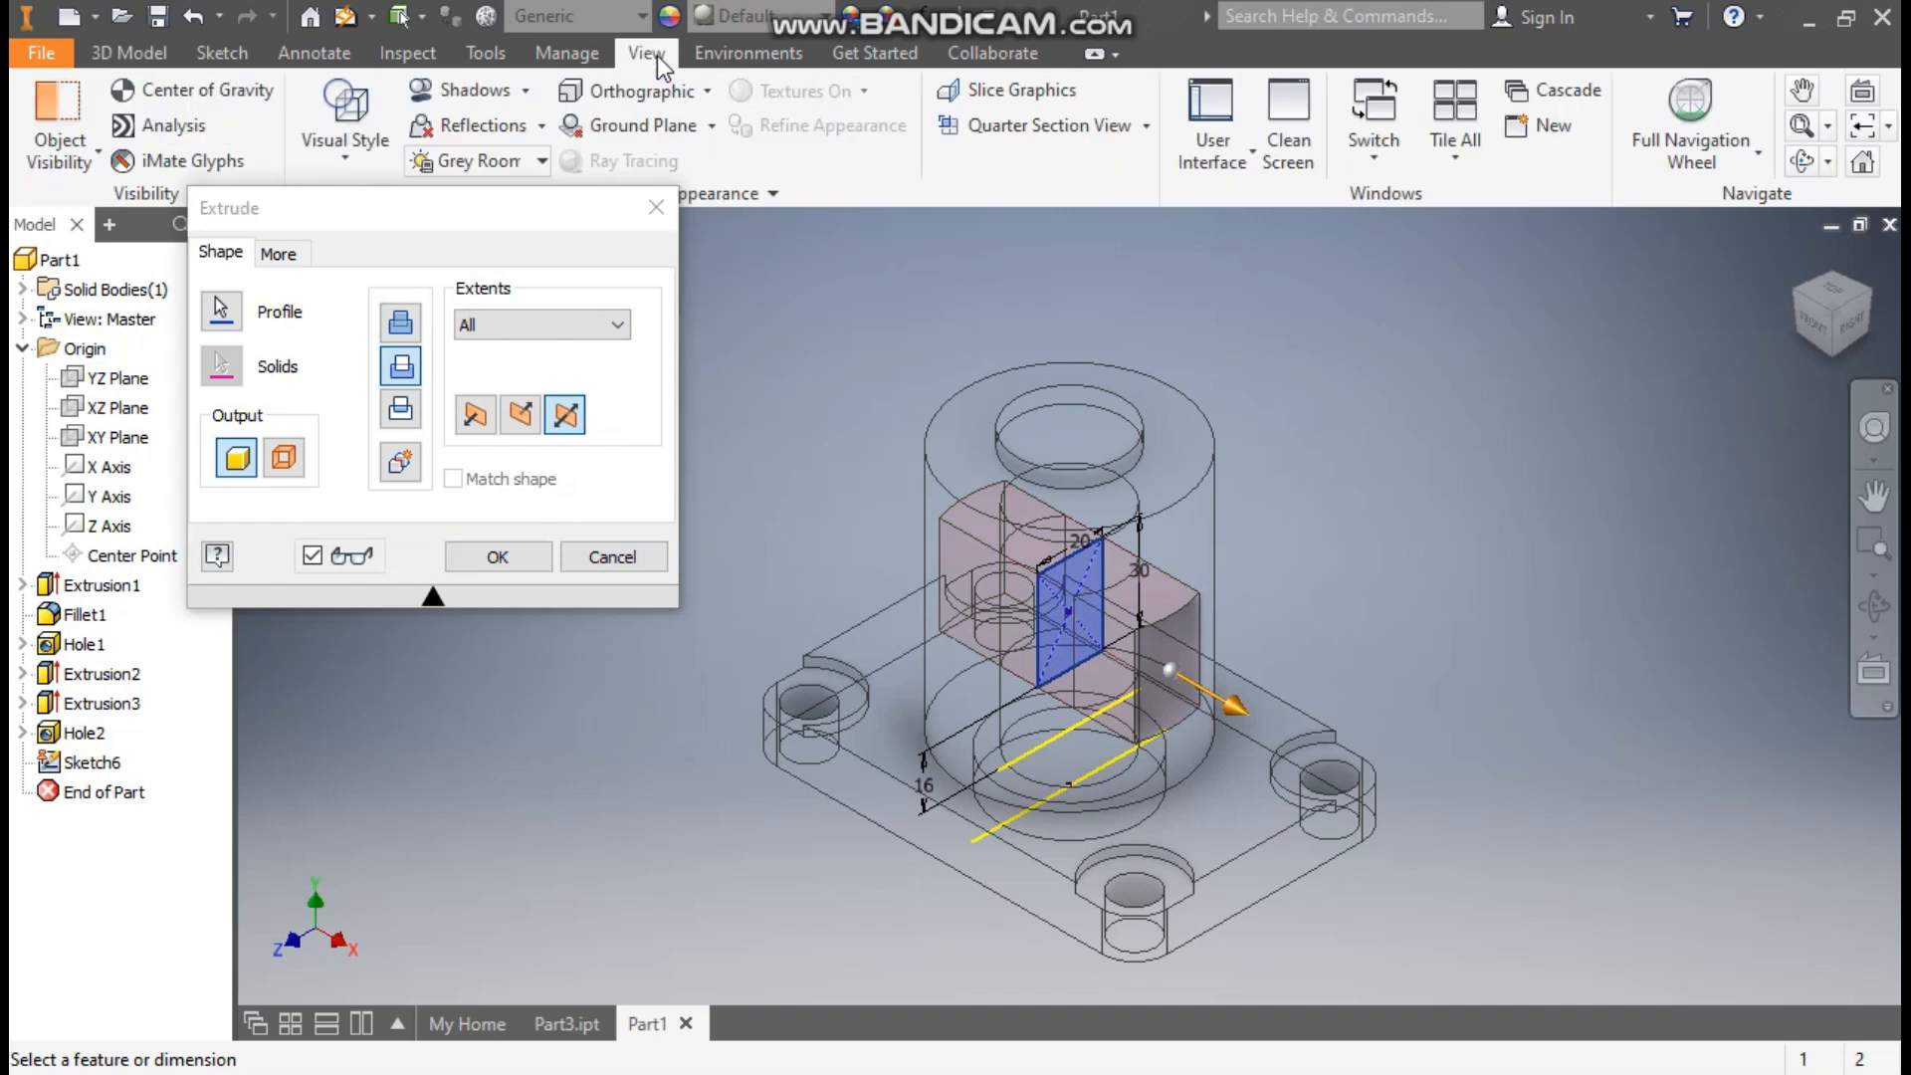
left_click(356, 155)
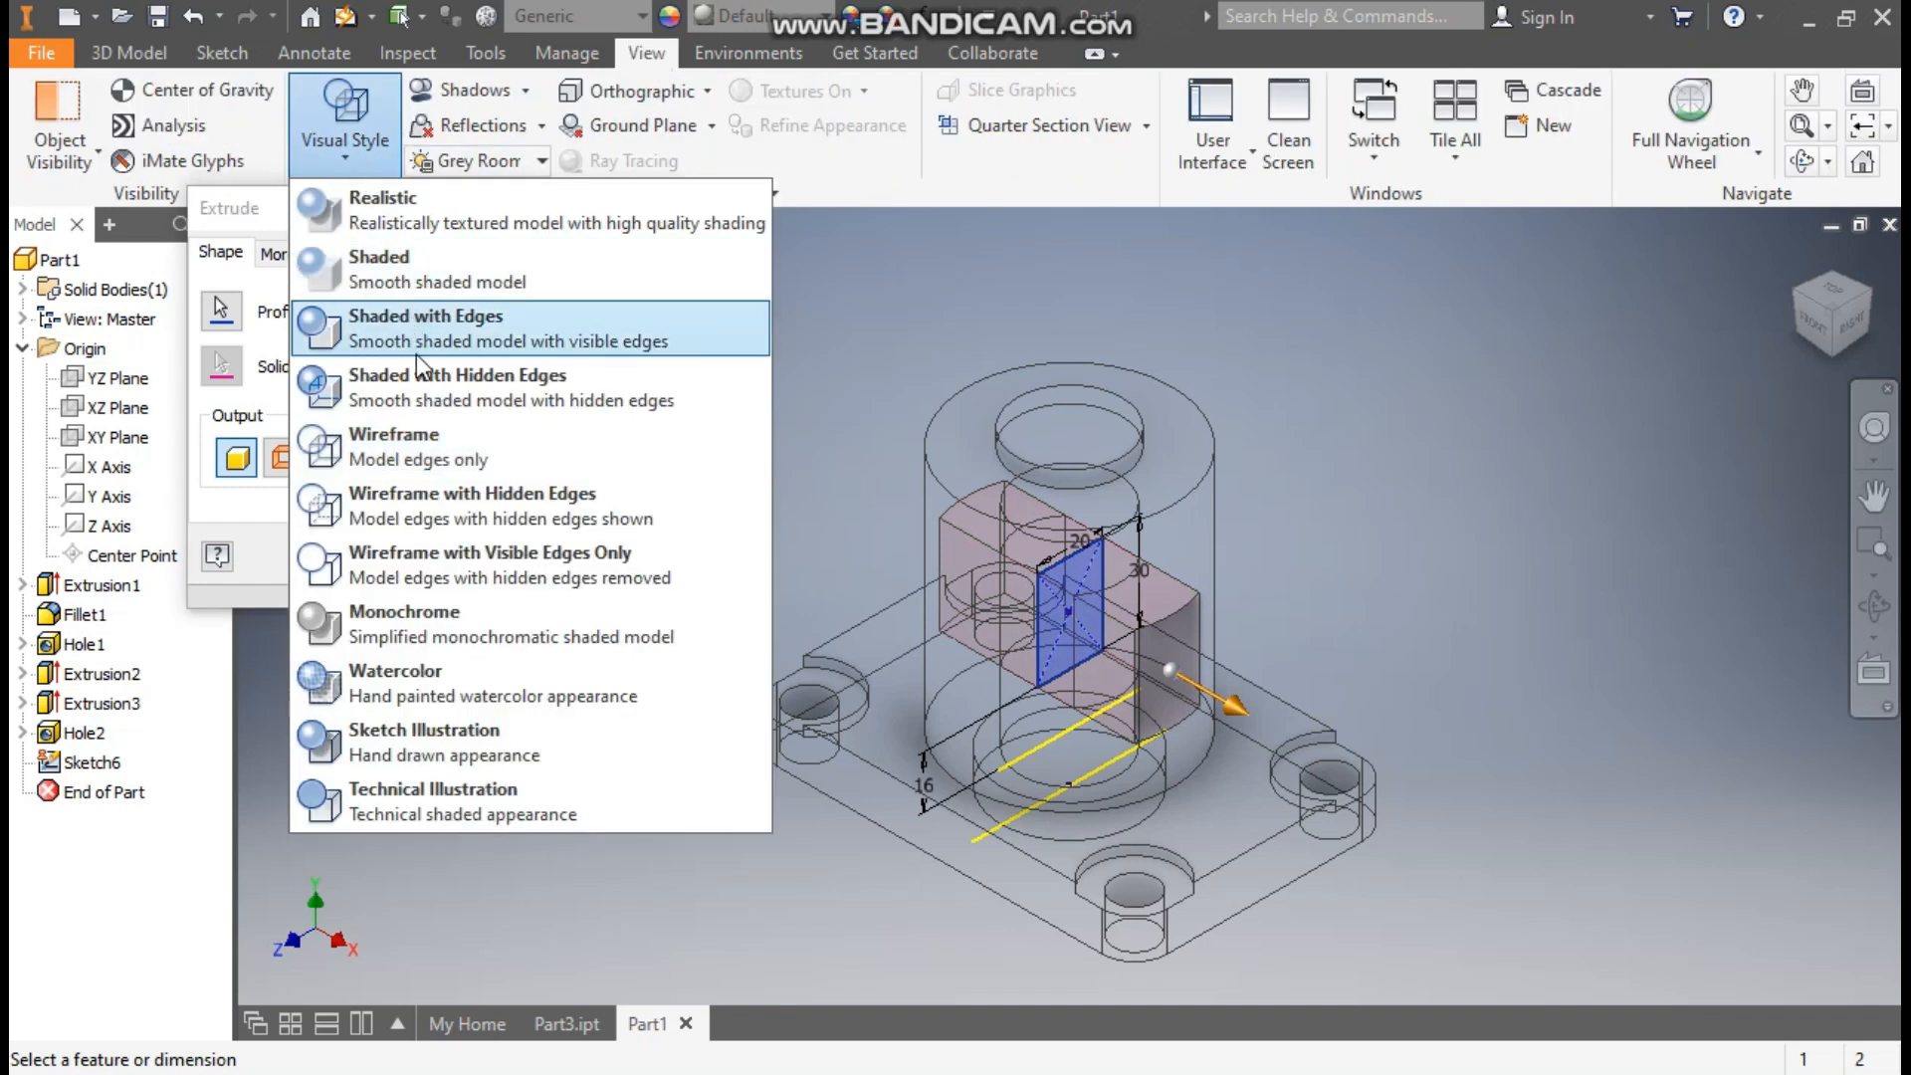
left_click(416, 328)
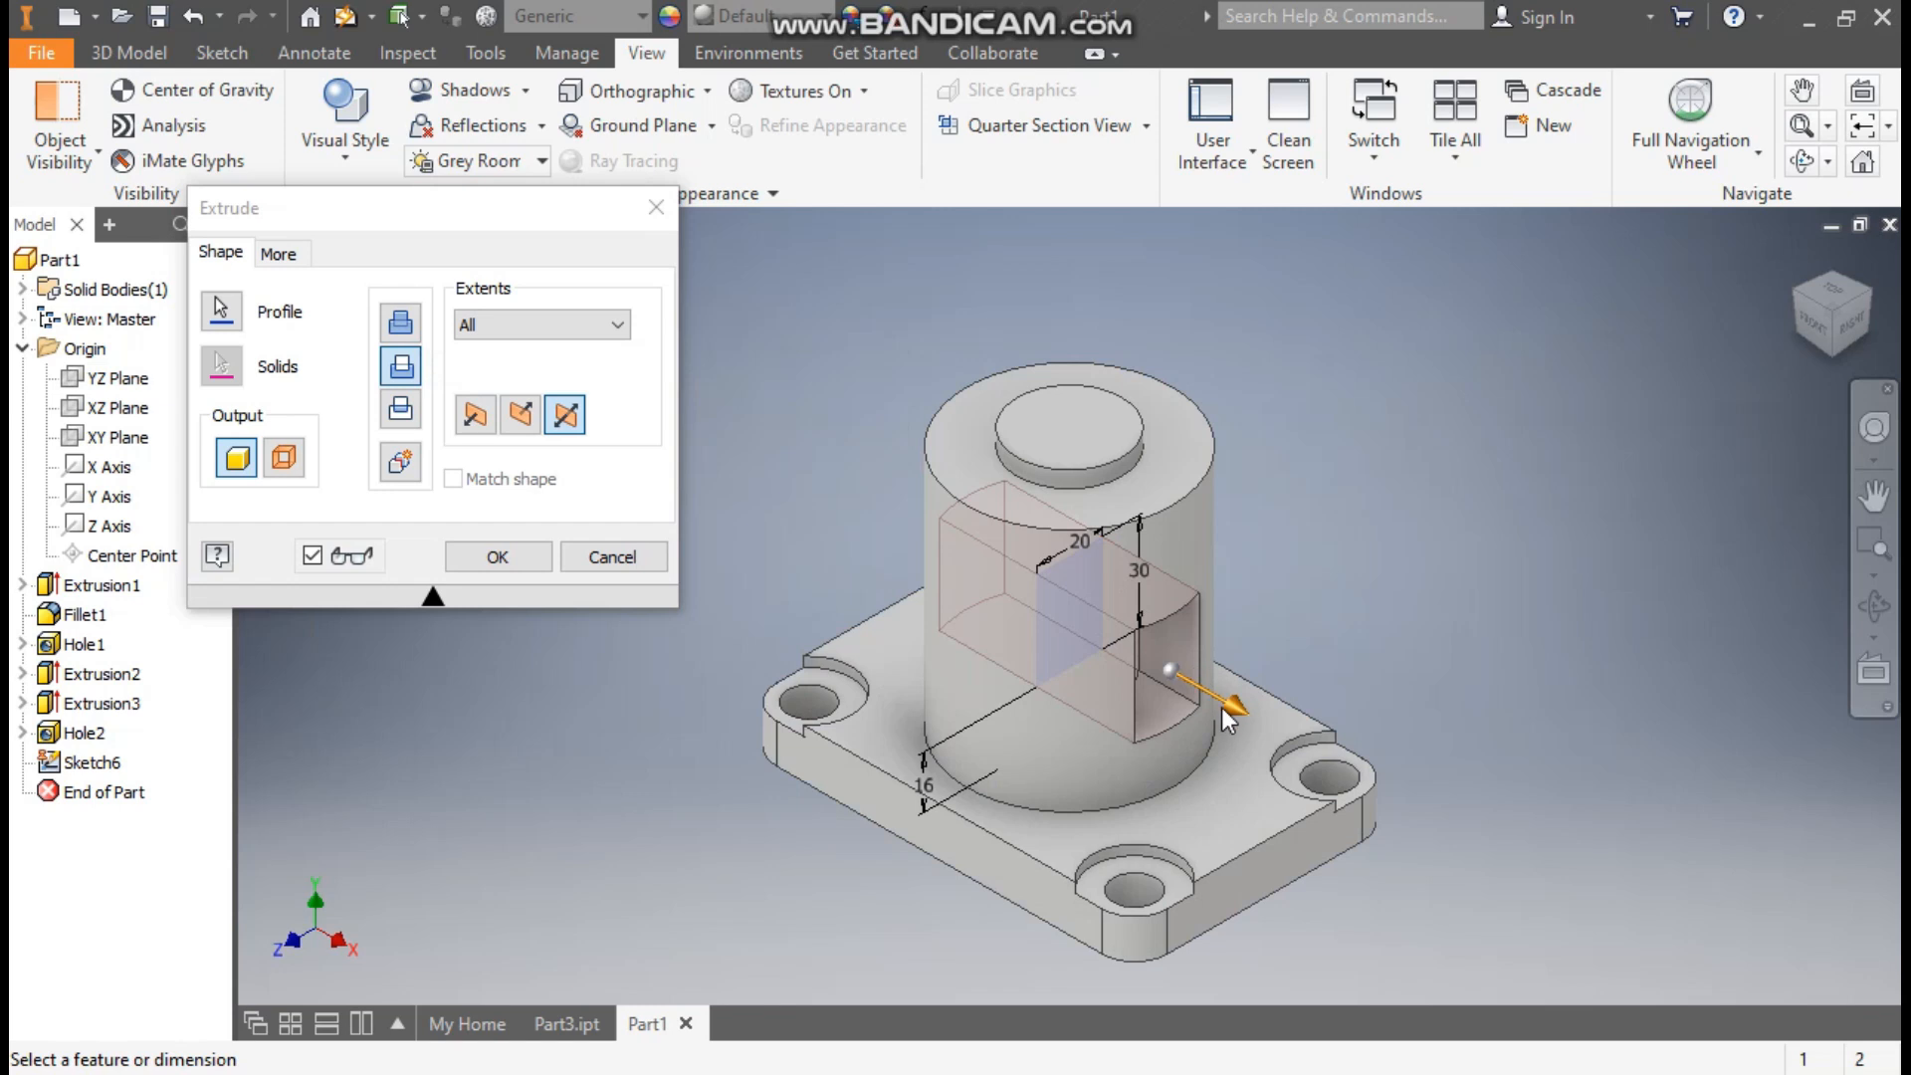
left_click(498, 557)
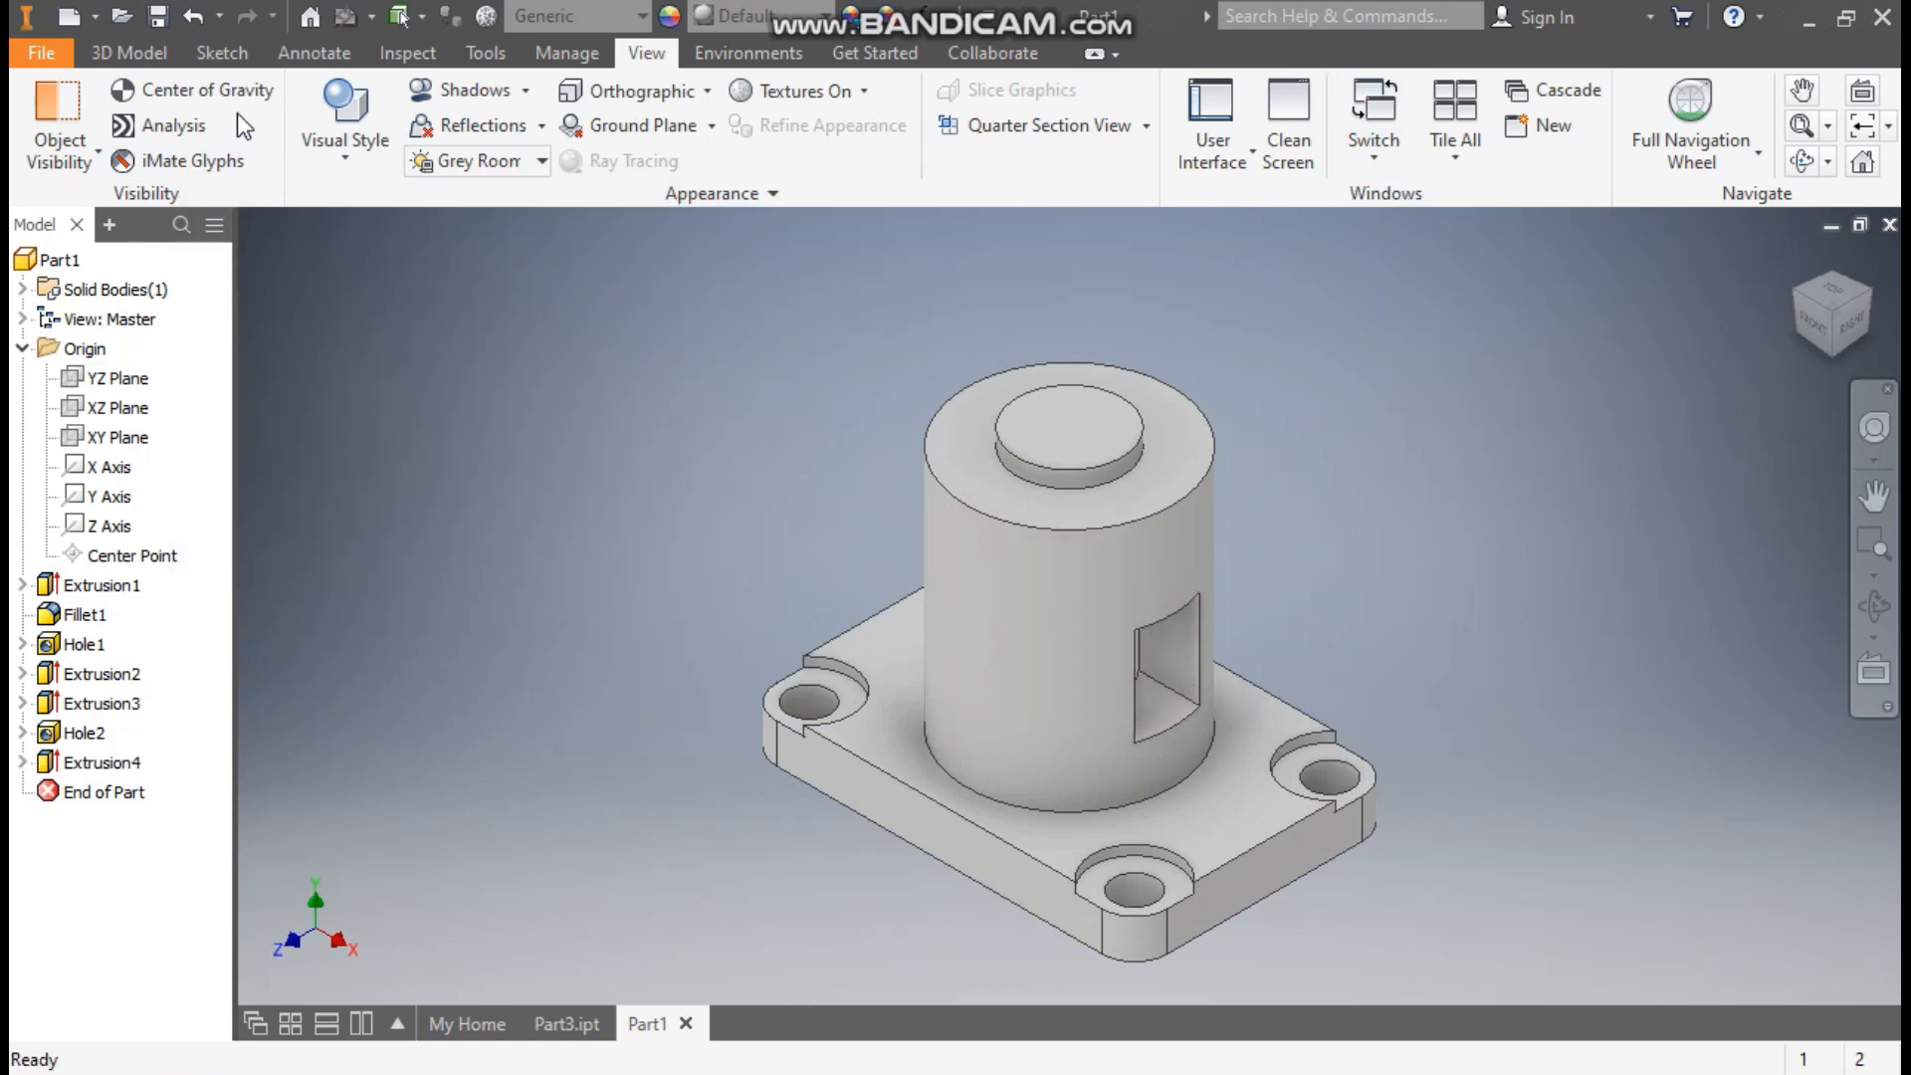
Step: Set up a 3 mm fillet on the base edges of the boss and cylinder and the plate's four straight top edges
left_click(127, 51)
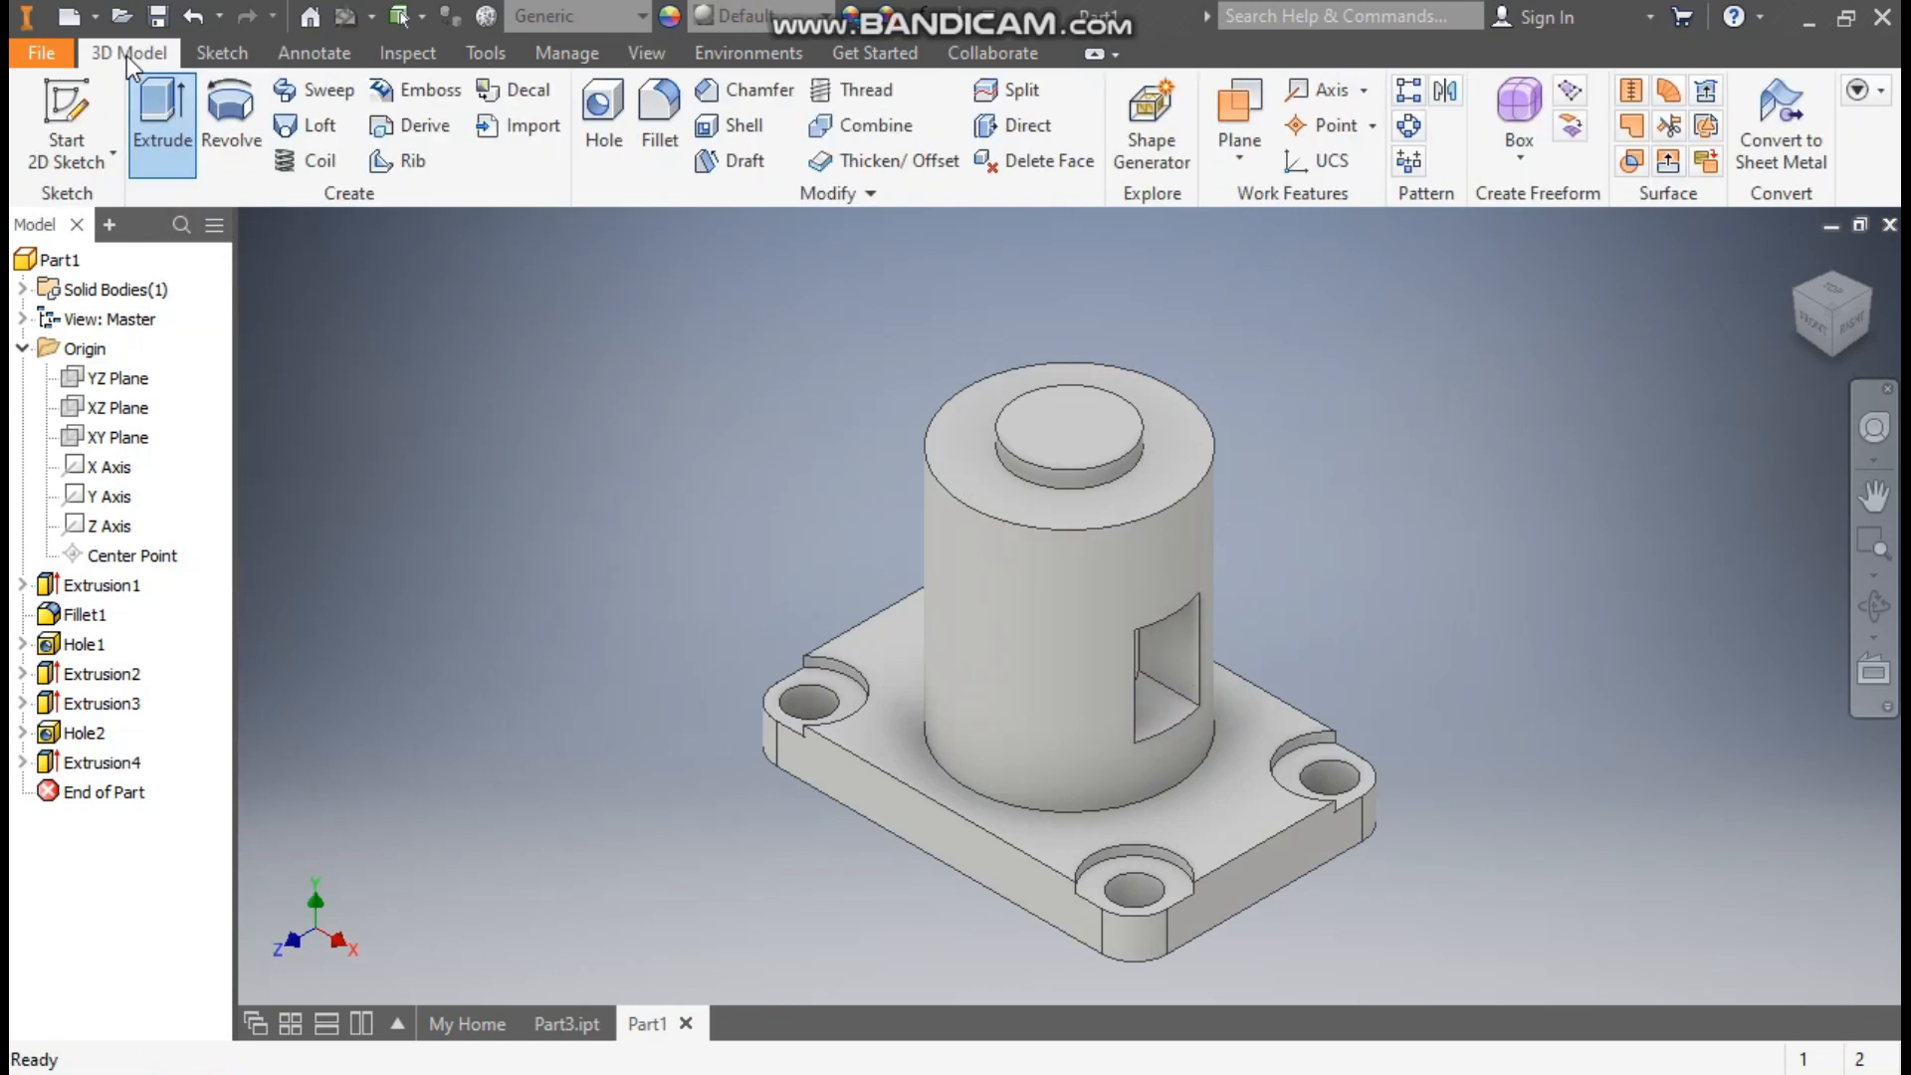
left_click(660, 115)
left_click(266, 399)
type("3")
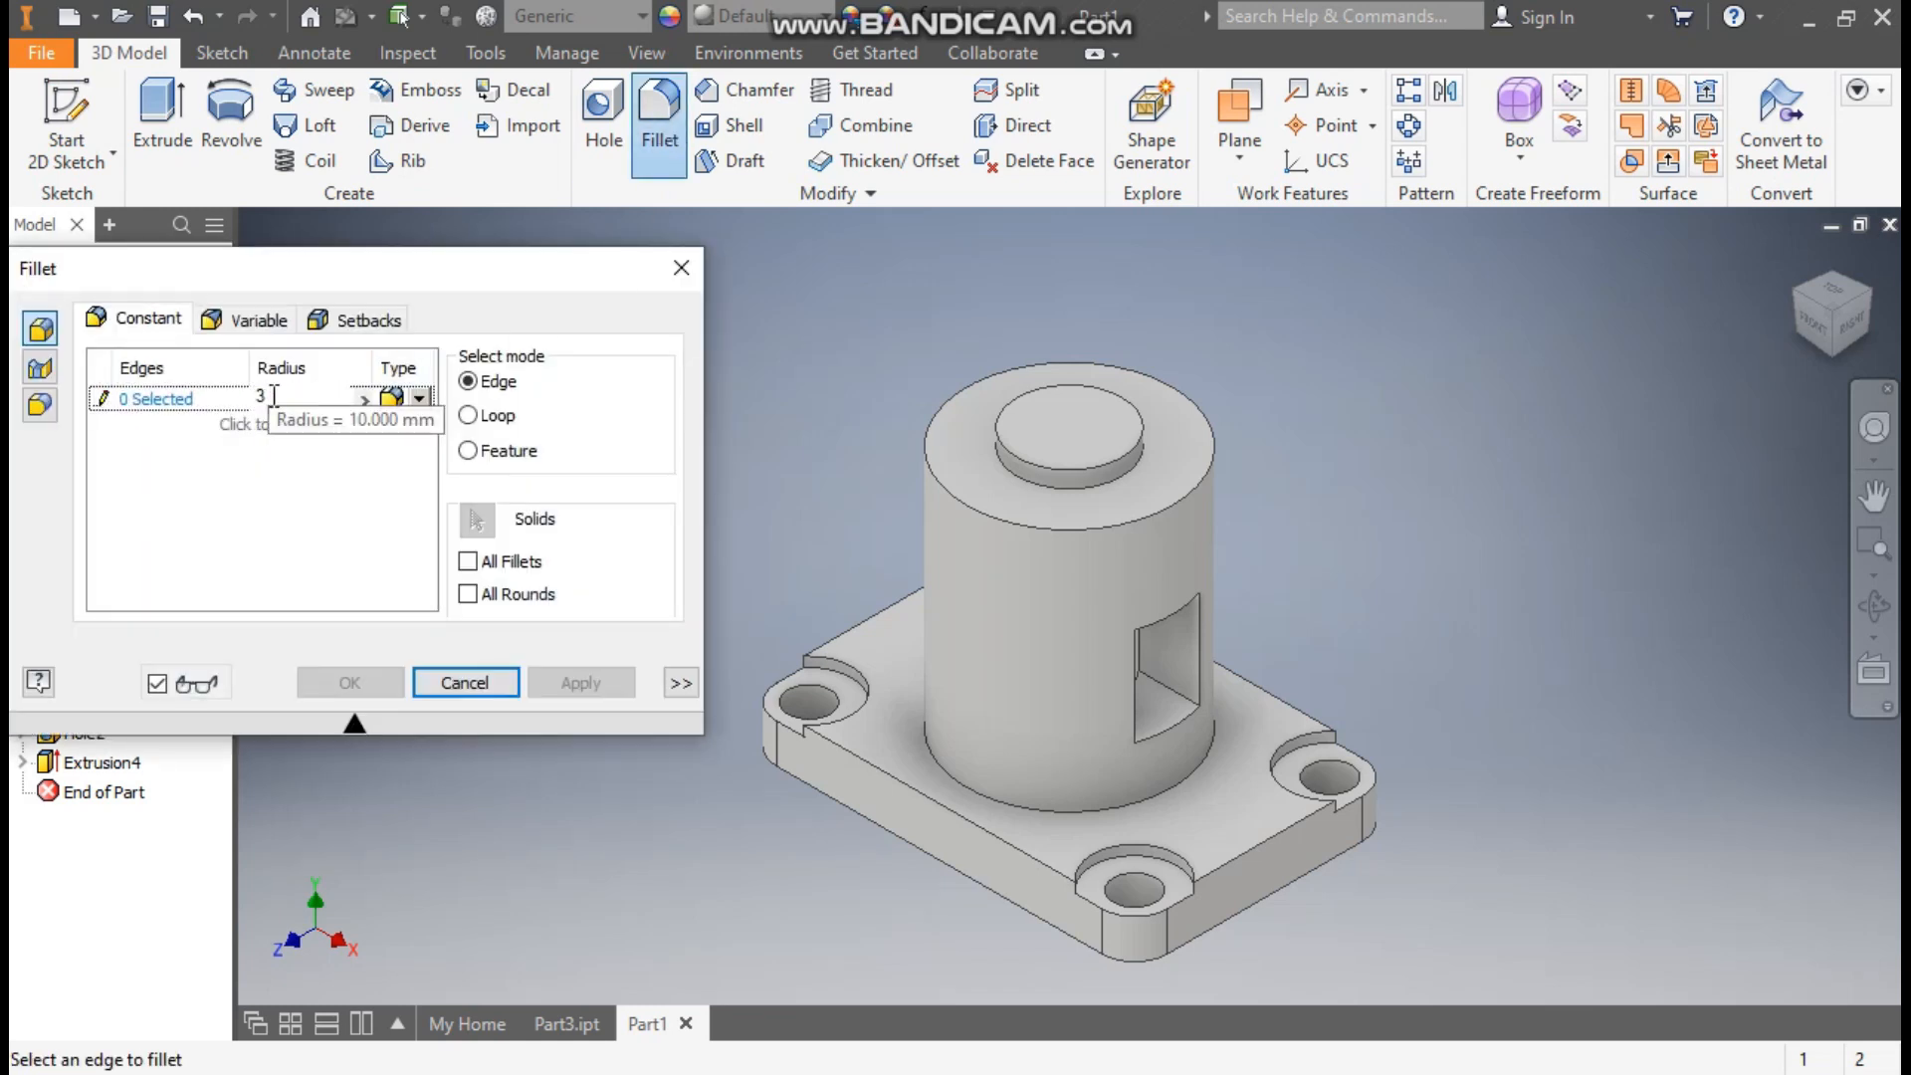
left_click(151, 400)
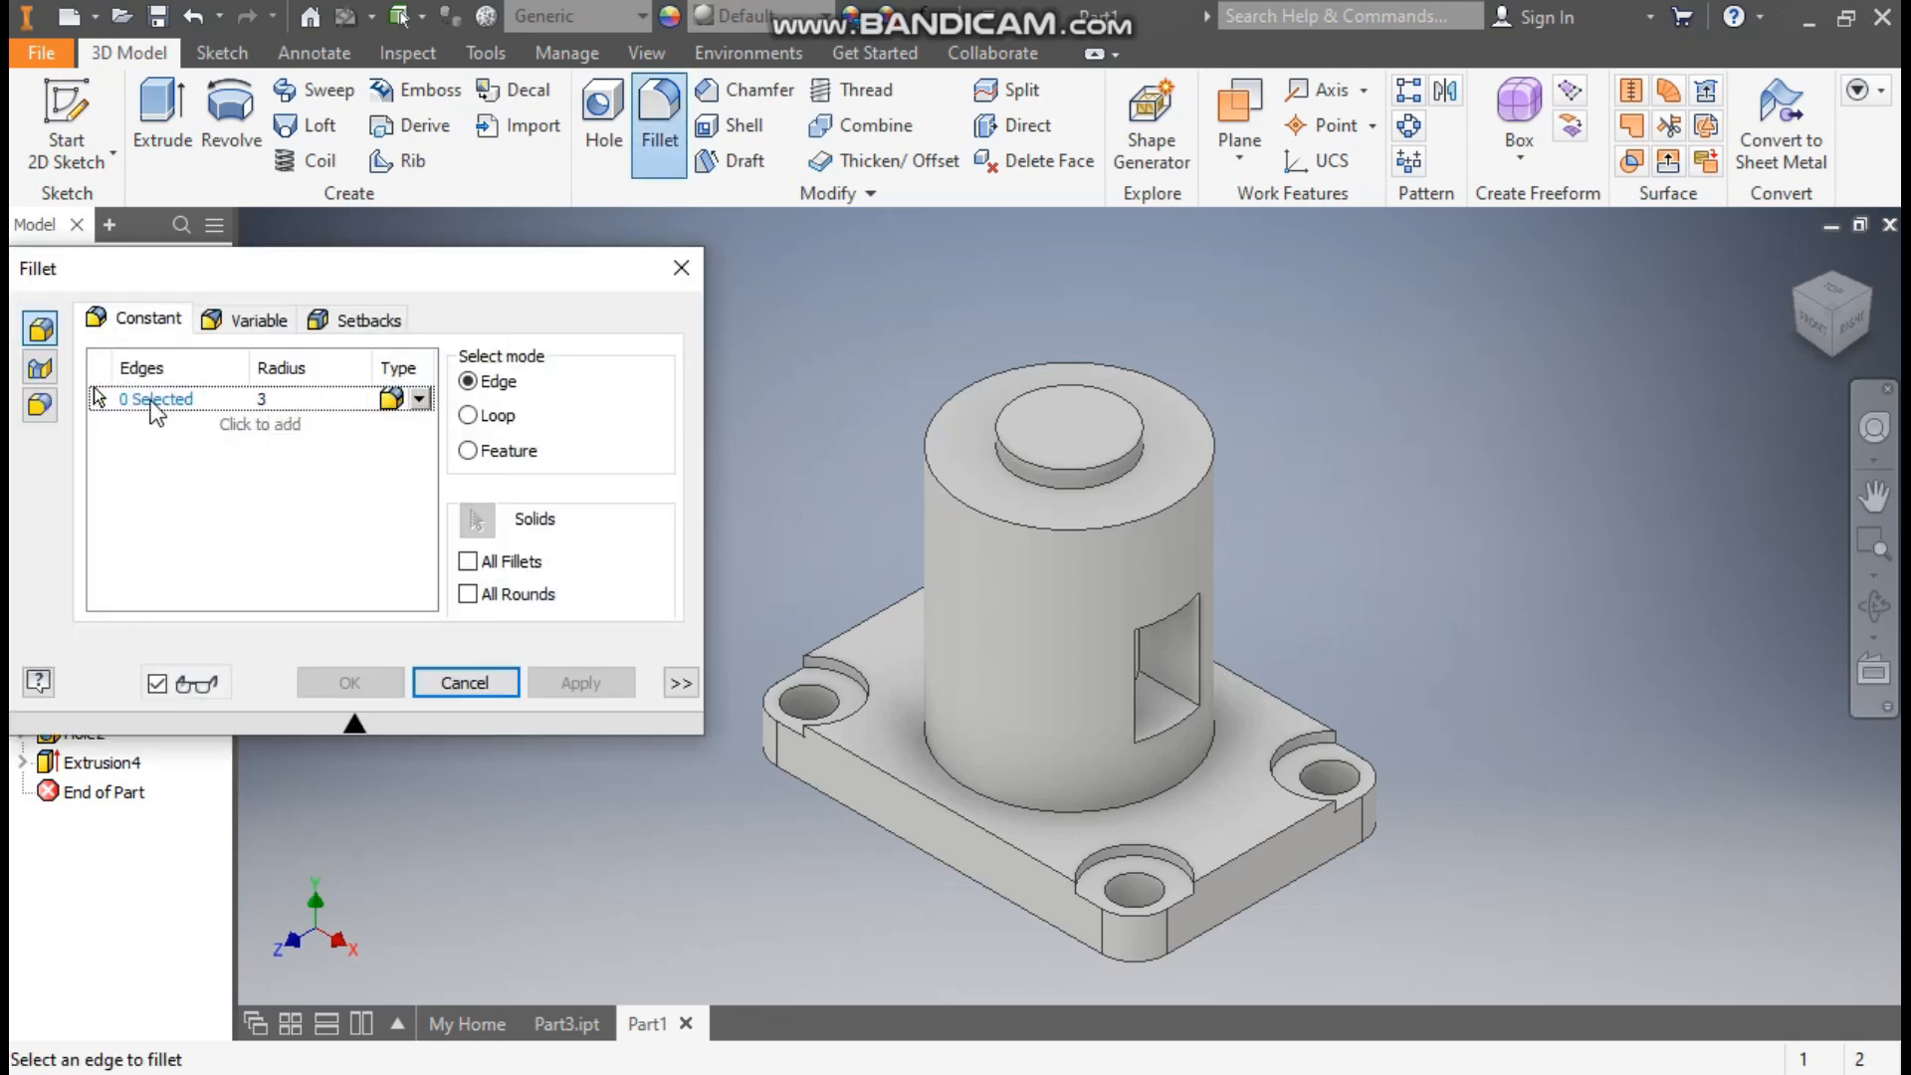
left_click(1103, 486)
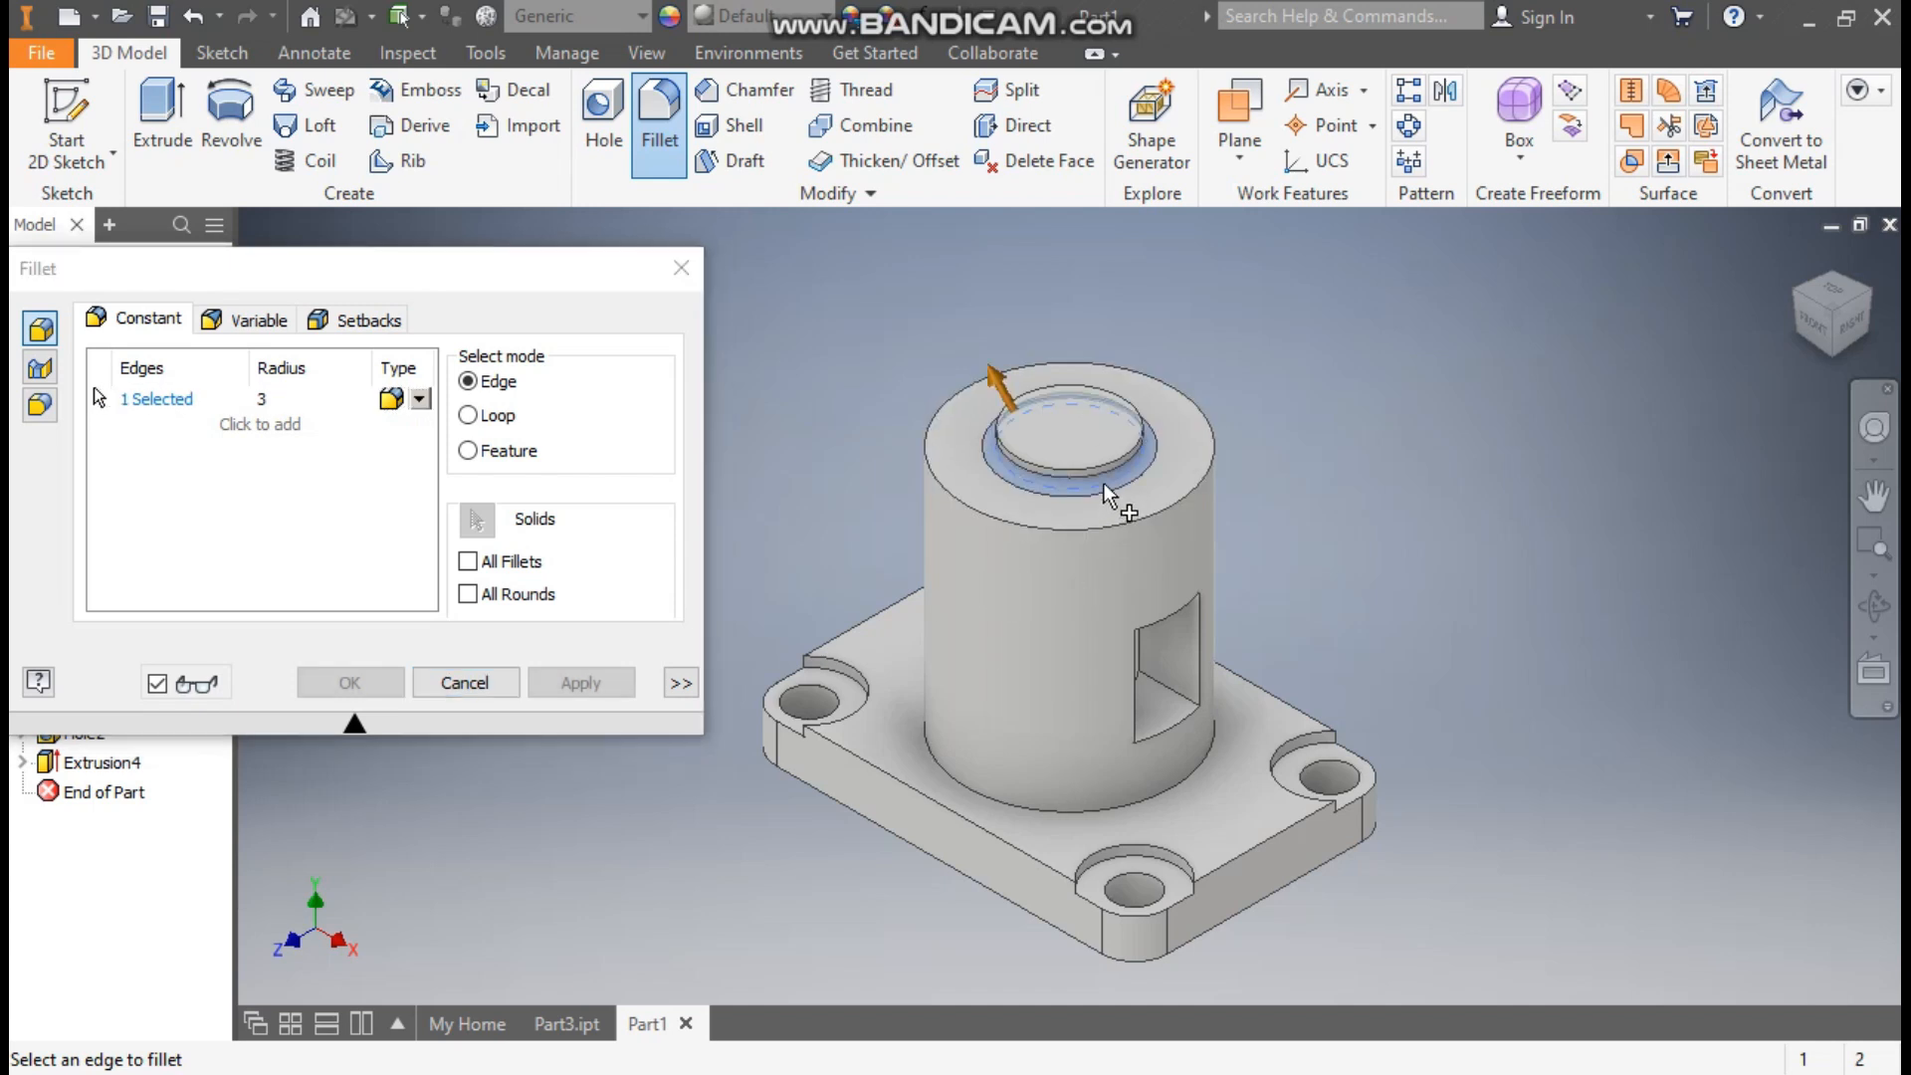
left_click(984, 804)
left_click(871, 773)
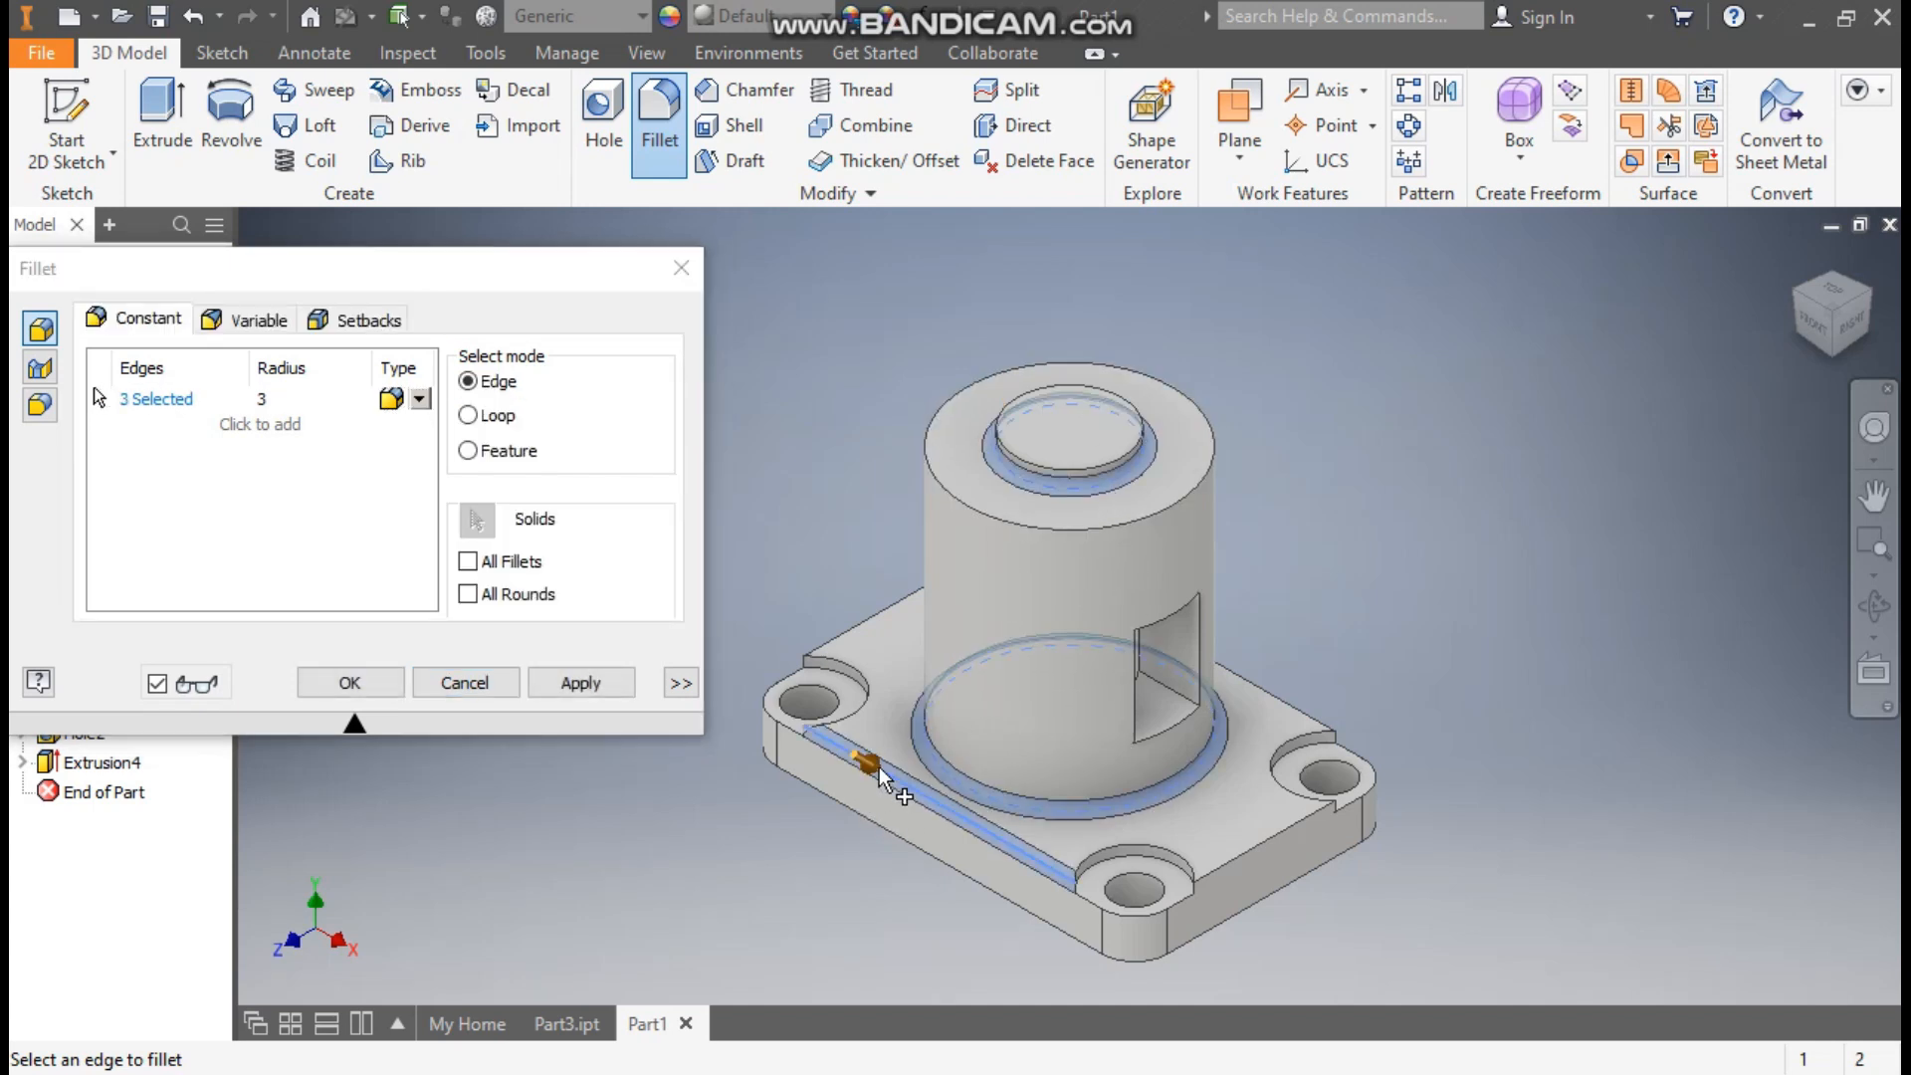
left_click(849, 630)
left_click(1264, 697)
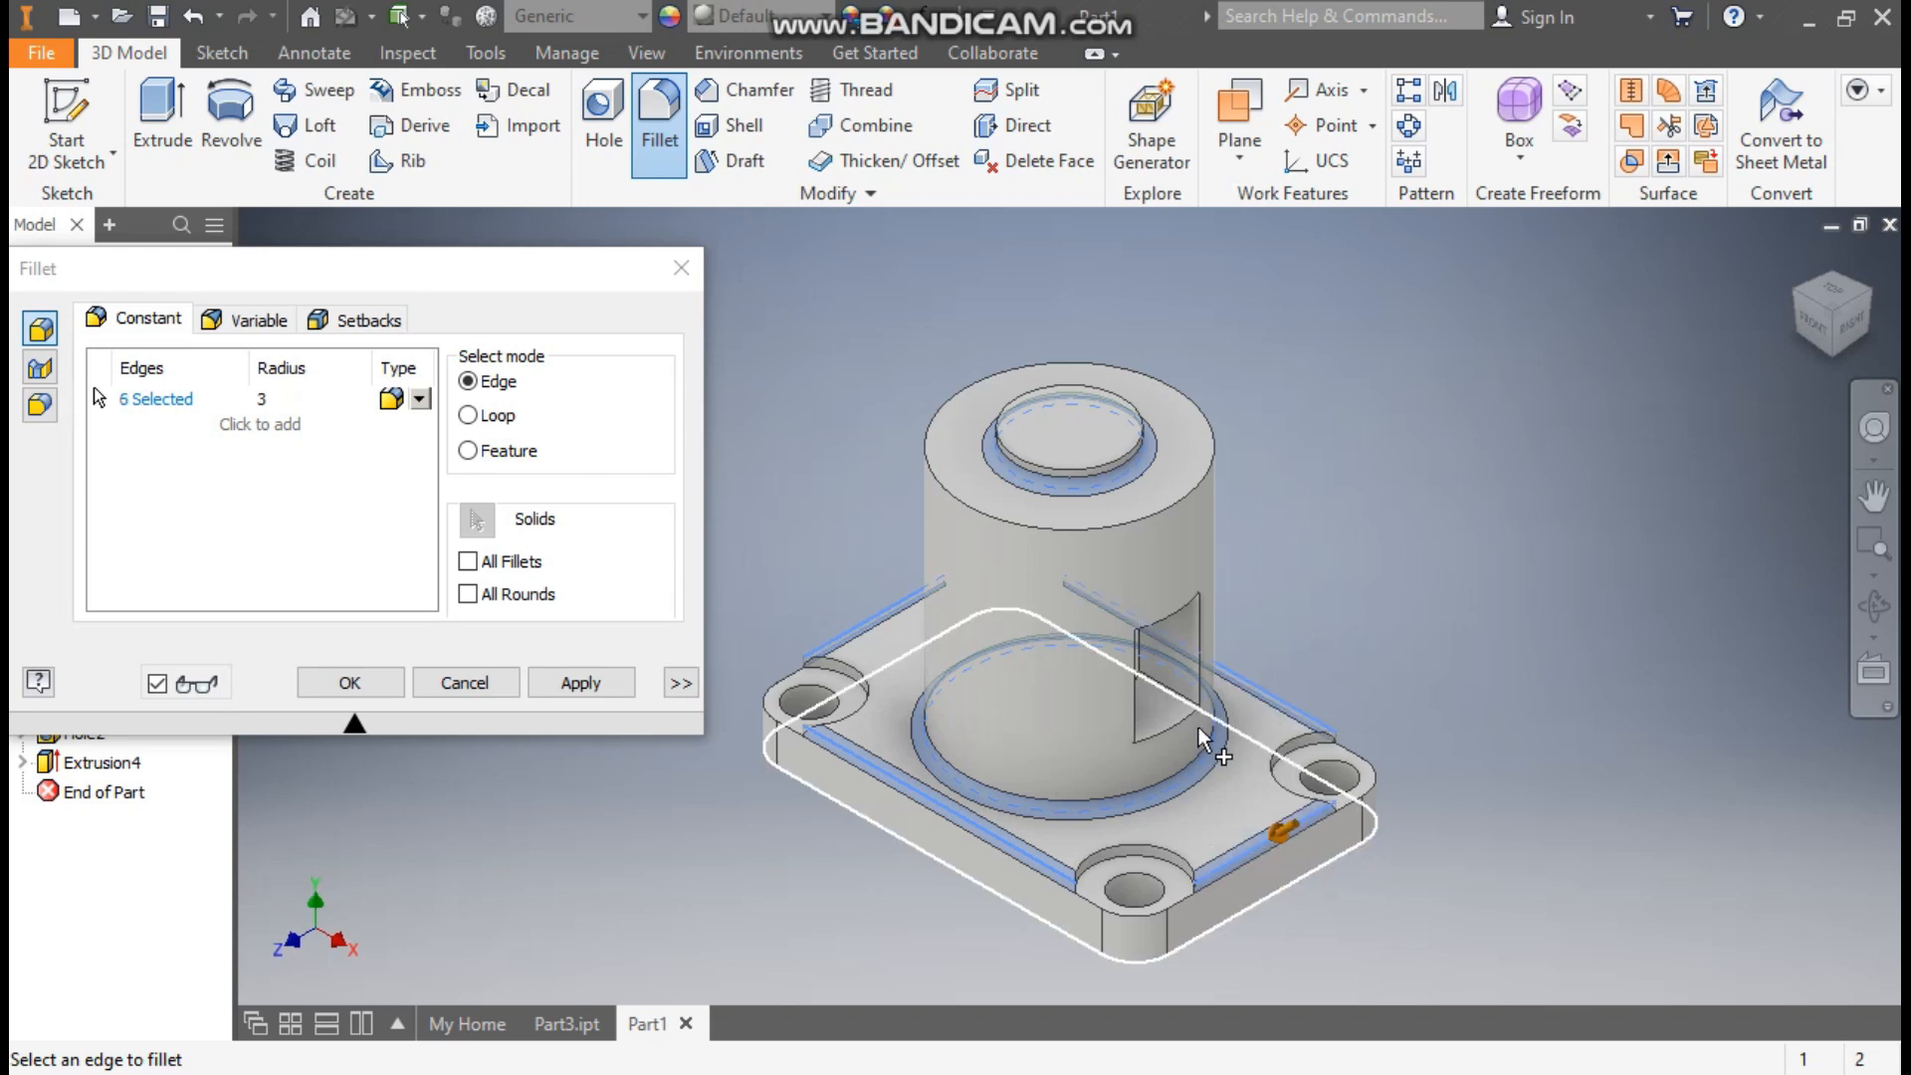
left_click(1228, 844)
Step: Add the side window's four corner edges to the 3 mm fillet selection
scroll(1173, 689, "up", 5)
left_click(1187, 649)
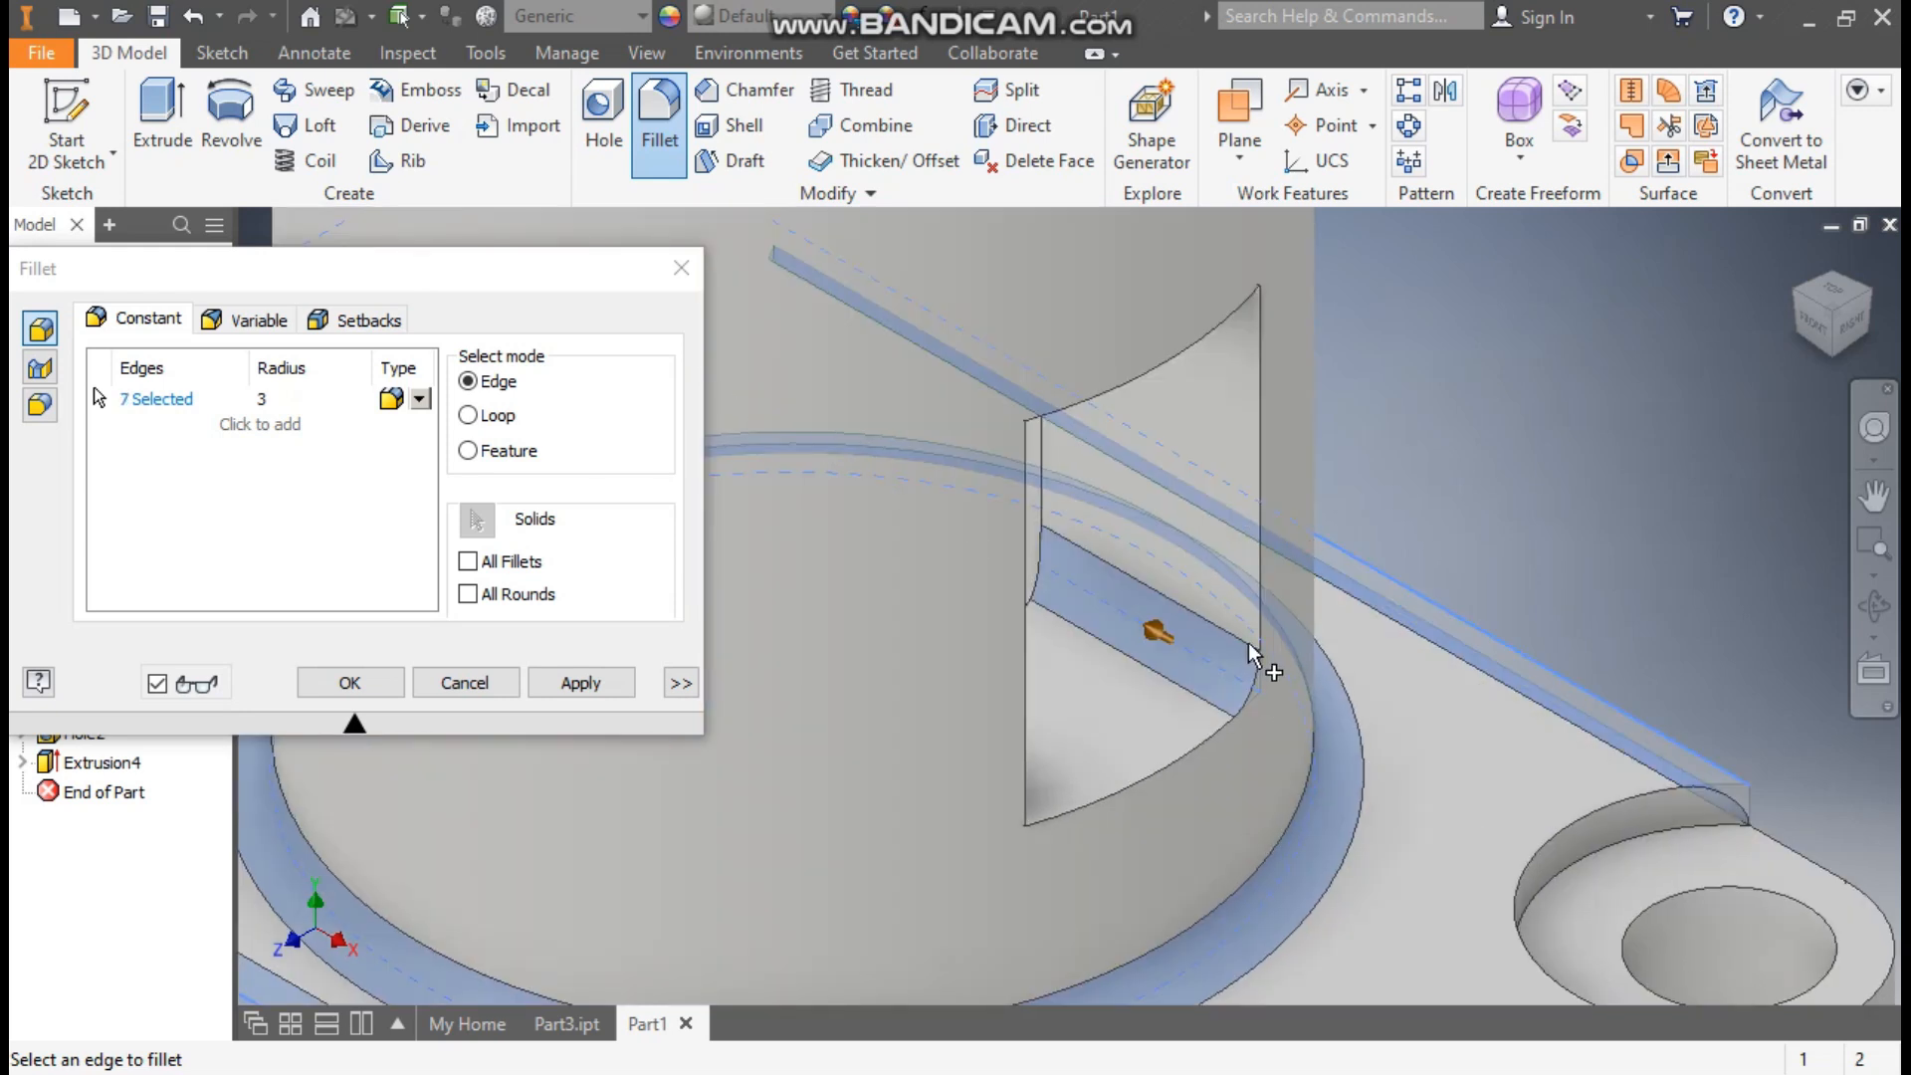
left_click(1874, 276)
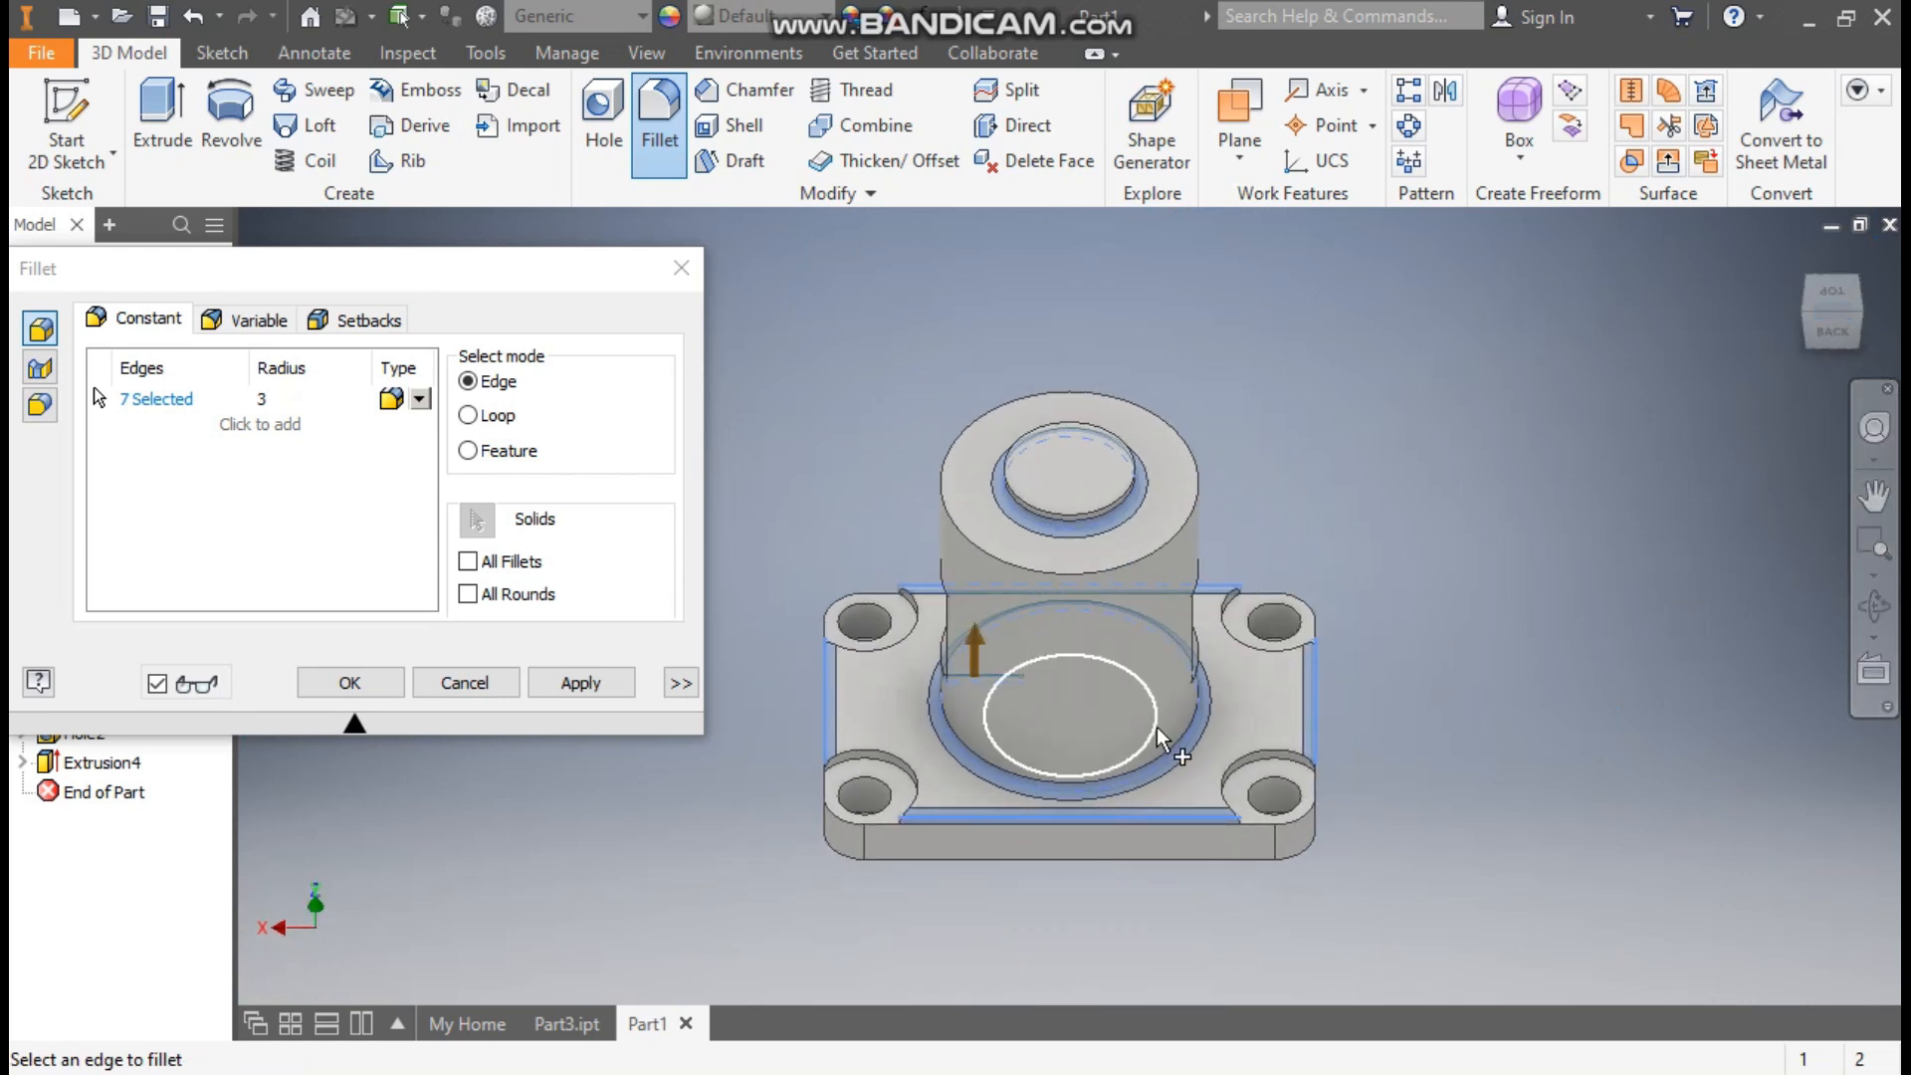
middle_click_drag(1216, 781, 1394, 588, "shift")
left_click(1065, 697)
scroll(951, 478, "up", 5)
left_click(1006, 505)
left_click(1419, 600)
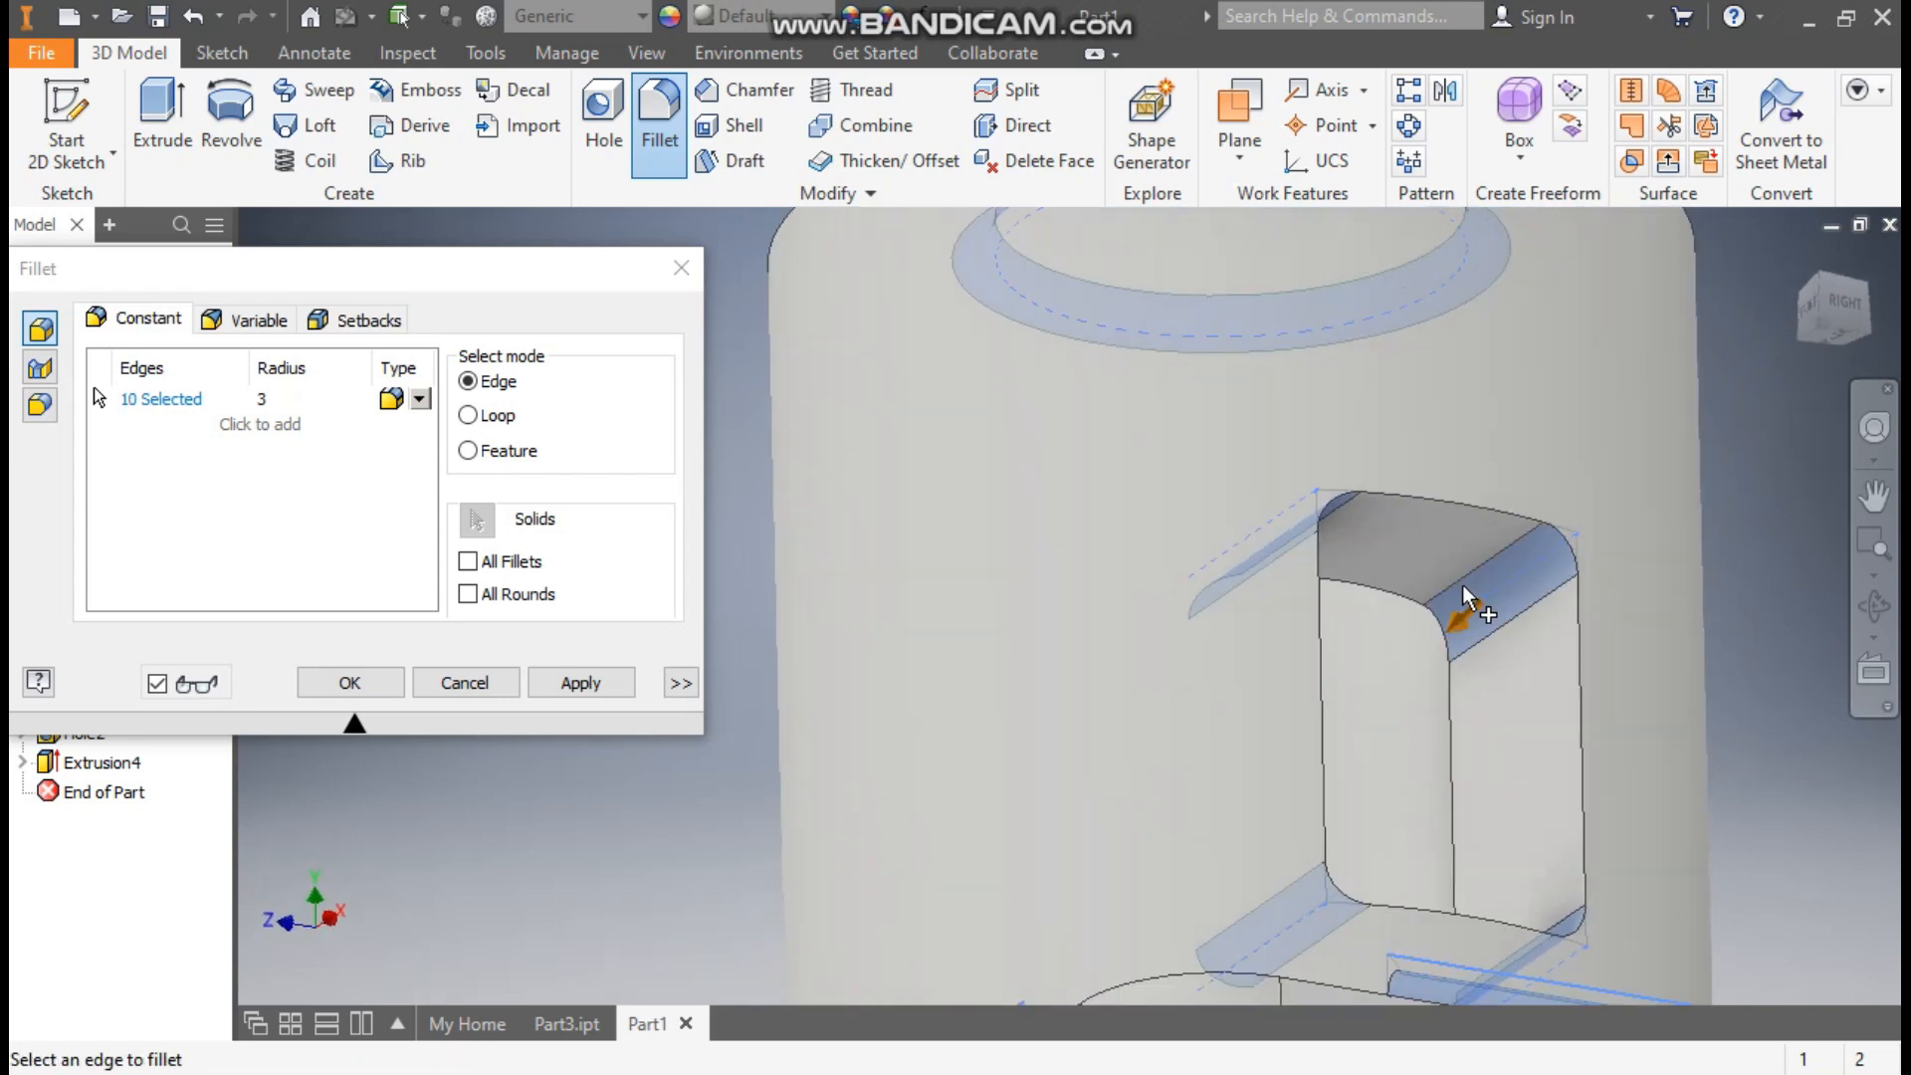
Step: Add the cylinder's outer top edge to the selection and complete the 3 mm fillet
left_click(1799, 263)
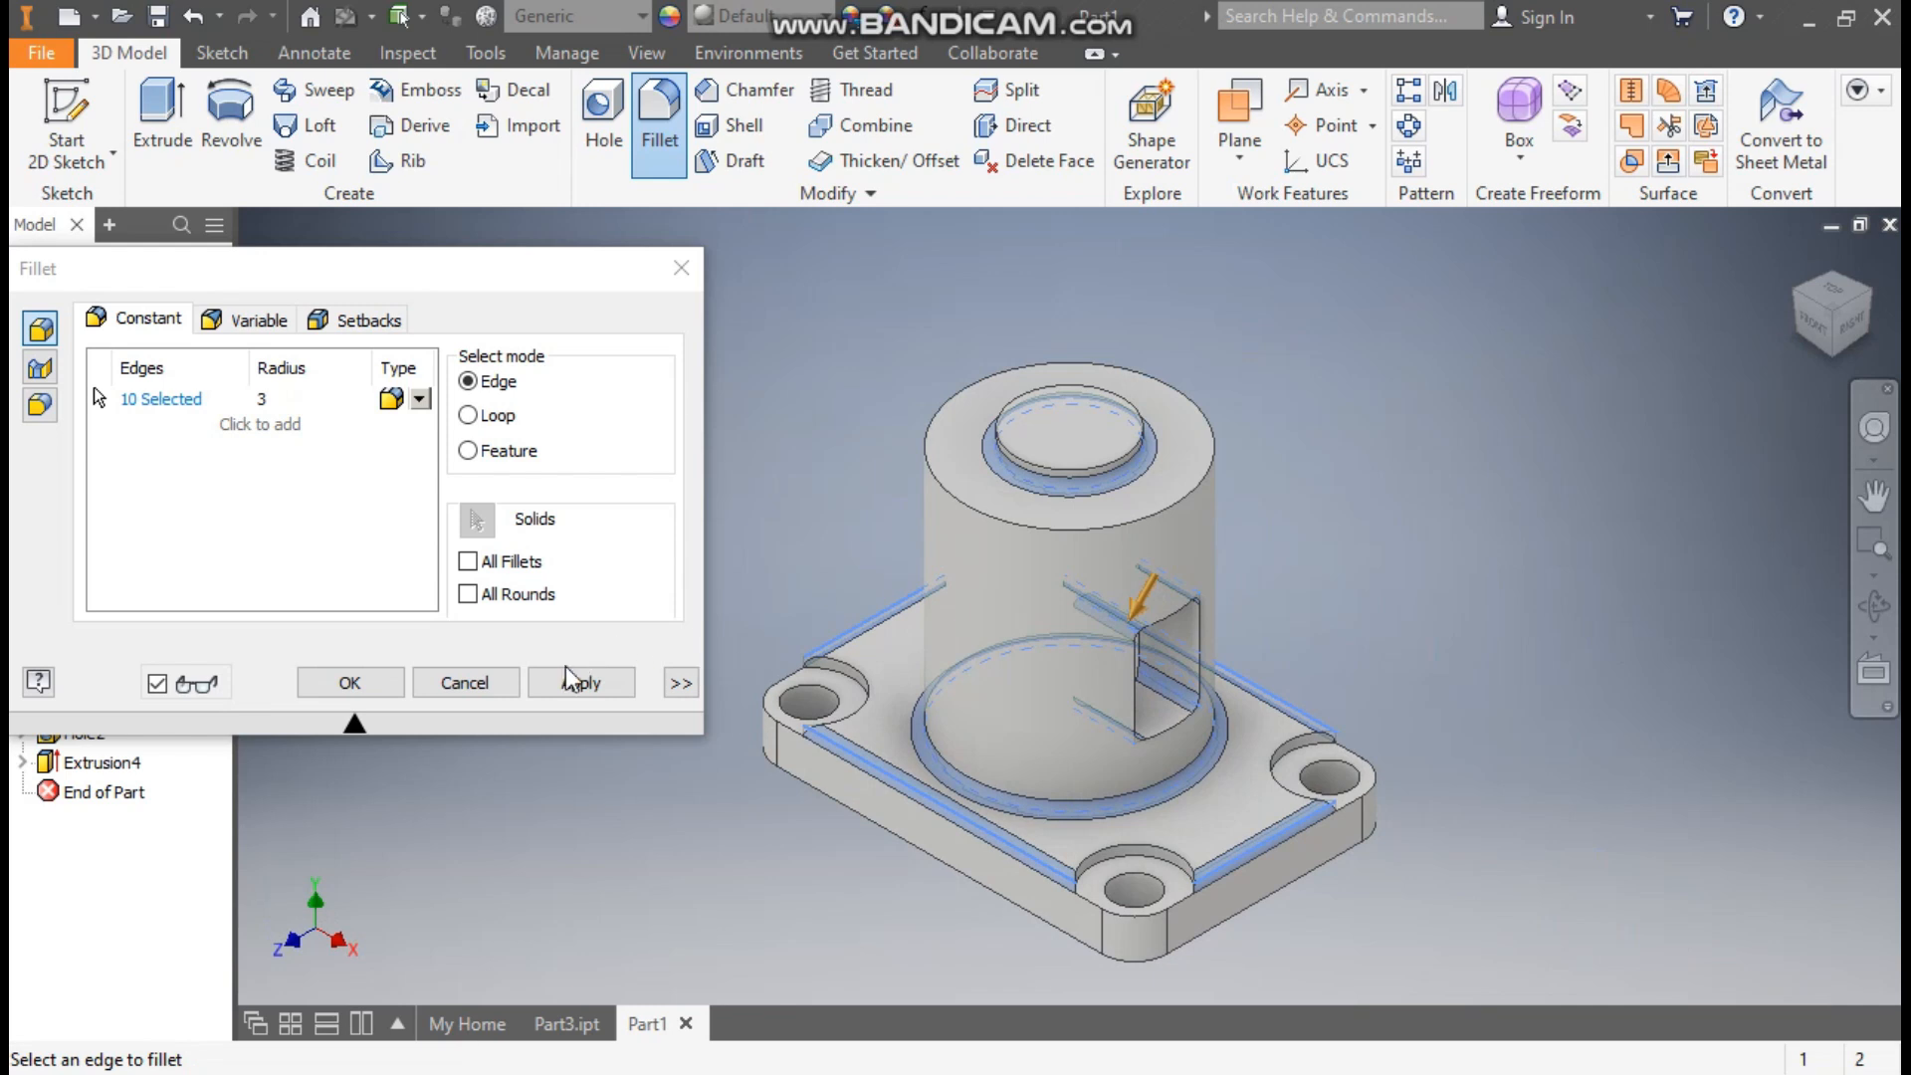
left_click(1095, 542)
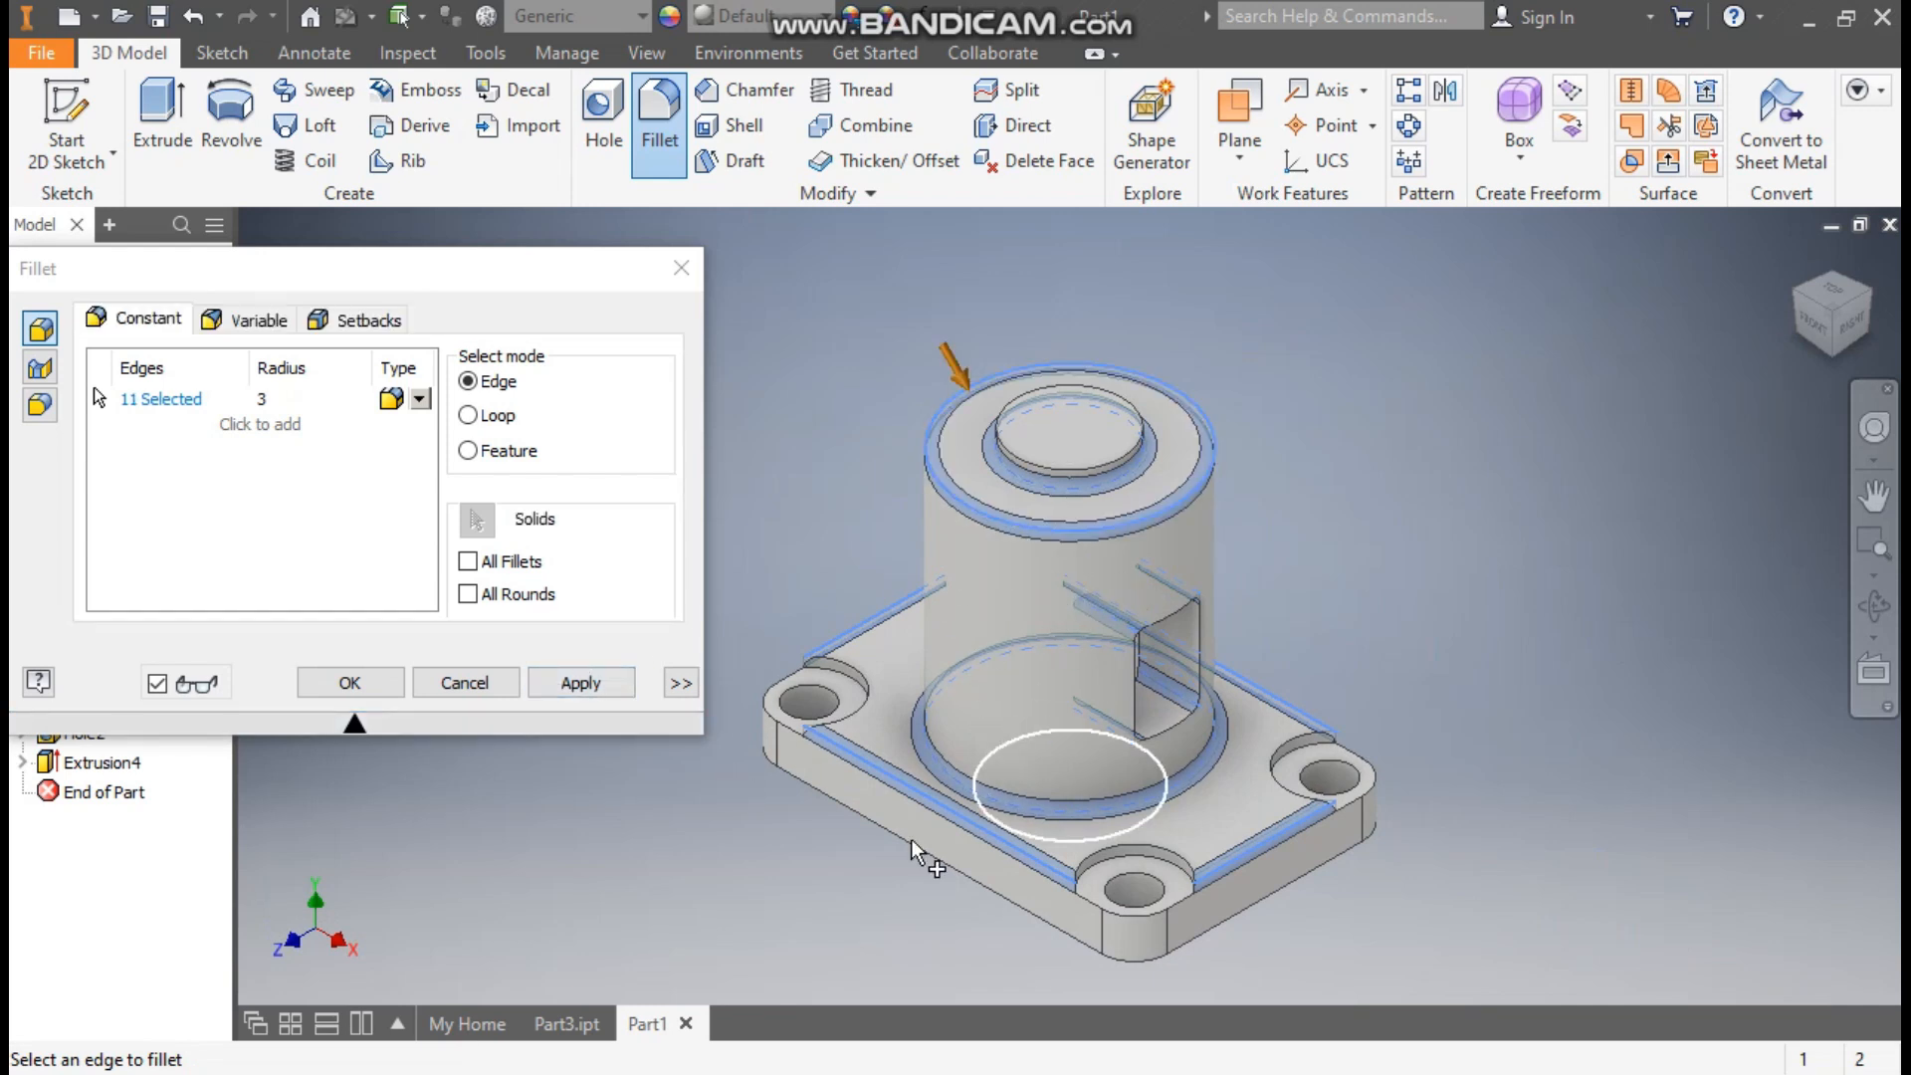
left_click(364, 682)
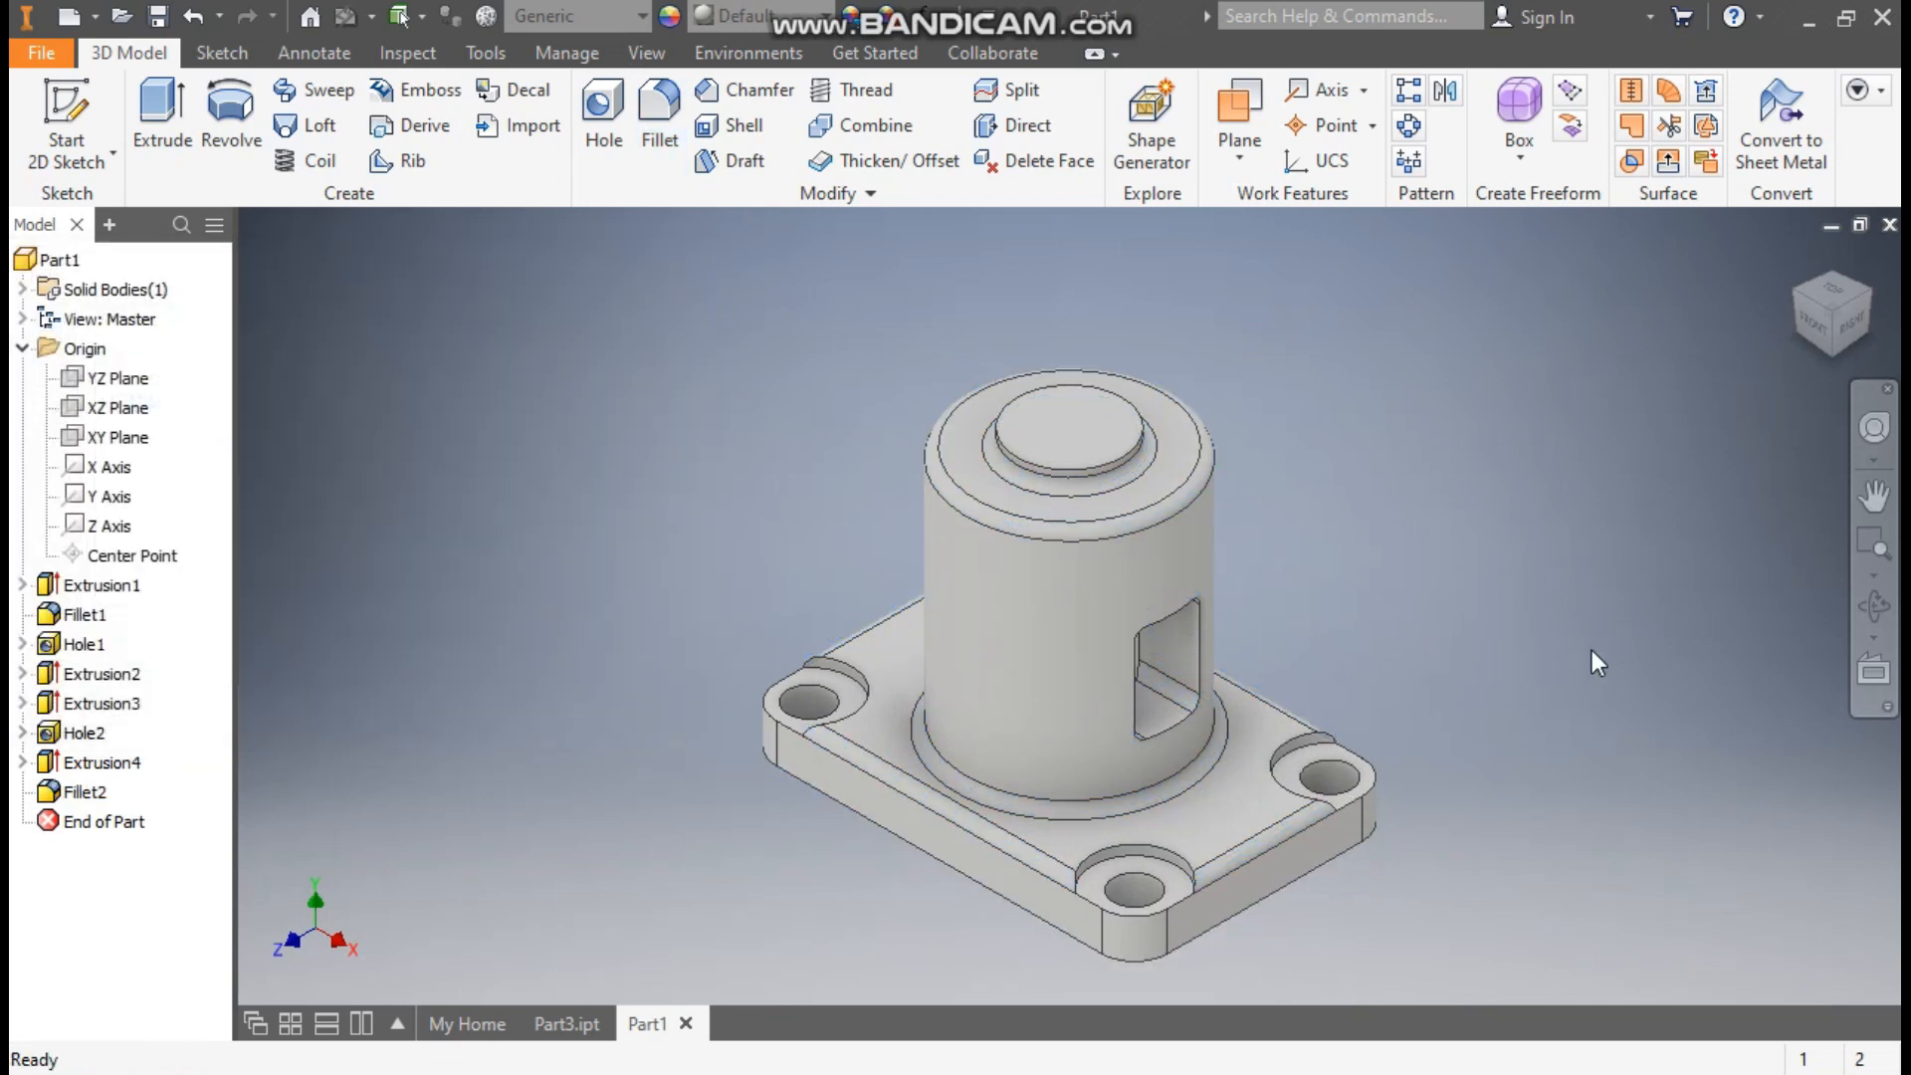
Step: Check the boss hole in reference Part3, and in Part1 sketch a 10 mm diameter circle centred on the boss's top face
middle_click_drag(1424, 474, 1495, 472)
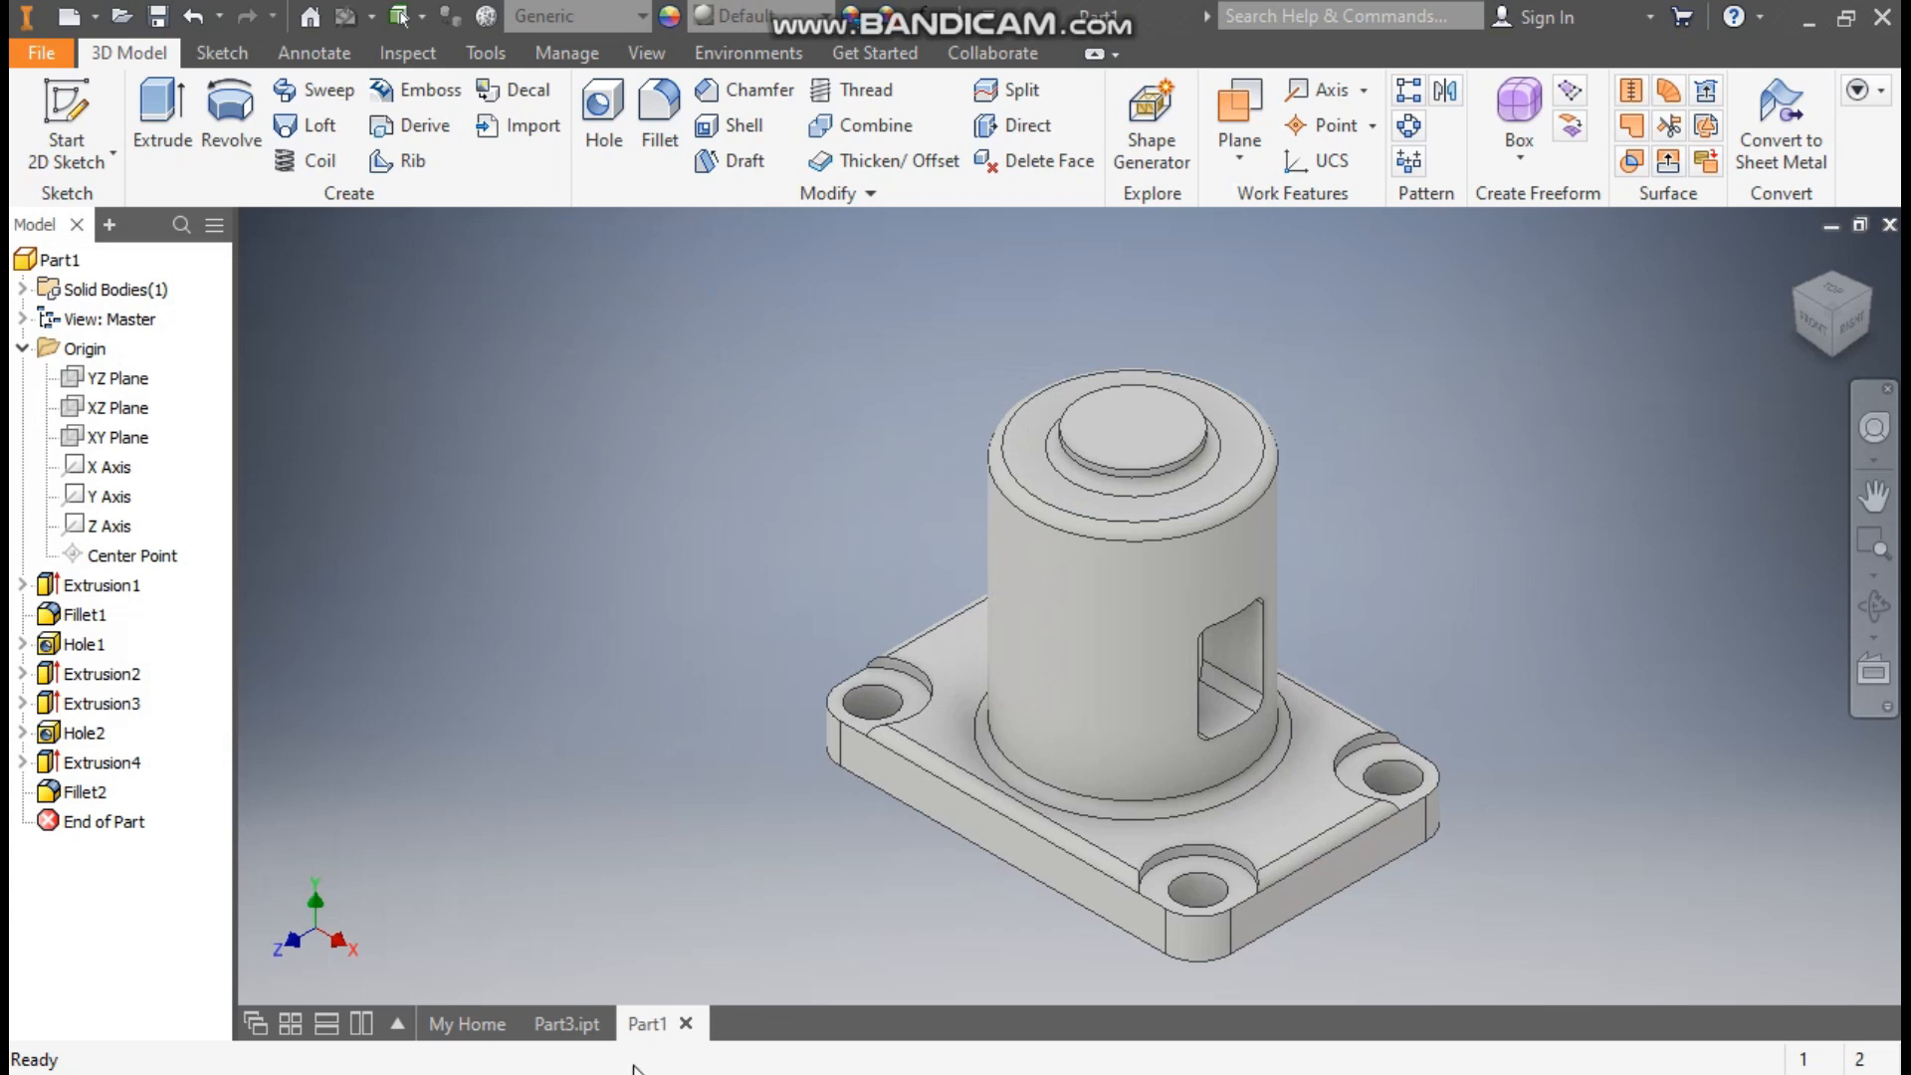
left_click(559, 1025)
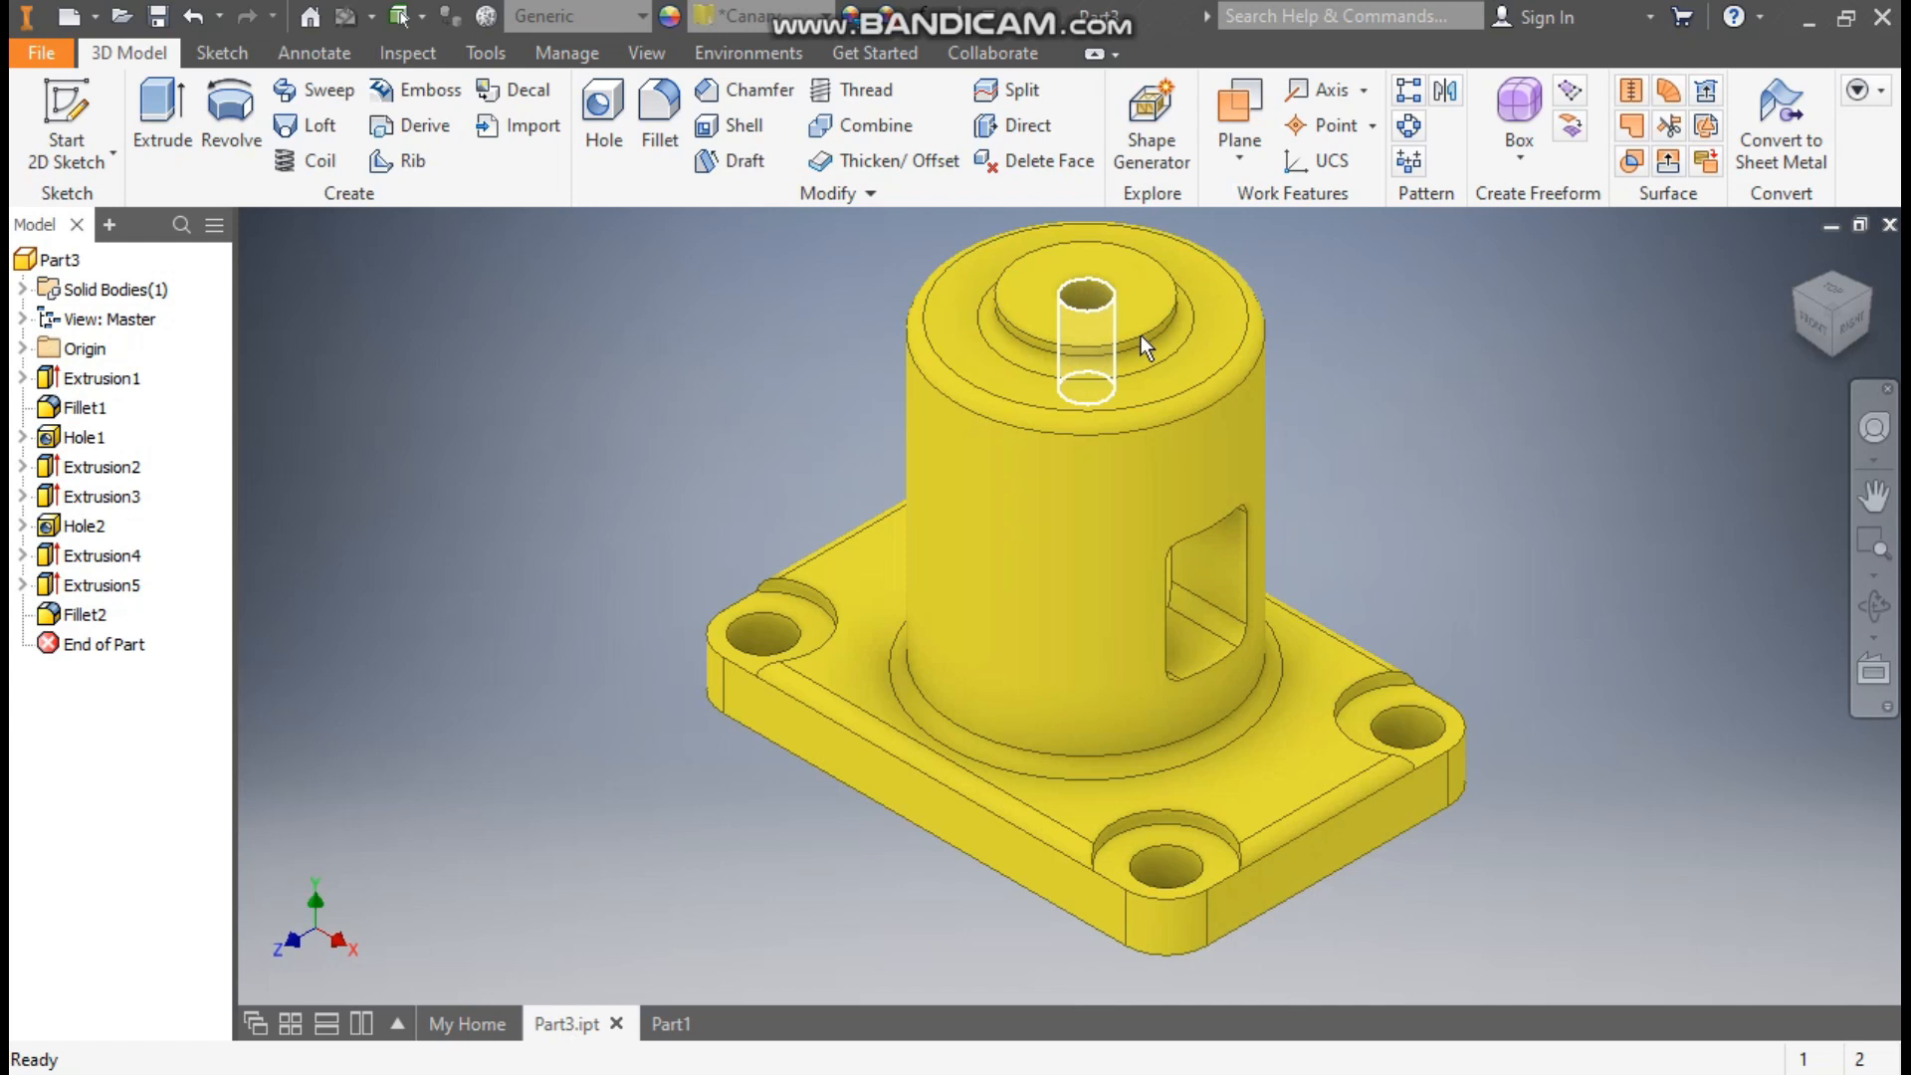
mouse_move(1138, 335)
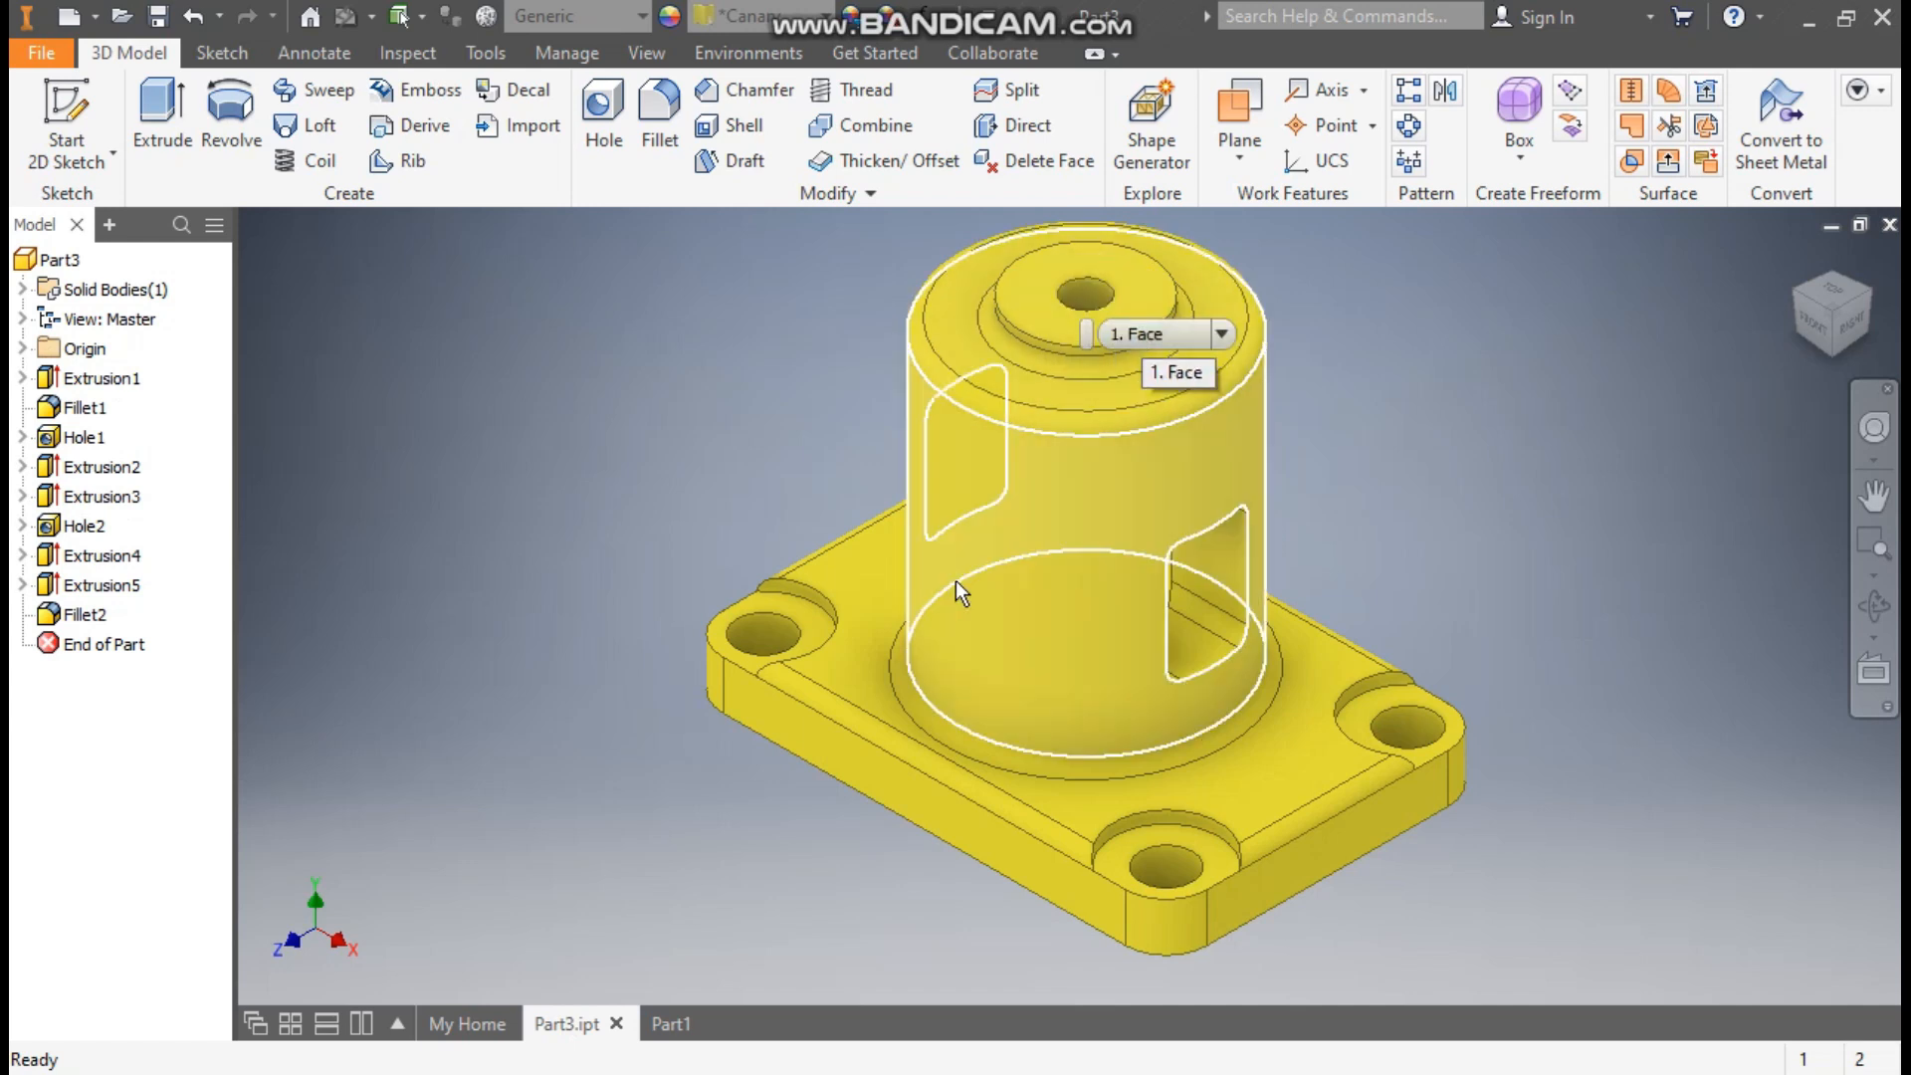
left_click(661, 1023)
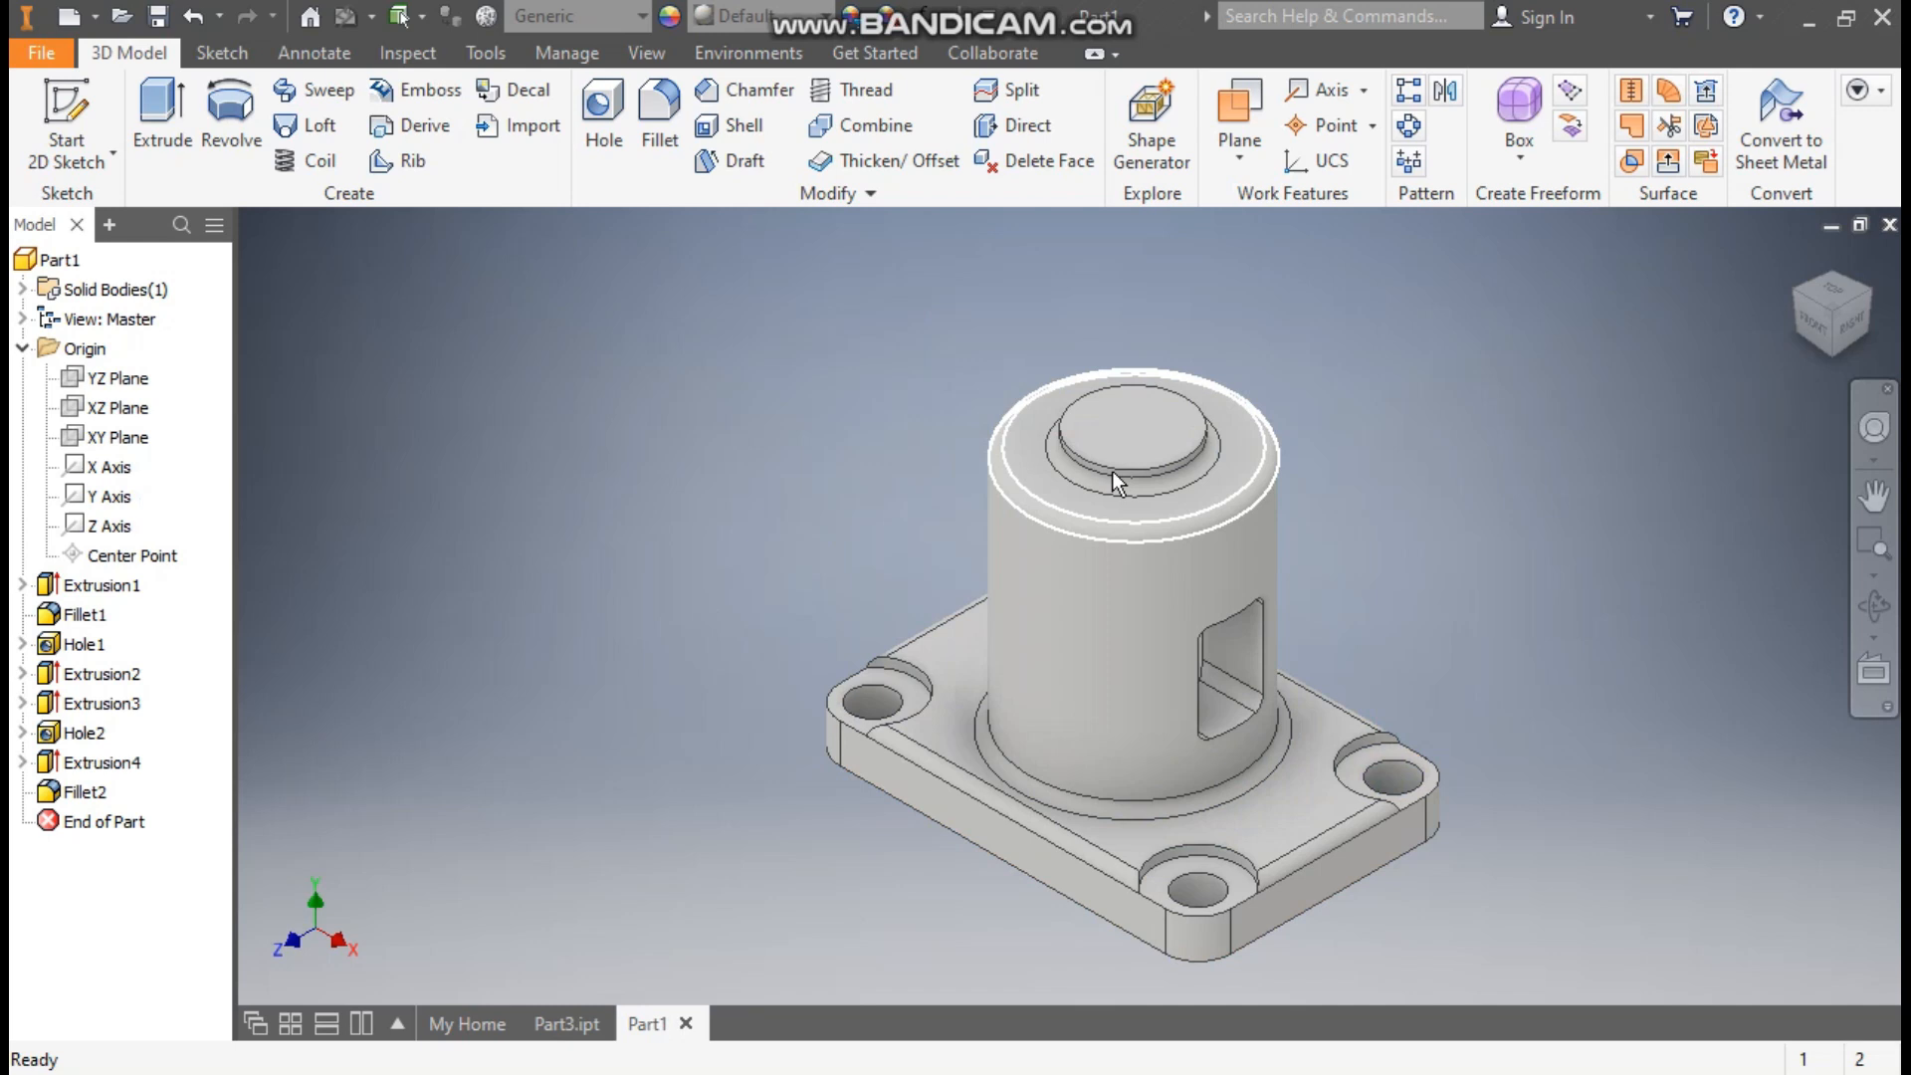
left_click(1111, 416)
left_click(1318, 396)
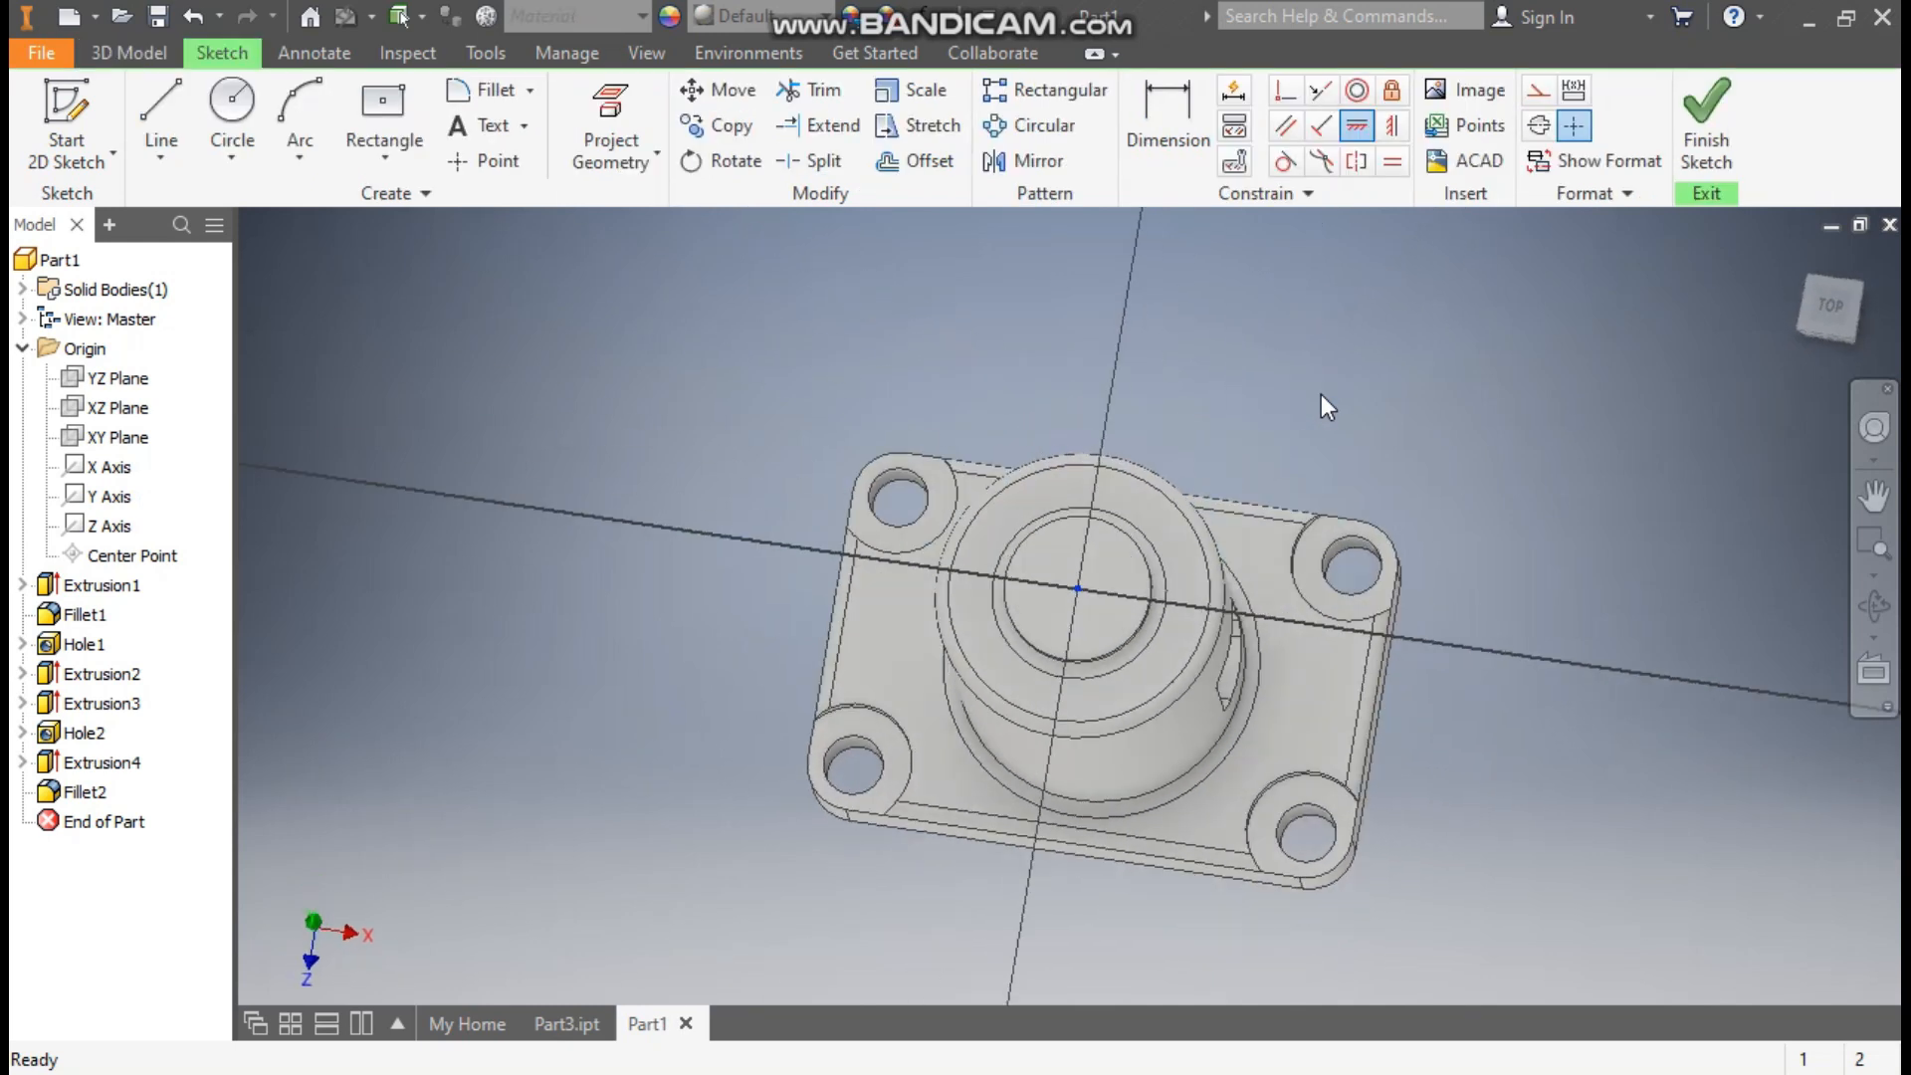
left_click(232, 100)
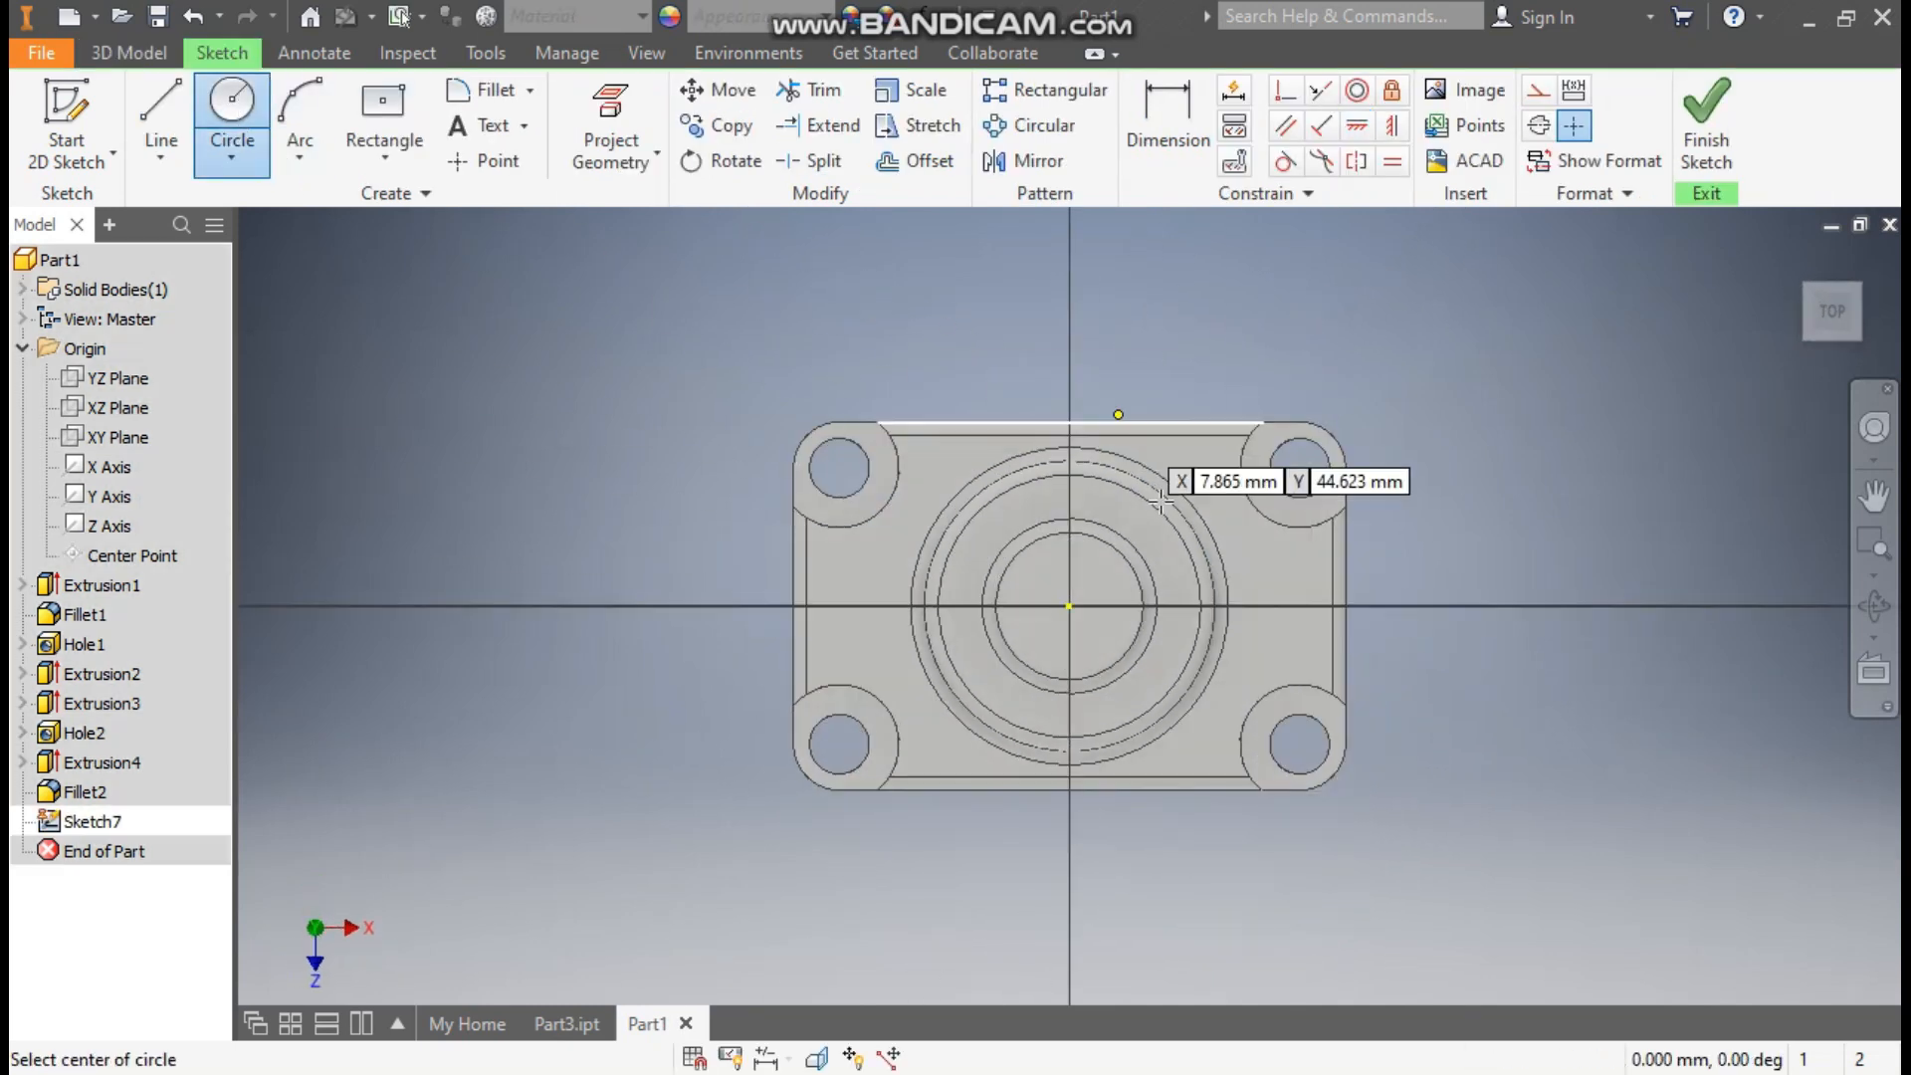
left_click(1069, 606)
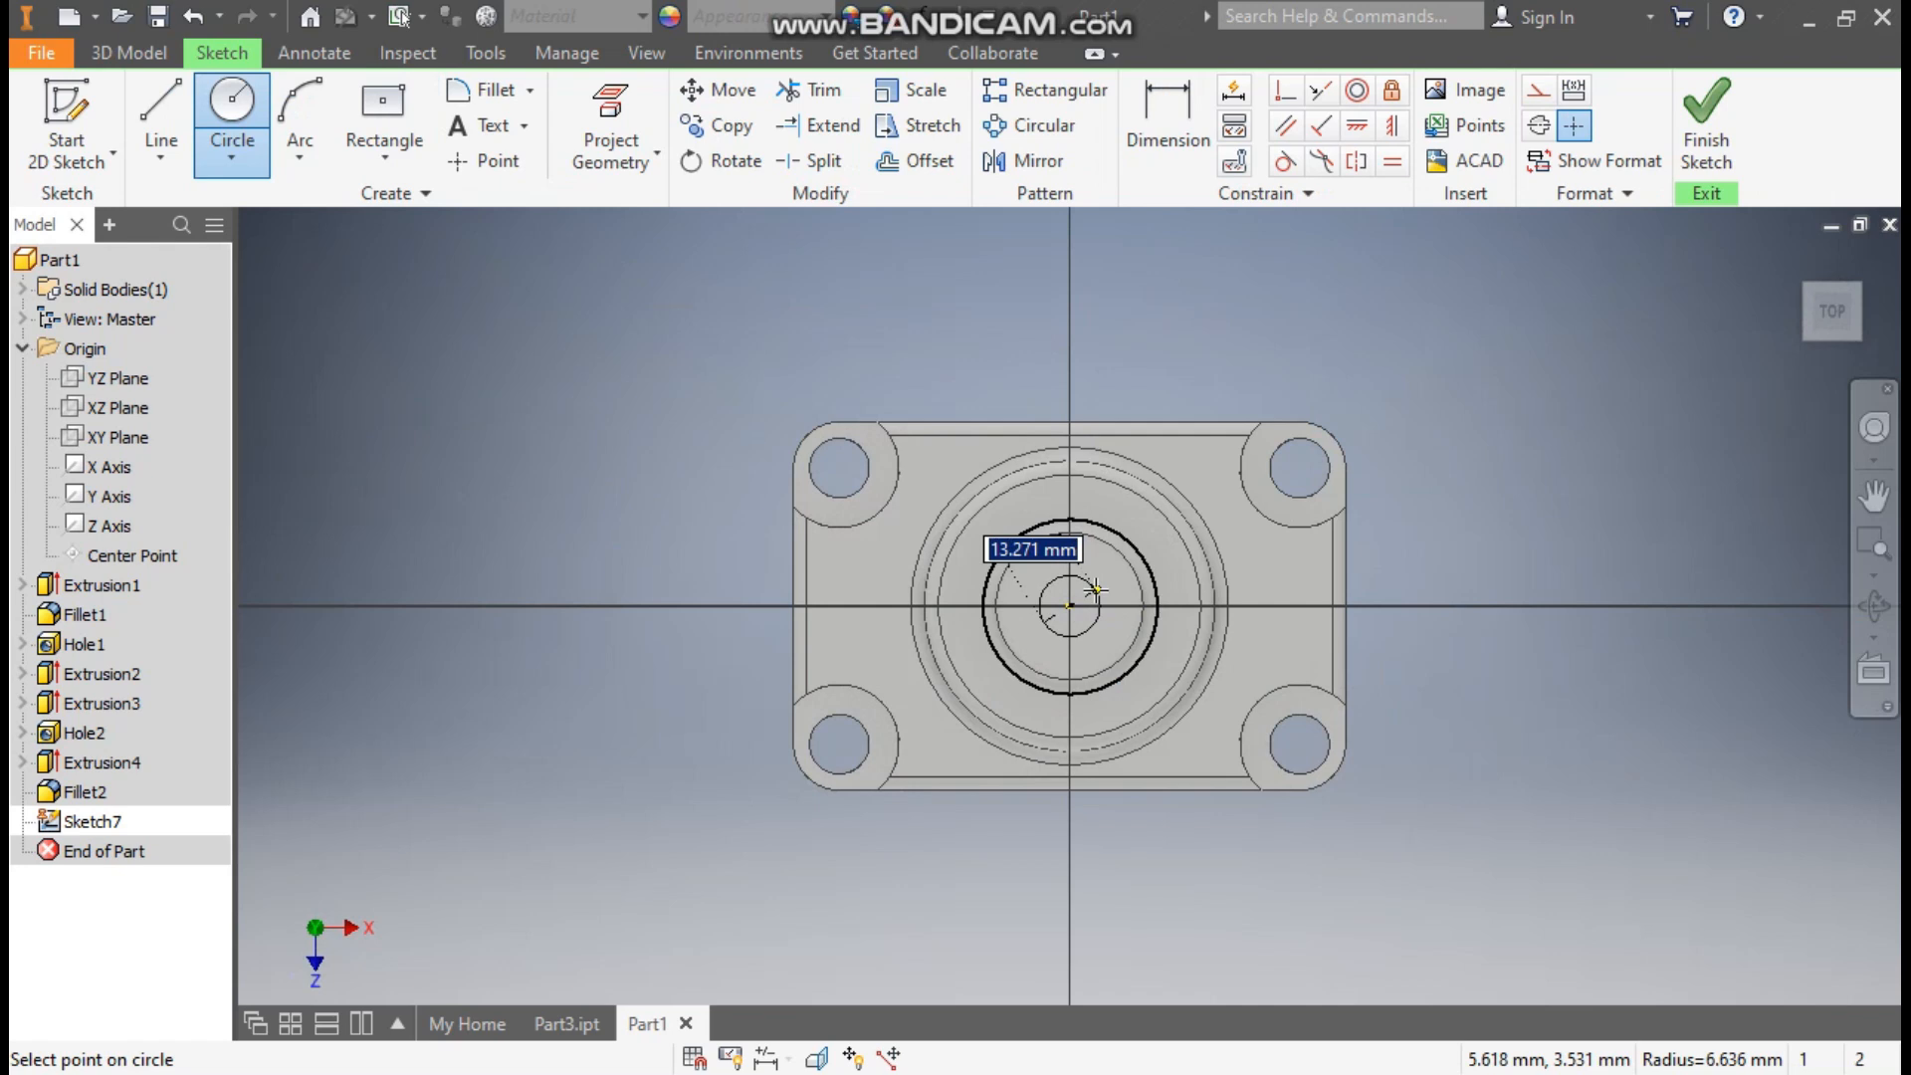
type("10")
key("Return")
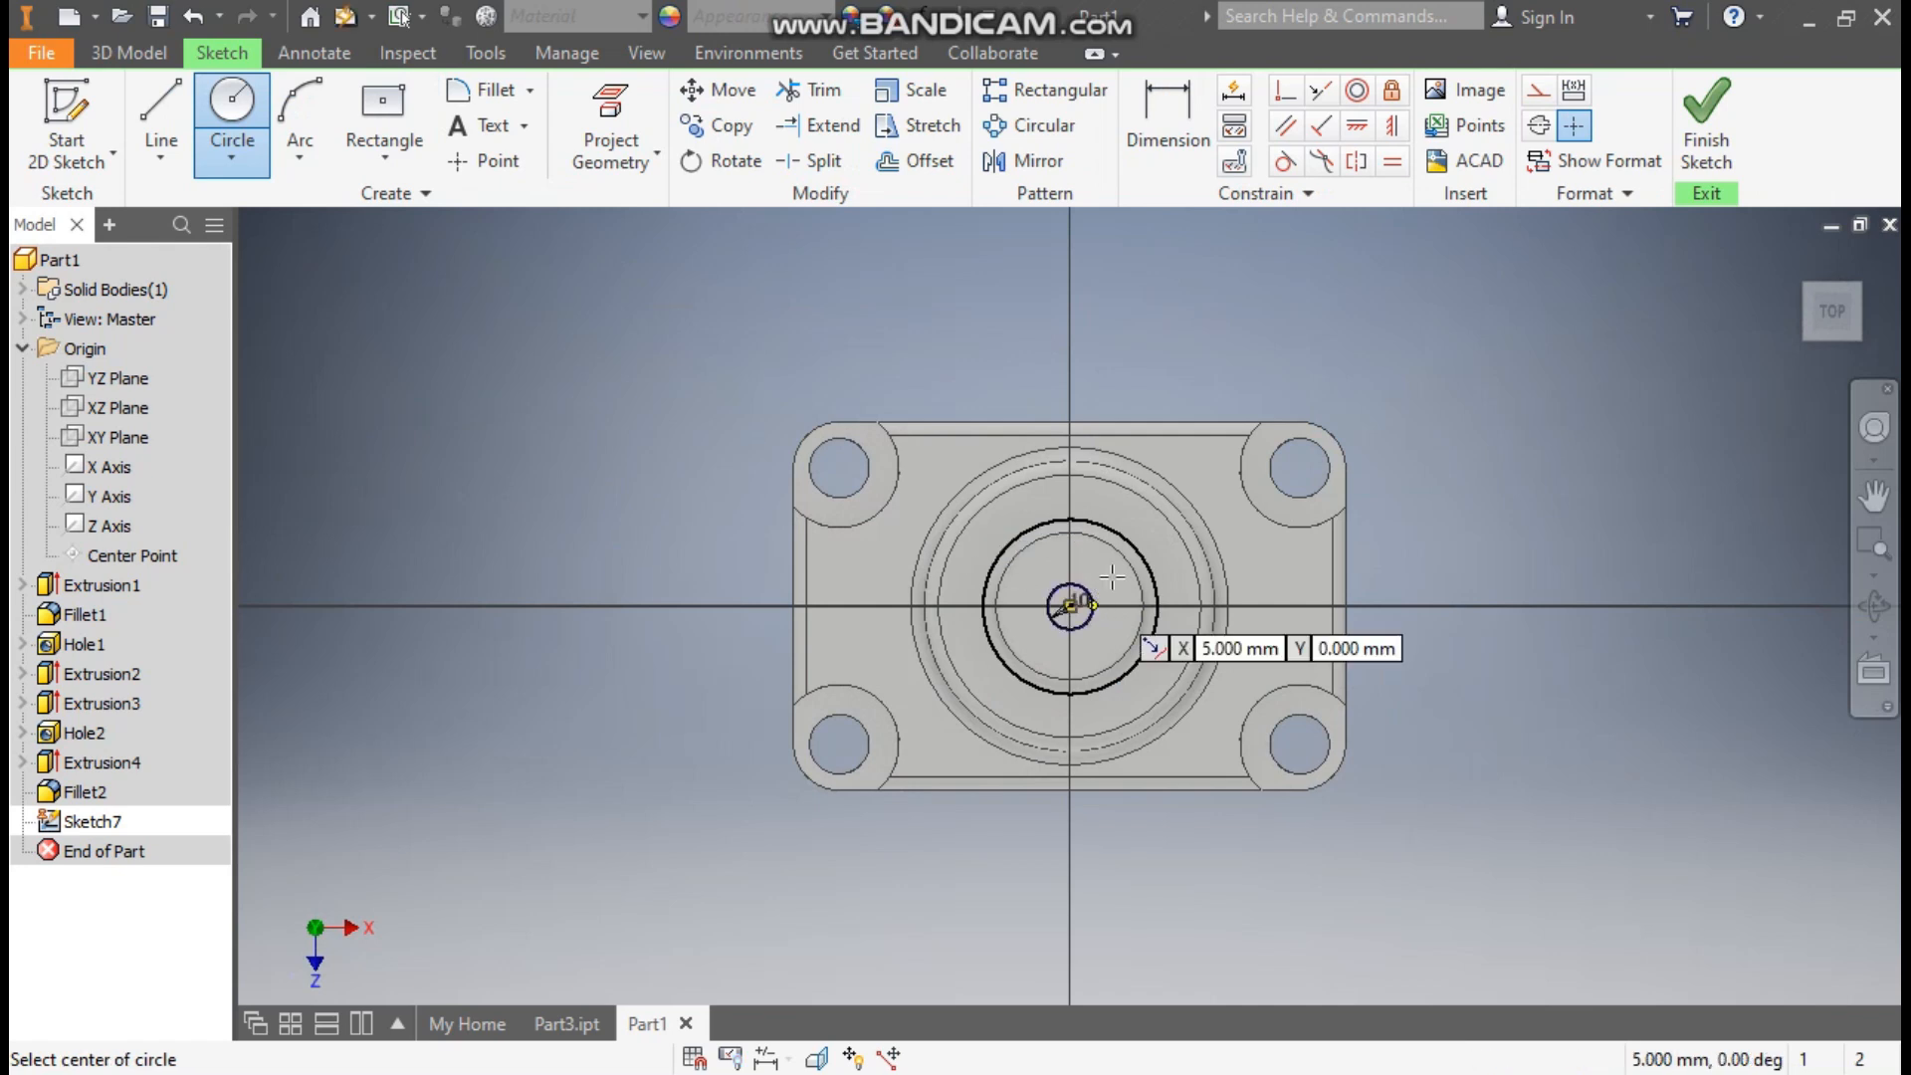
left_click(1723, 123)
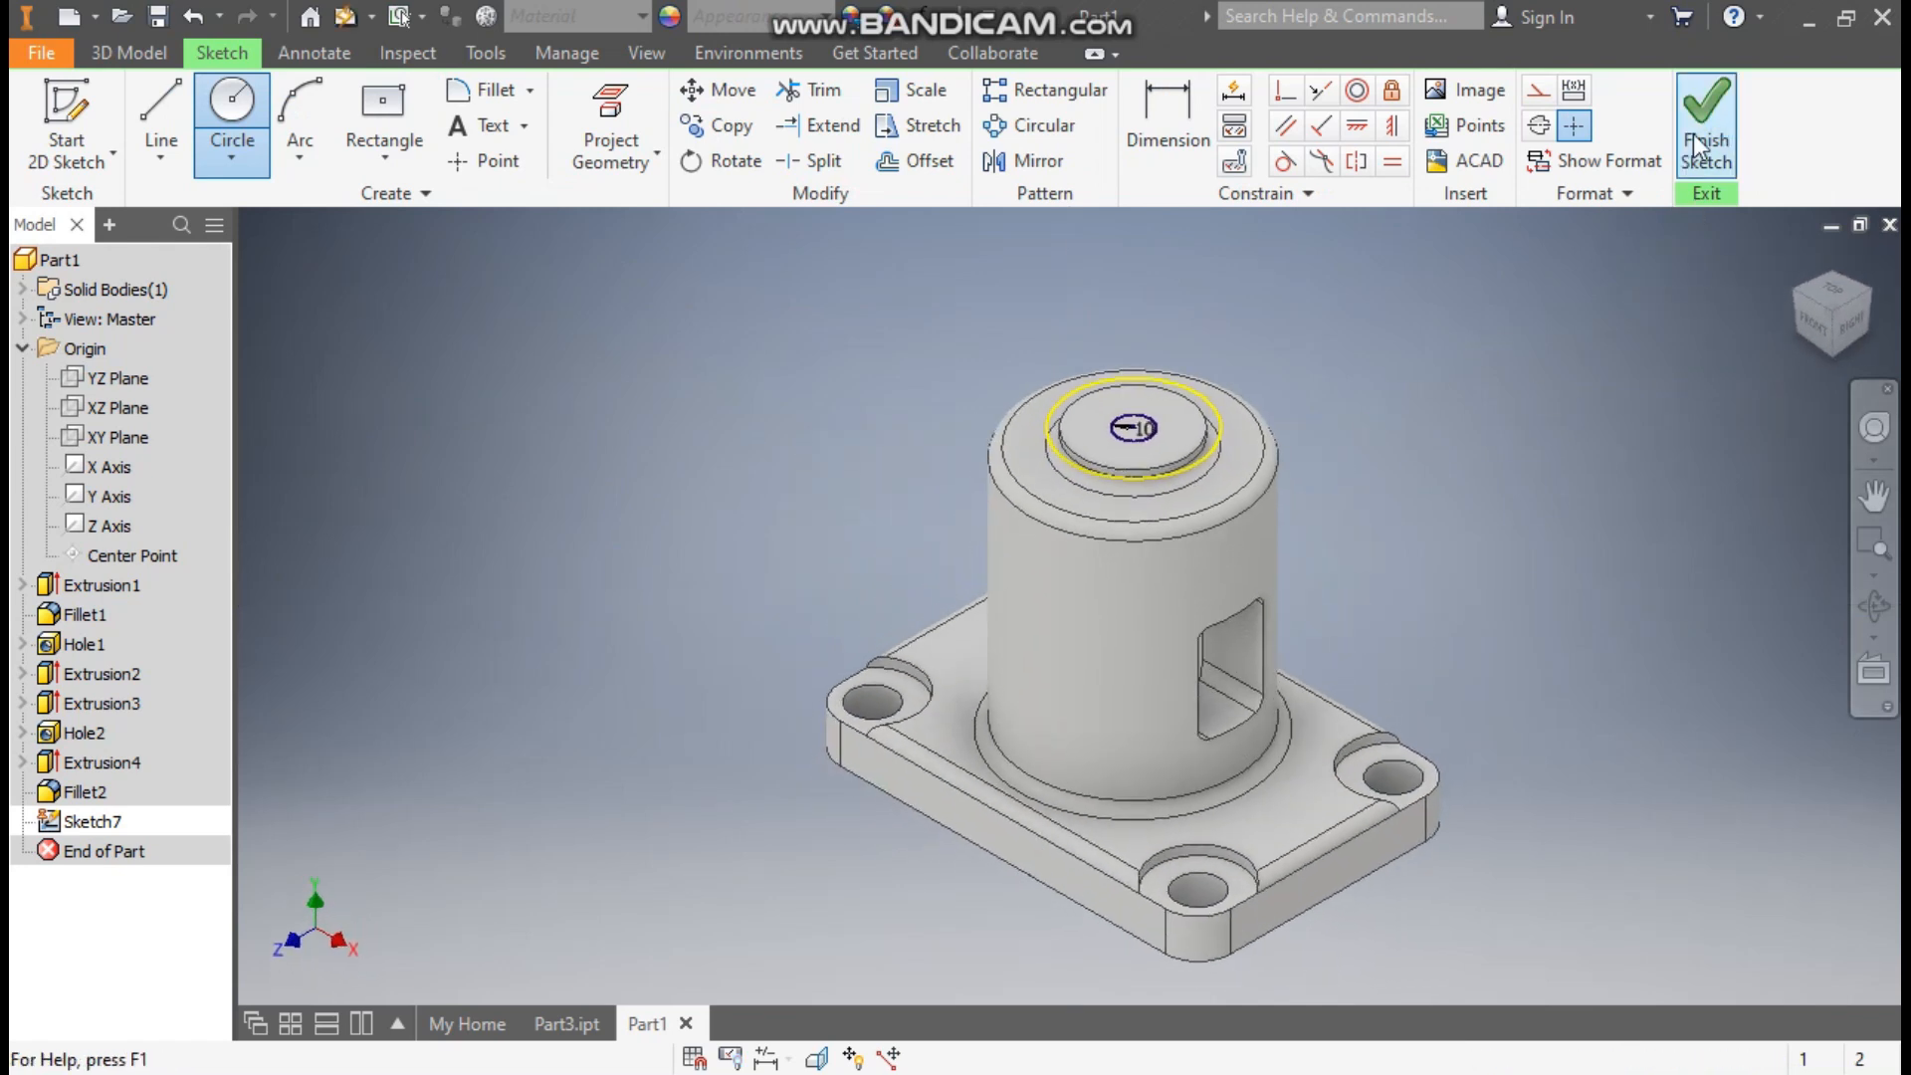
Step: Extrude the 10 mm circle as a cut downward from the boss with the All extent
left_click(152, 104)
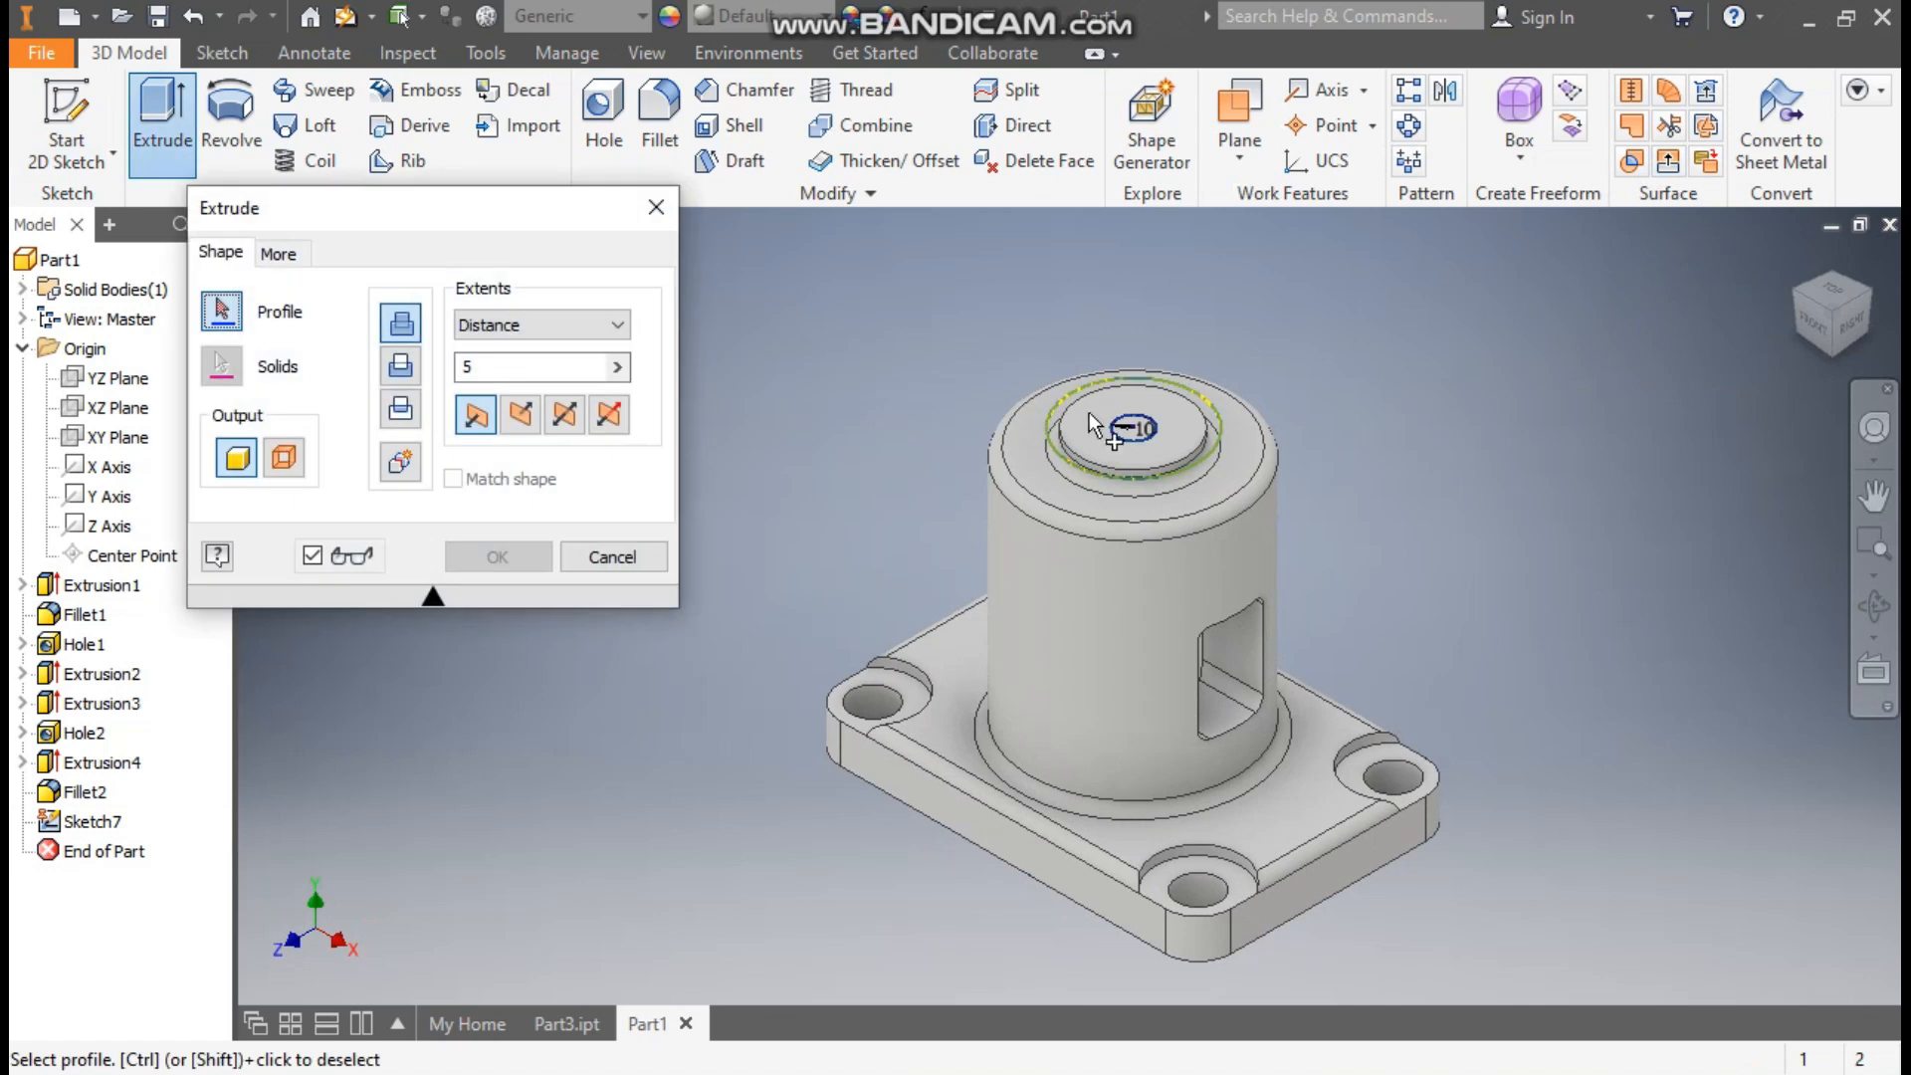
scroll(1198, 481, "up", 5)
left_click(1197, 463)
scroll(1151, 414, "down", 5)
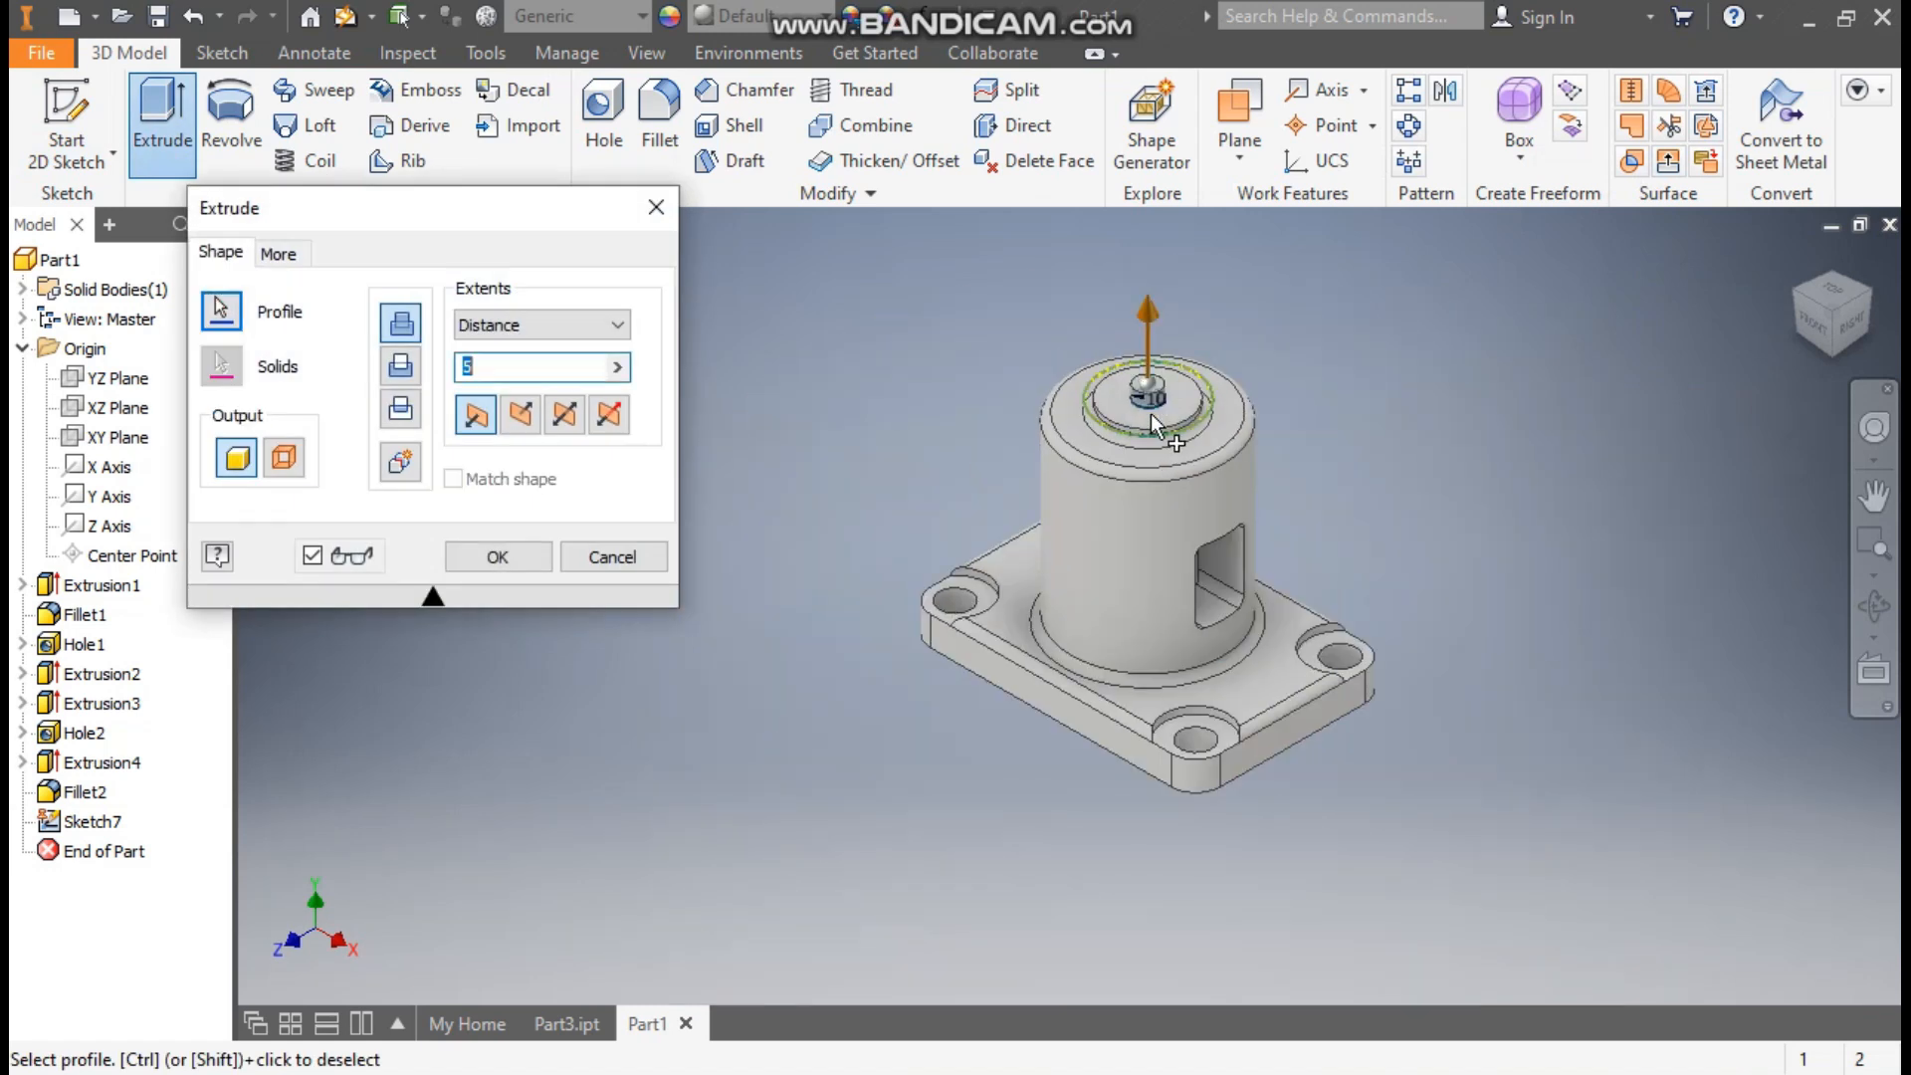
left_click(519, 414)
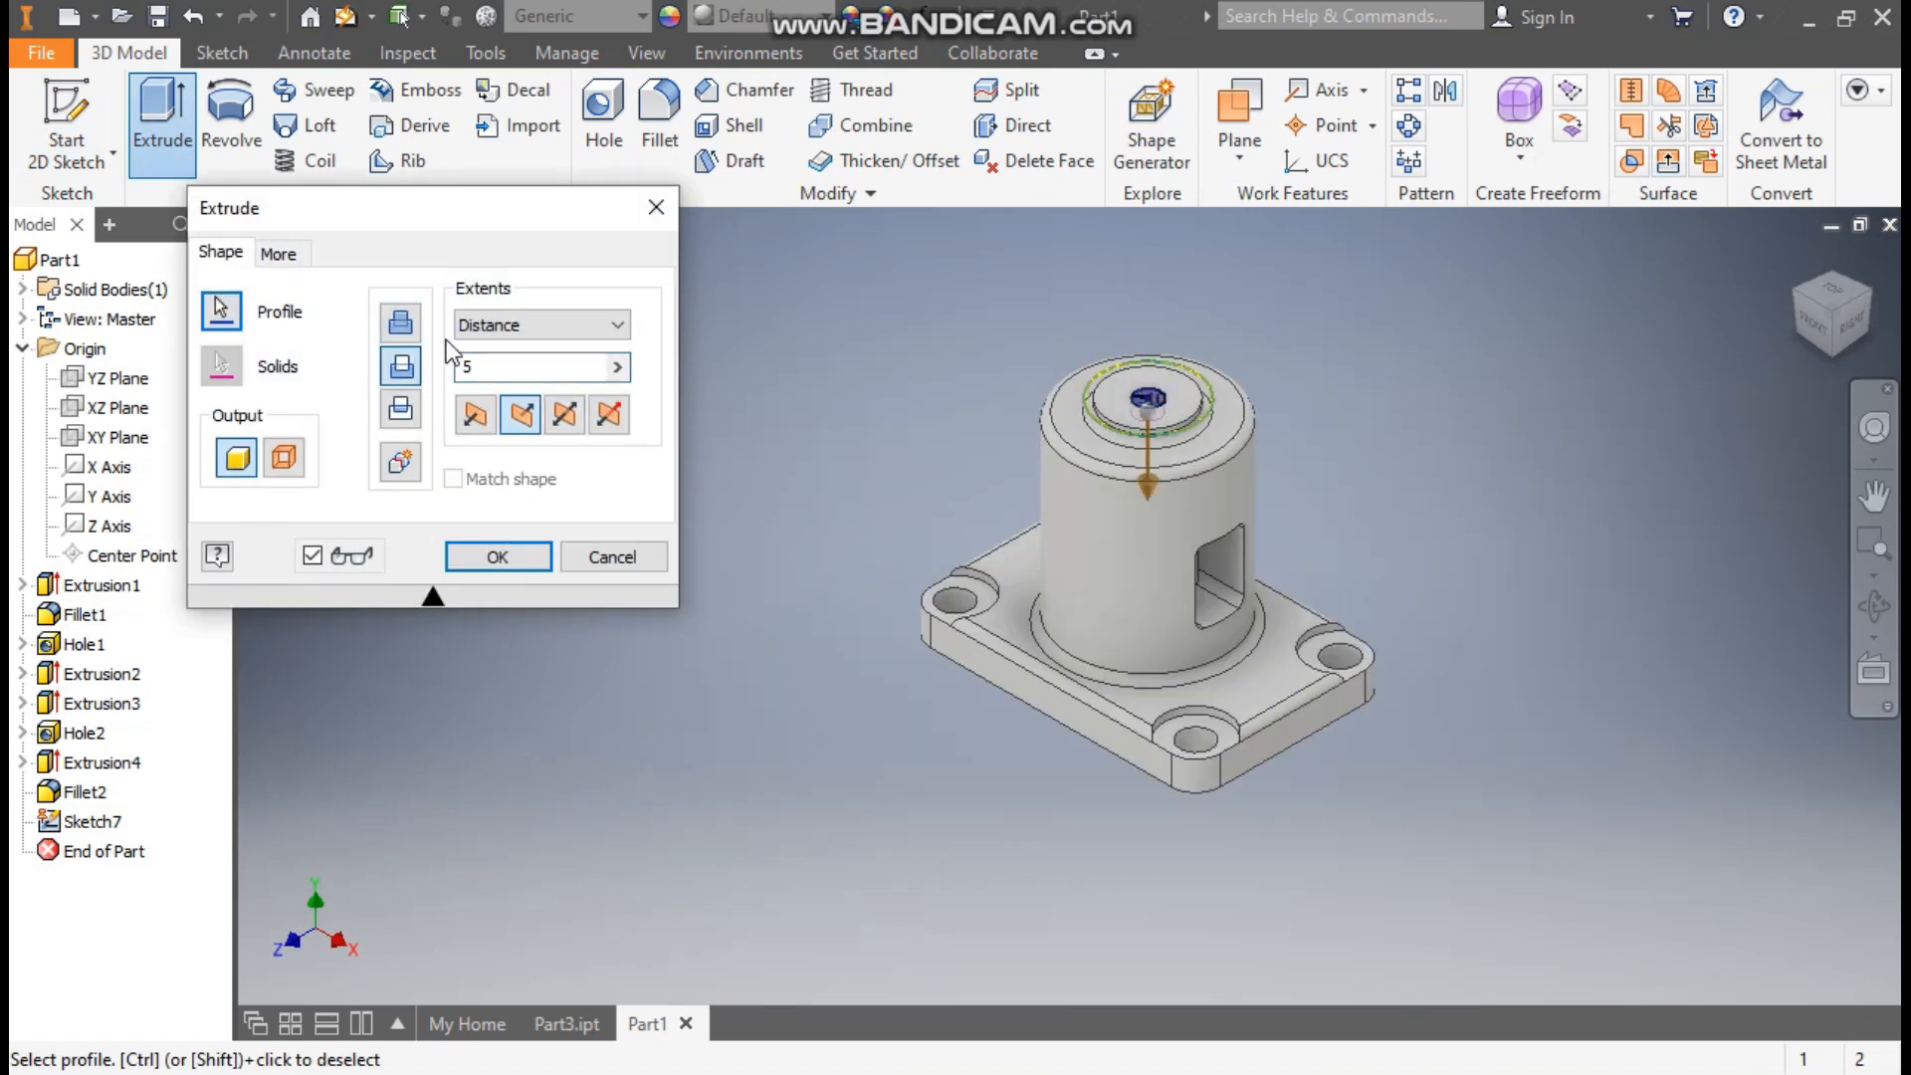
left_click(490, 322)
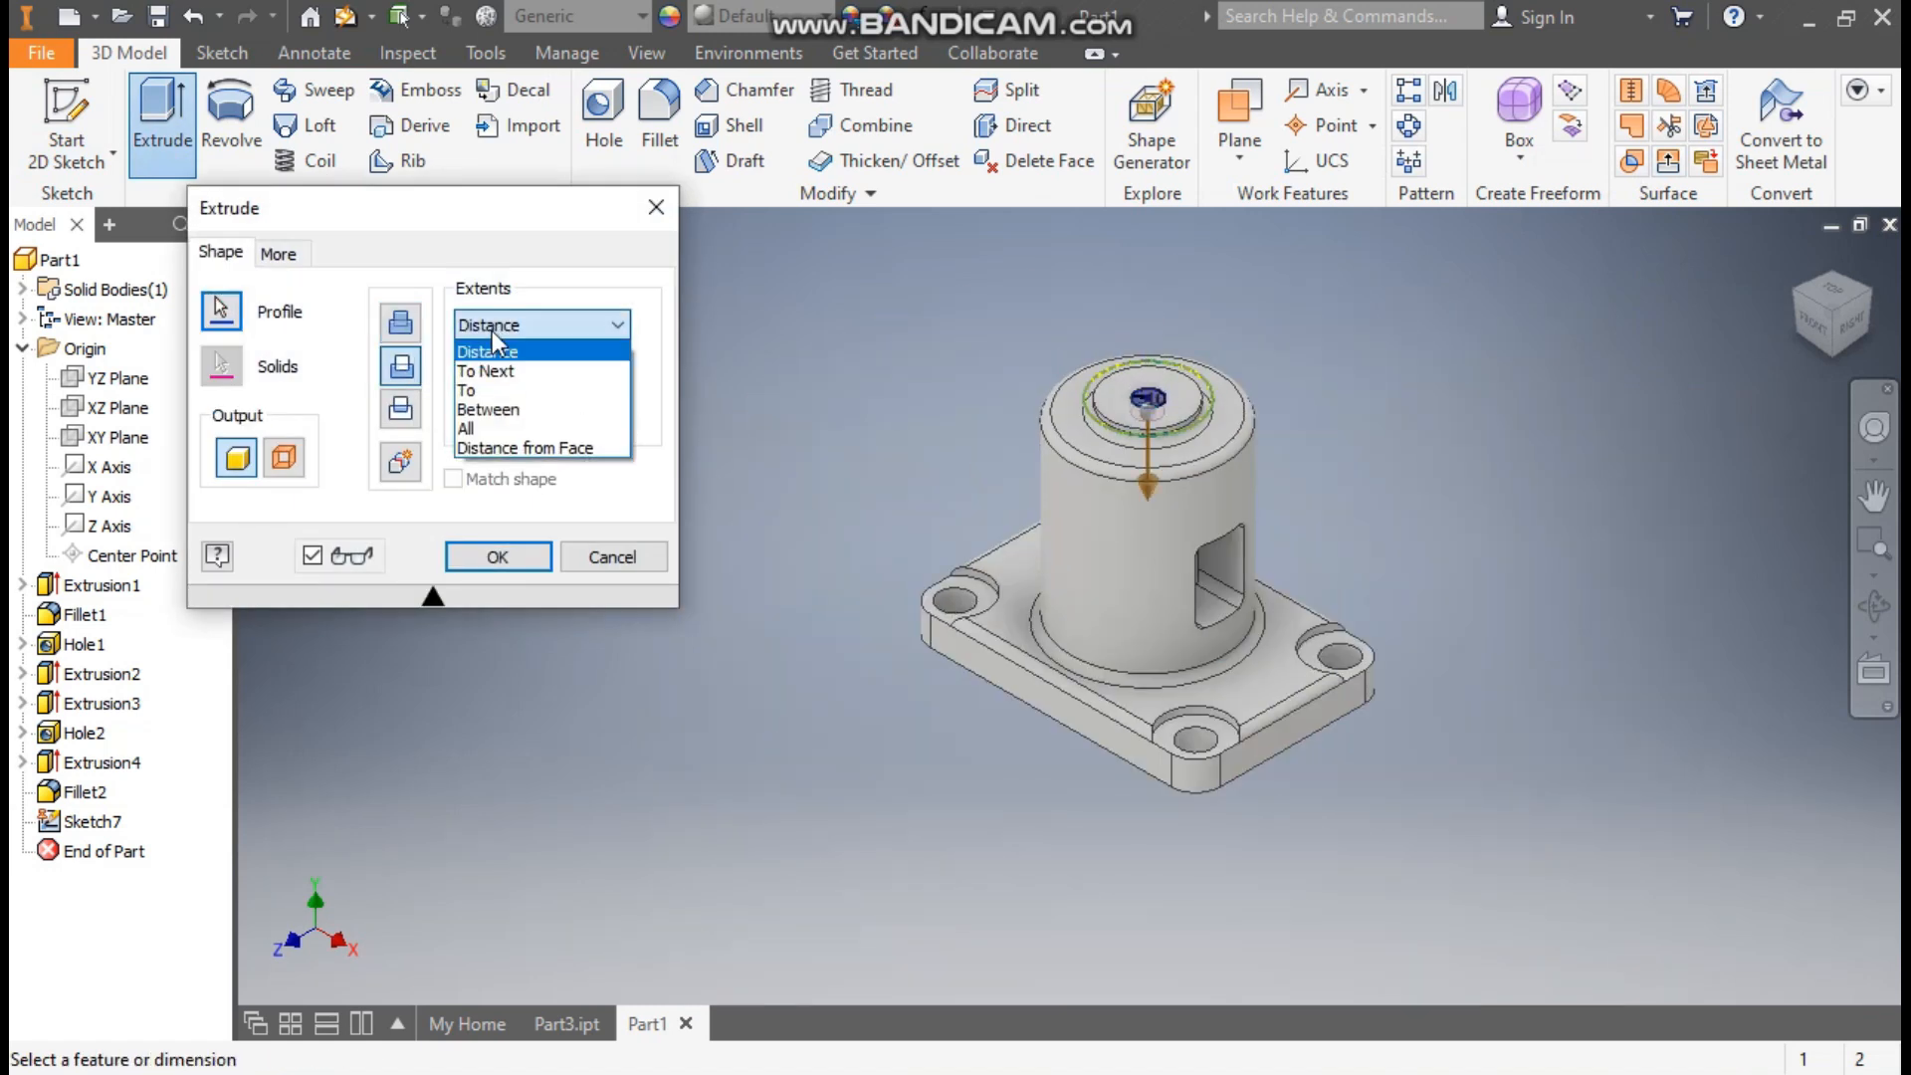
left_click(488, 425)
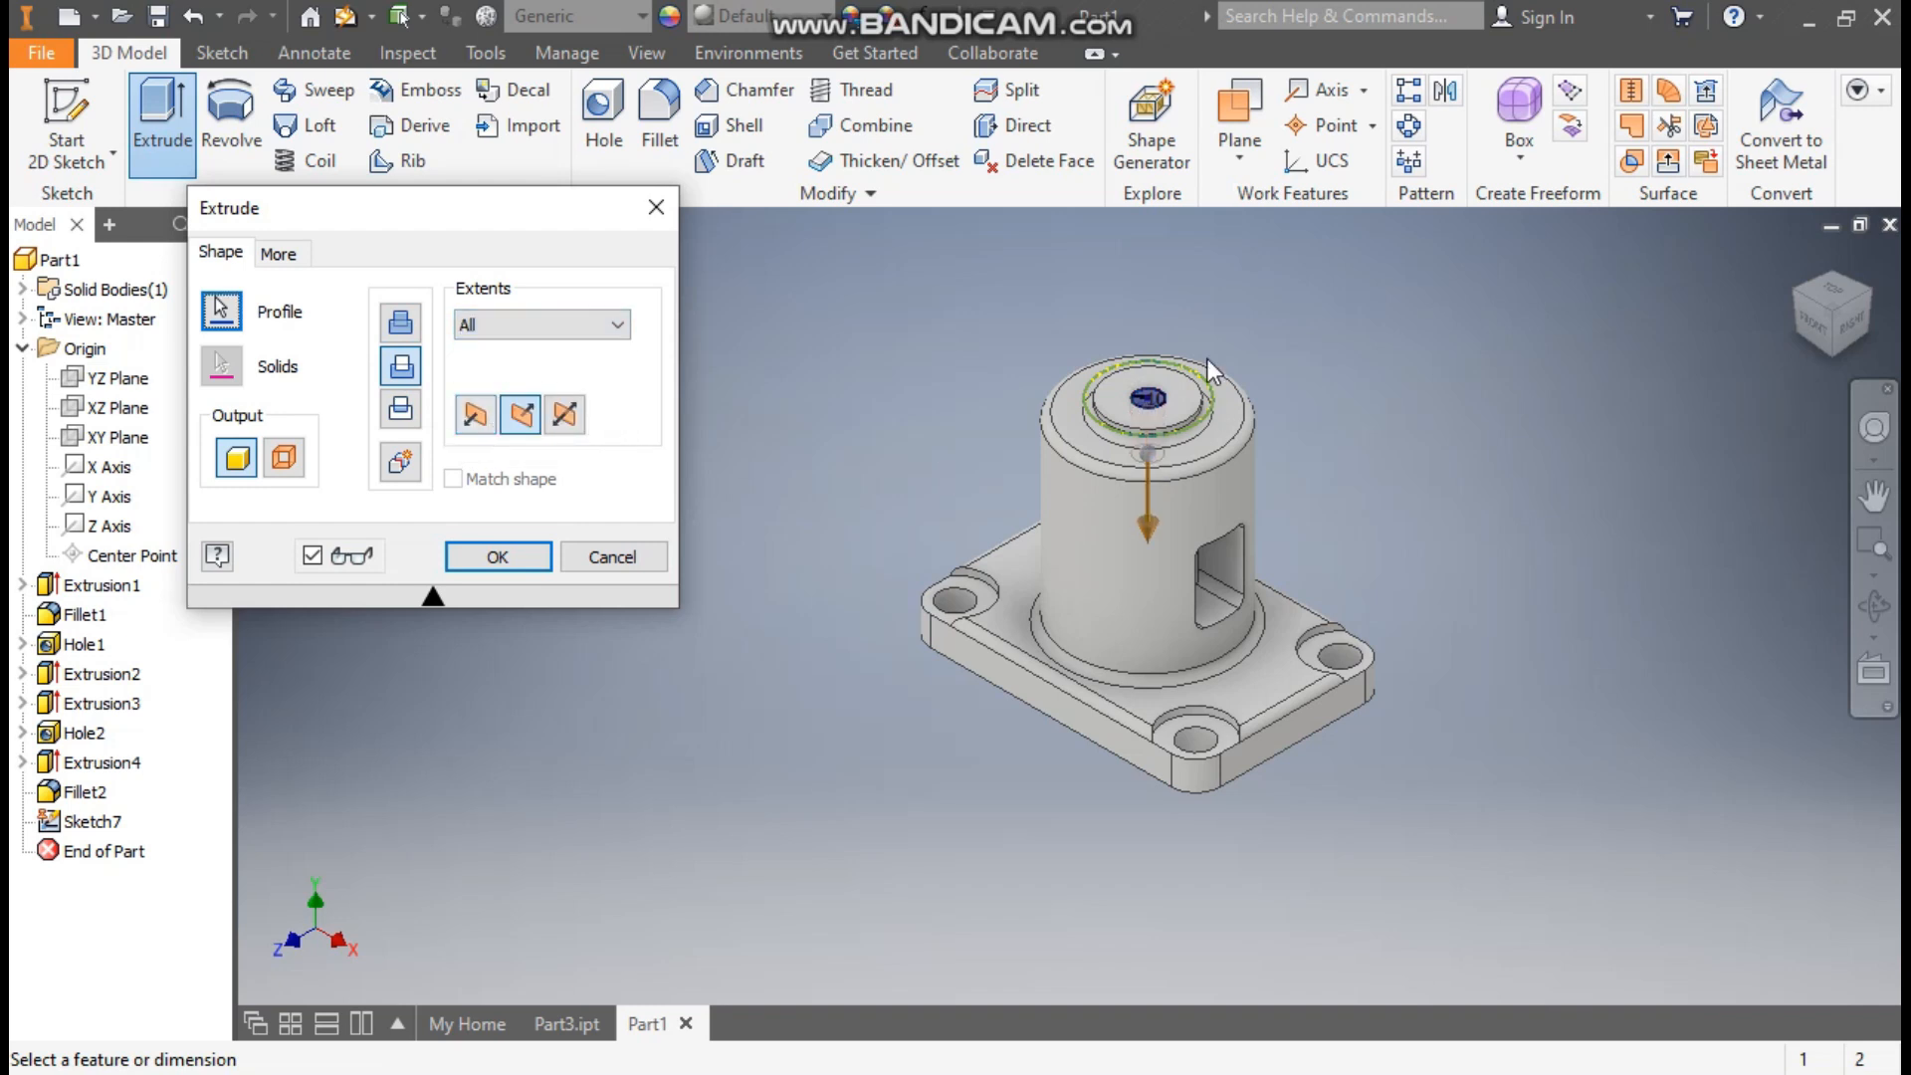
left_click(520, 559)
Step: Apply the Yellow appearance to the whole part
scroll(1154, 393, "up", 5)
scroll(982, 409, "down", 5)
scroll(1122, 533, "up", 1)
middle_click_drag(1121, 533, 1096, 516)
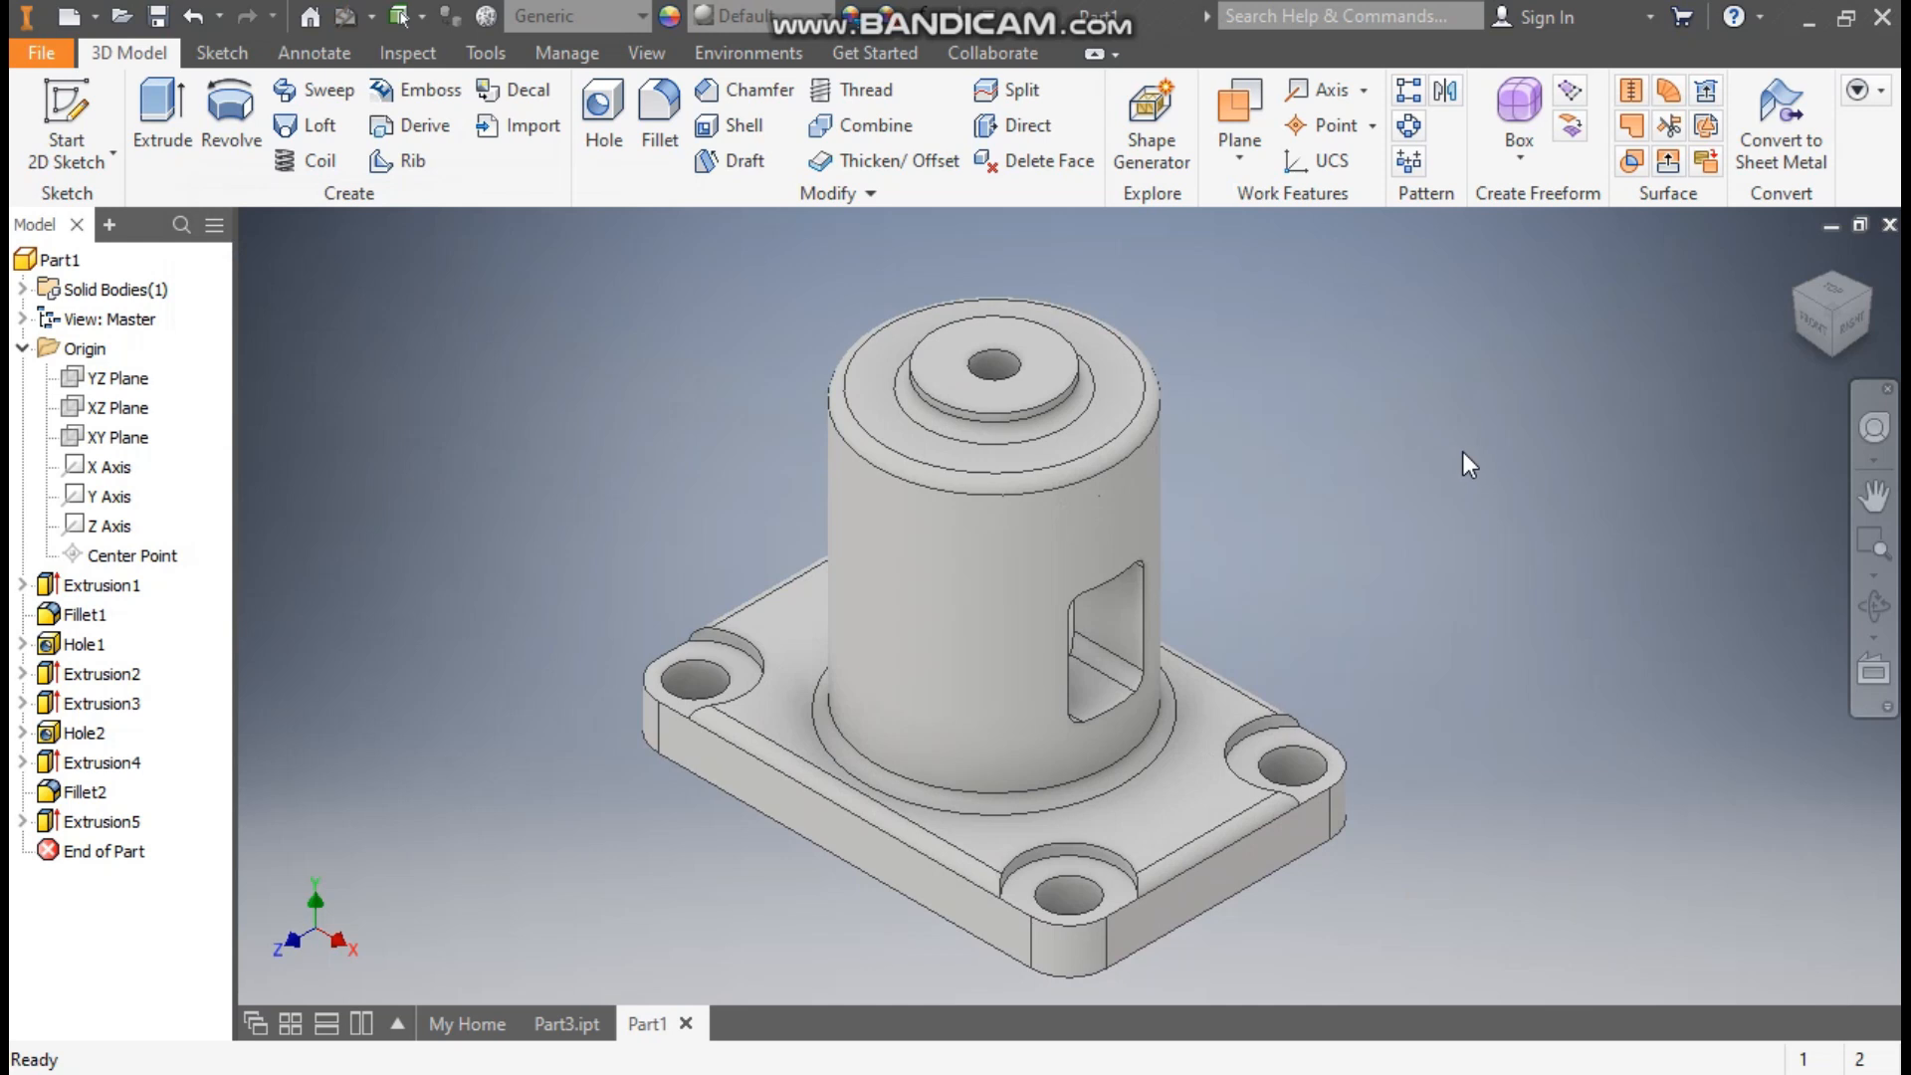
left_click(781, 18)
key("y")
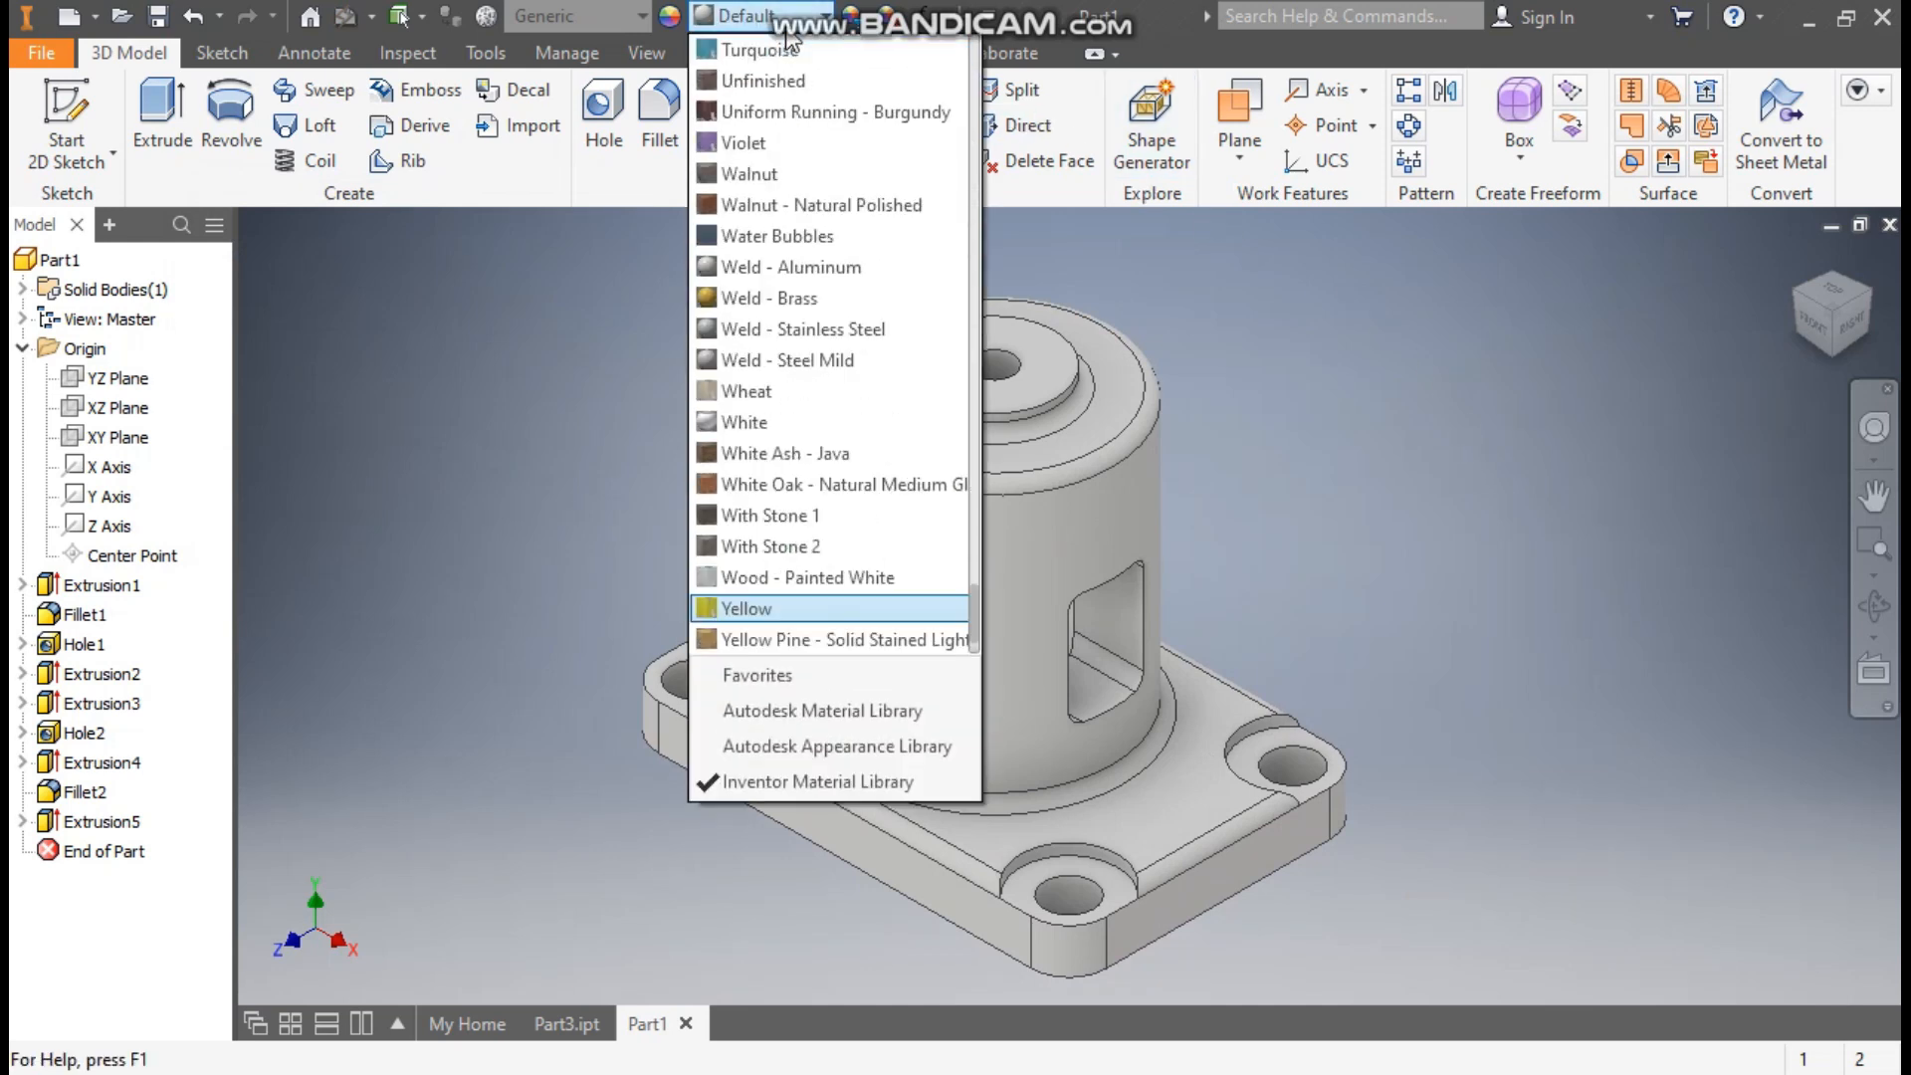
key("Return")
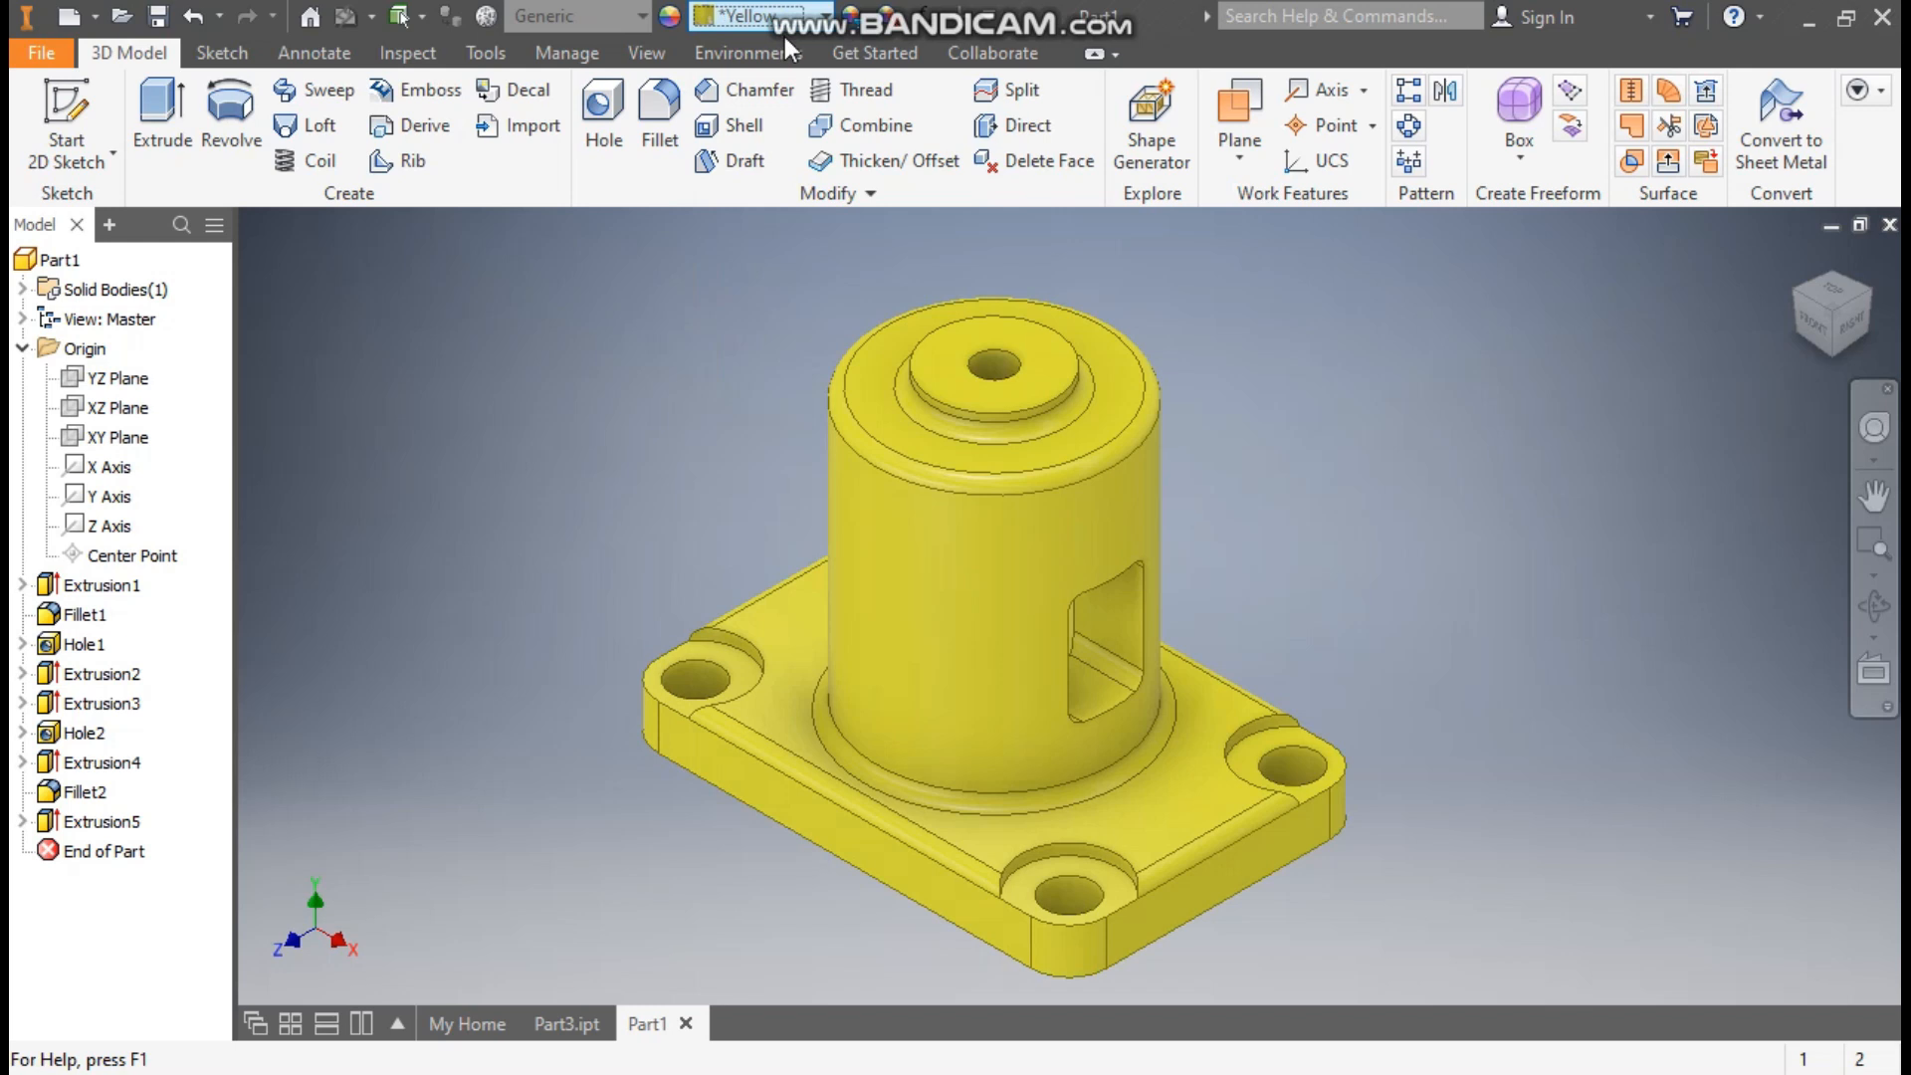
key("F2")
left_click_drag(1293, 482, 1287, 450)
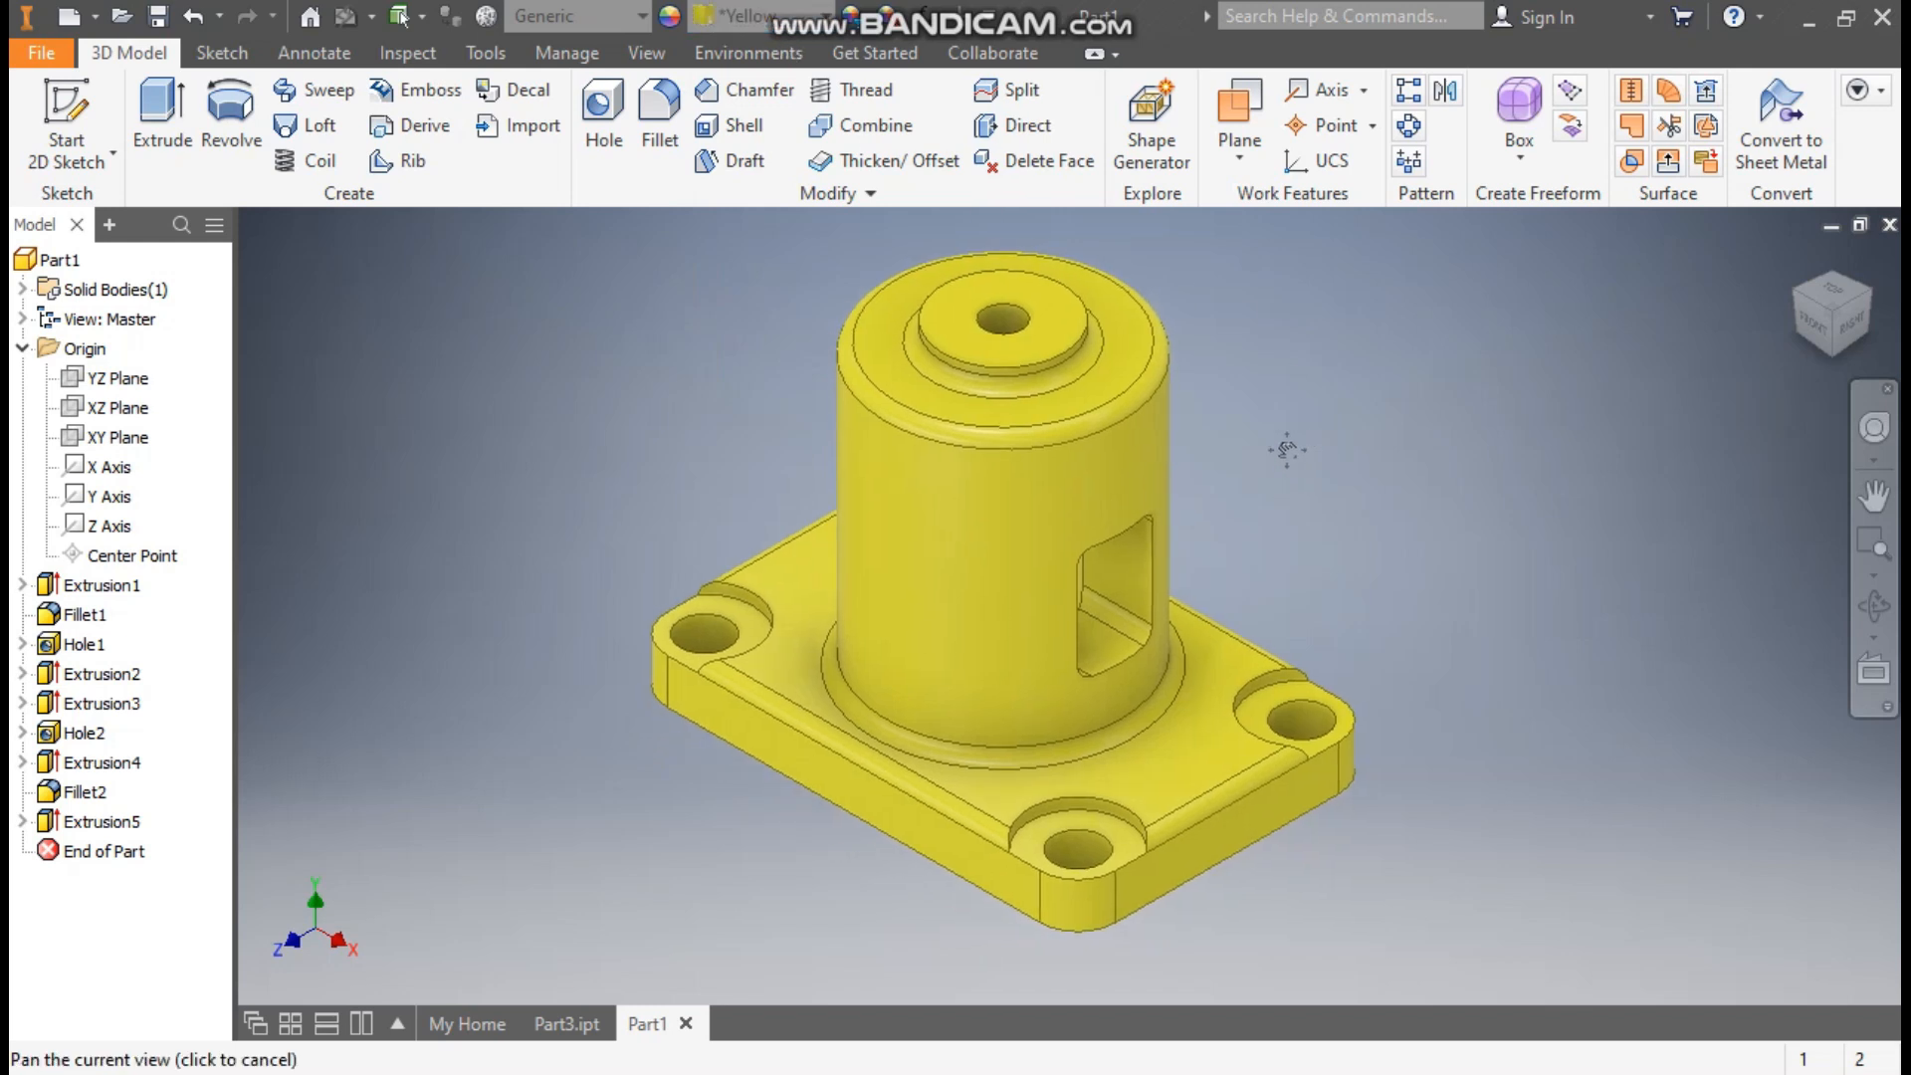
middle_click_drag(1288, 450, 1276, 454)
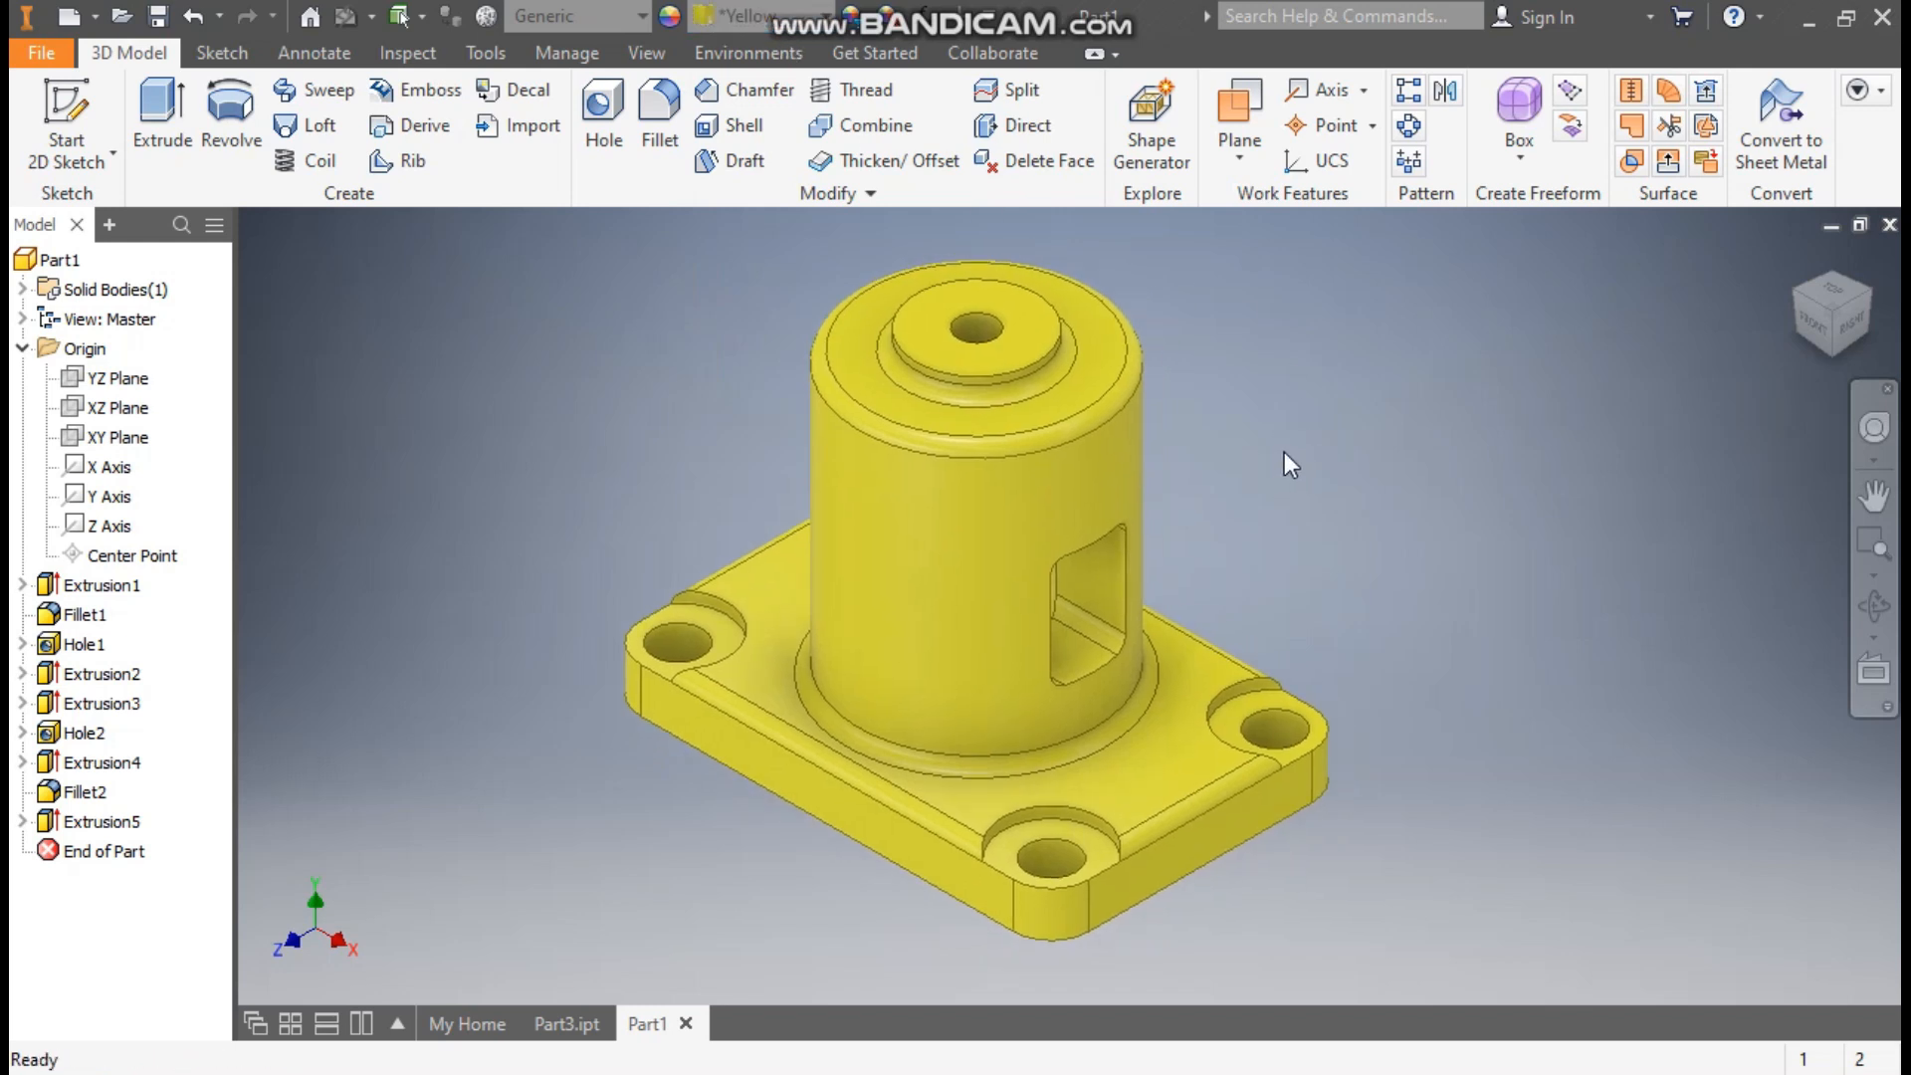